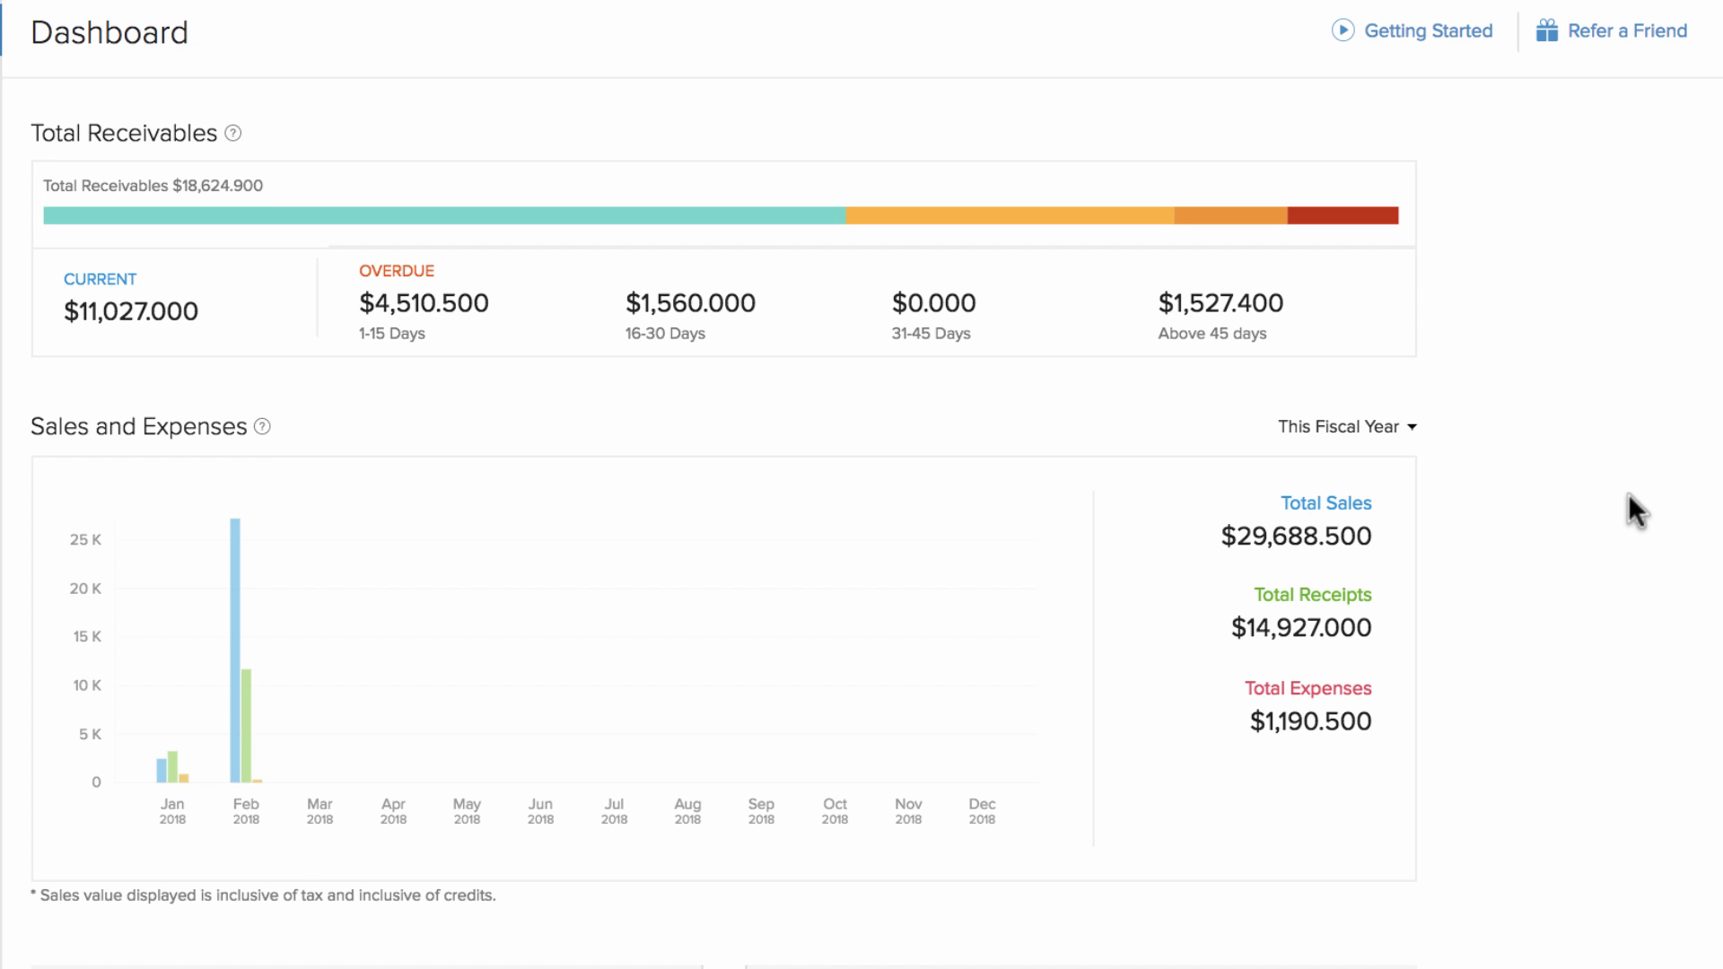
# Review the dashboard's receivables, sales and top expenses, and show the unbilled expenses of the projects.
pyautogui.scroll(-4, 1628, 494)
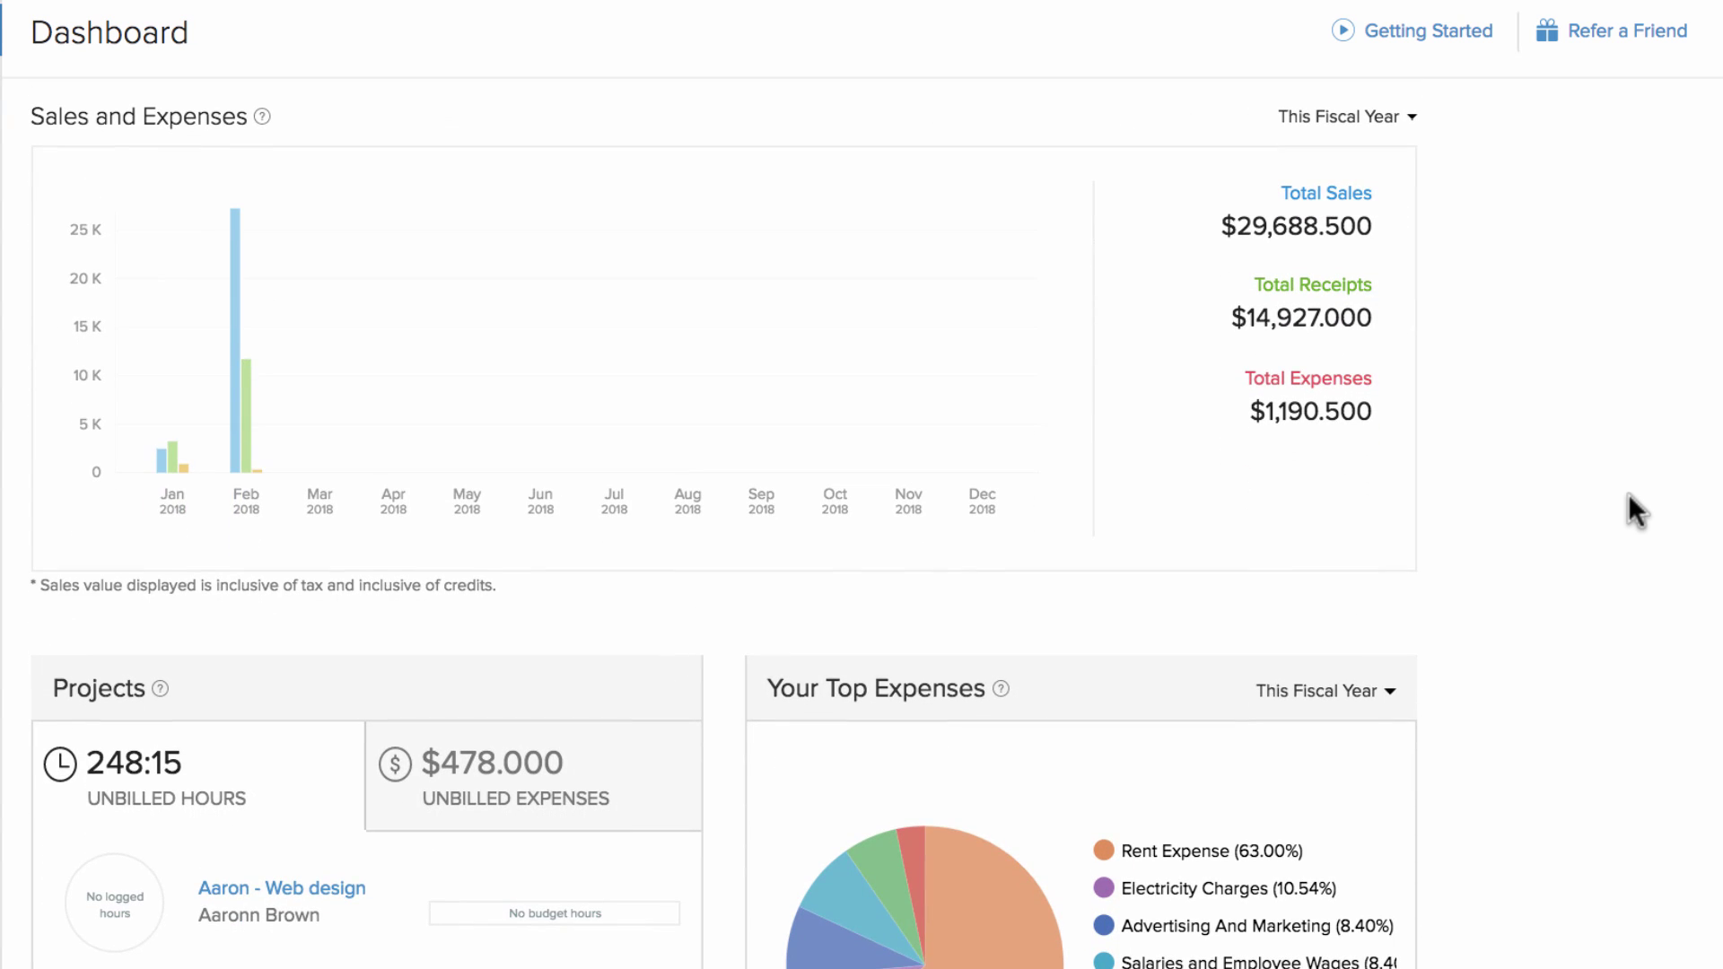
pyautogui.scroll(-6, 1629, 494)
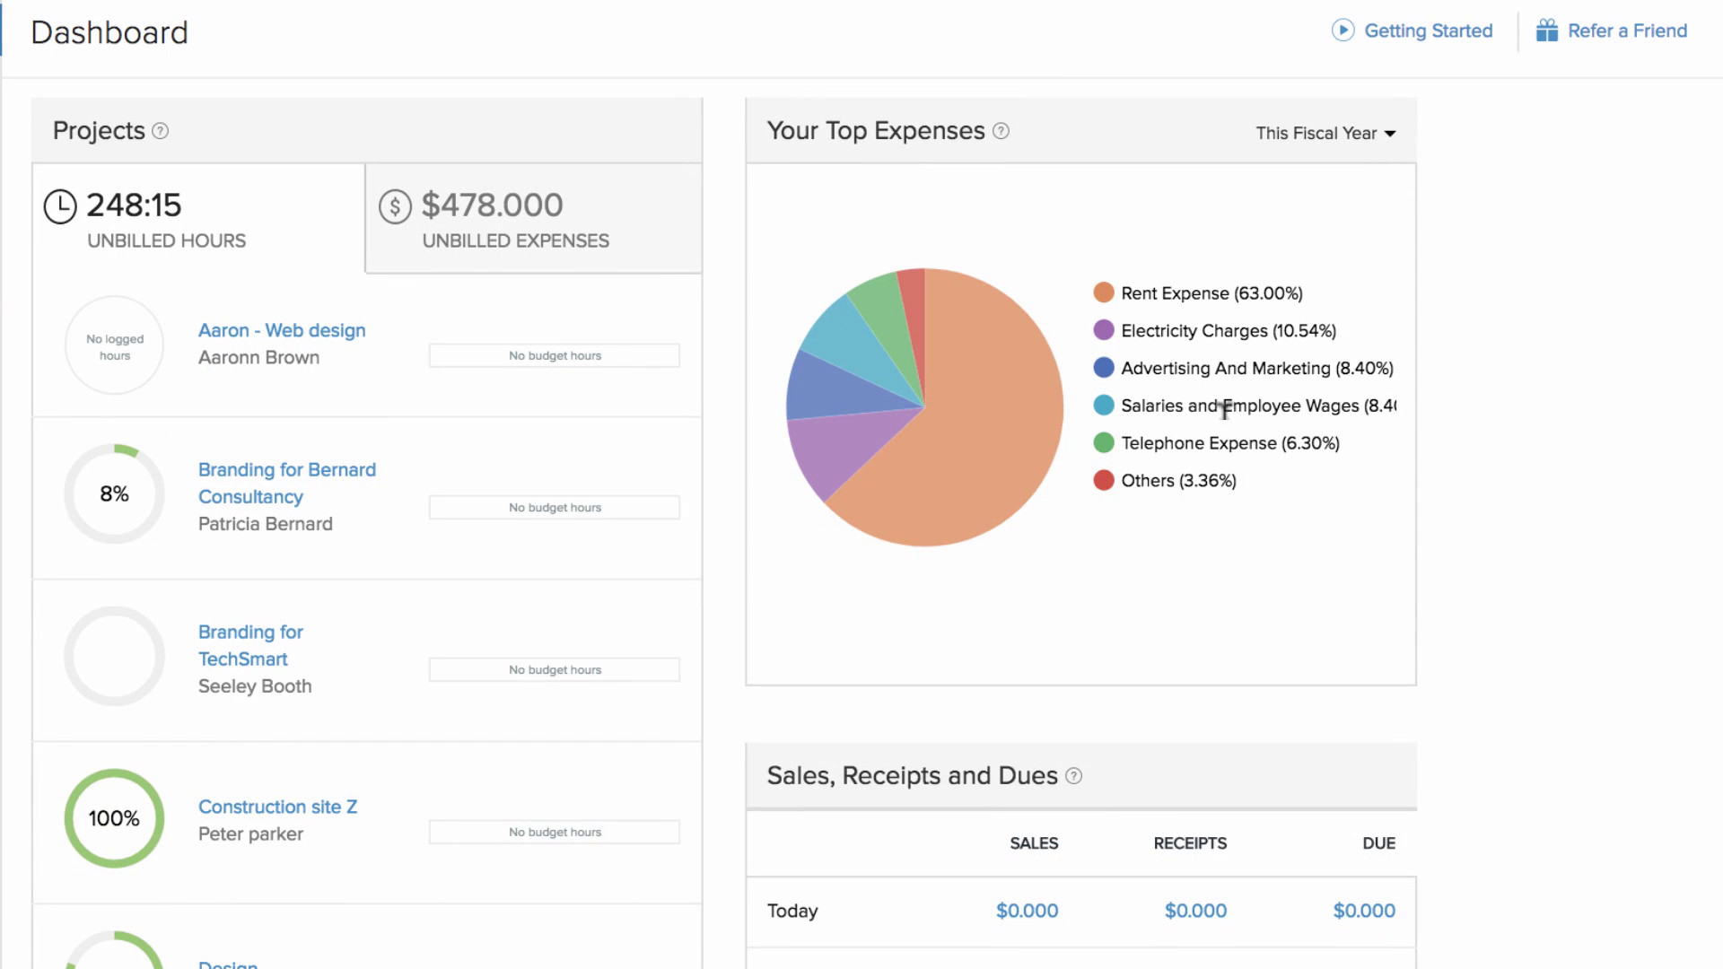
pyautogui.click(592, 272)
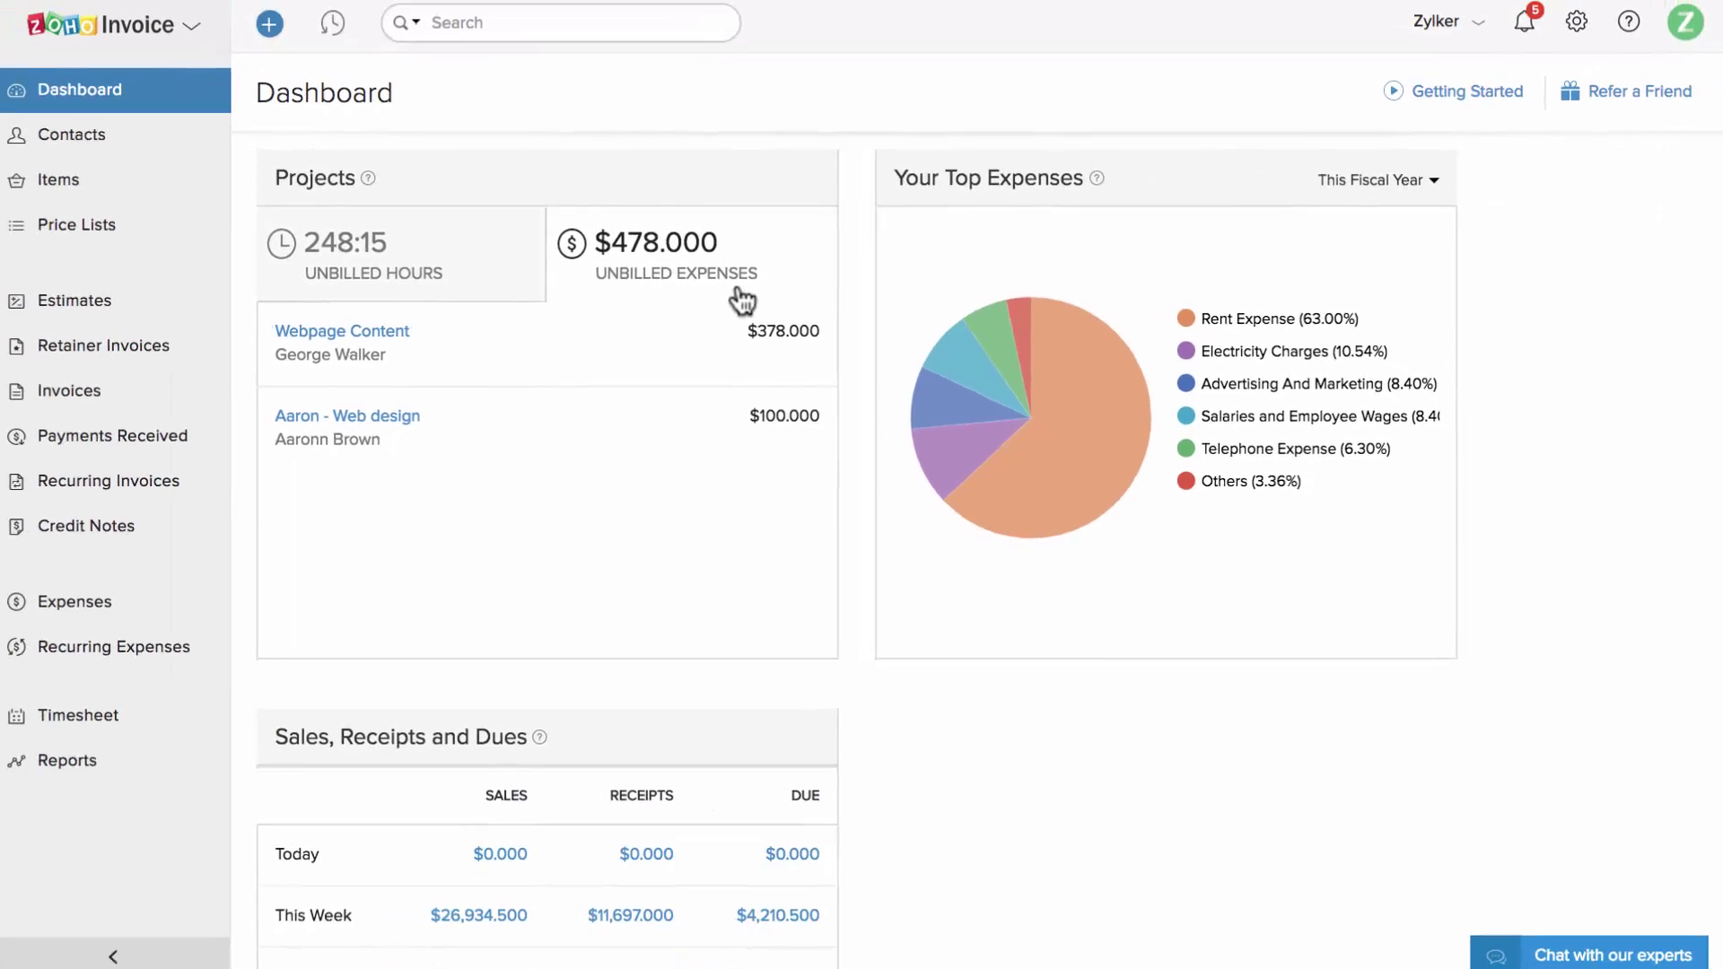
# Open the file import page for contacts from the list of active contacts.
pyautogui.click(148, 158)
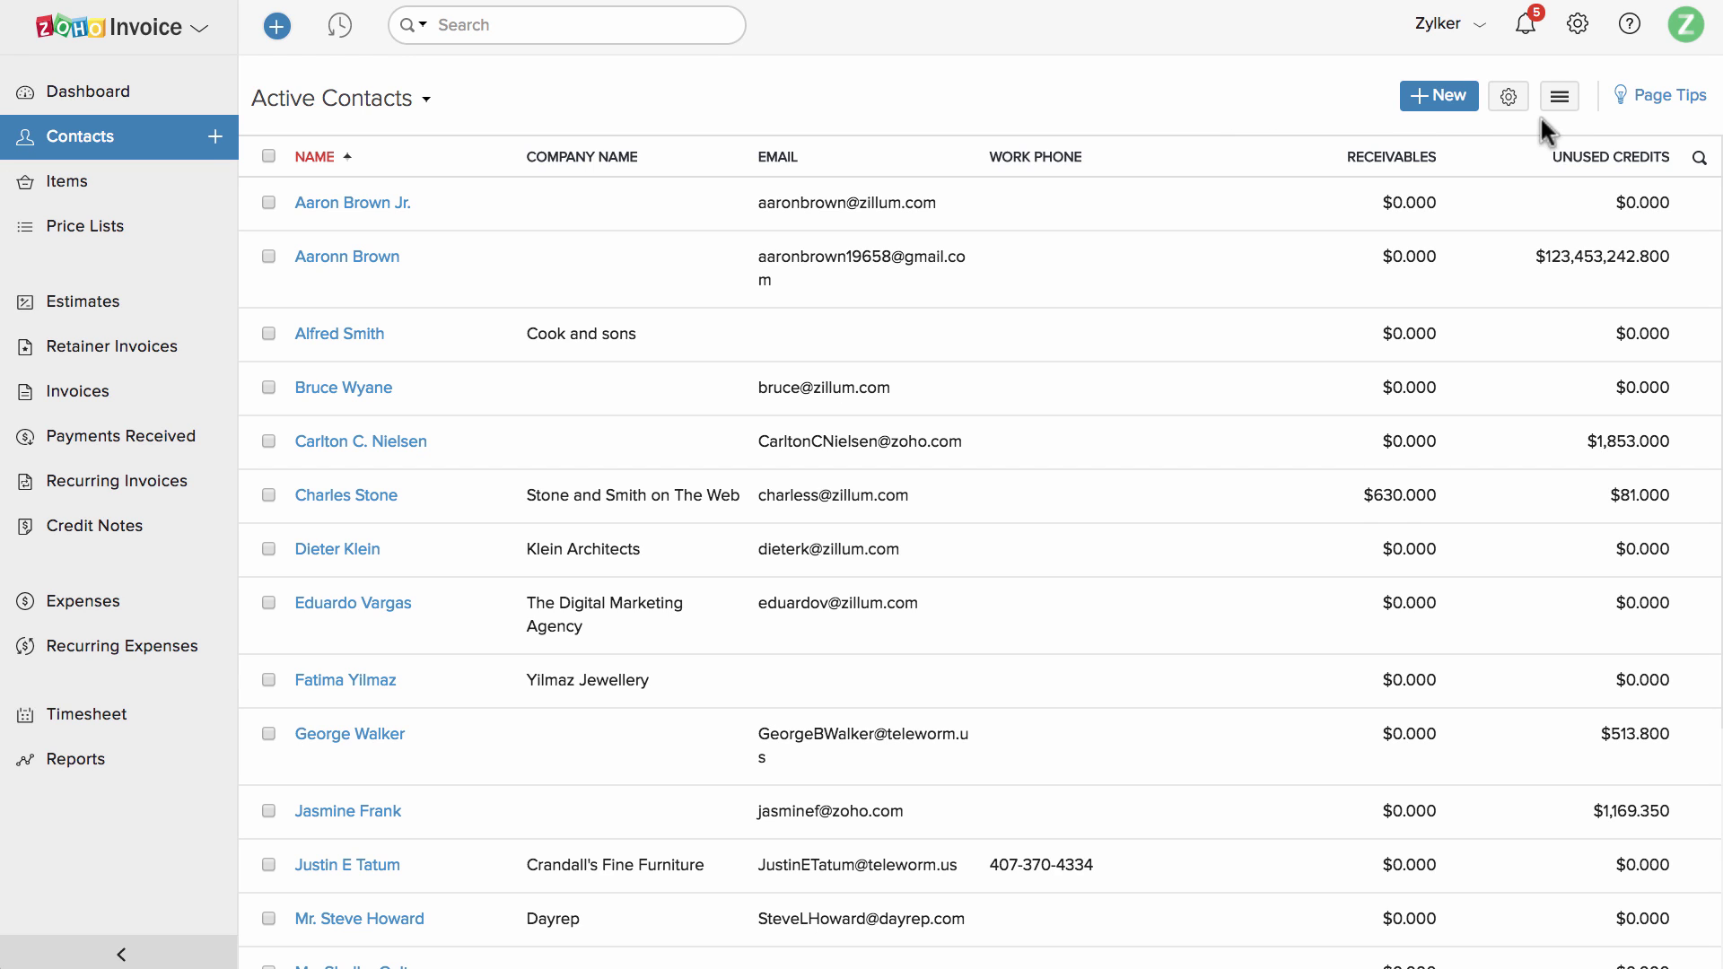
pyautogui.click(1560, 99)
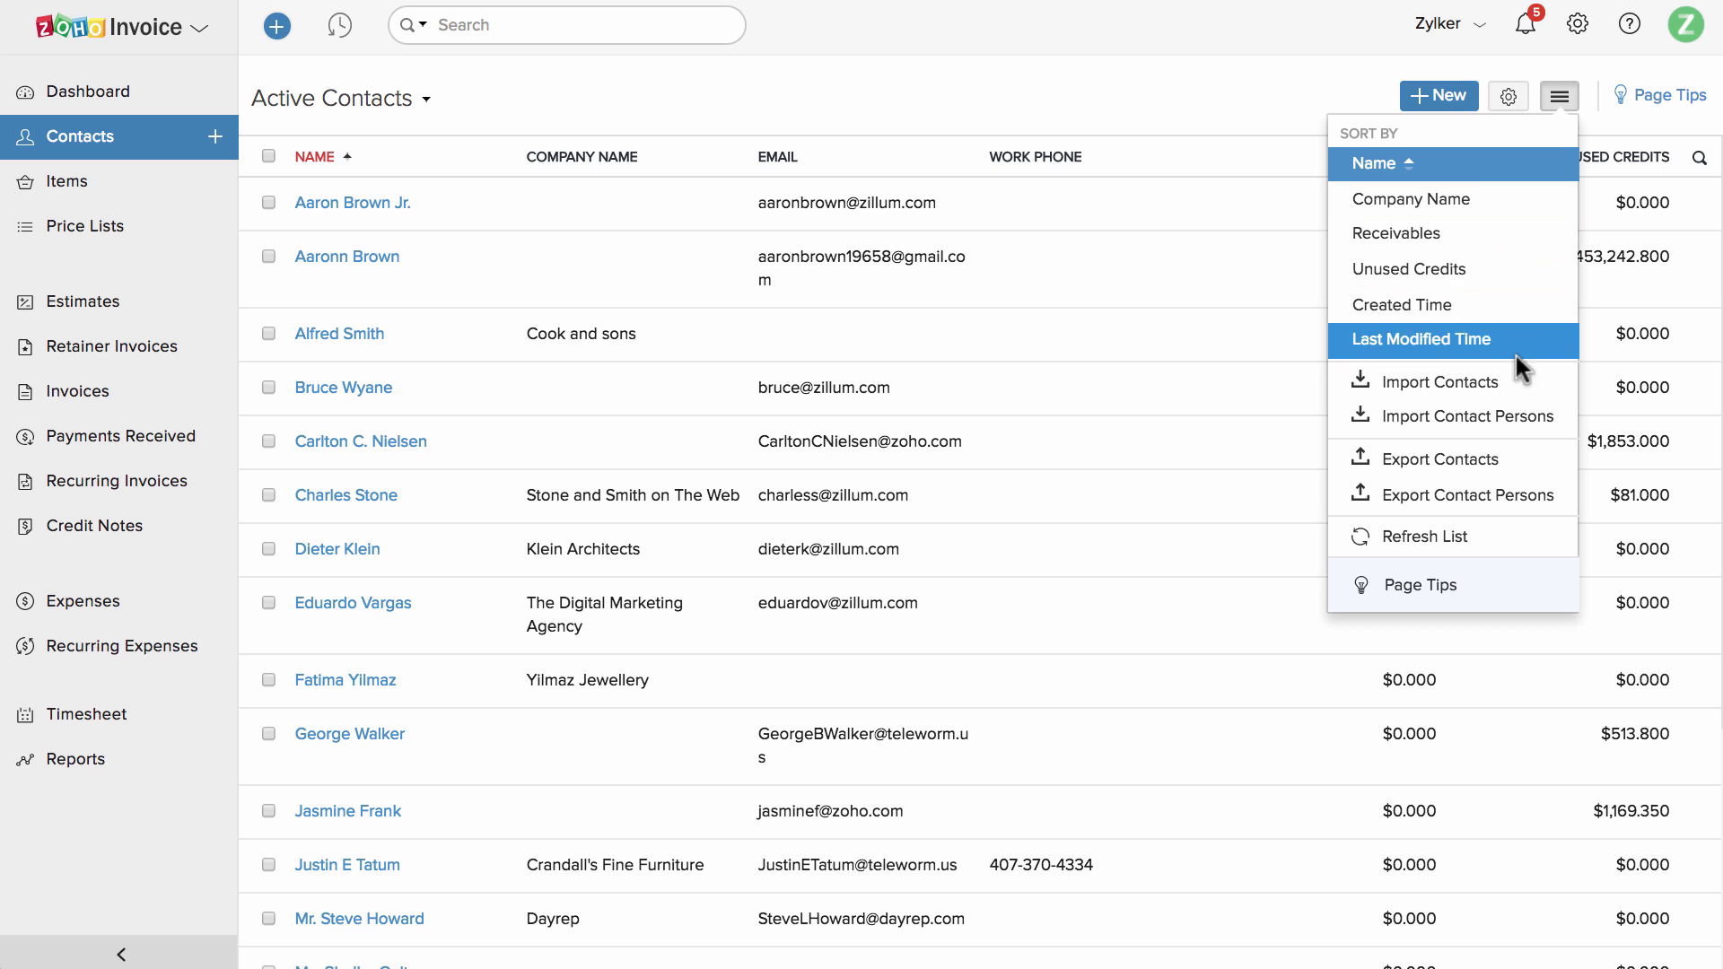
pyautogui.click(1519, 382)
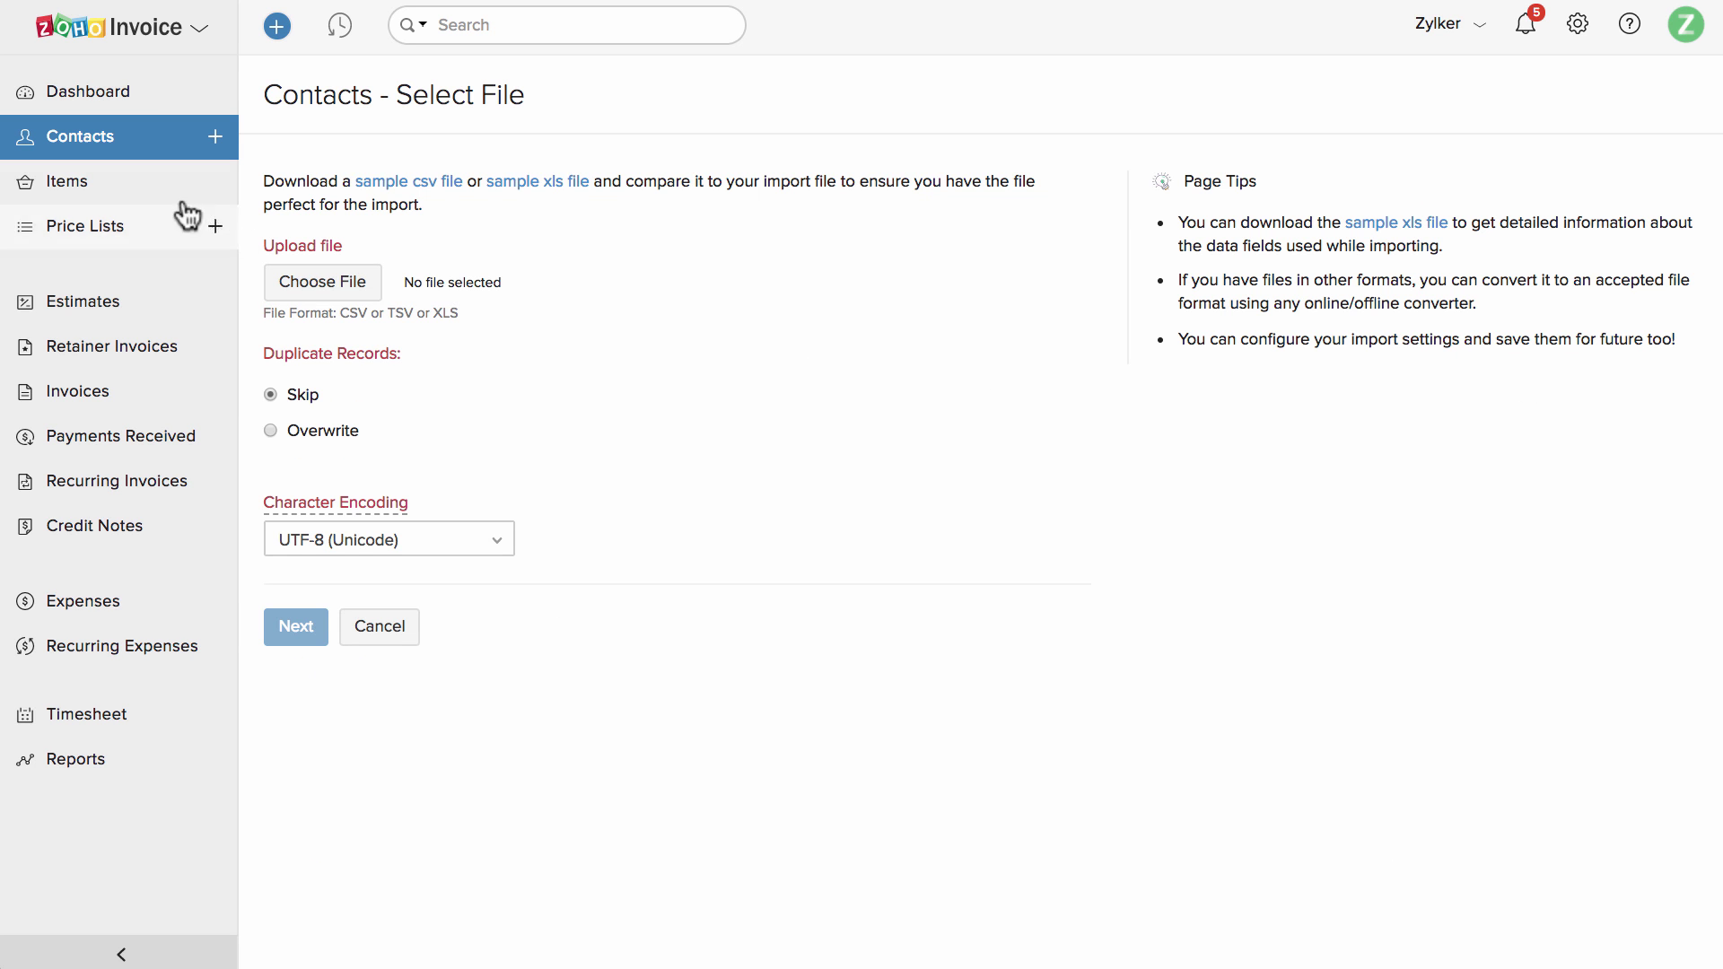
# Look through the list of all items and view the price lists.
pyautogui.click(111, 180)
pyautogui.scroll(-5, 754, 381)
pyautogui.scroll(5, 758, 381)
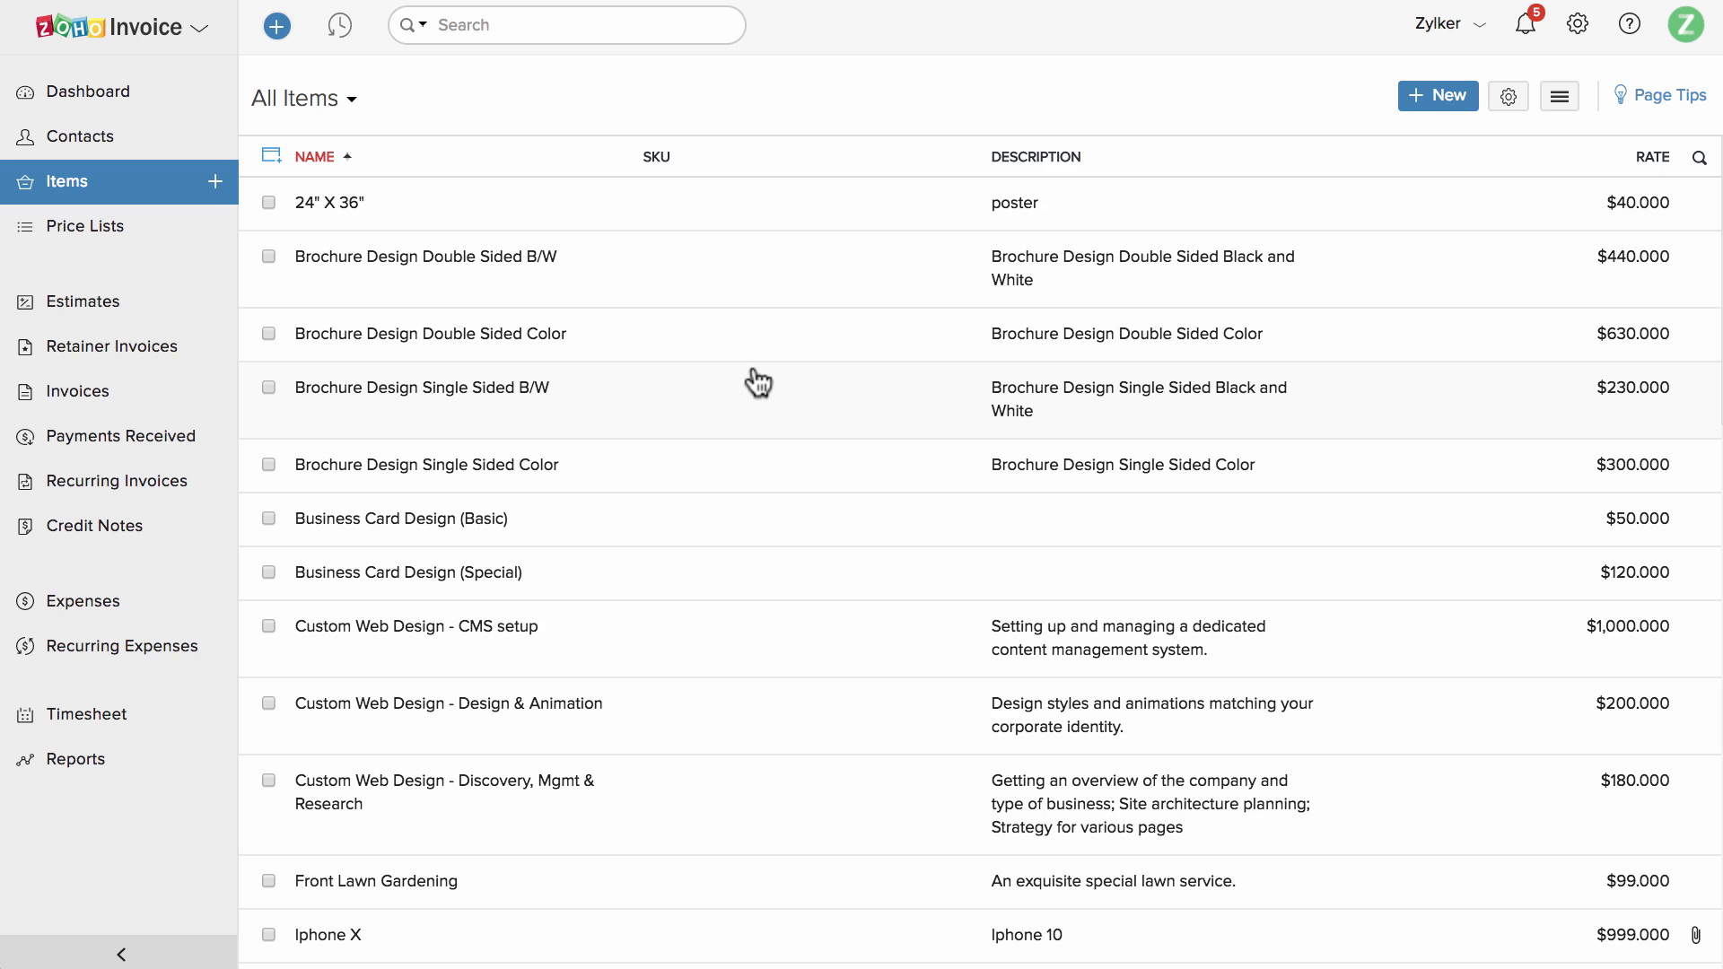
pyautogui.click(160, 239)
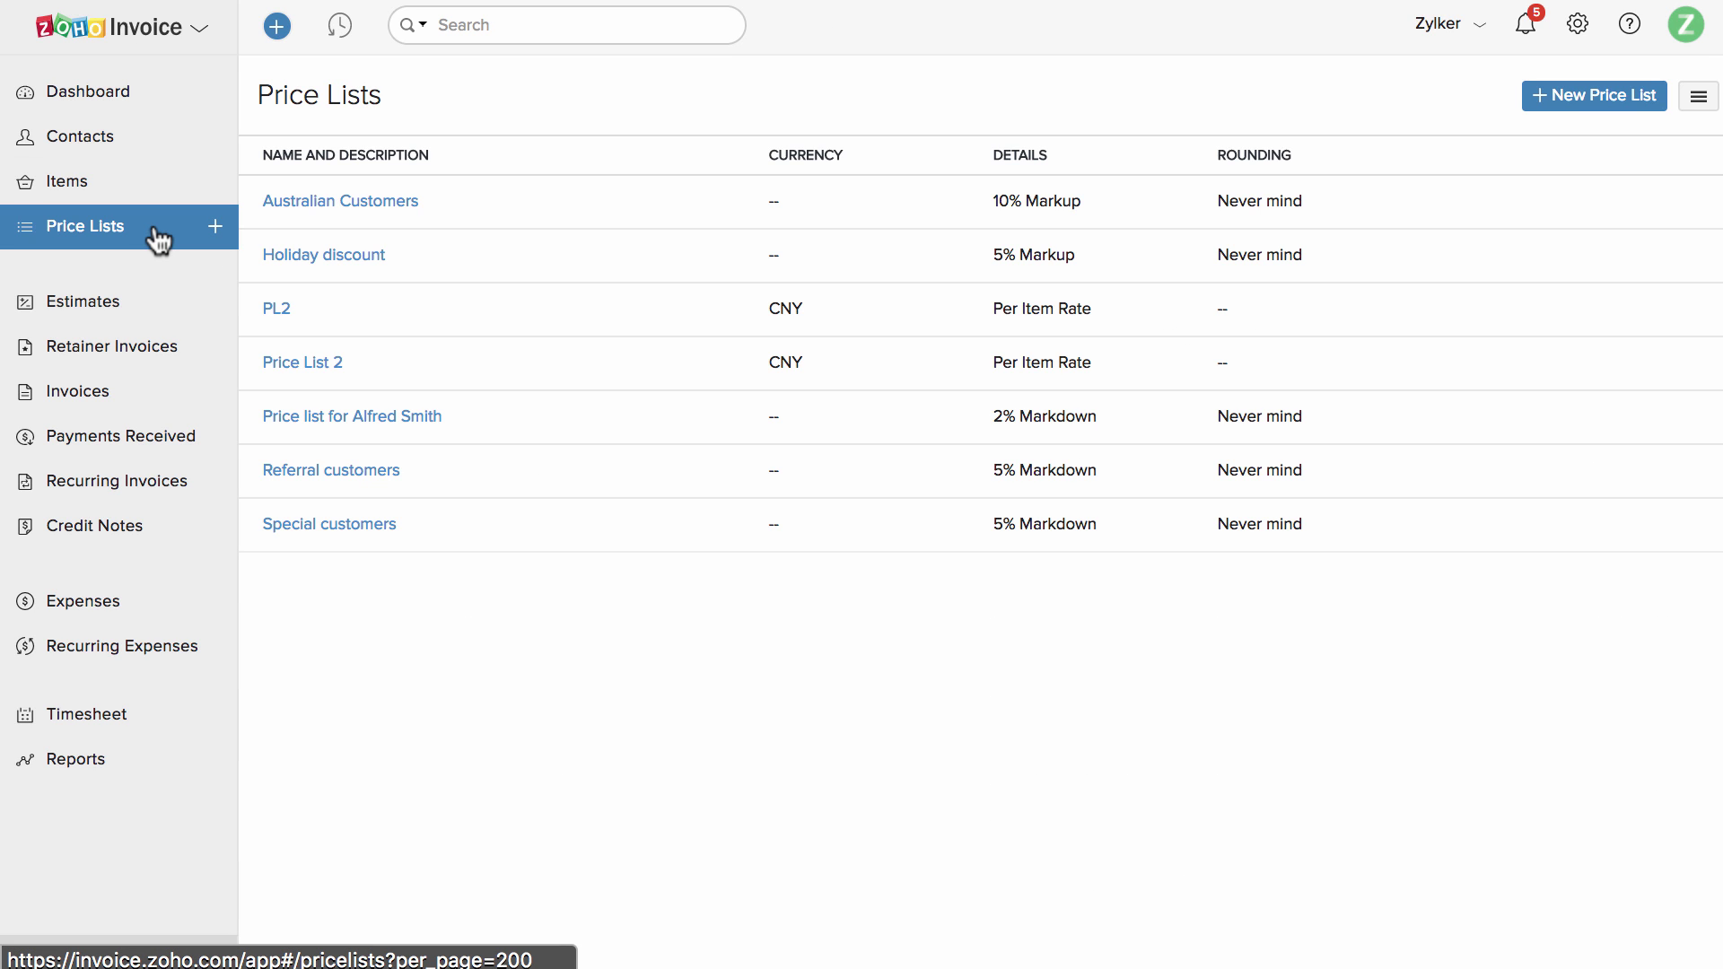
# View the approved estimate dated 22 Feb 2018 and the list of all retainer invoices.
pyautogui.click(153, 303)
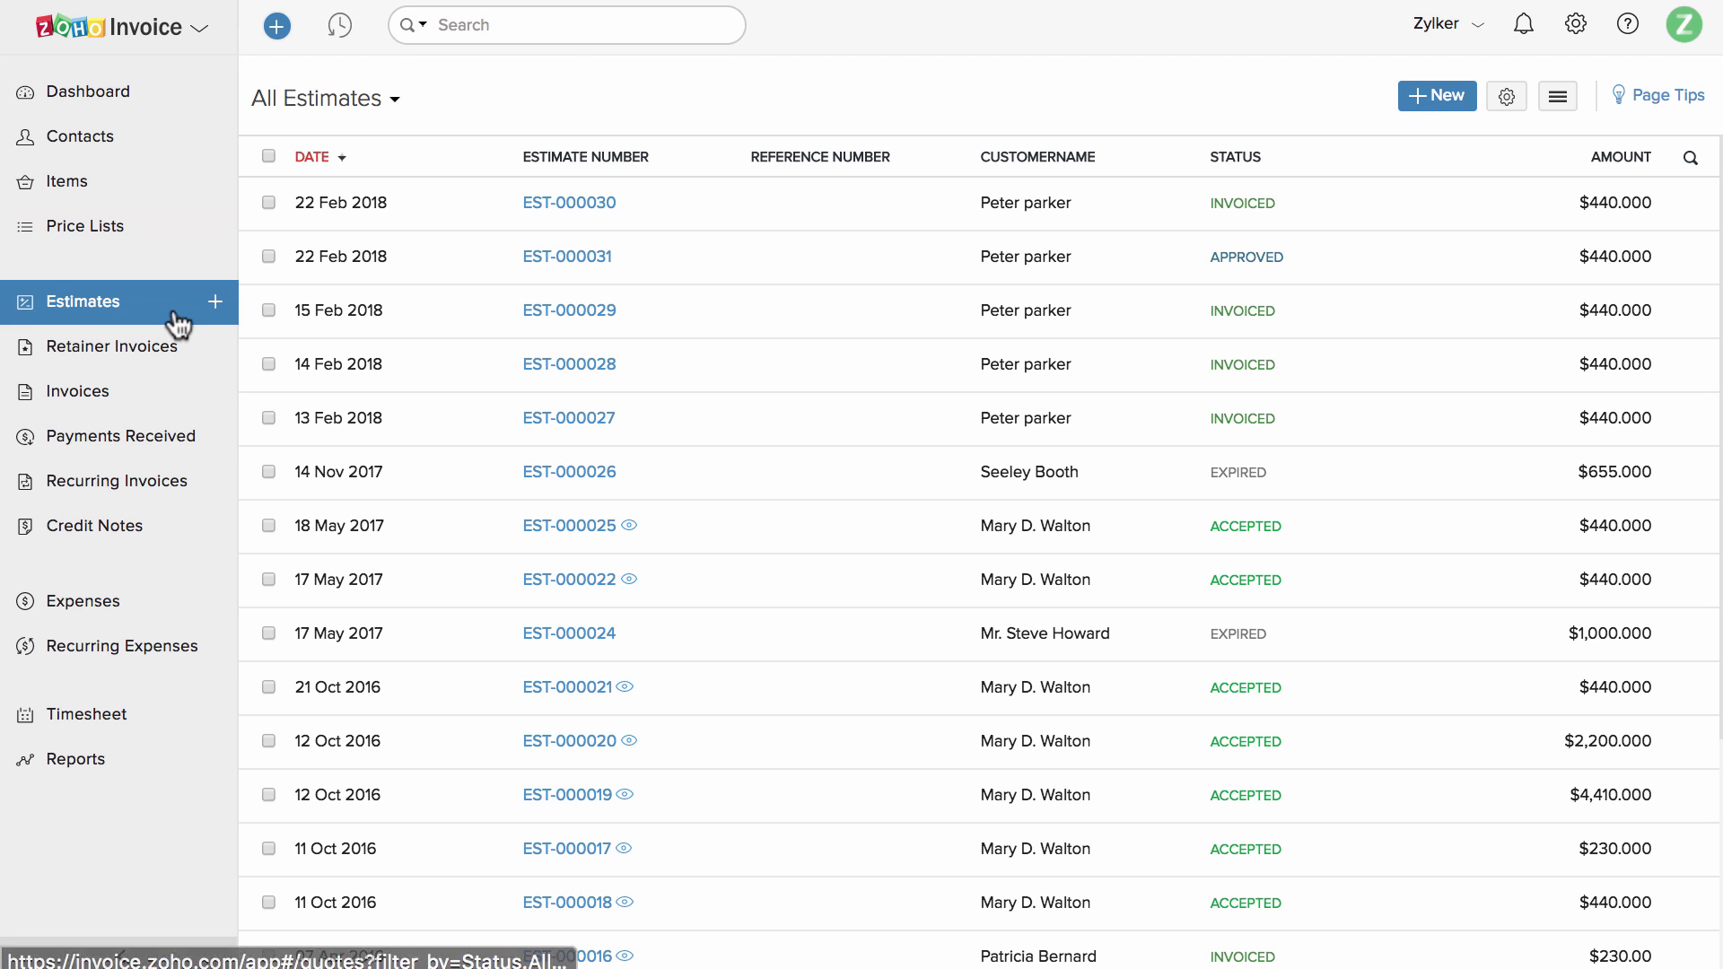
pyautogui.click(404, 269)
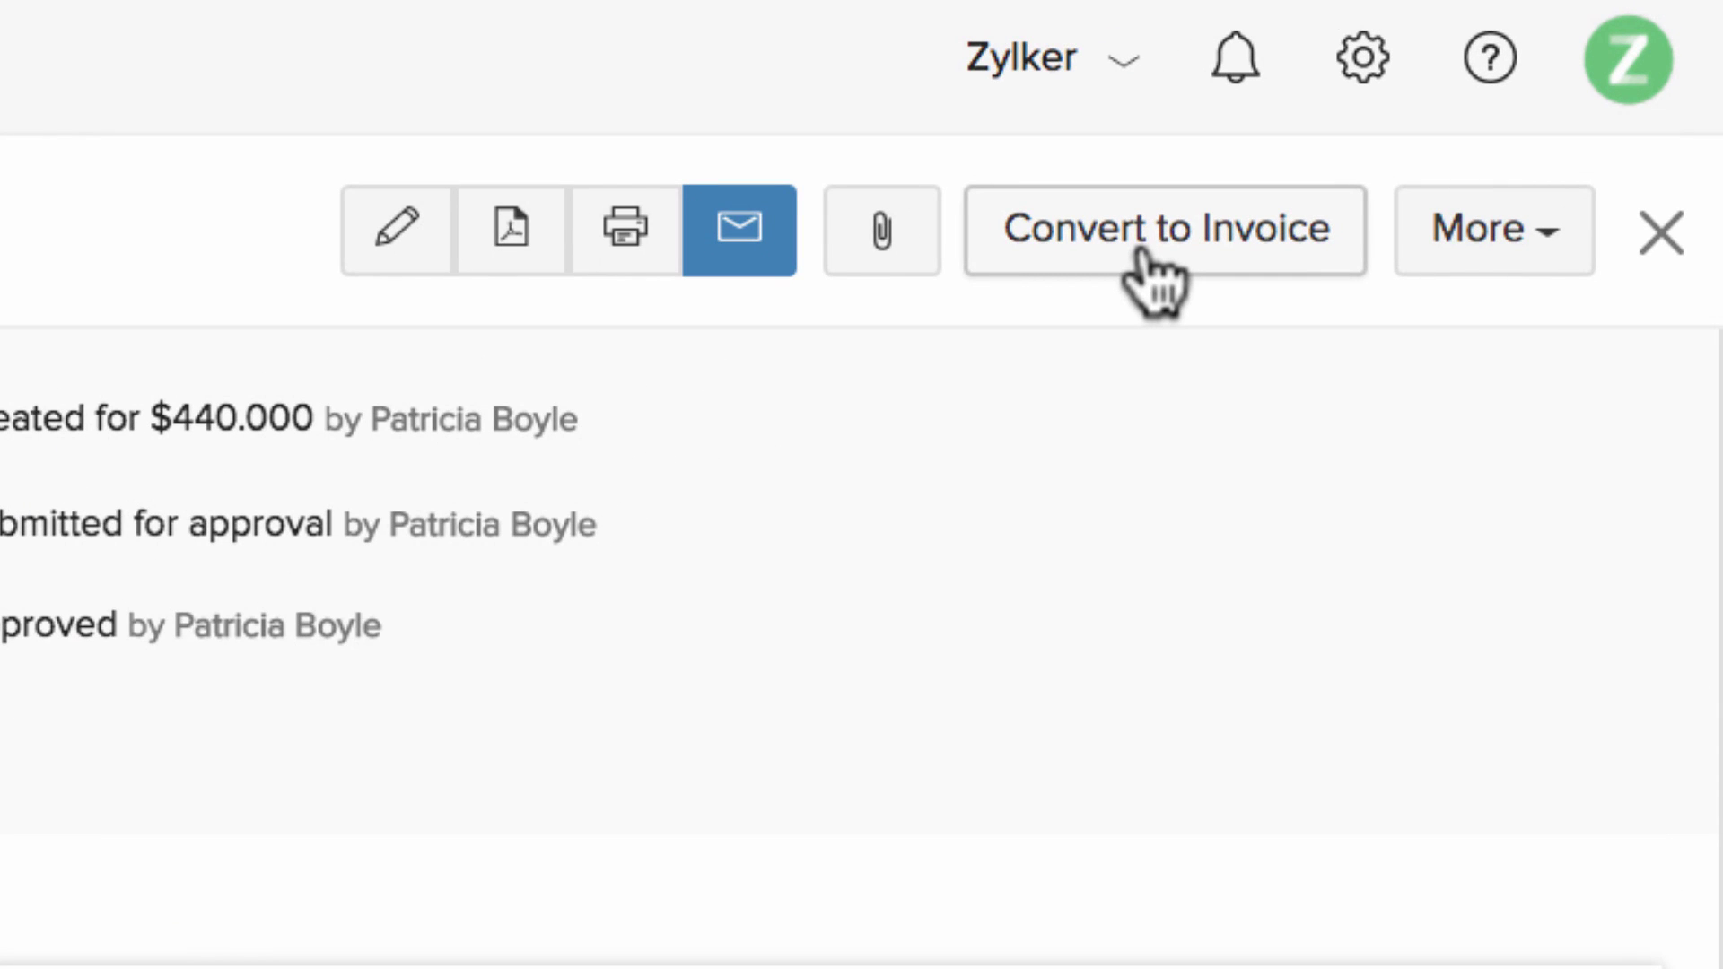
pyautogui.click(180, 359)
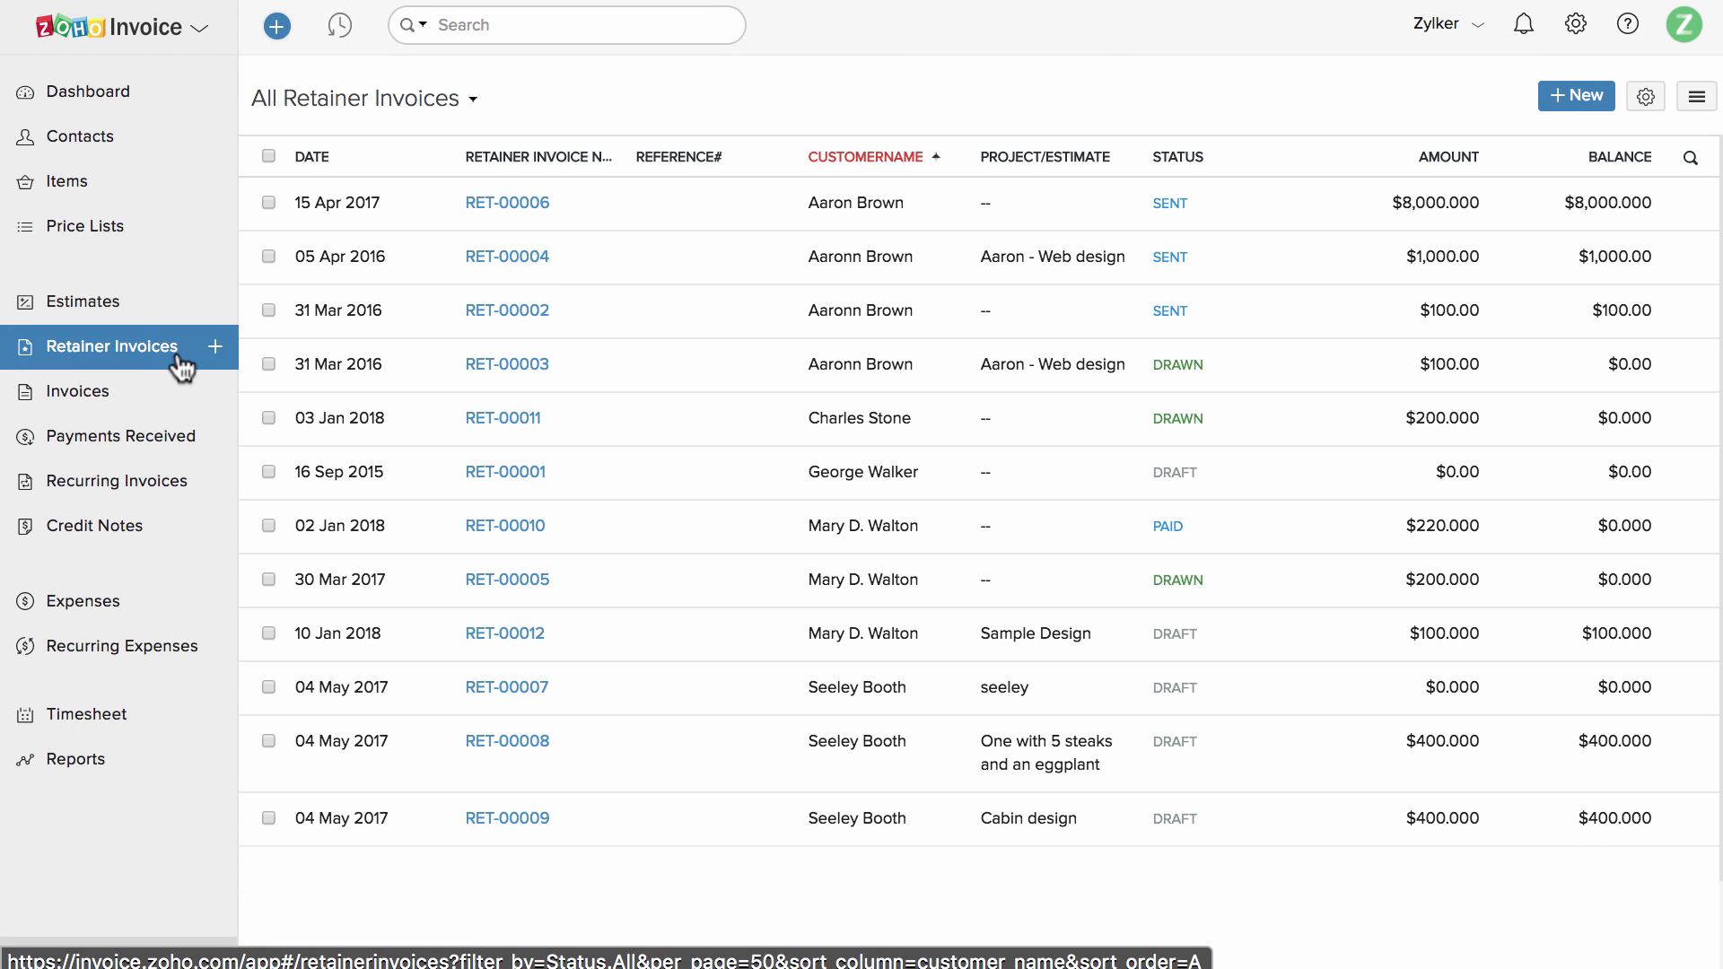
# Submit the $440.000 draft invoice dated 22 Feb 2018 for approval.
pyautogui.click(158, 406)
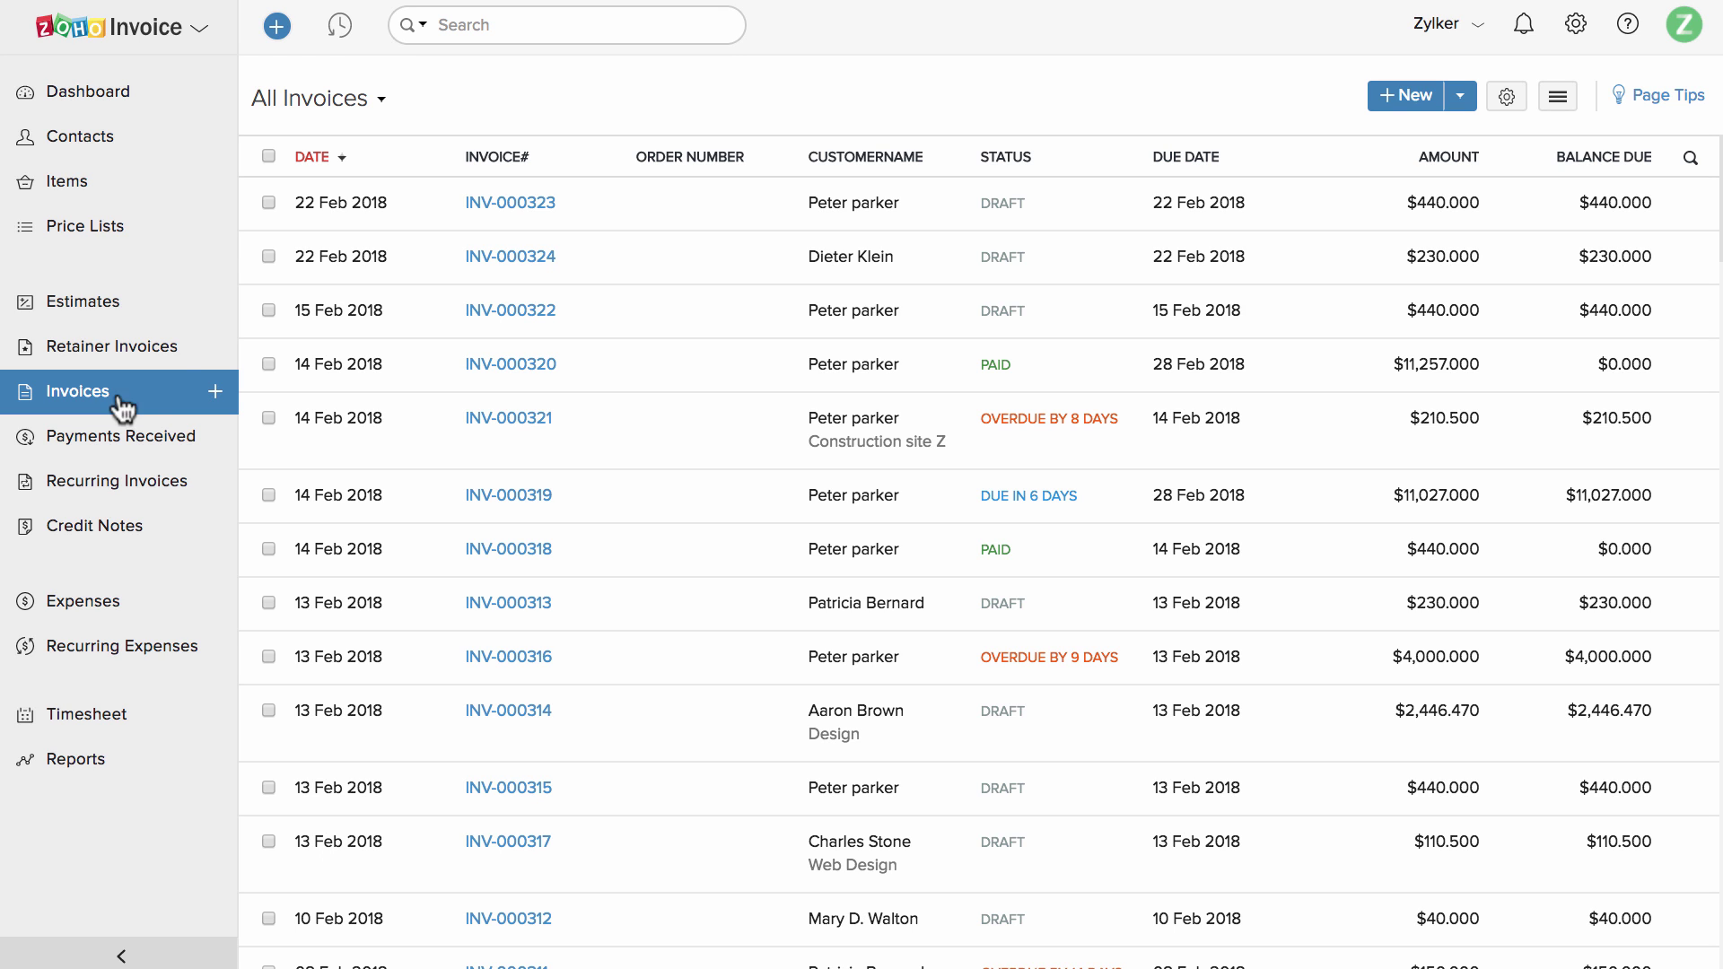
pyautogui.click(460, 212)
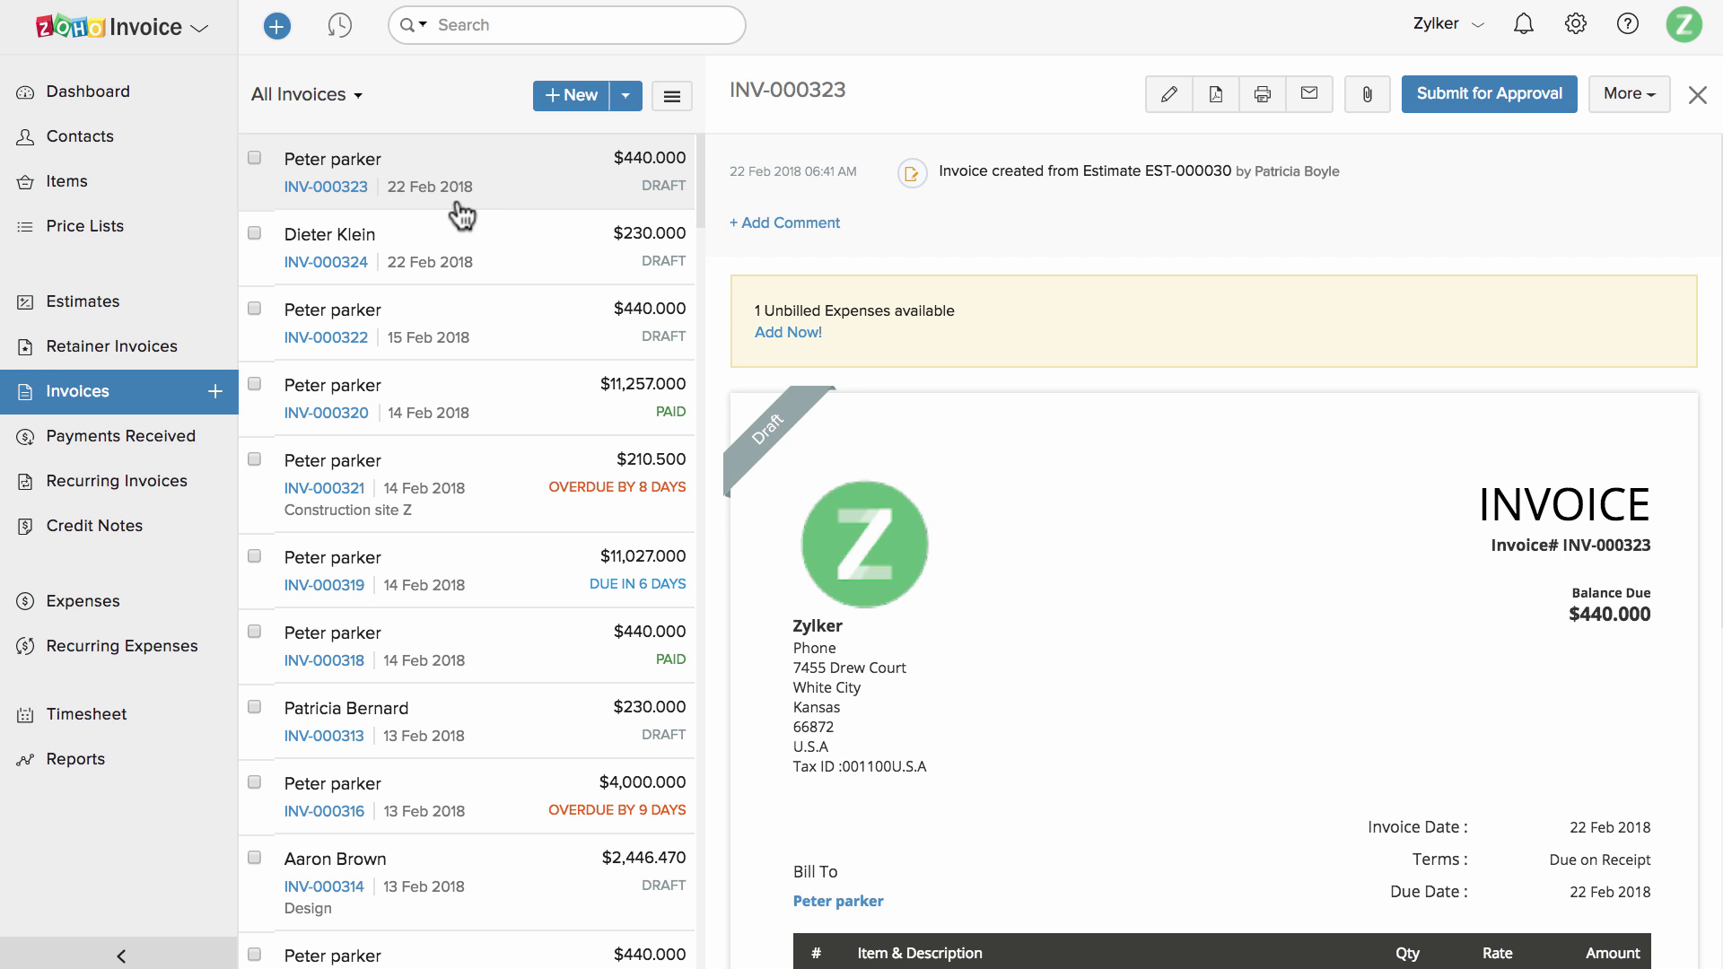
pyautogui.click(1436, 93)
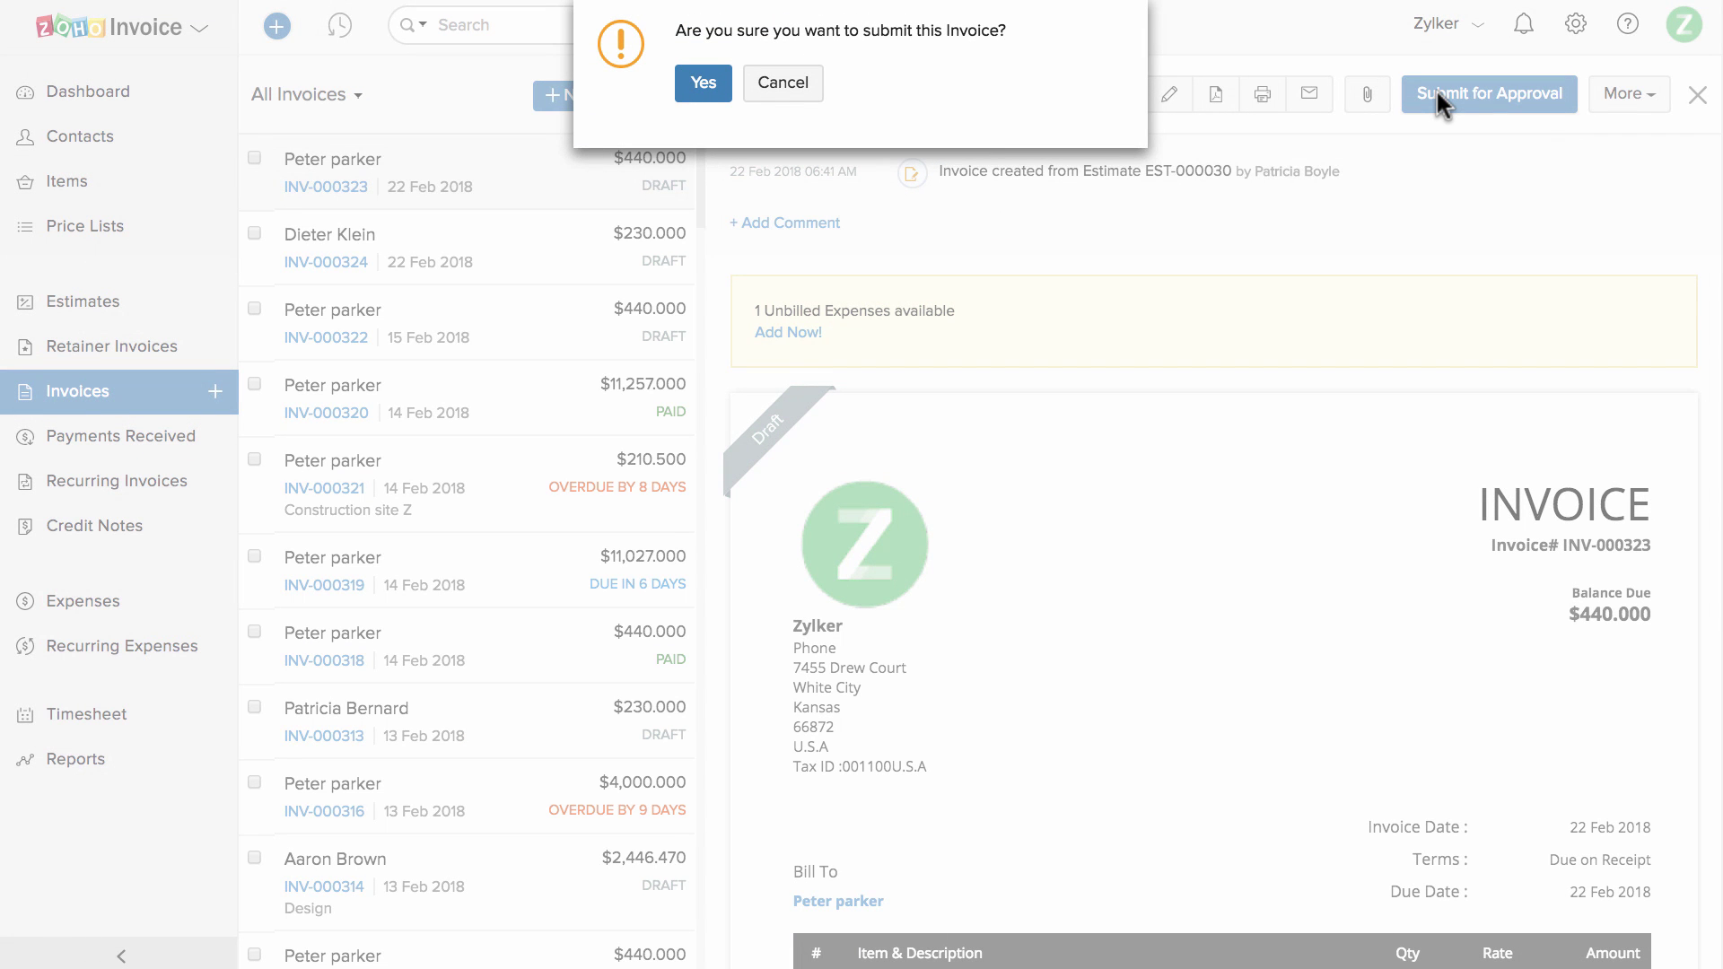
pyautogui.click(704, 82)
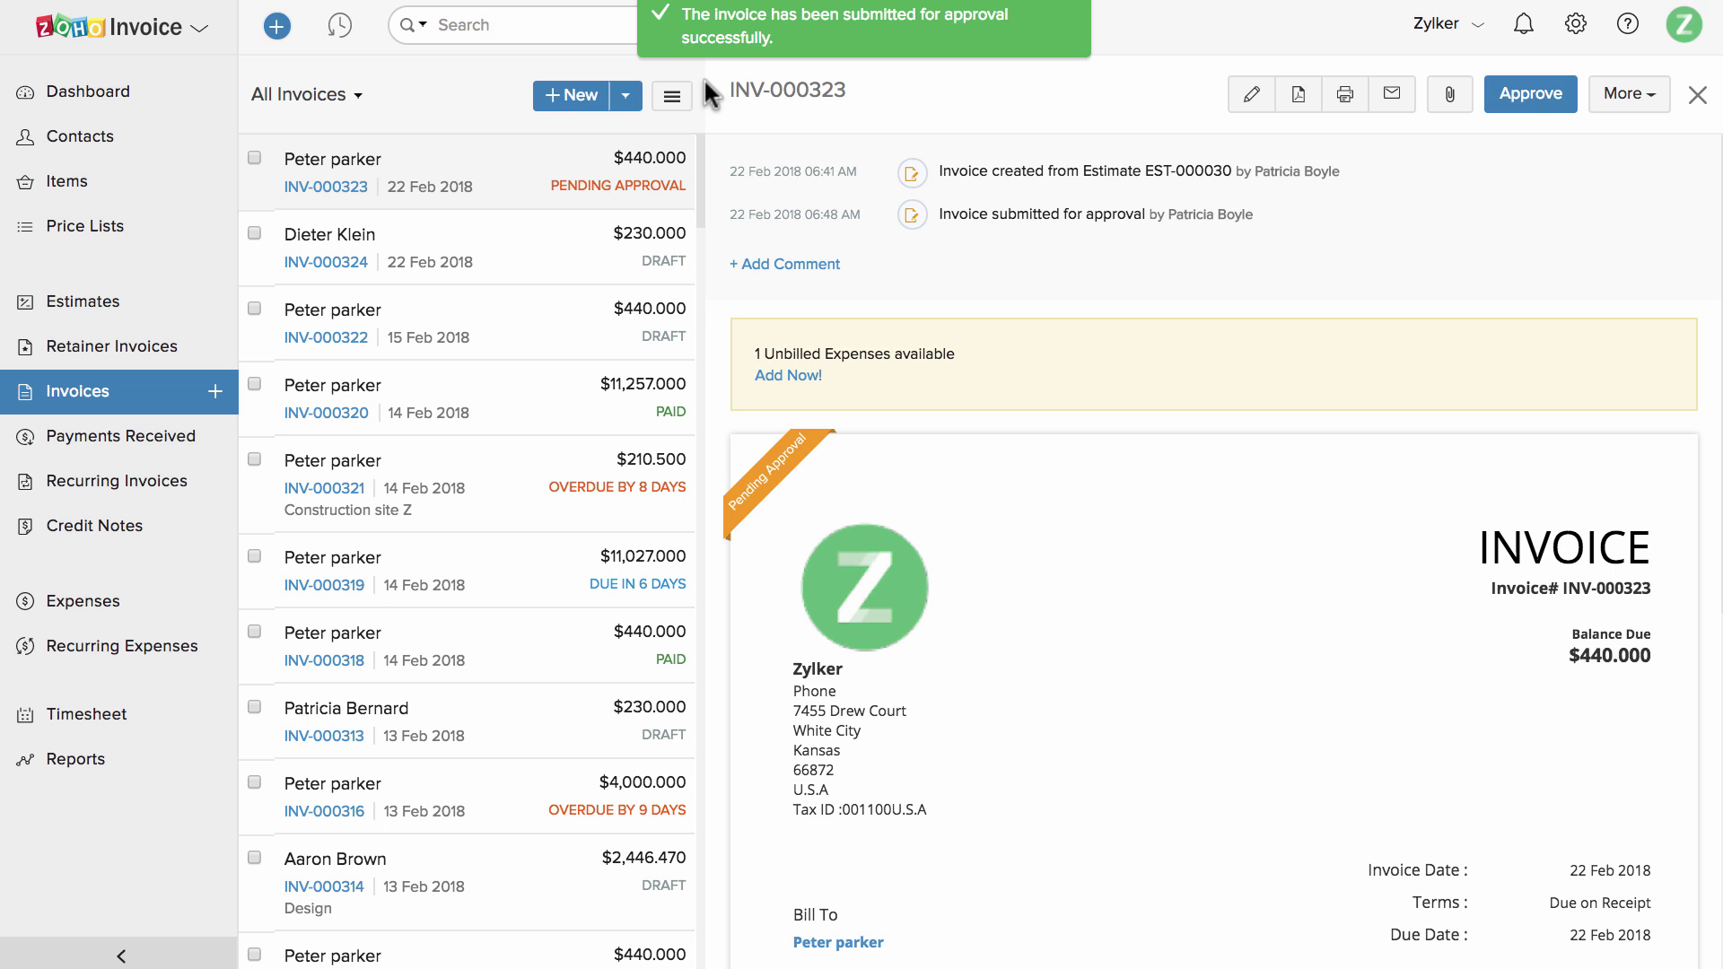
# View the receipt of the 11 Sep 2015 payment and the list of all credit notes.
pyautogui.click(158, 461)
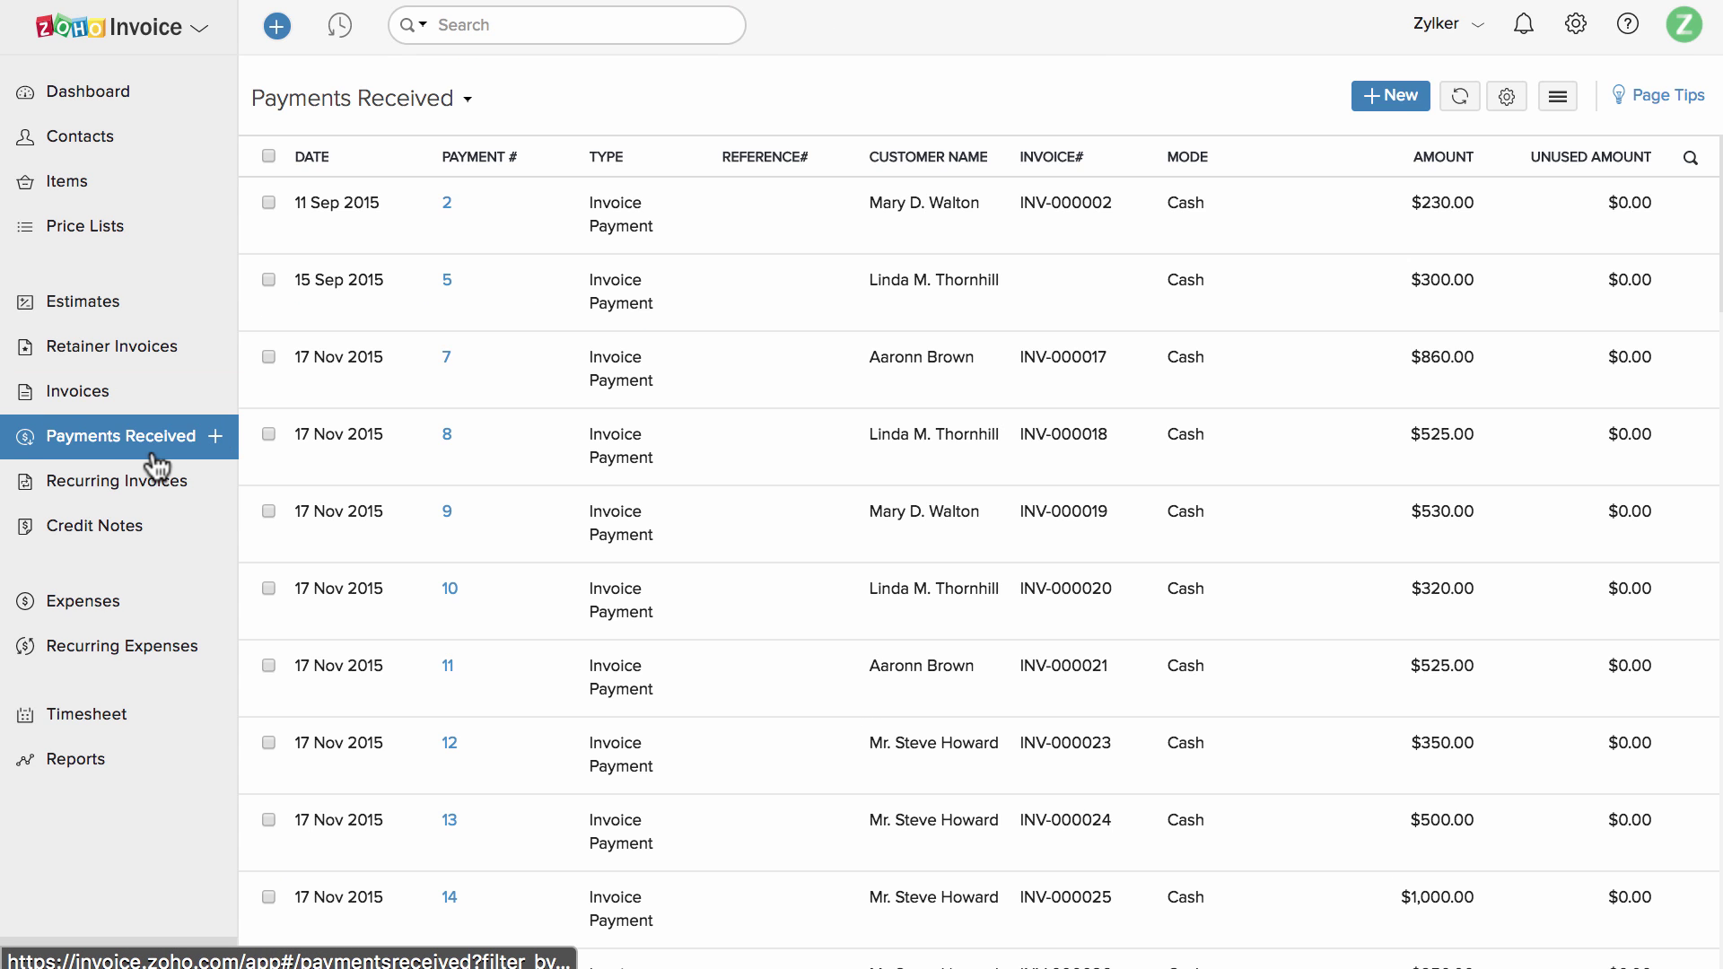
pyautogui.click(519, 223)
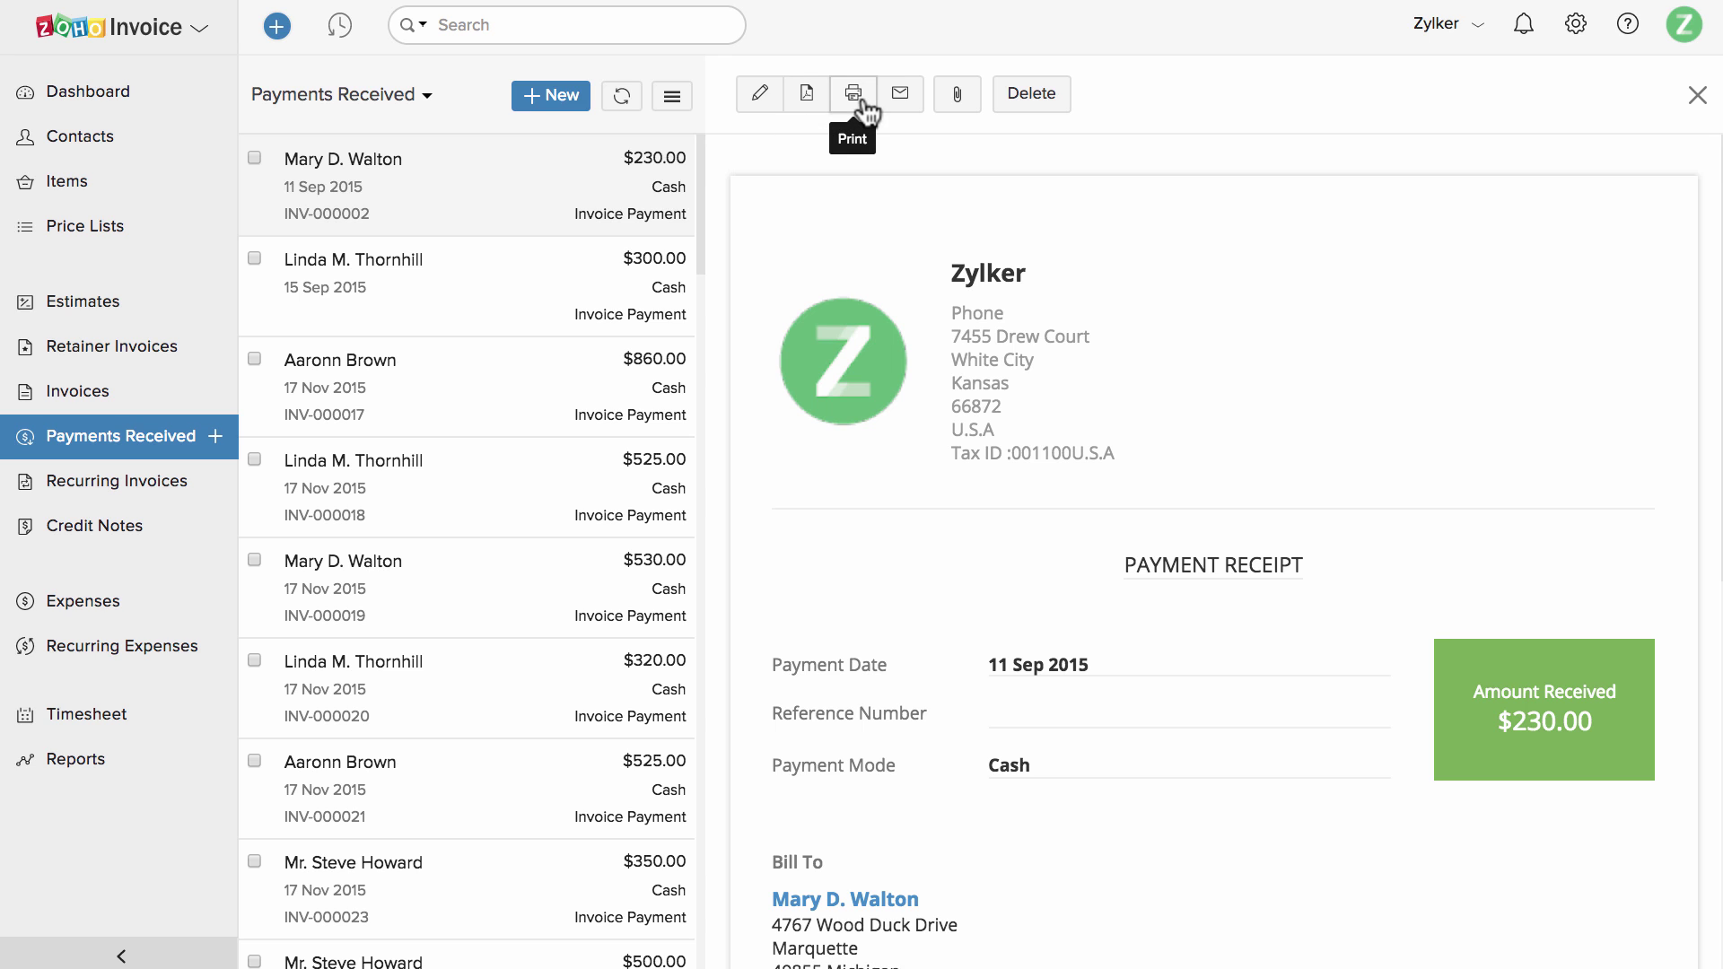
pyautogui.click(171, 539)
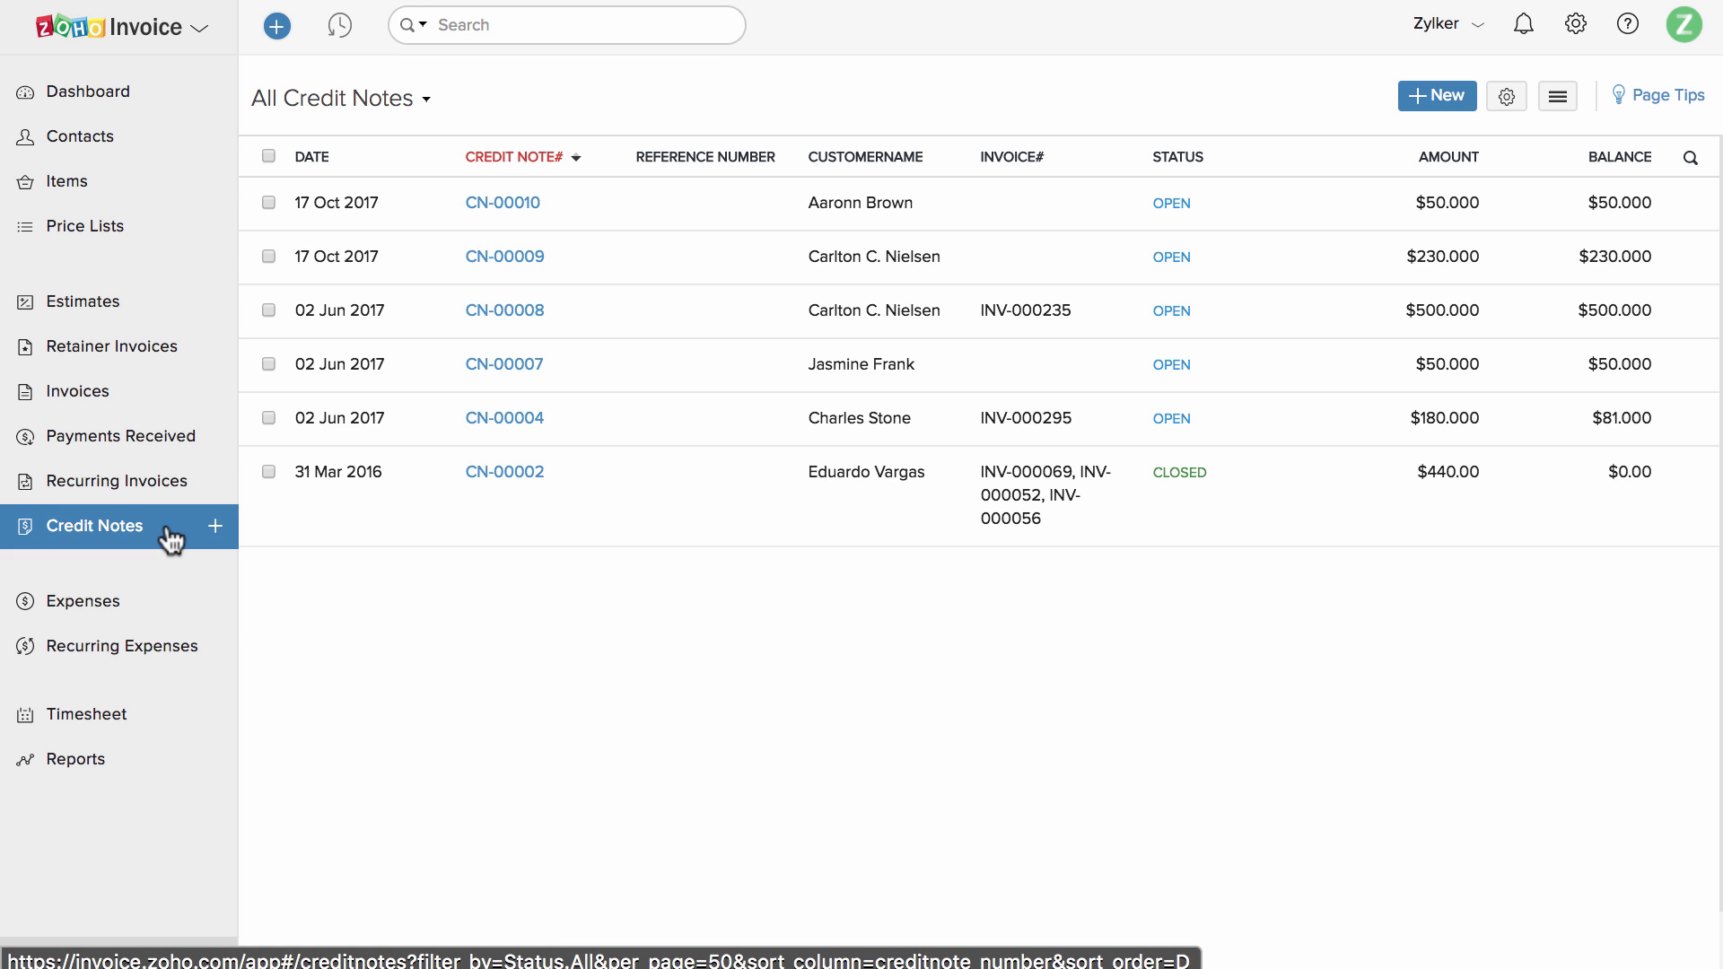
# View the 14 Feb 2018 Salaries and Employee Wages expense and the Design project's users and tasks.
pyautogui.click(168, 613)
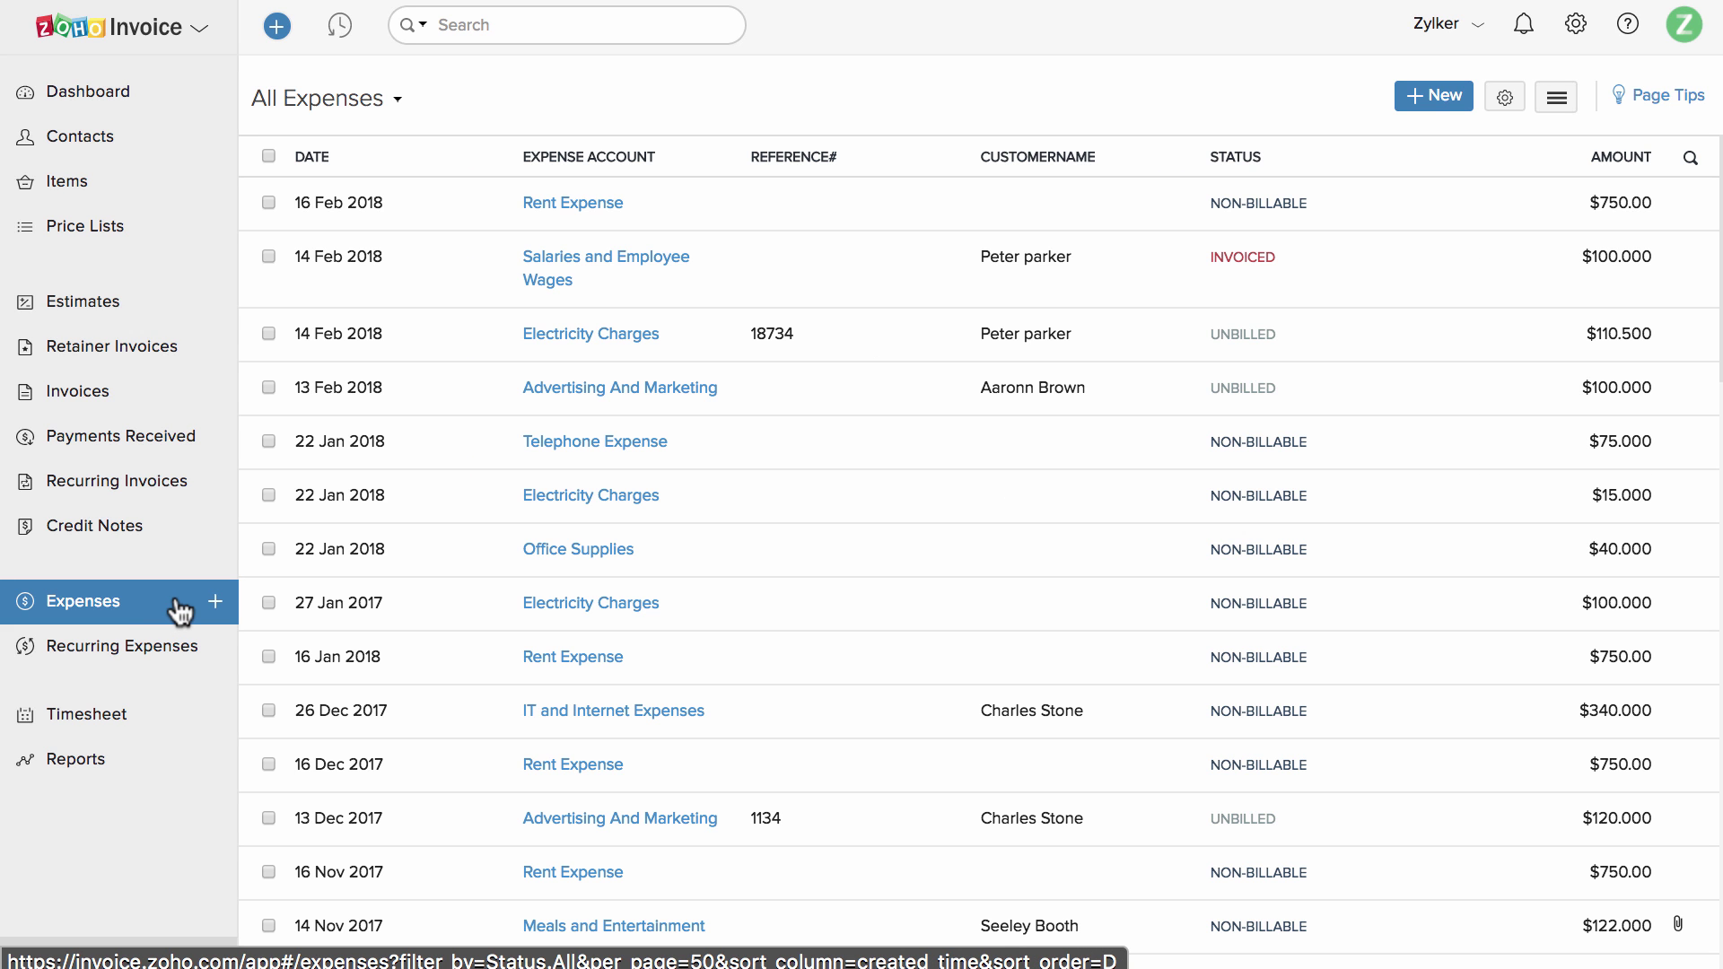
pyautogui.click(542, 300)
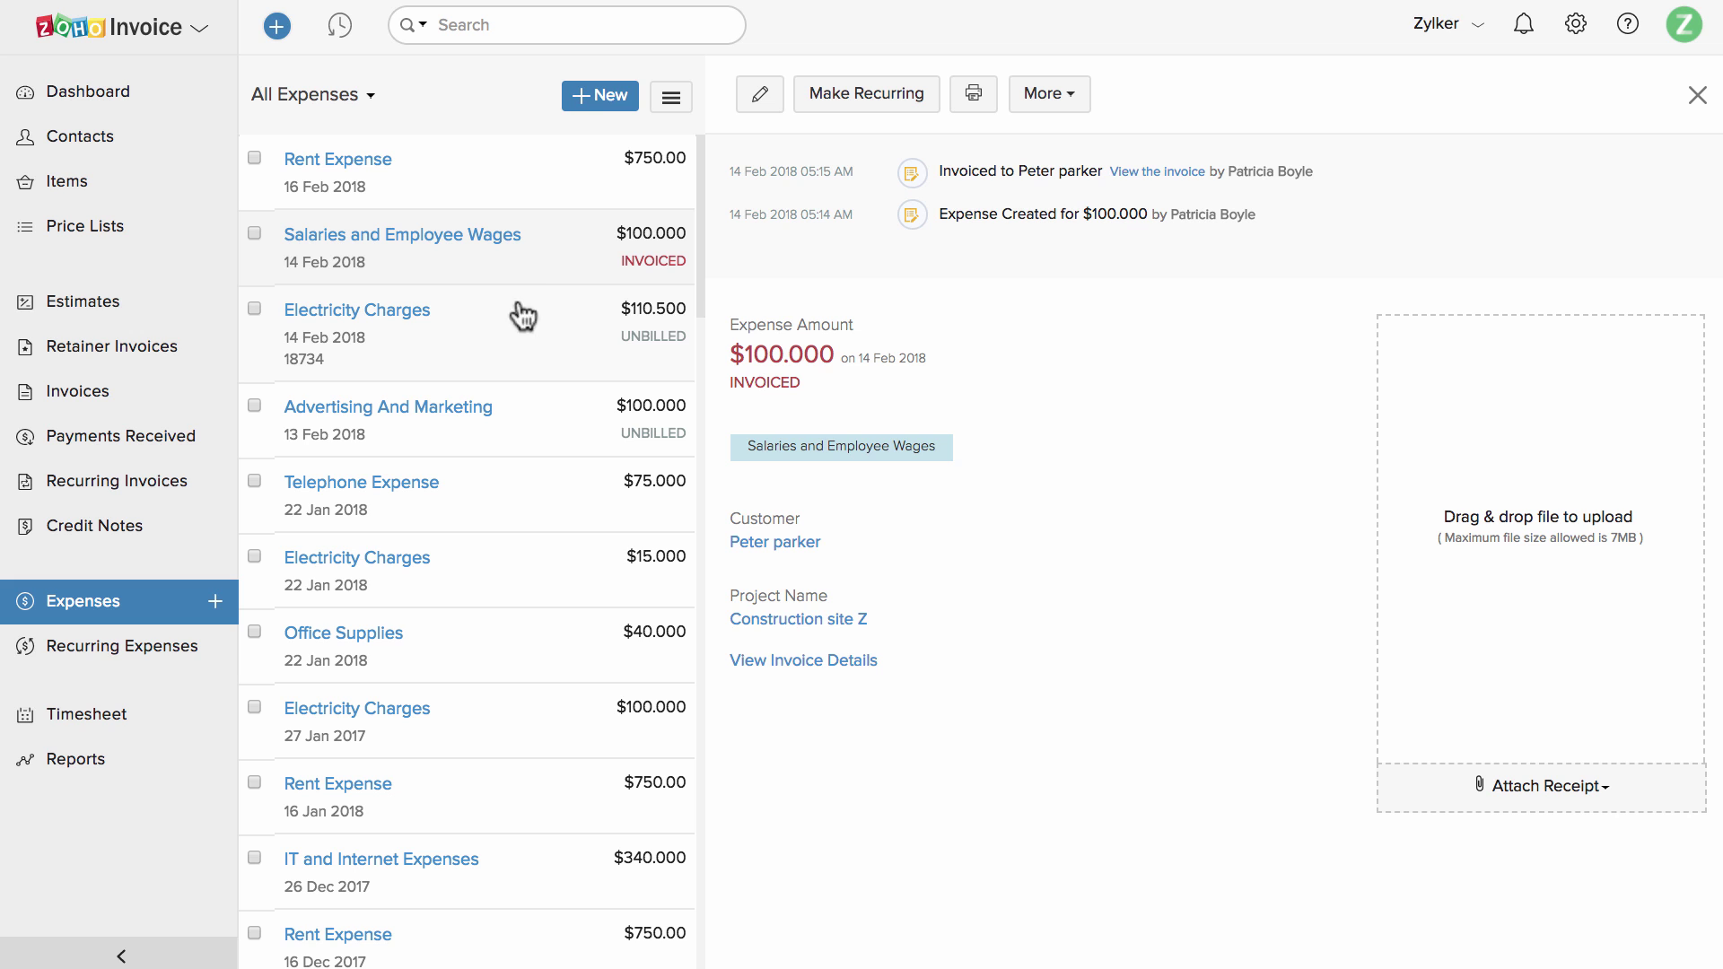
pyautogui.click(156, 718)
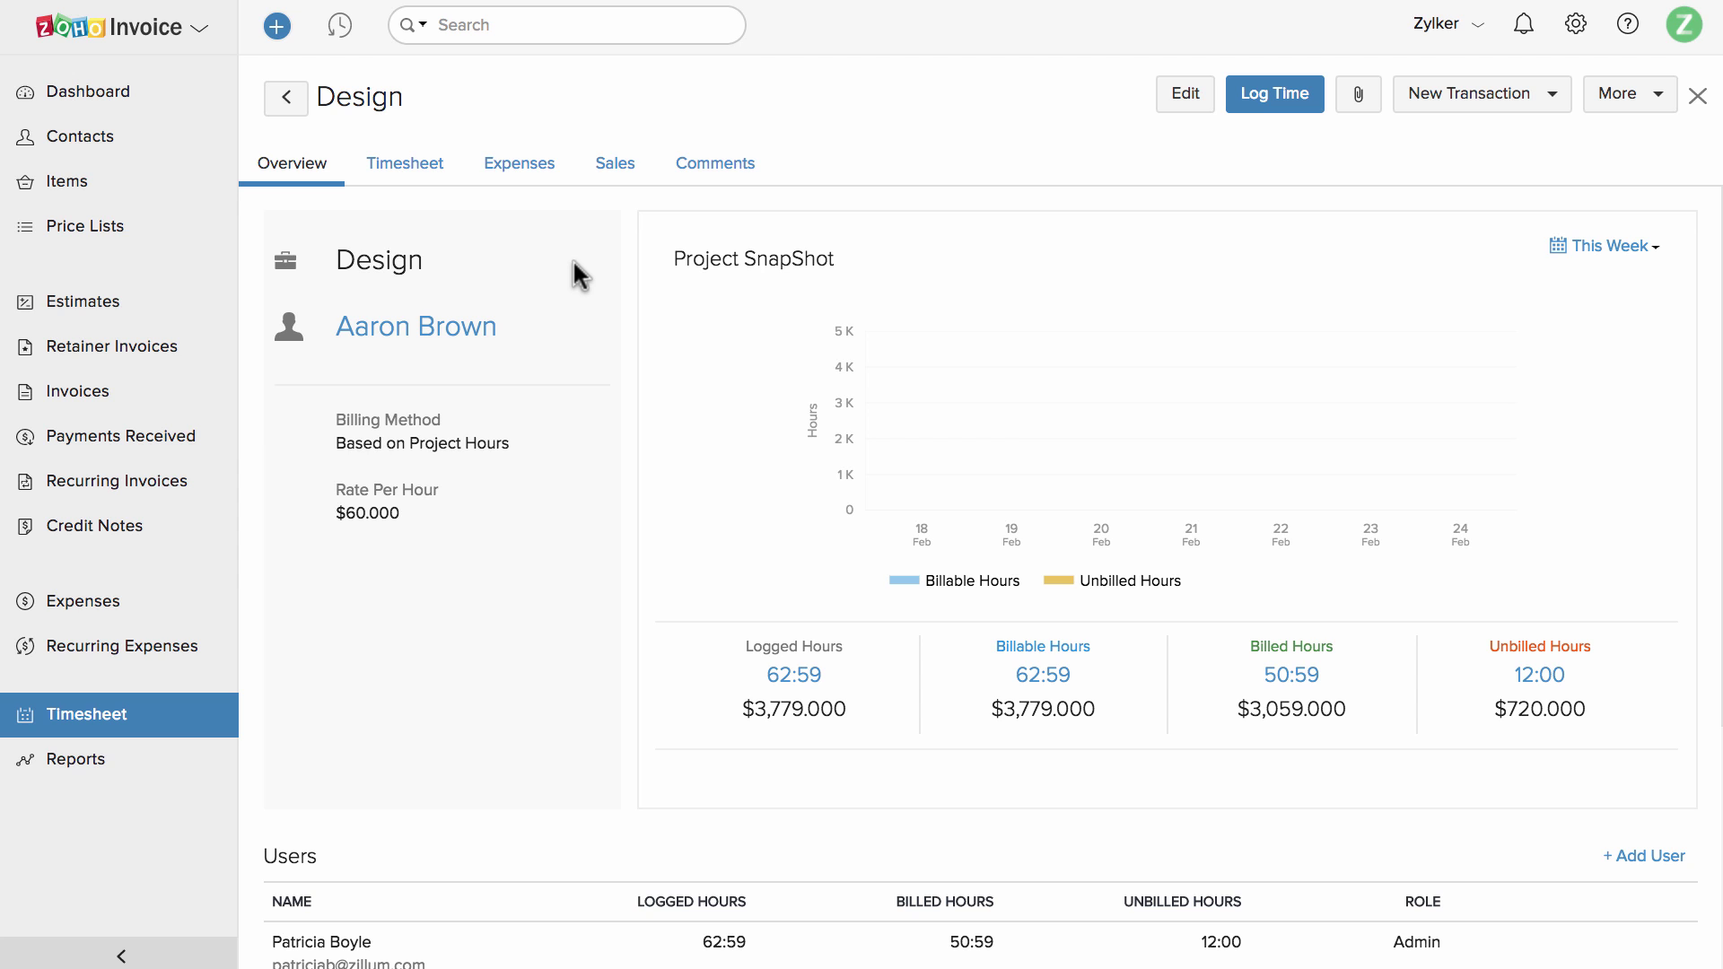
pyautogui.scroll(-4, 573, 261)
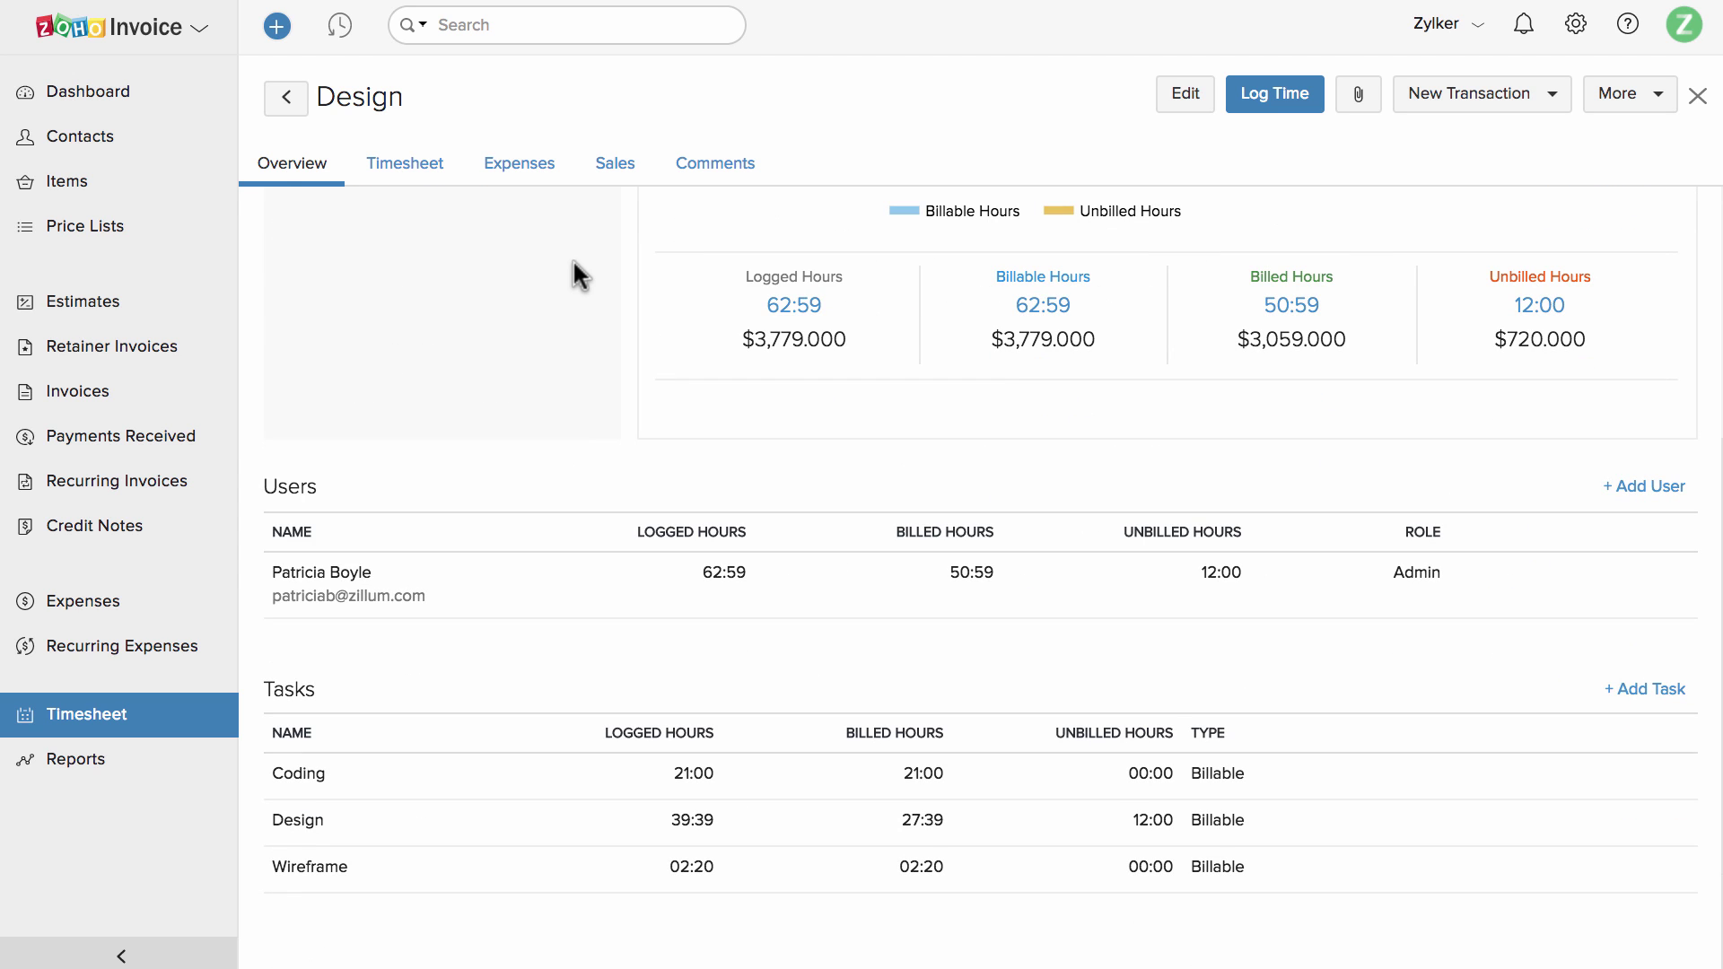
# Browse the available reports and view the Invoice Details report for this month.
pyautogui.click(122, 759)
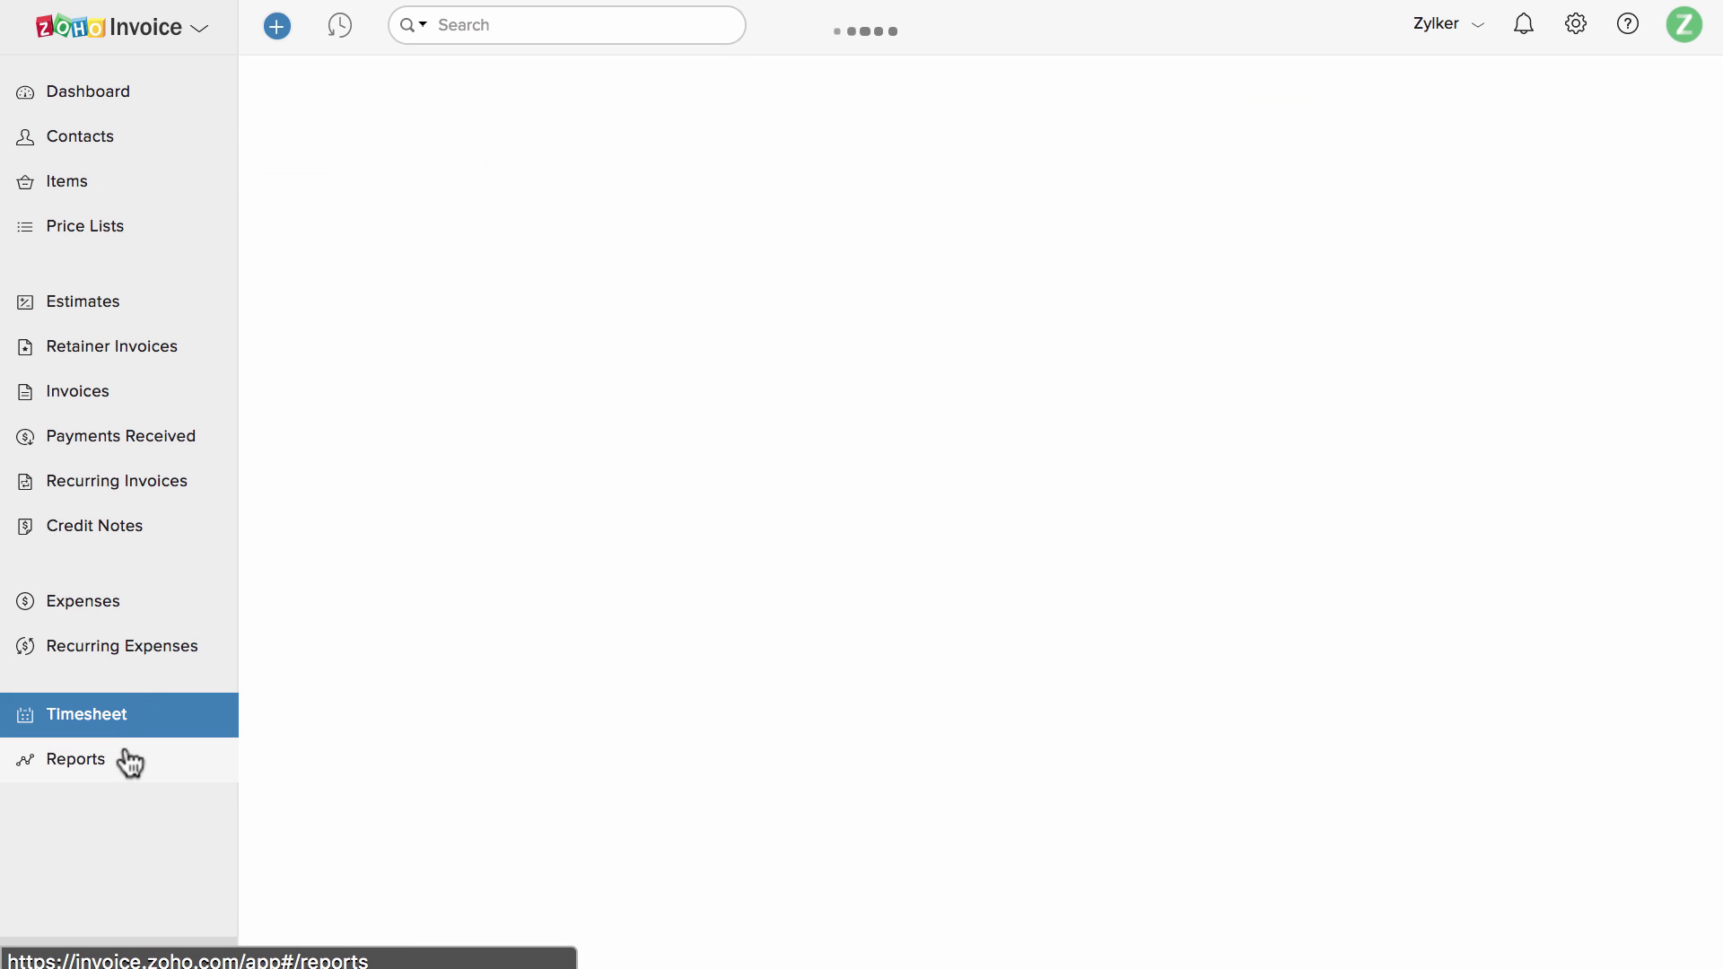
pyautogui.scroll(-5, 566, 652)
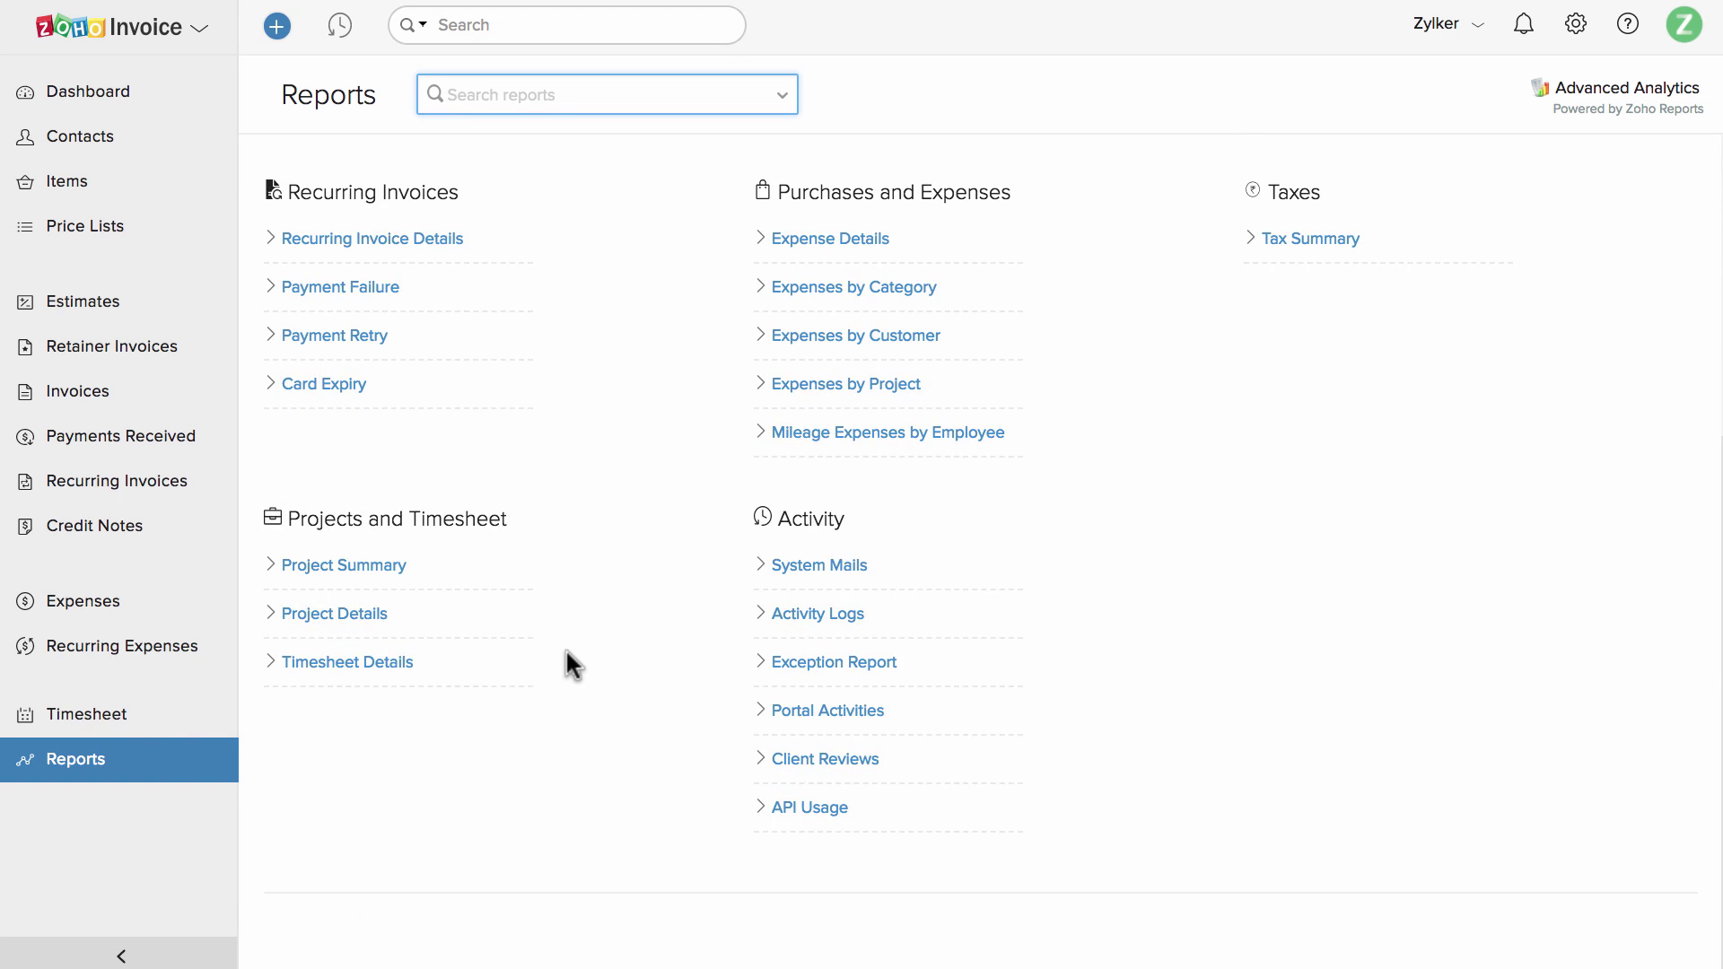
pyautogui.scroll(5, 566, 651)
pyautogui.click(828, 386)
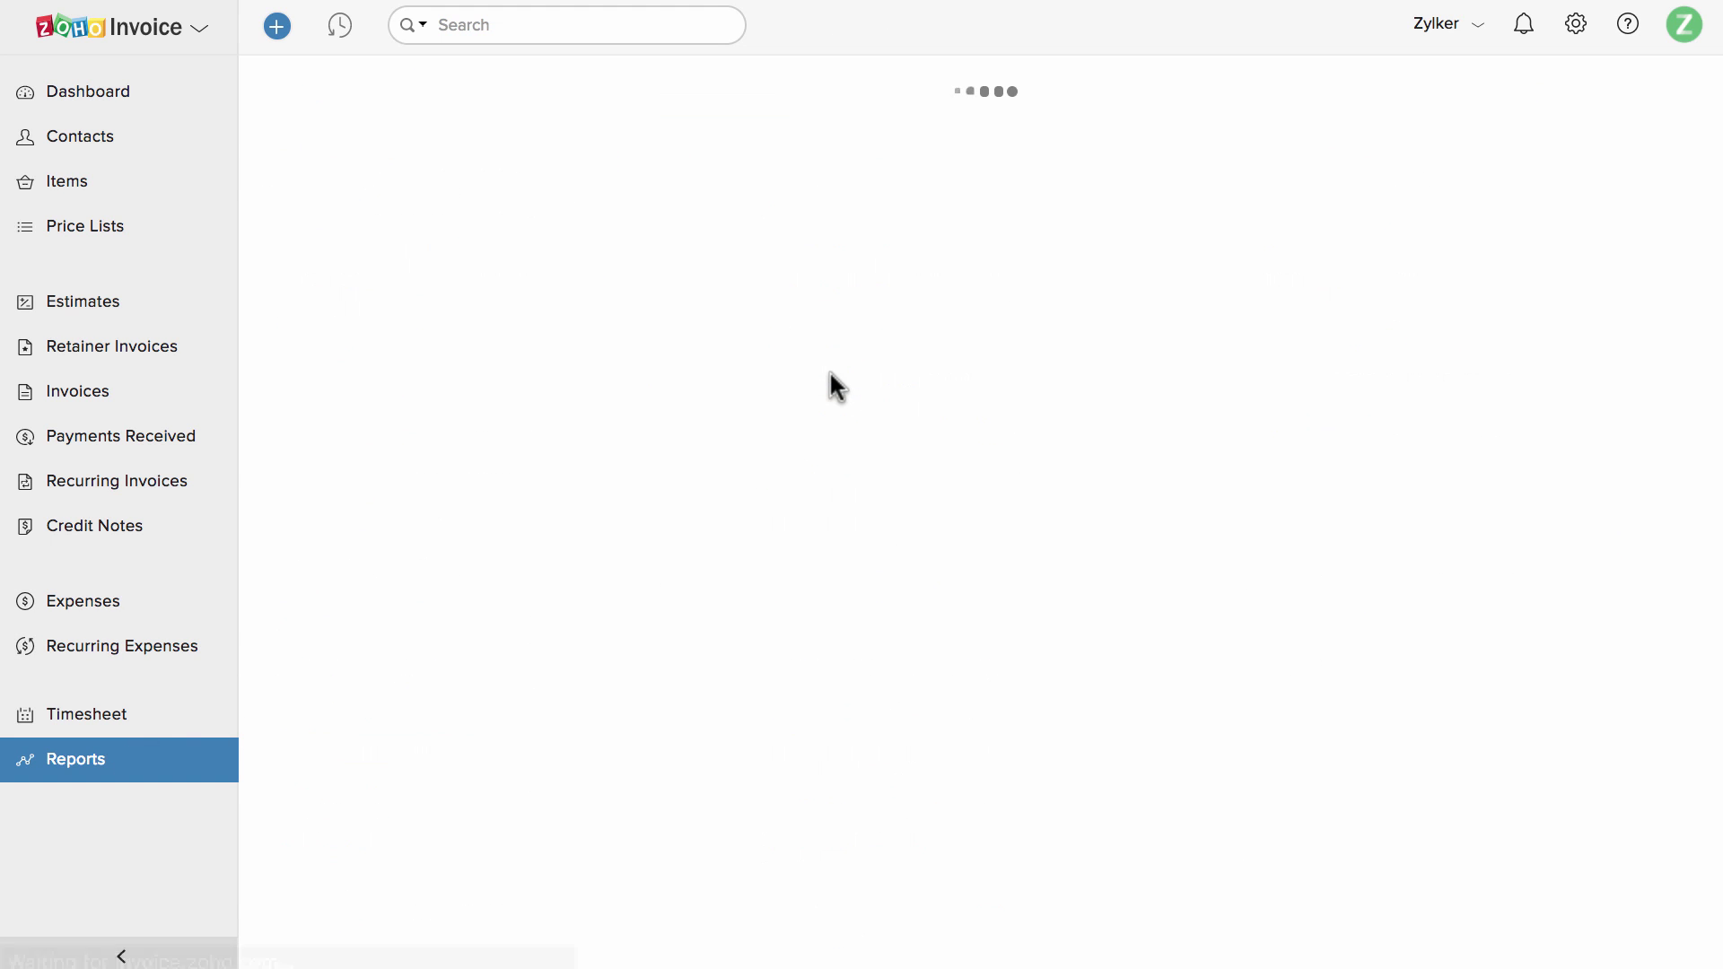
pyautogui.scroll(-3, 830, 372)
pyautogui.scroll(3, 830, 372)
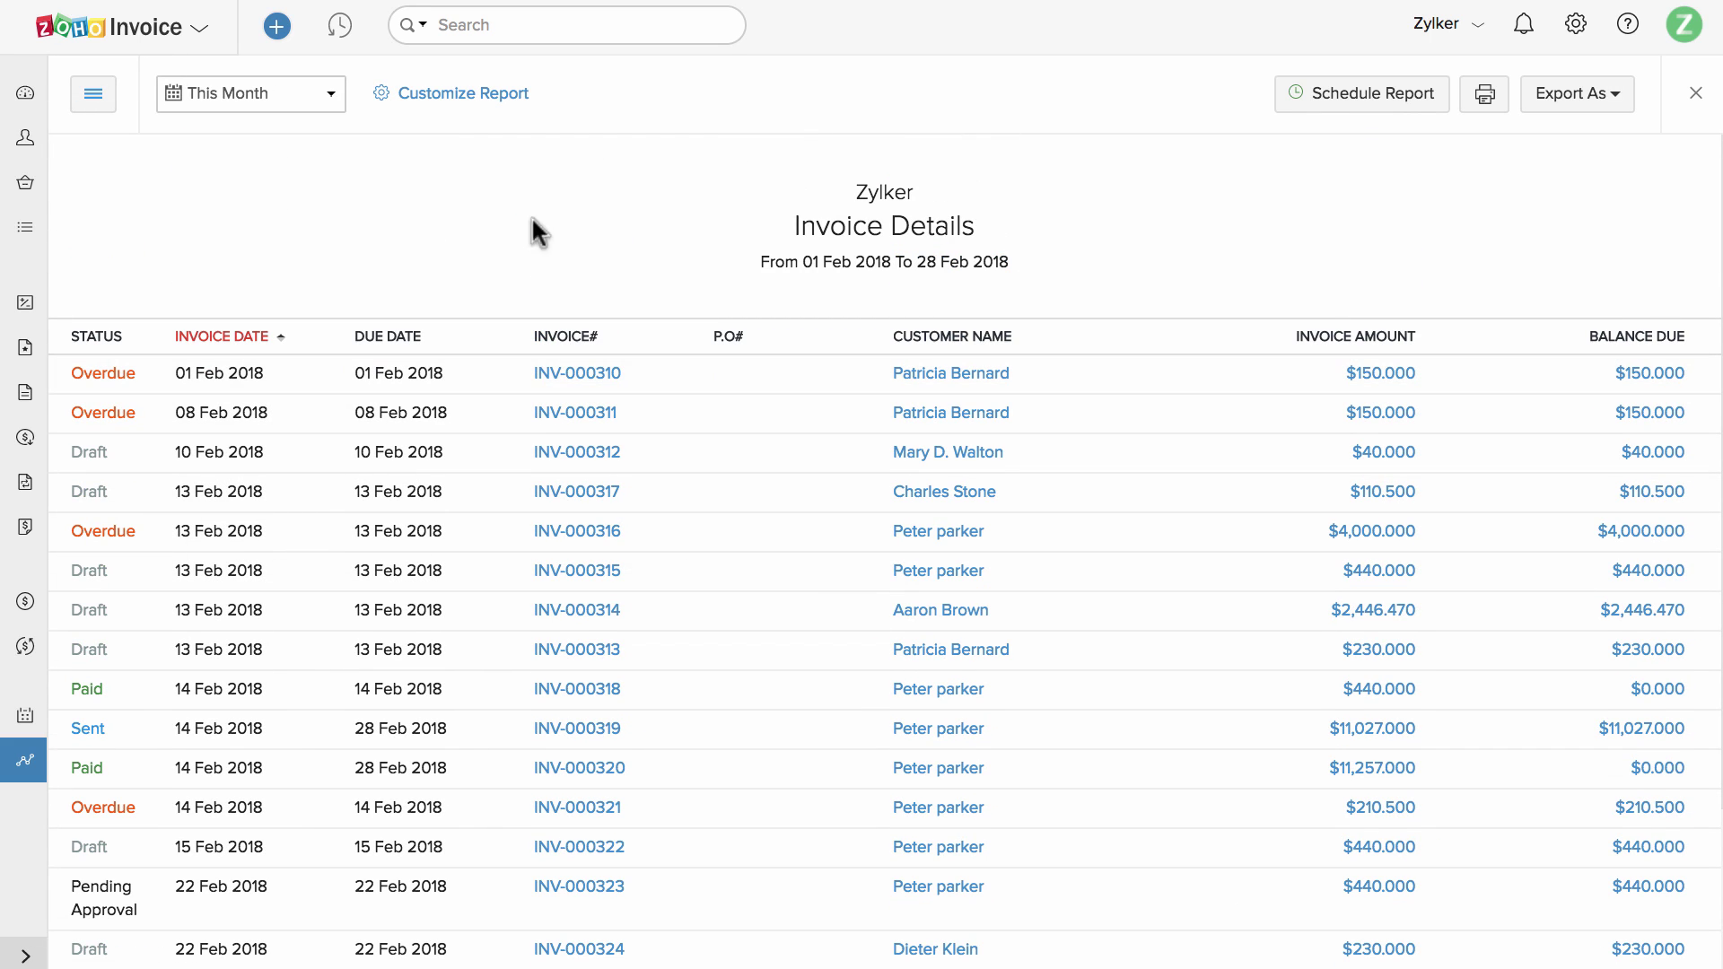
# Examine the searchable record types and the advanced search form for contacts, and close it without searching.
pyautogui.click(415, 24)
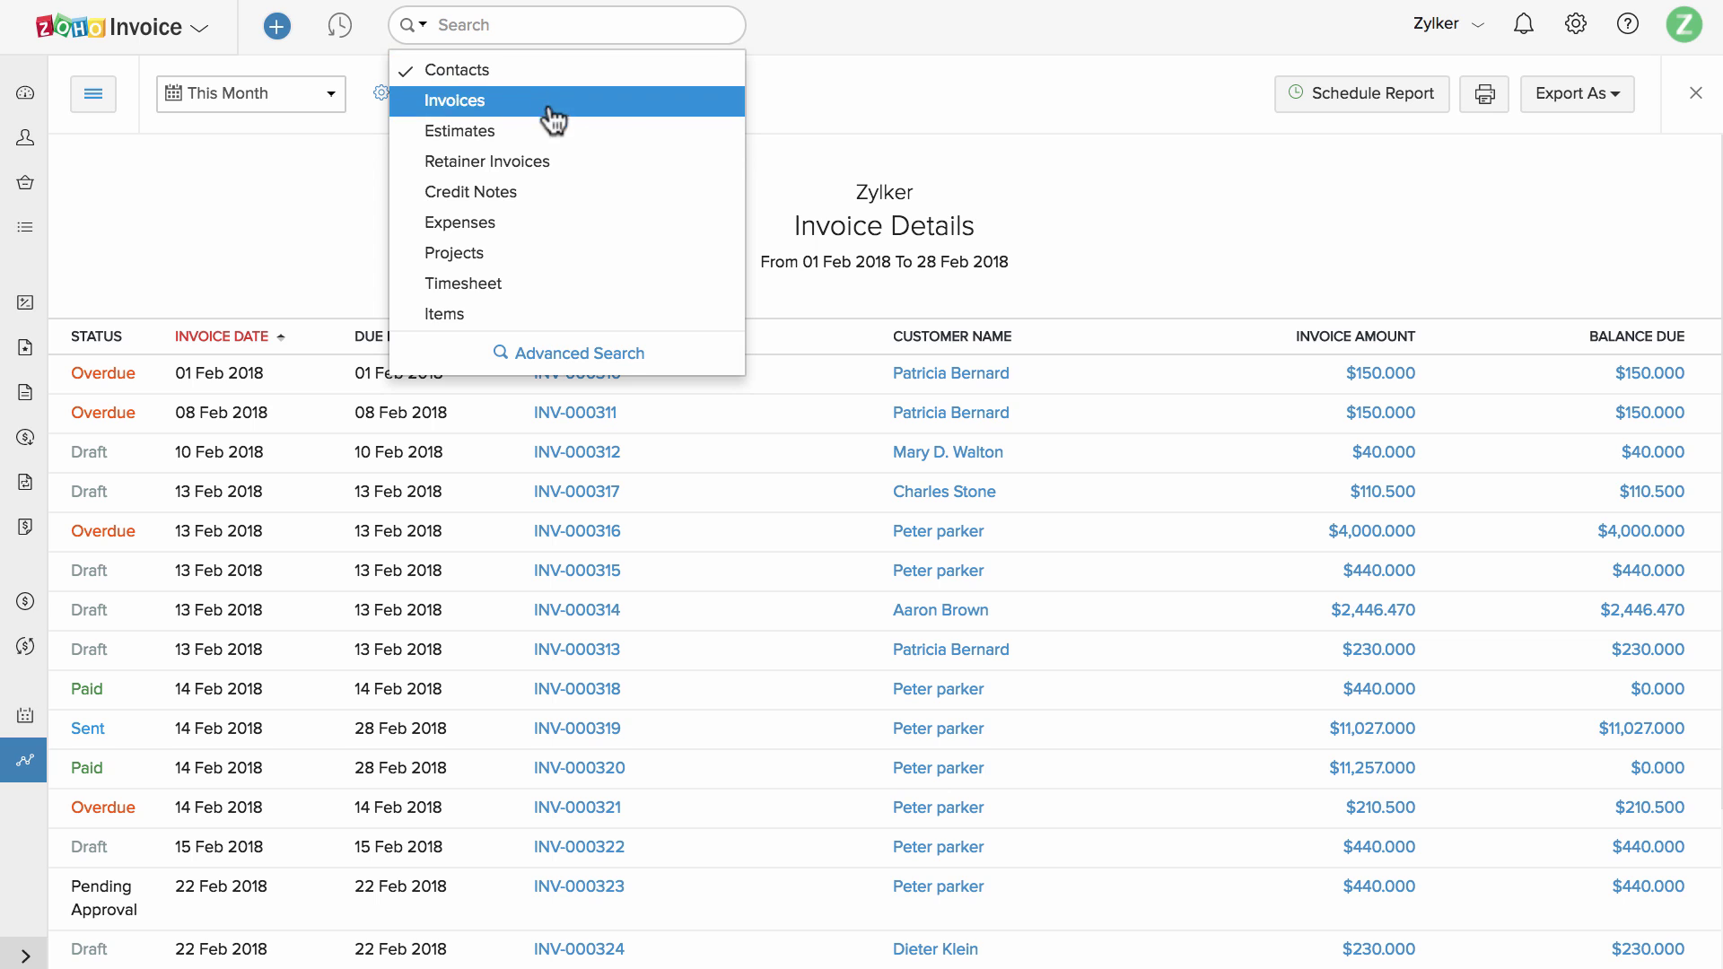
pyautogui.click(585, 353)
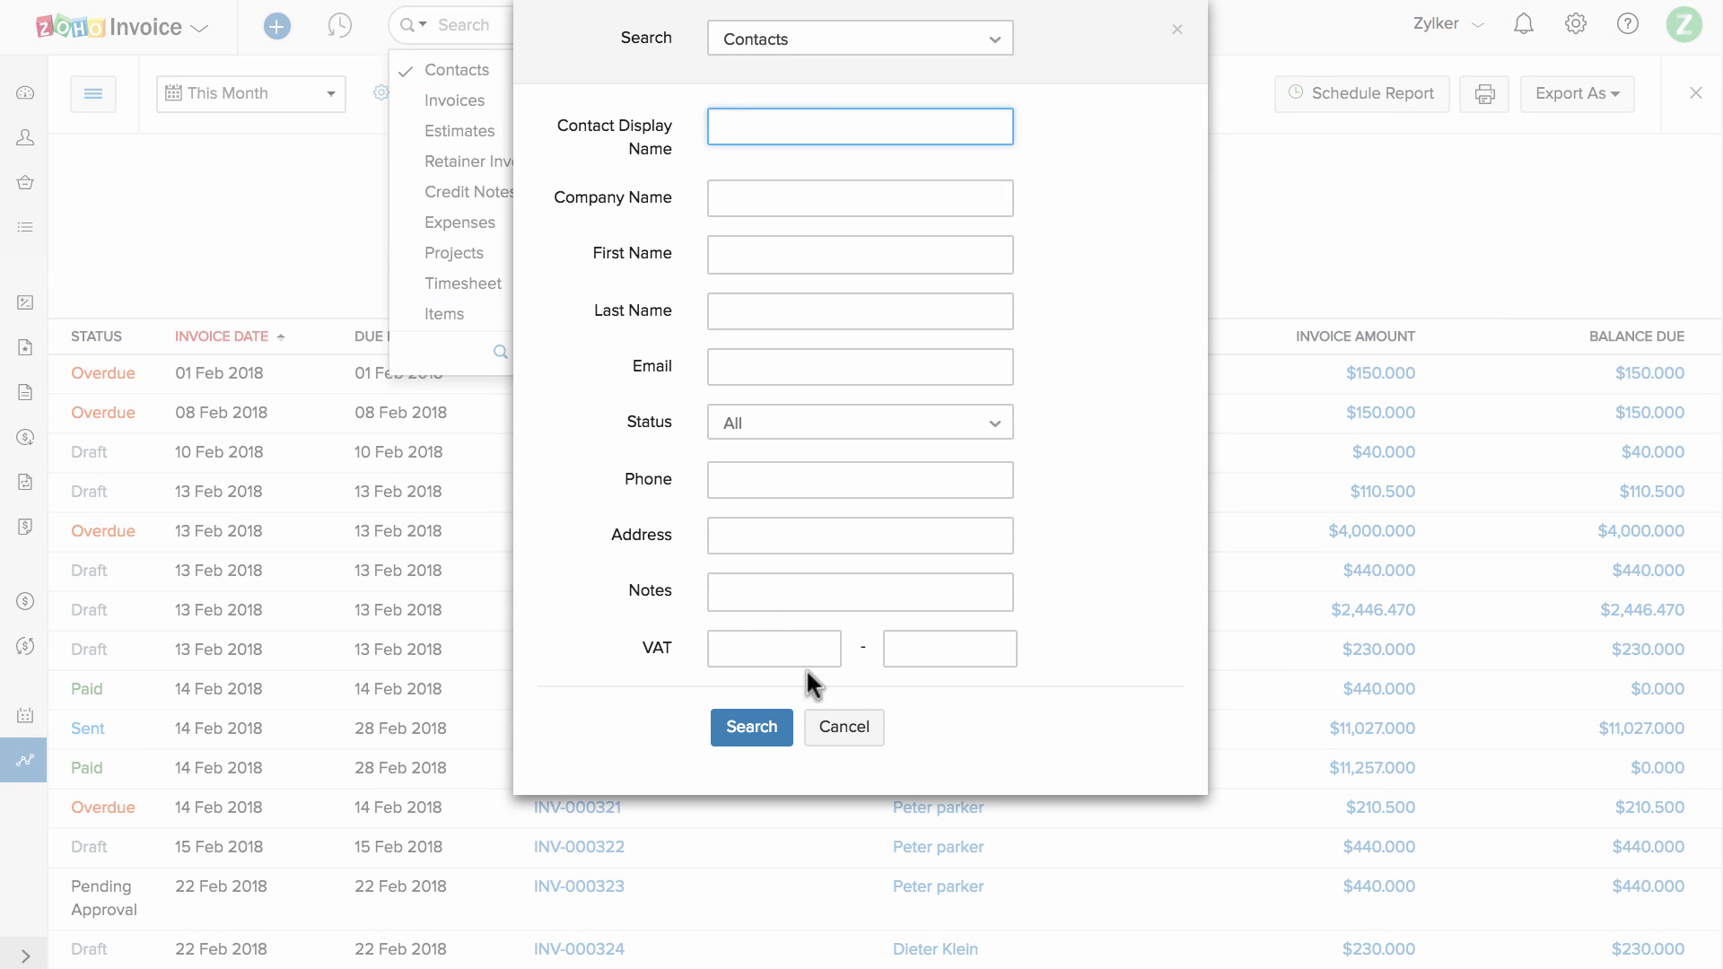
pyautogui.click(844, 727)
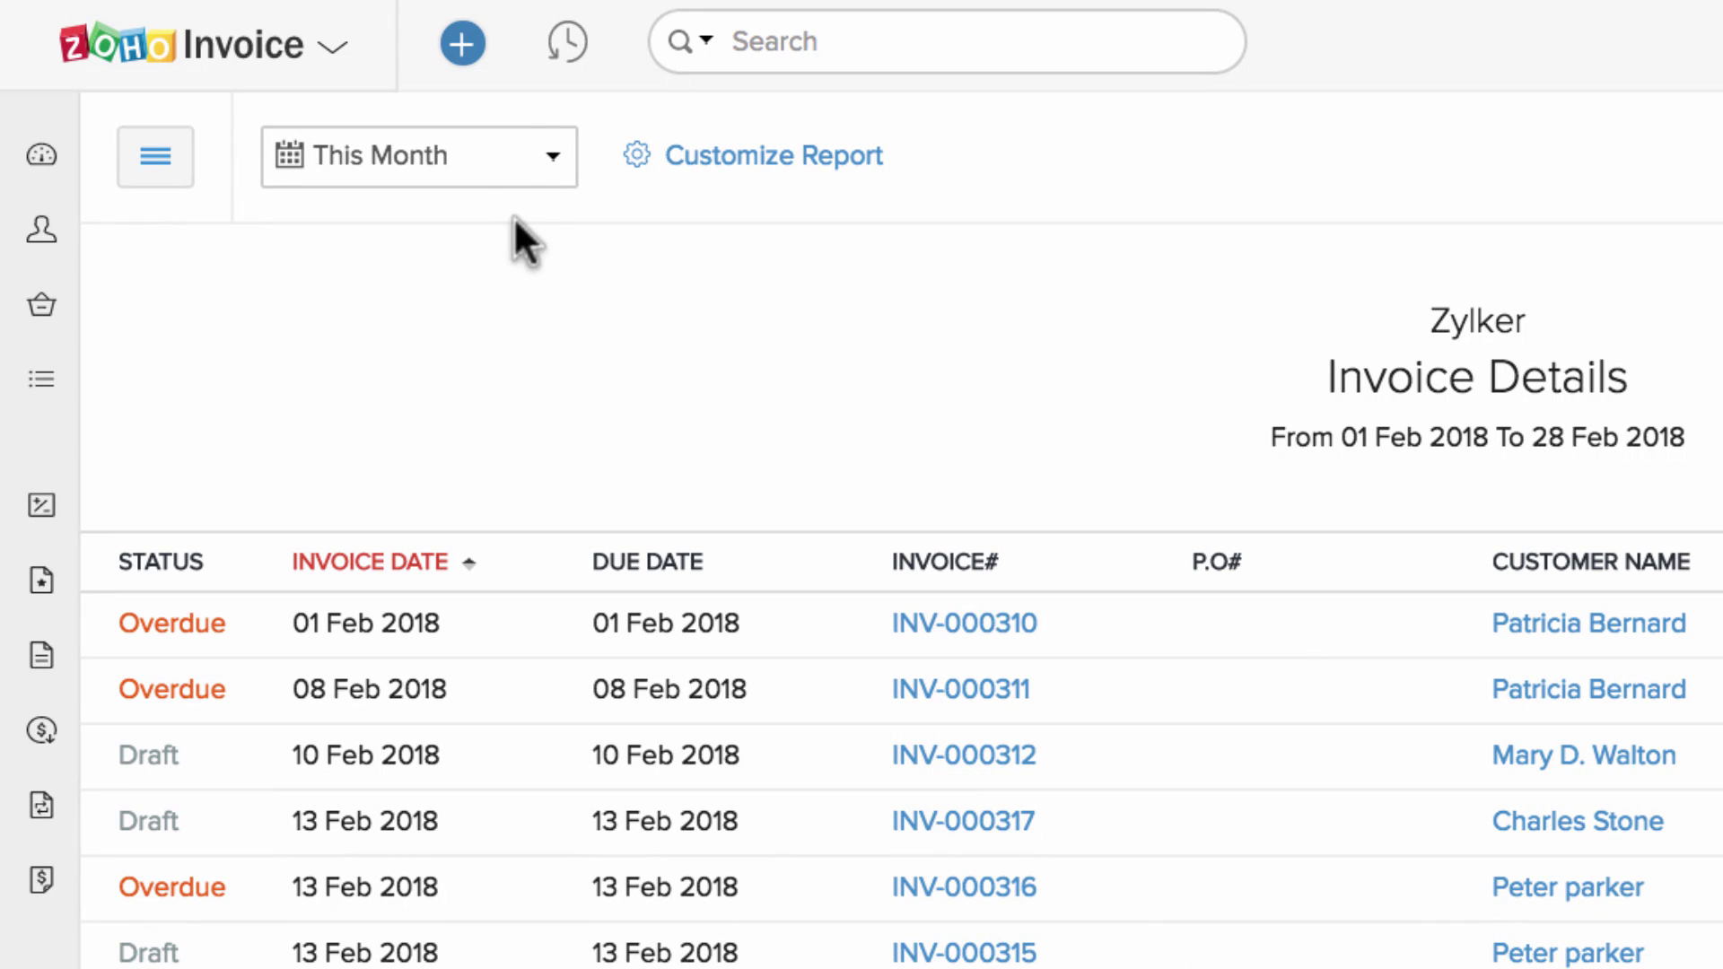
# Look at the quick-create options for new records and return to the estimates list.
pyautogui.click(463, 44)
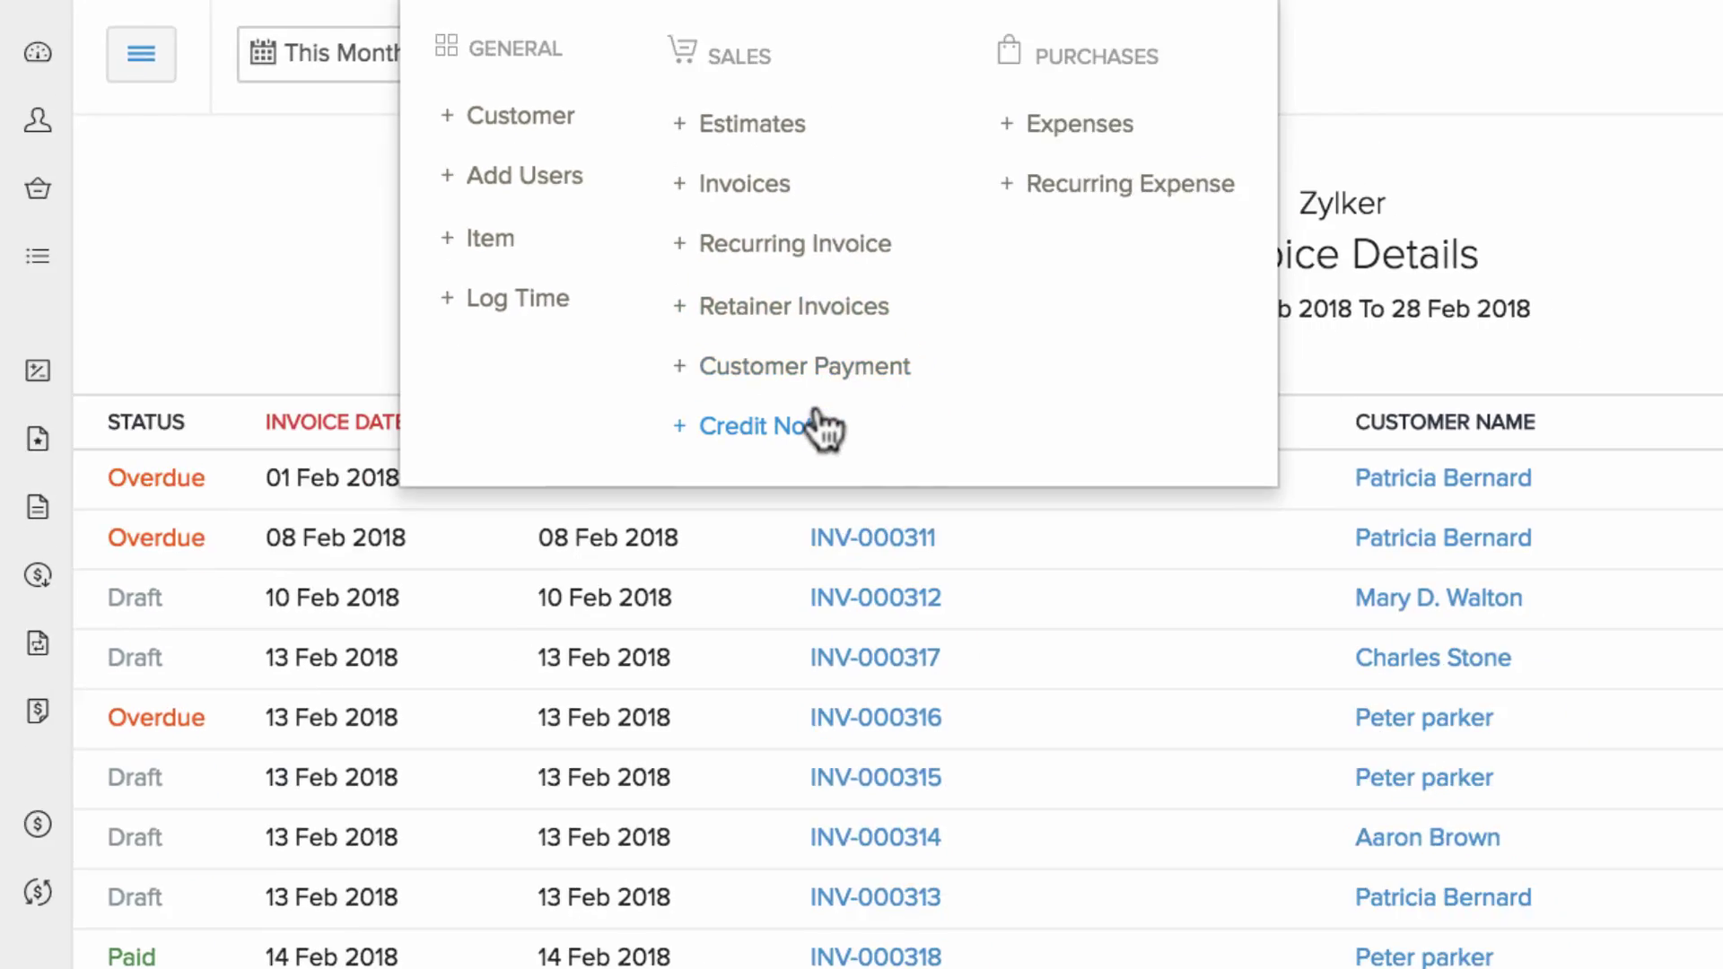
pyautogui.click(305, 222)
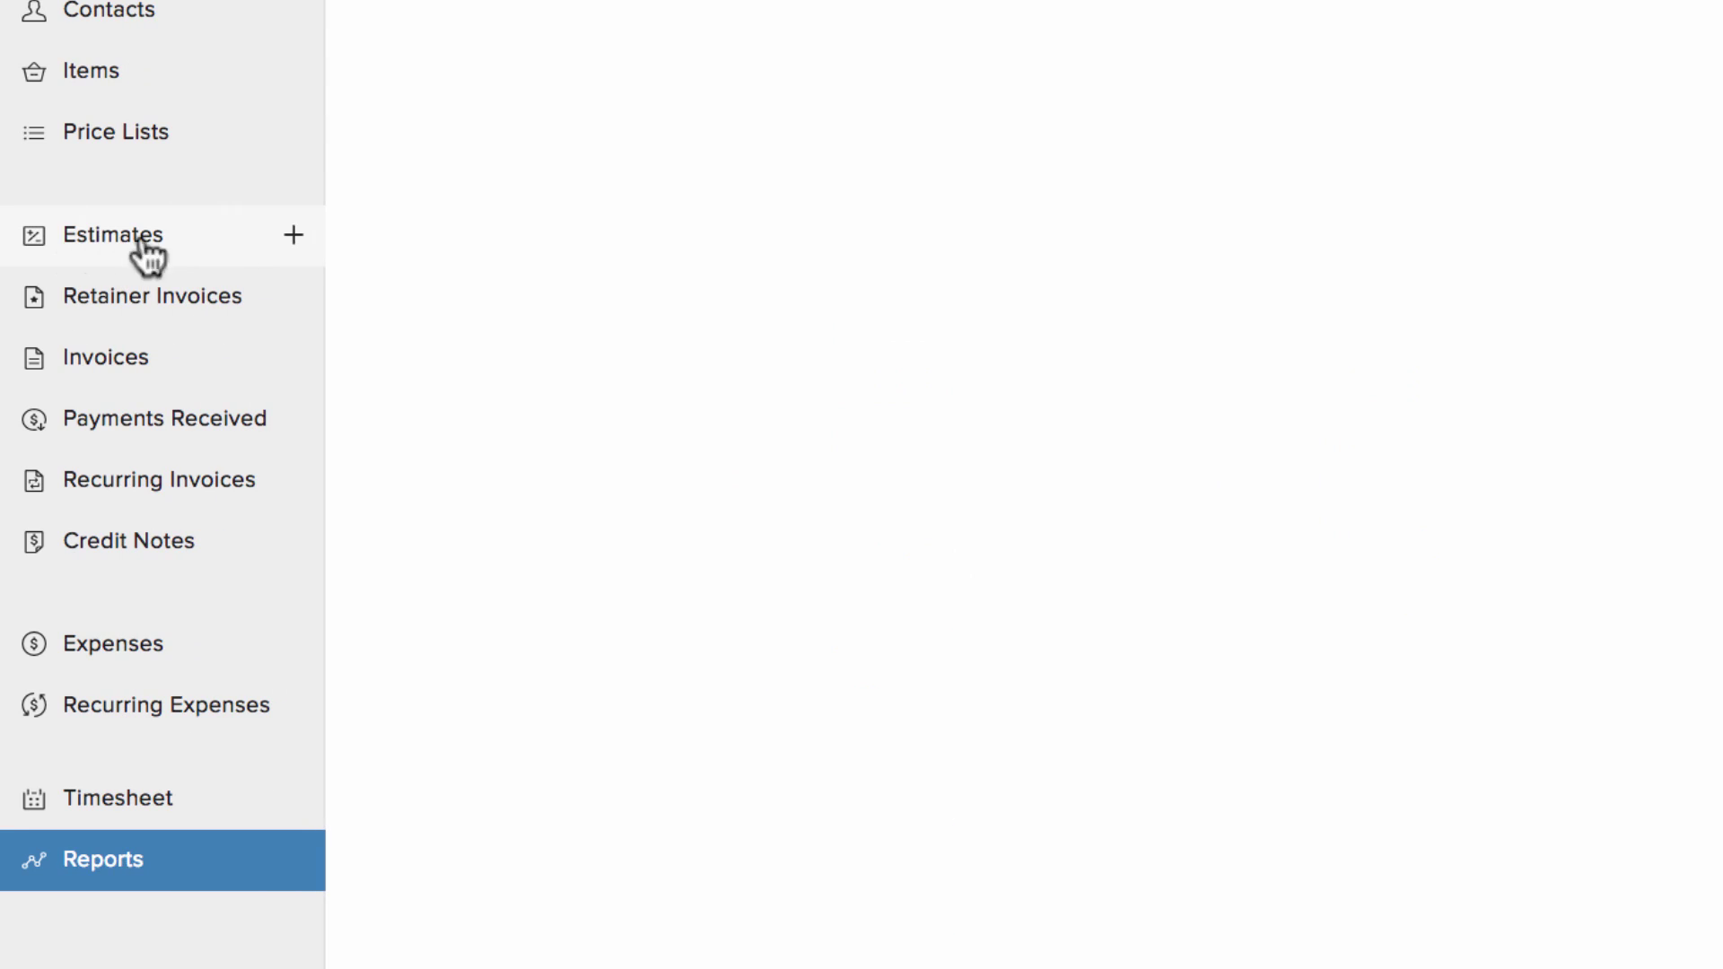
pyautogui.click(294, 259)
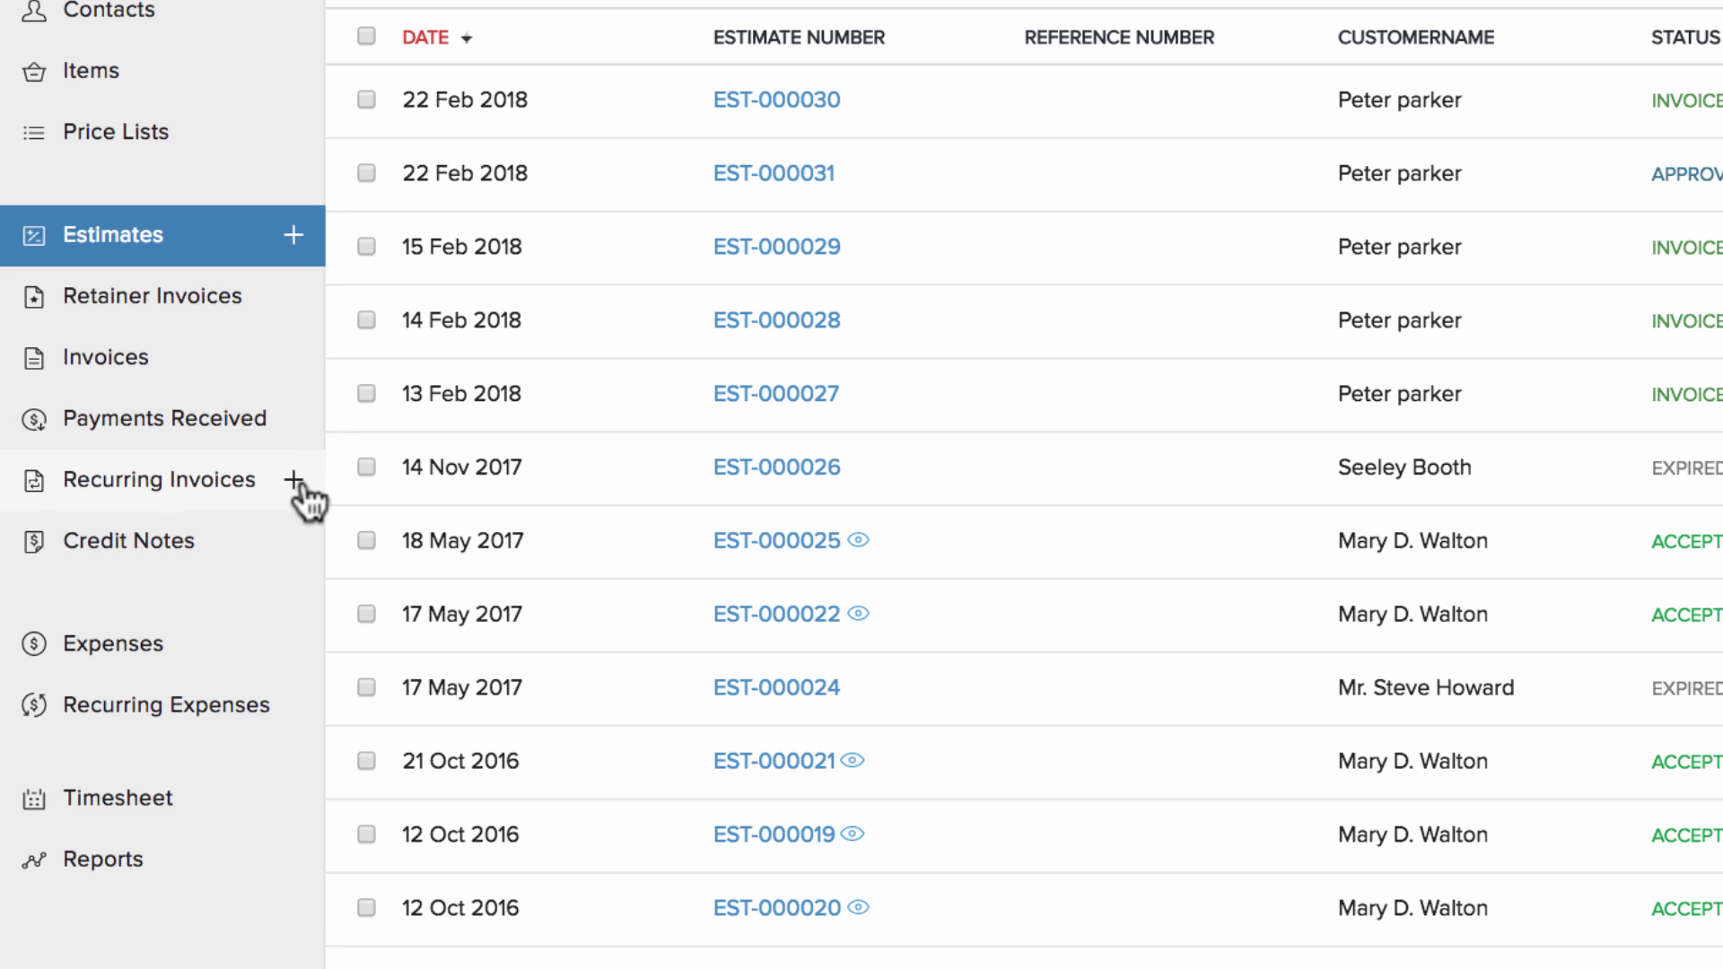
# Look at the recently viewed records and the list of organizations linked to the account.
pyautogui.click(463, 12)
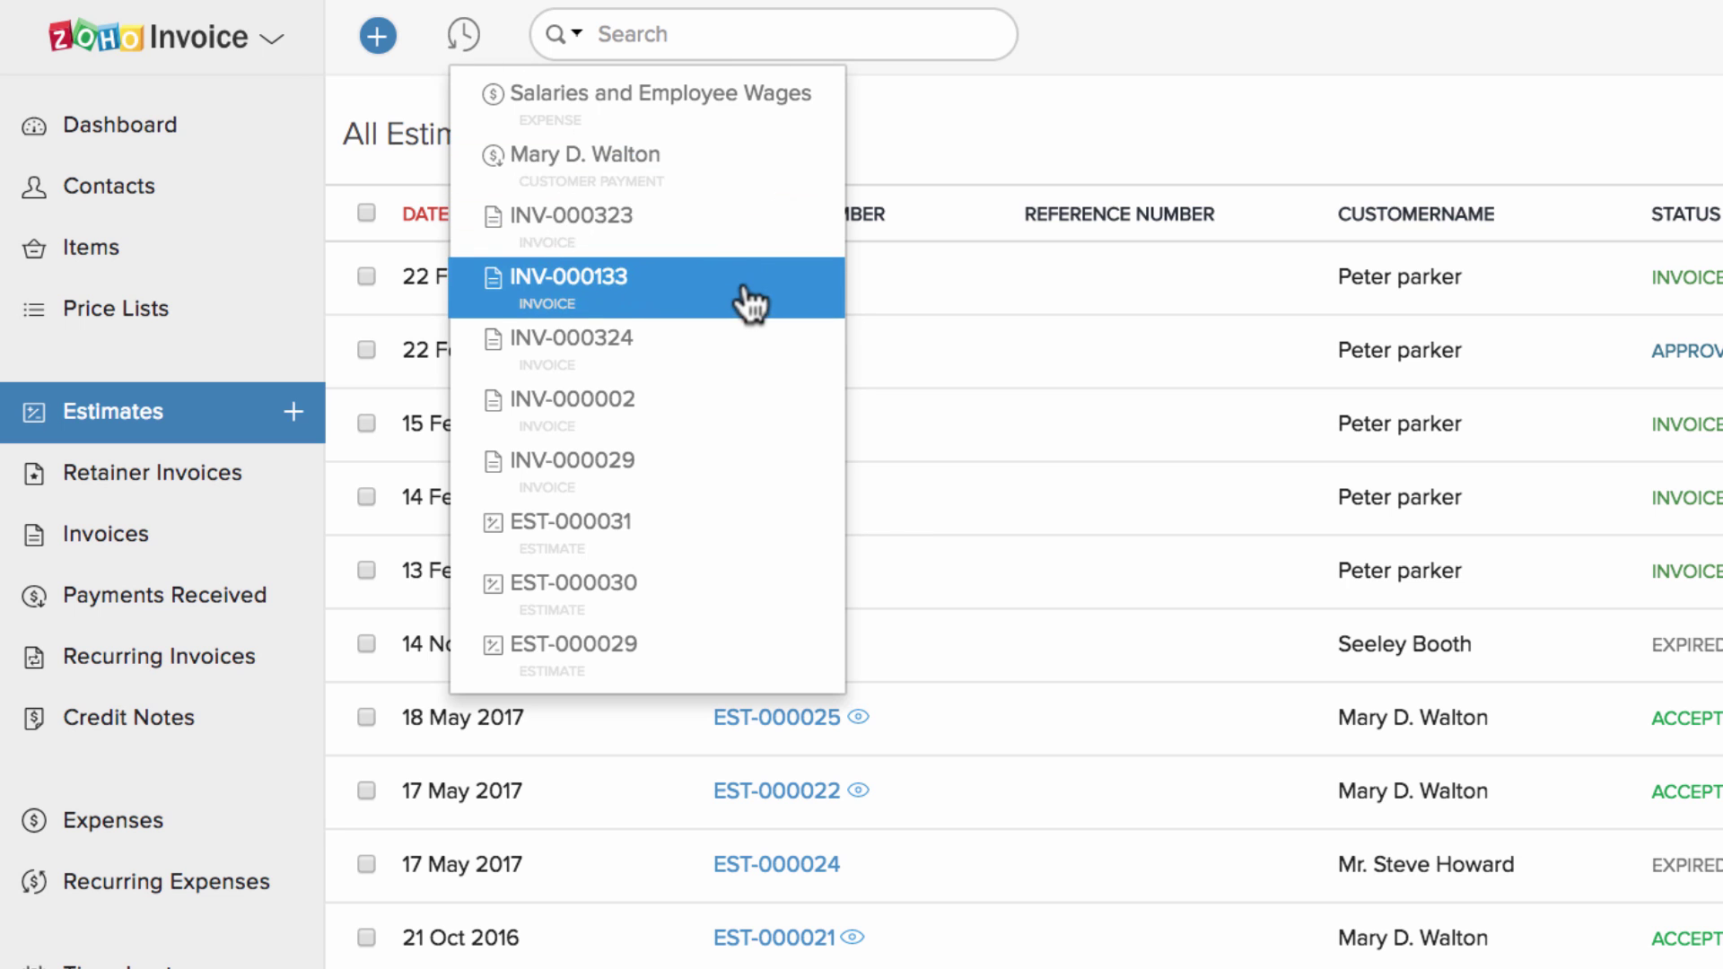
pyautogui.click(954, 154)
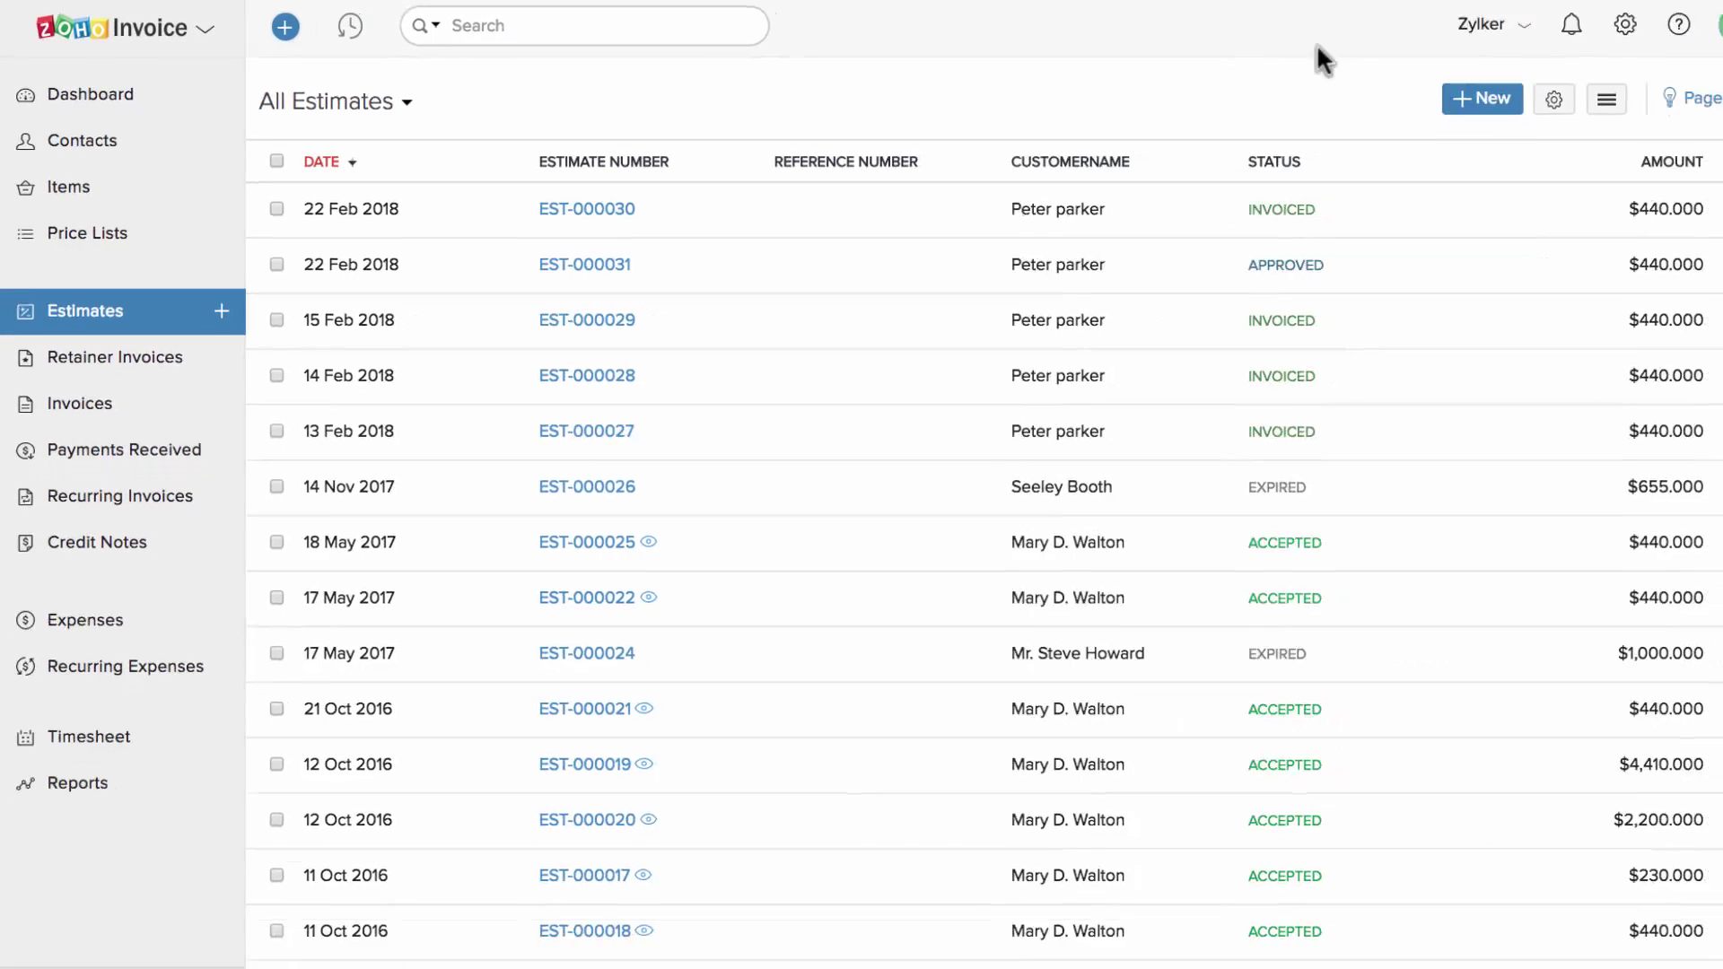
pyautogui.click(1456, 25)
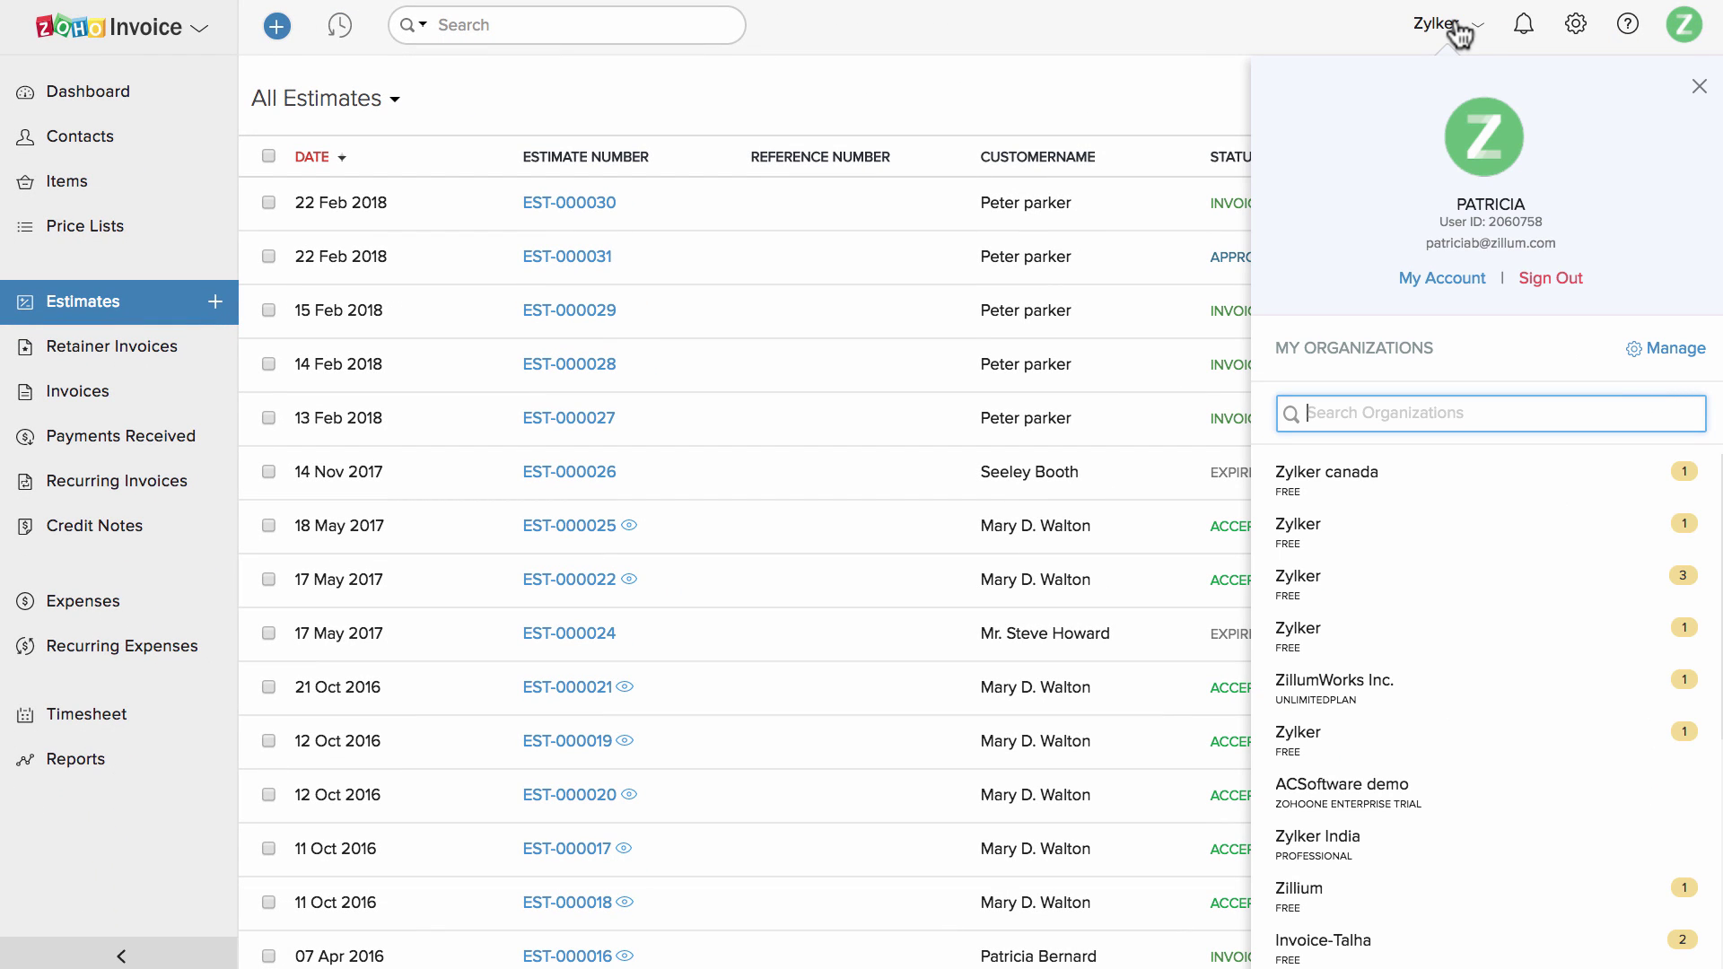
# Browse the list of linked organizations and open the organization management page.
pyautogui.scroll(-3, 1517, 666)
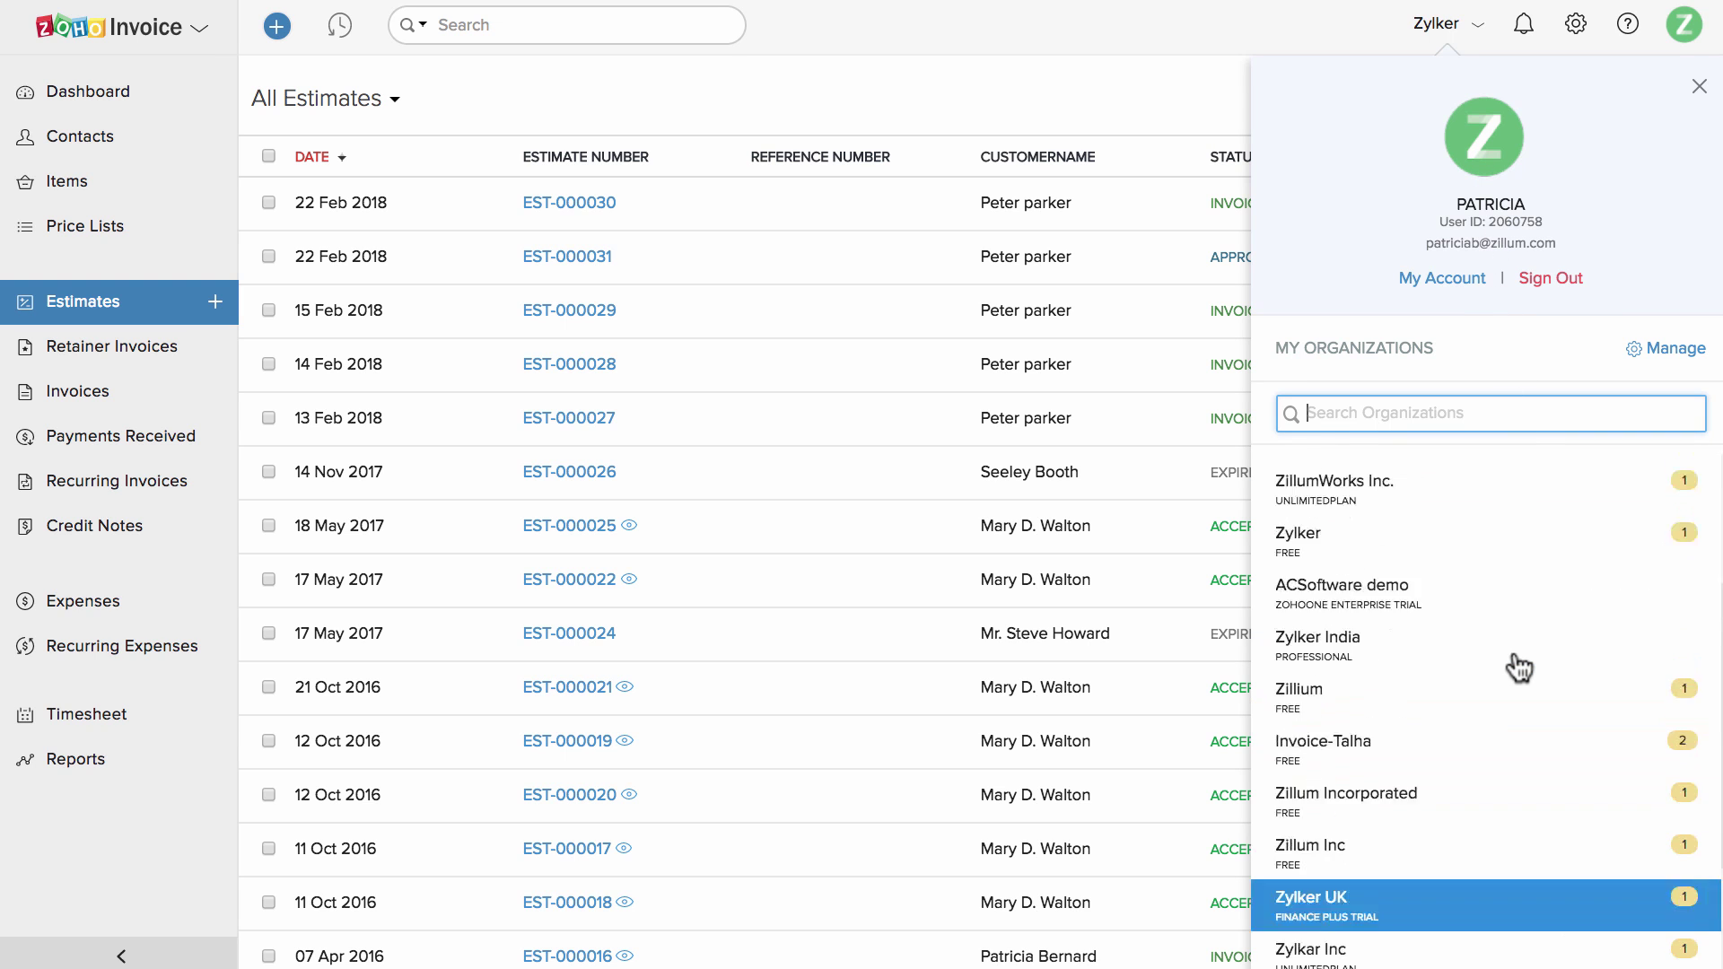
pyautogui.scroll(3, 1519, 668)
pyautogui.click(1684, 350)
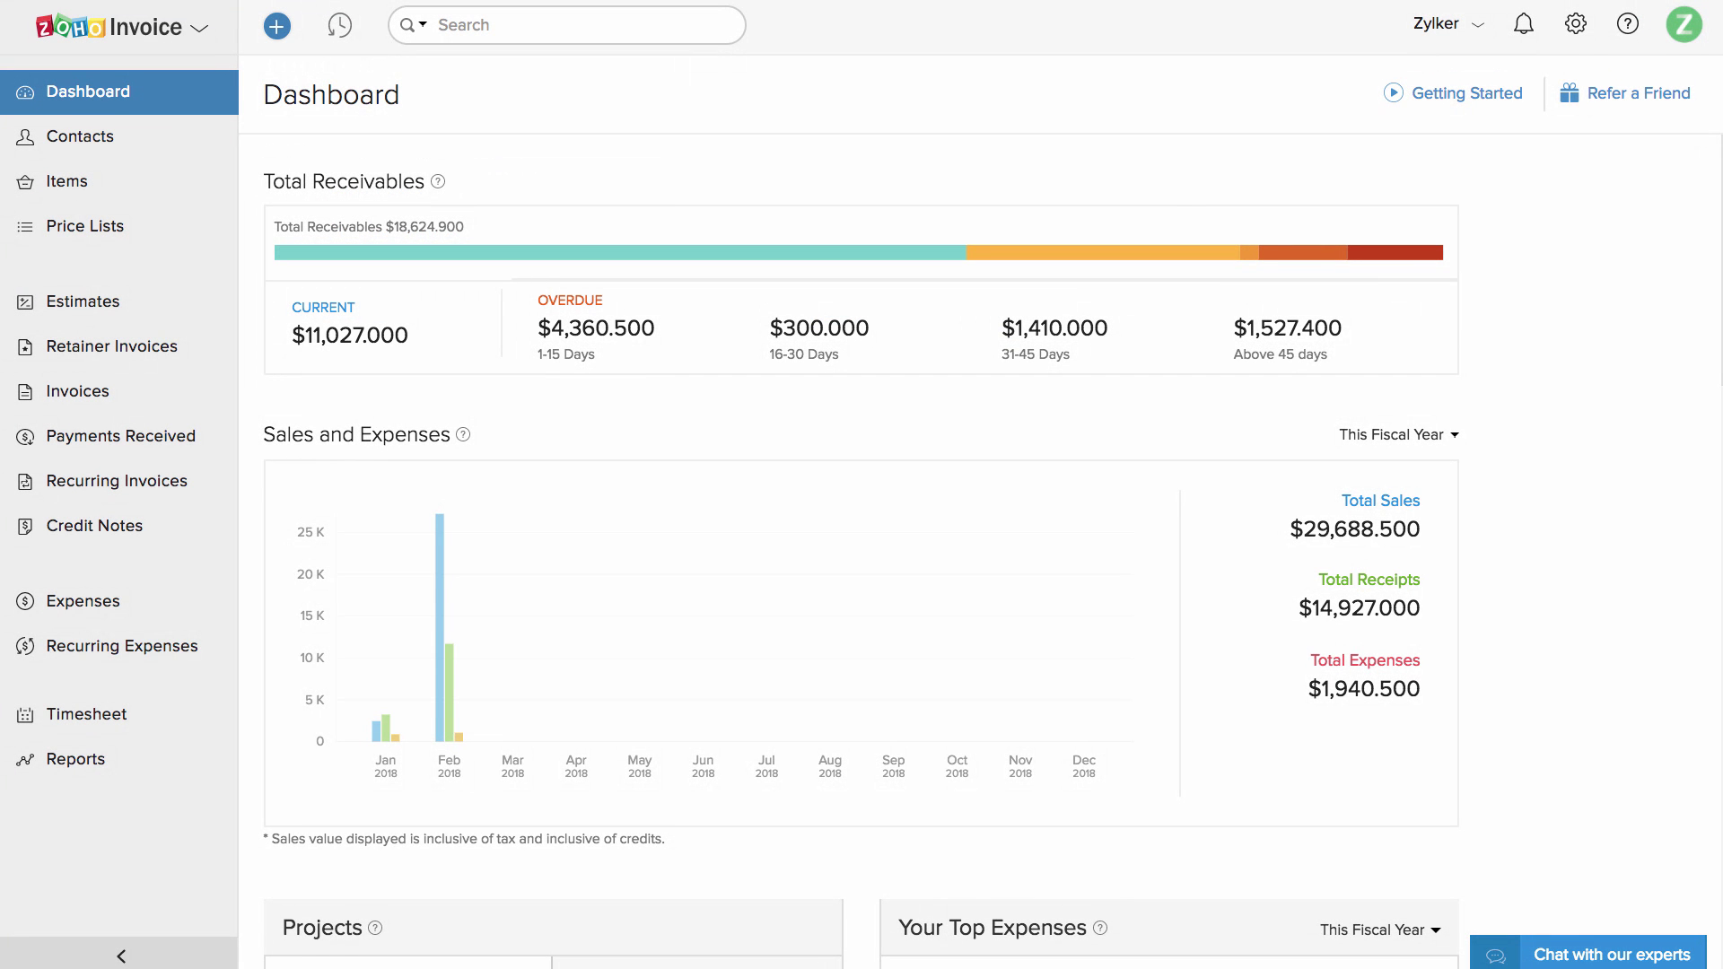
# Open the settings and review the organization profile and the list of users.
pyautogui.click(1575, 32)
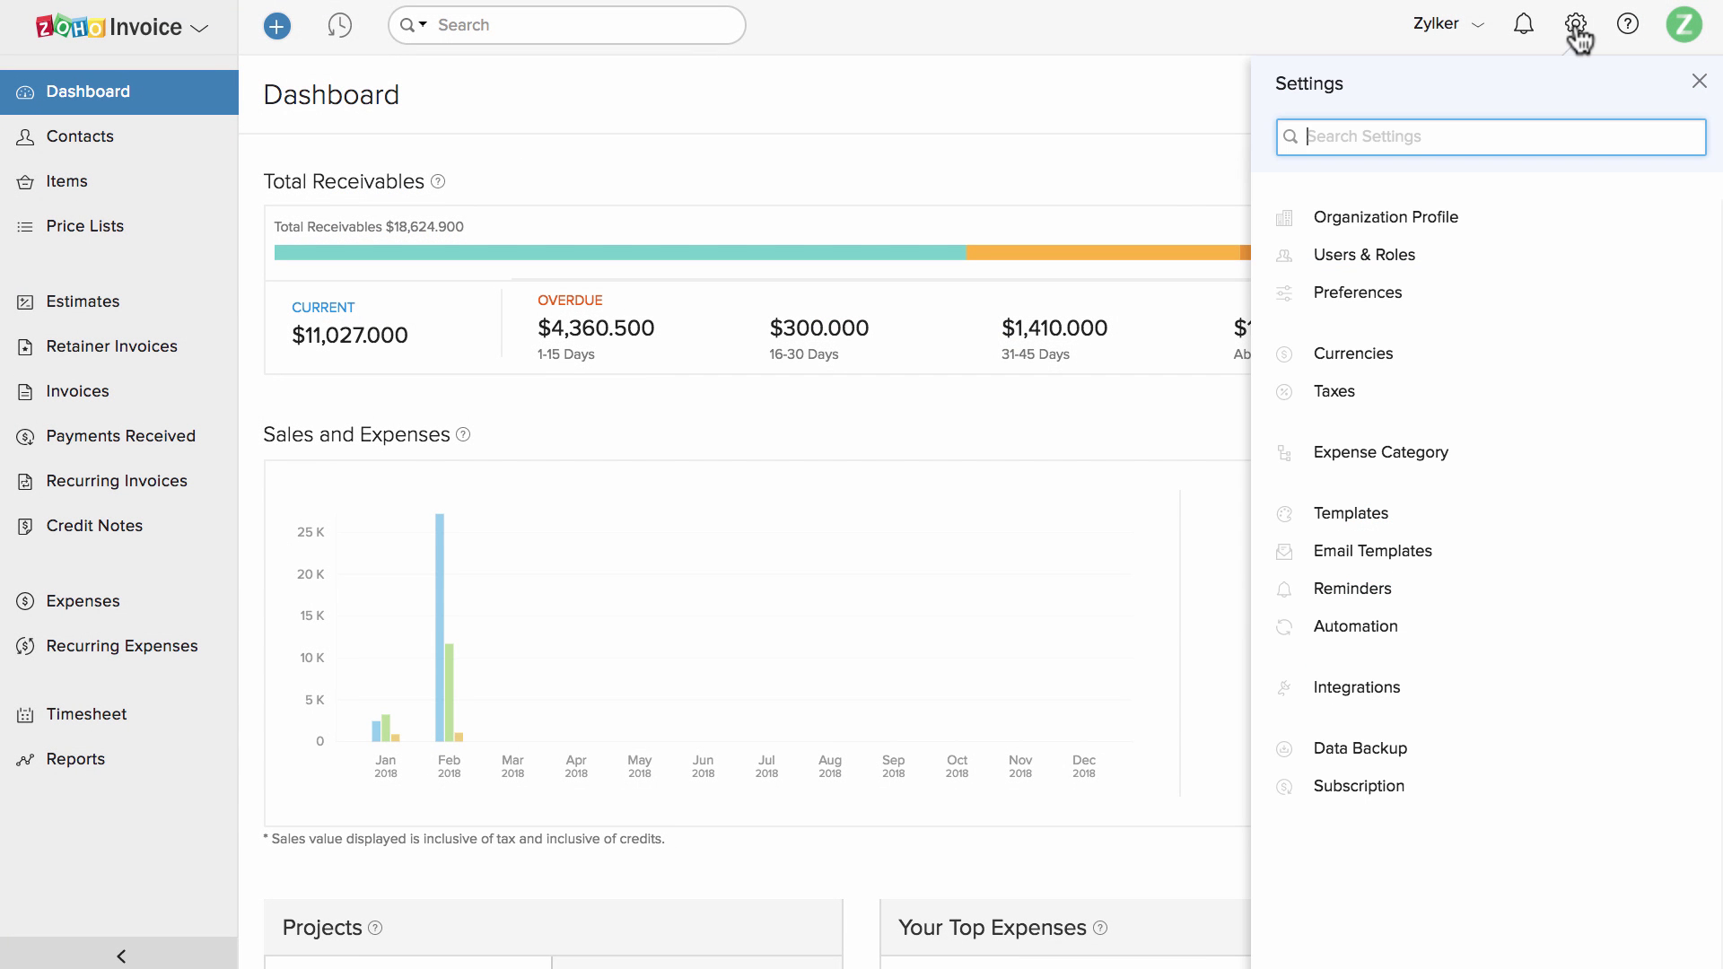
pyautogui.click(1548, 219)
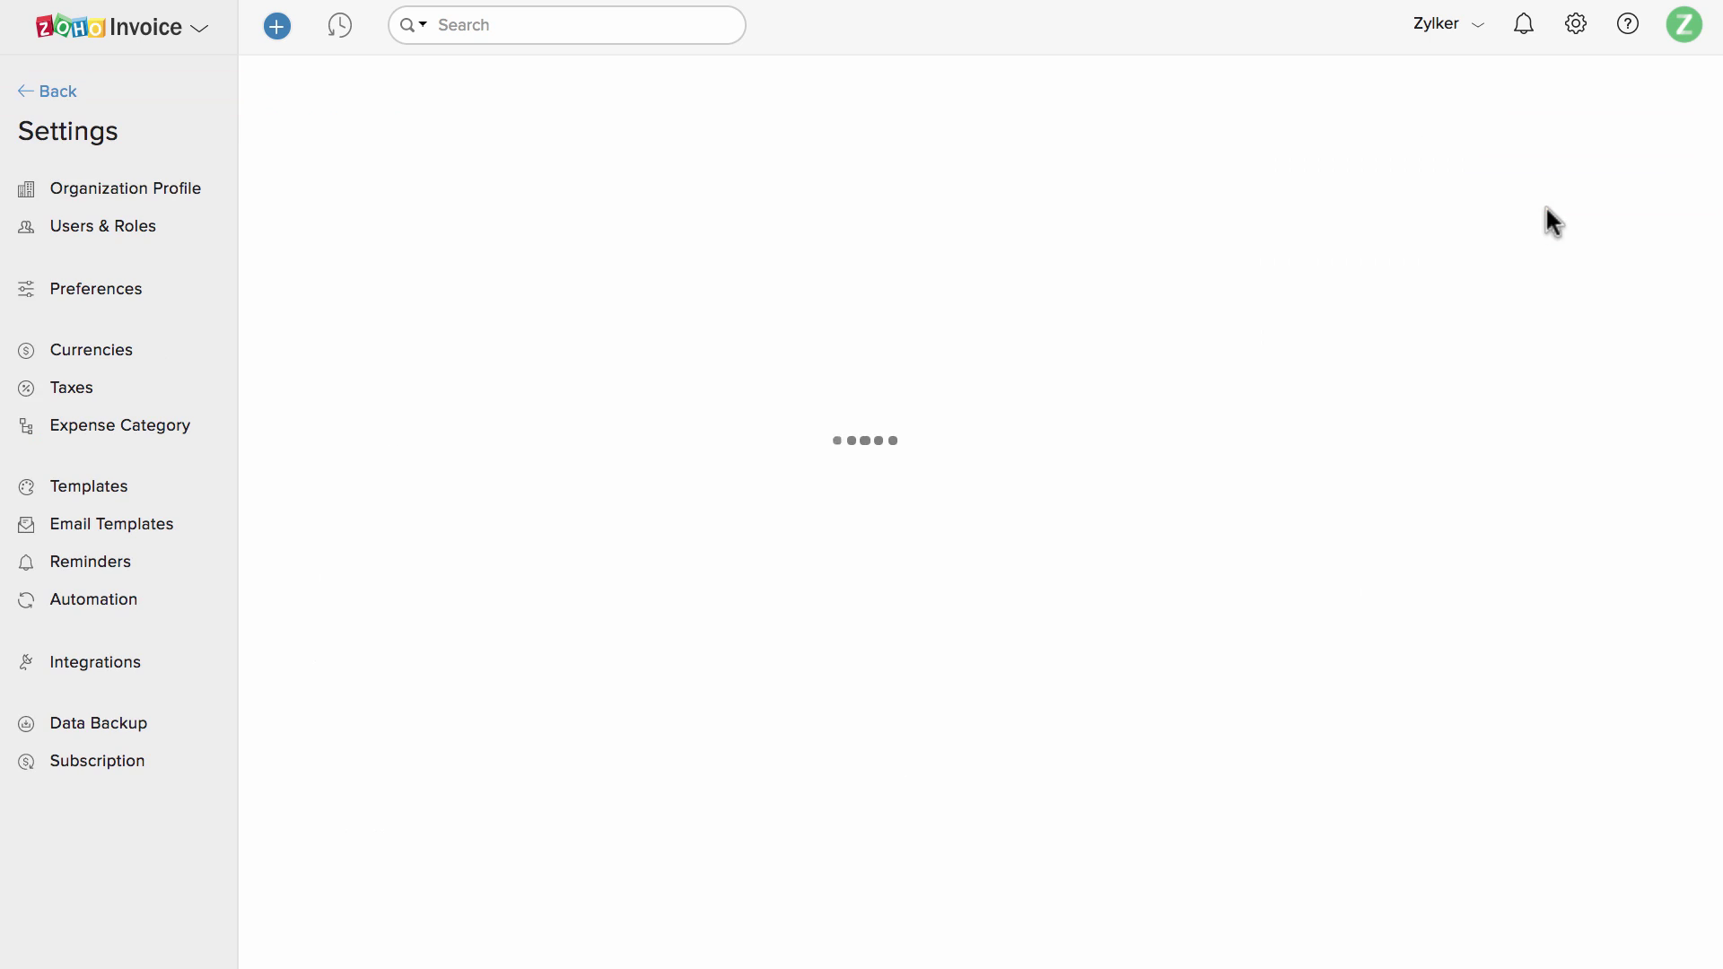
pyautogui.scroll(-6, 1401, 615)
pyautogui.scroll(7, 1397, 607)
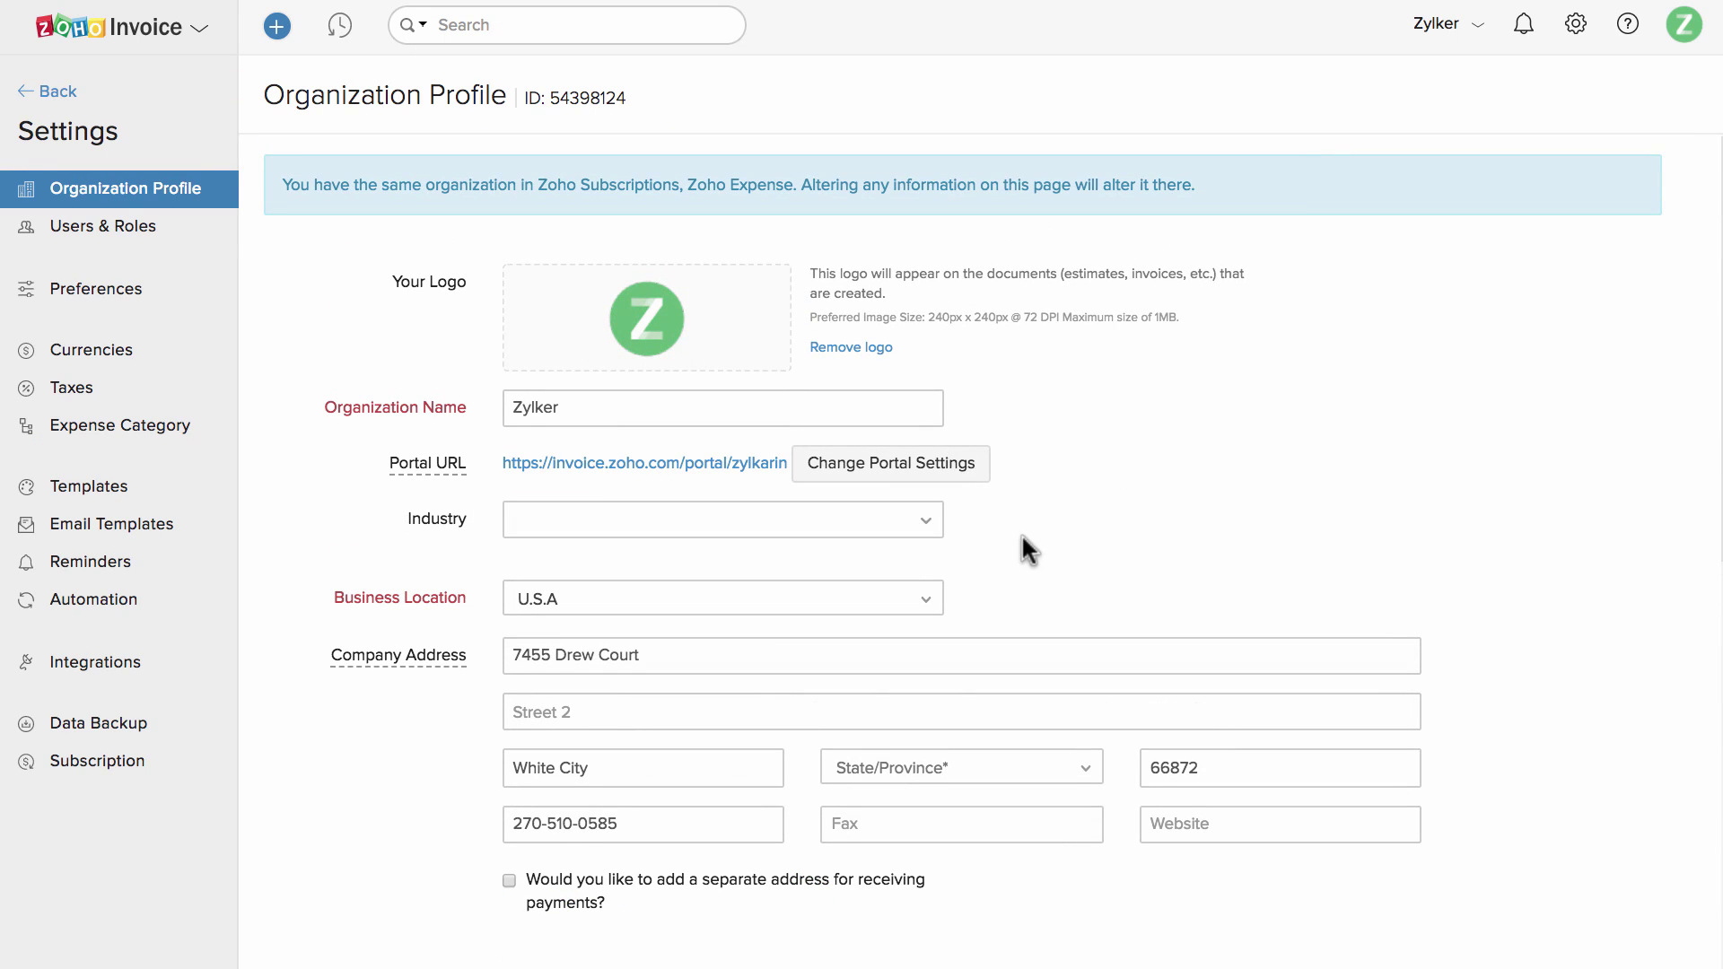
pyautogui.click(165, 228)
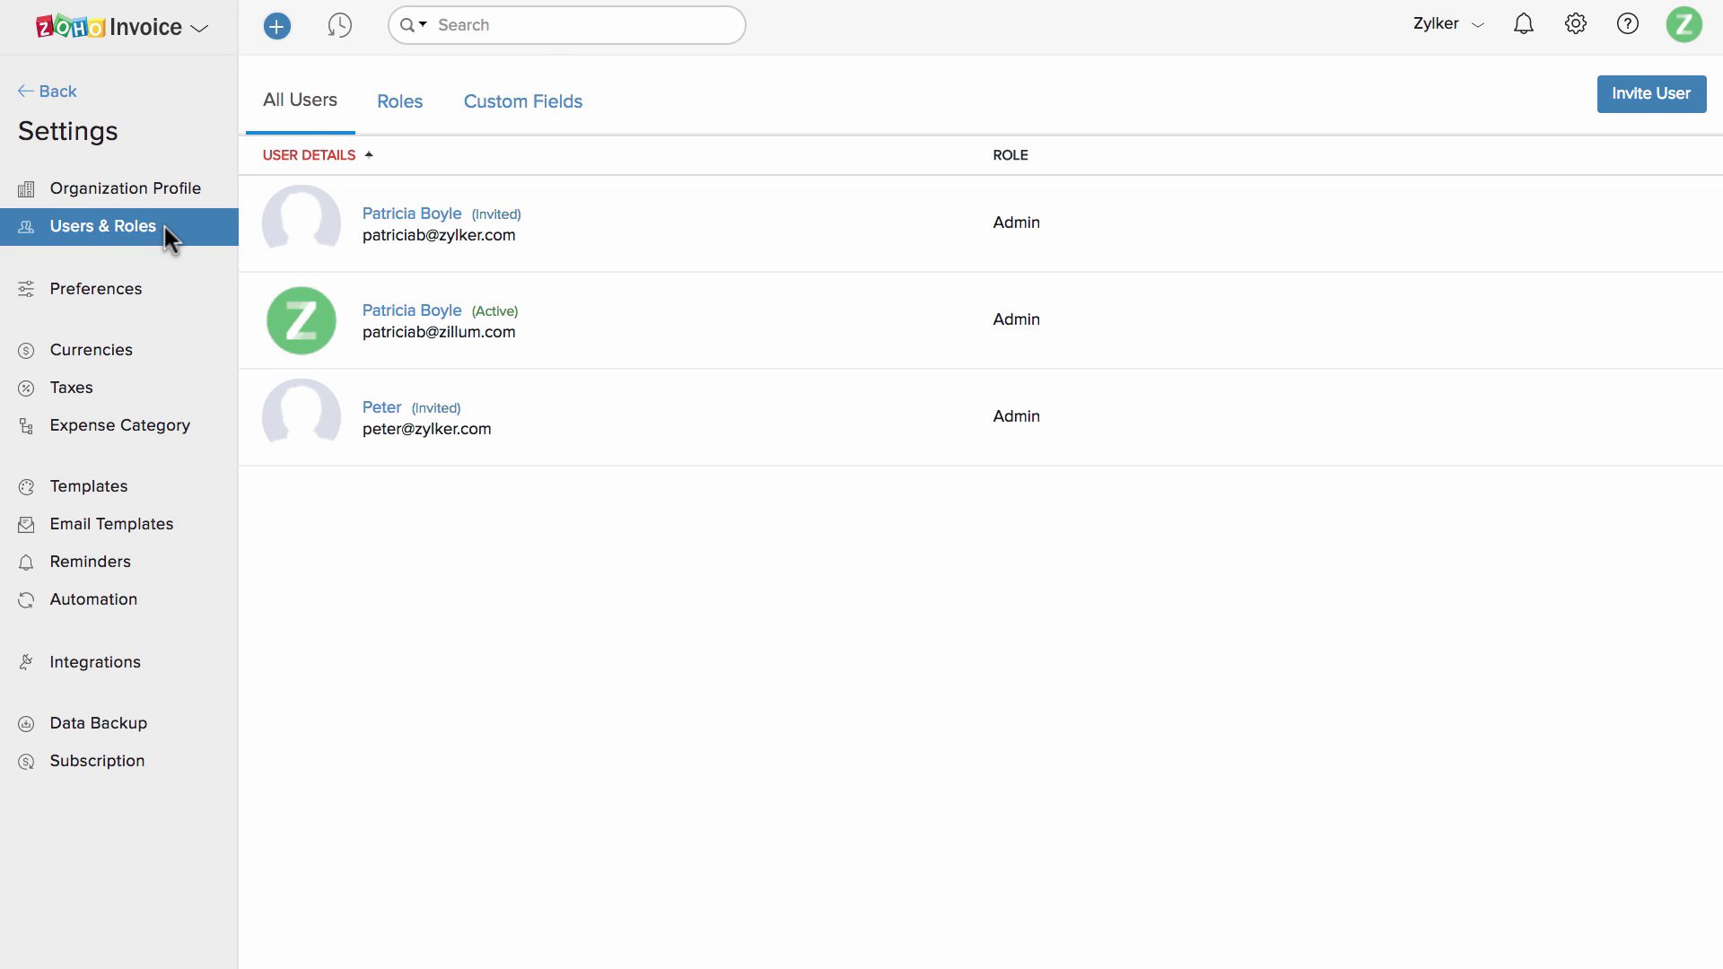
# Set discounts to be given at line item level in the general preferences.
pyautogui.click(155, 290)
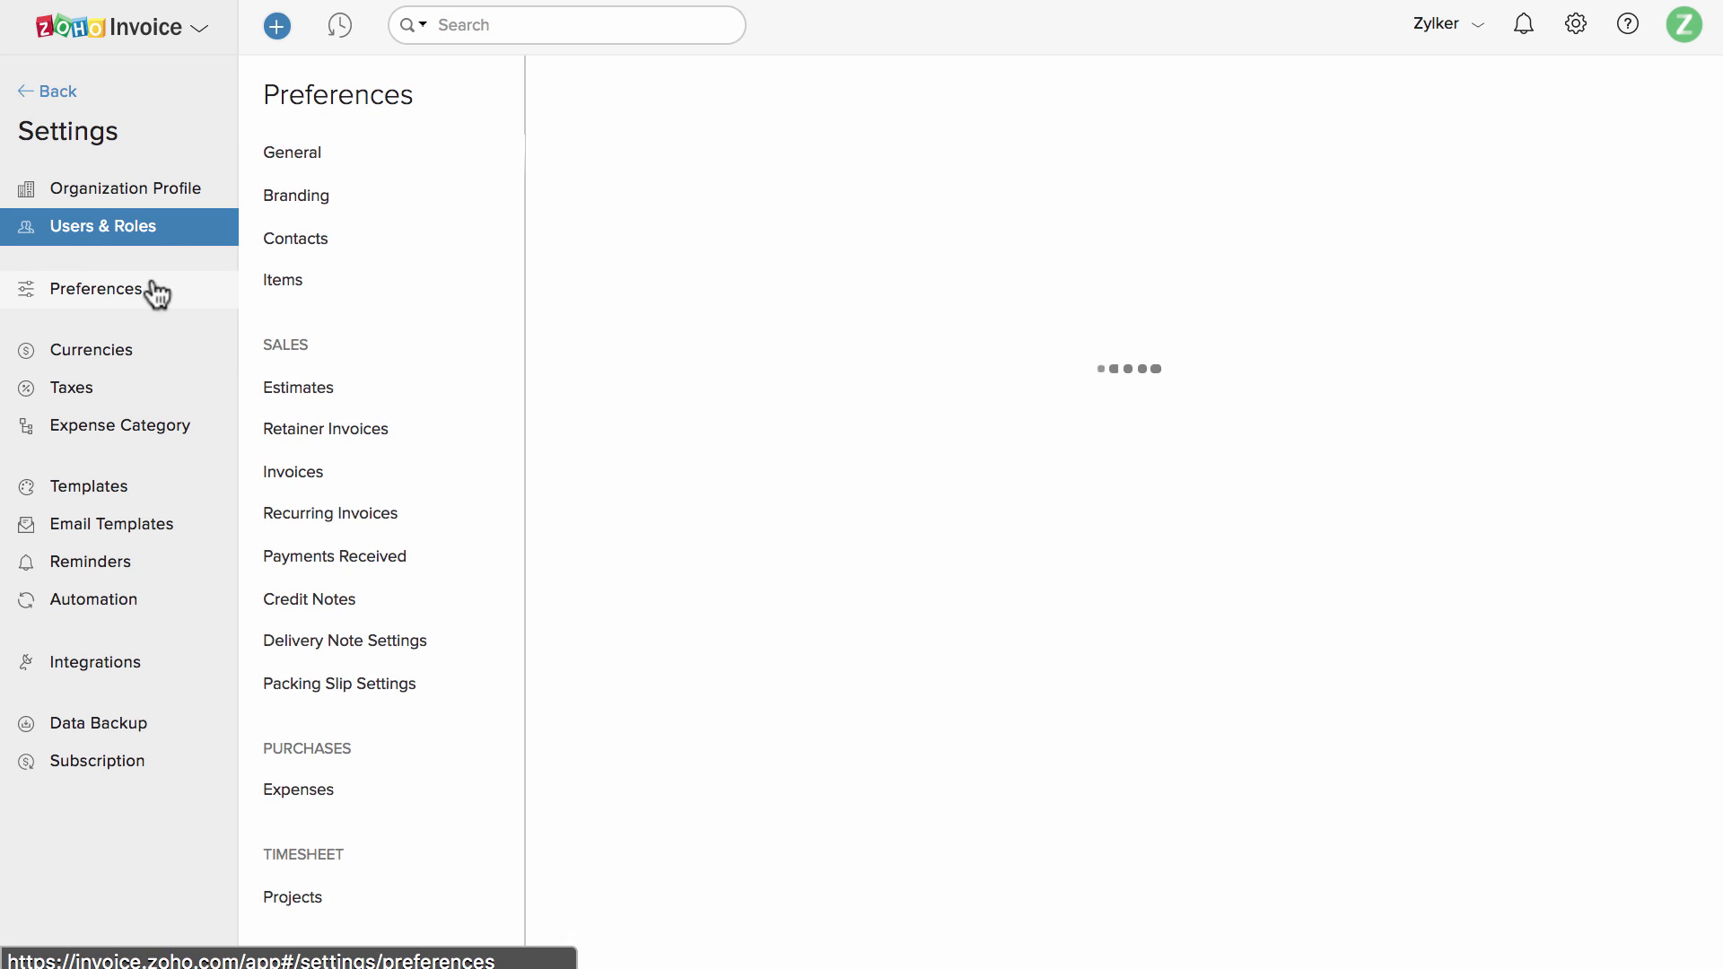
pyautogui.scroll(-7, 955, 549)
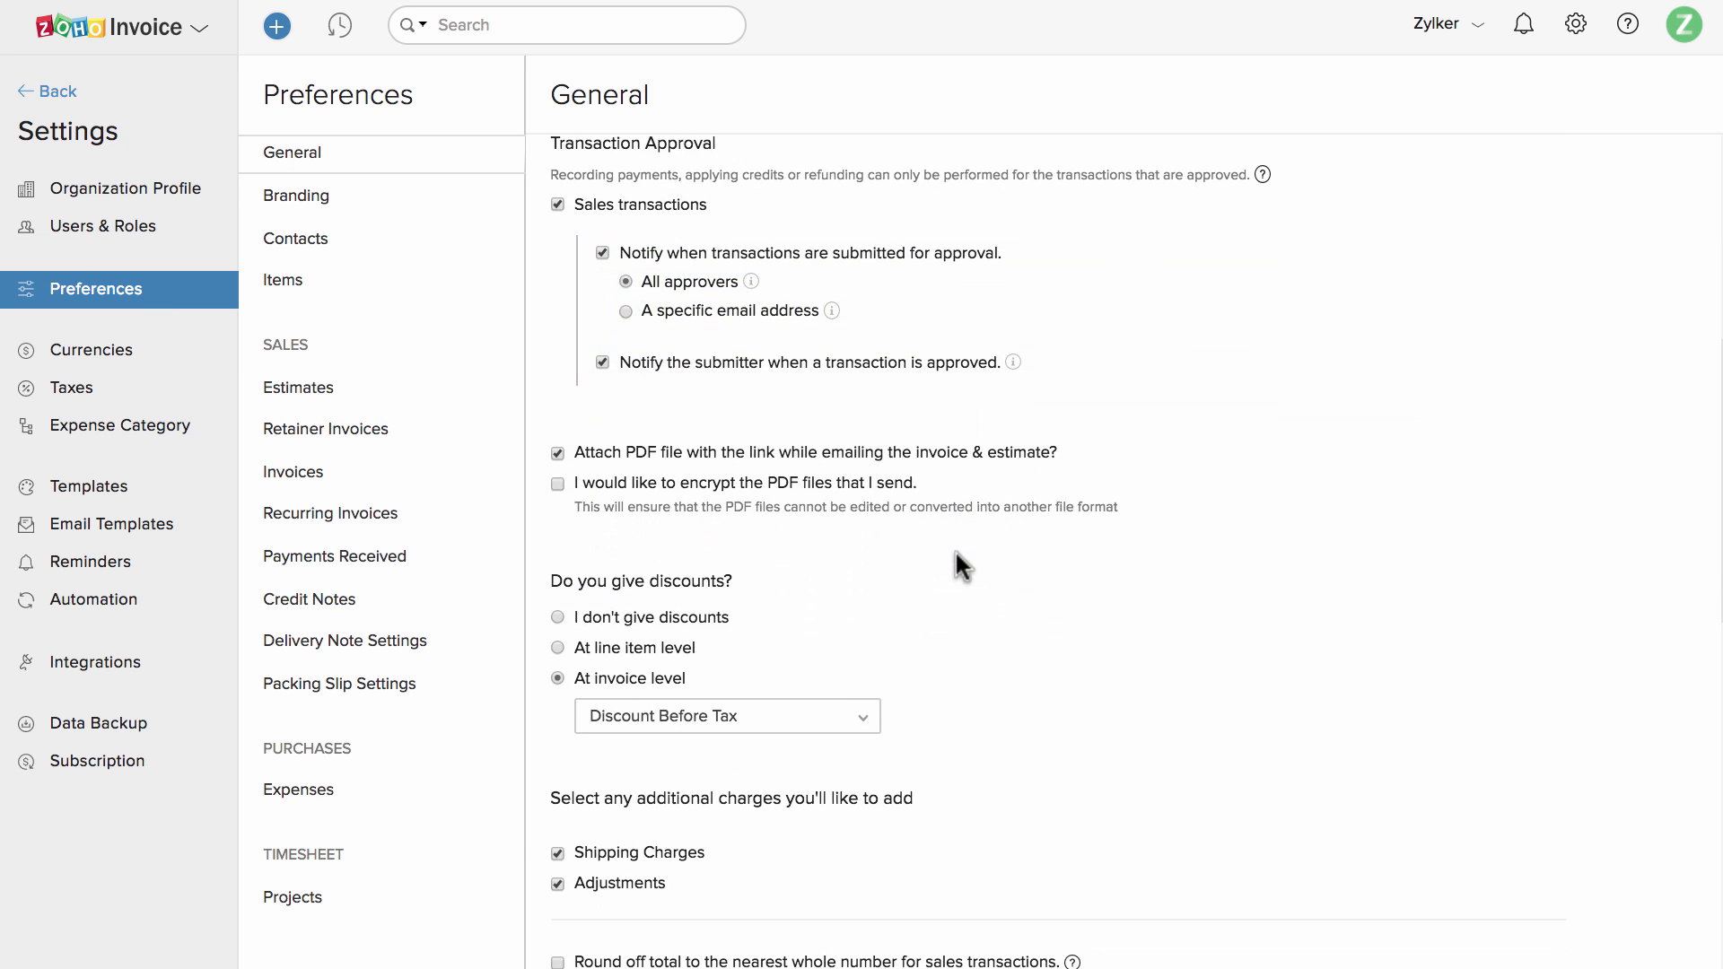
pyautogui.click(624, 646)
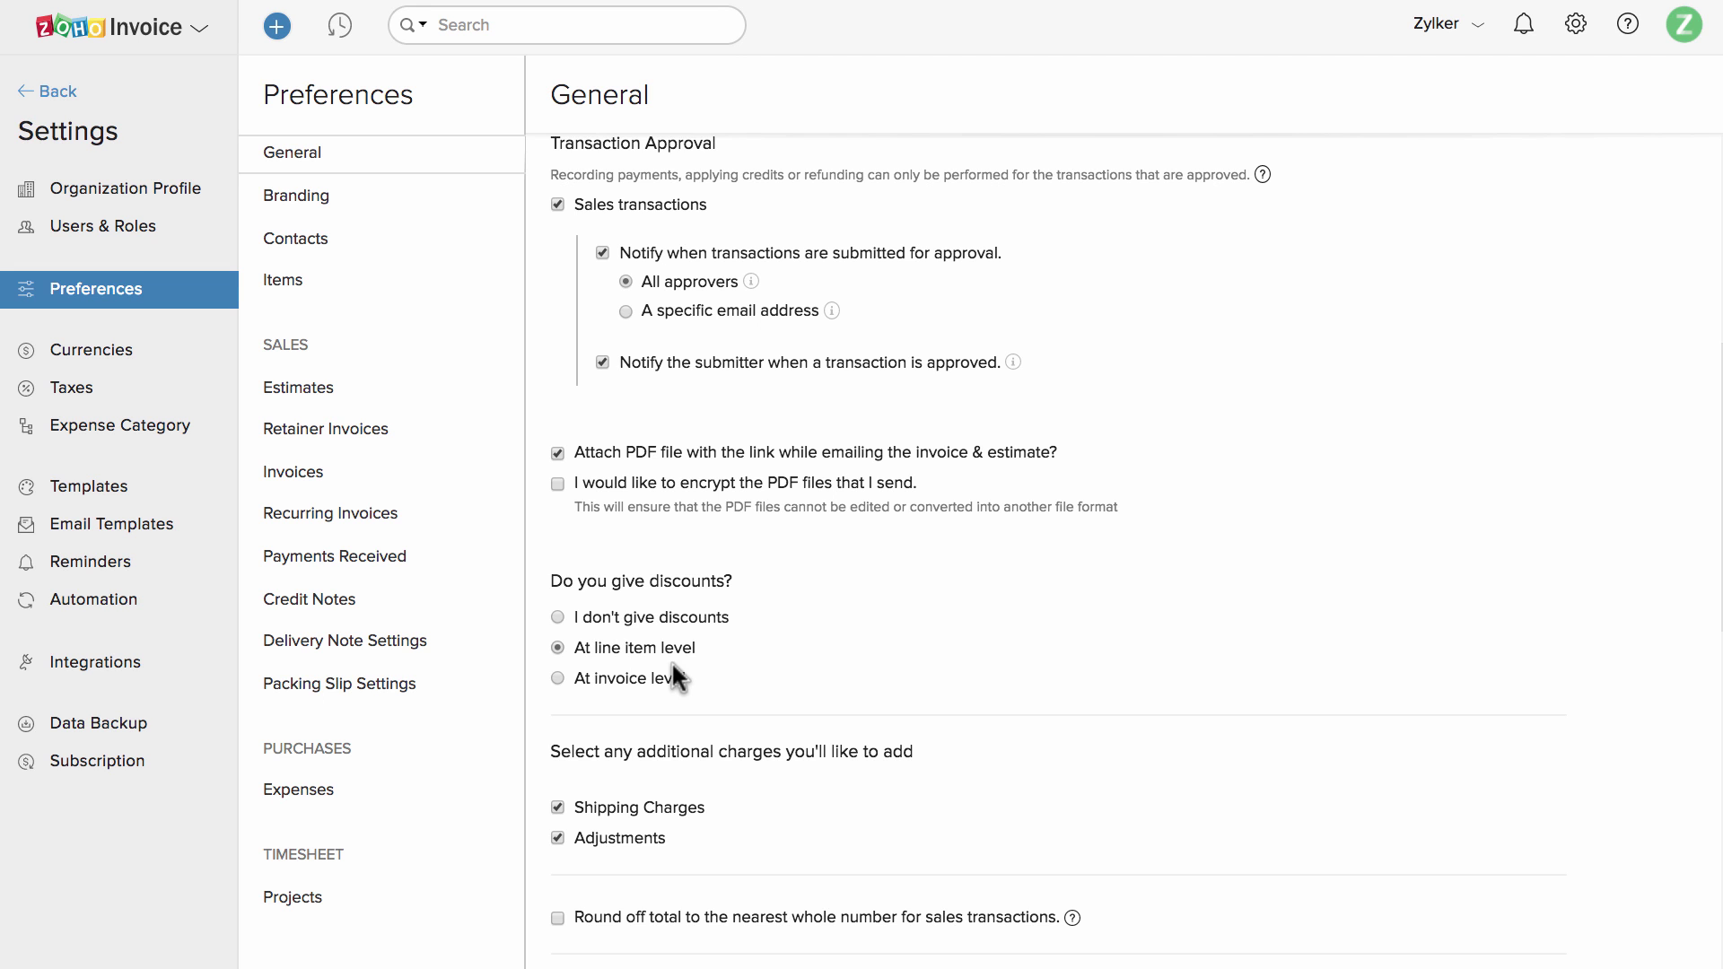
pyautogui.scroll(-5, 763, 708)
# View the custom fields defined for estimates and the organization's tax rates.
pyautogui.click(376, 389)
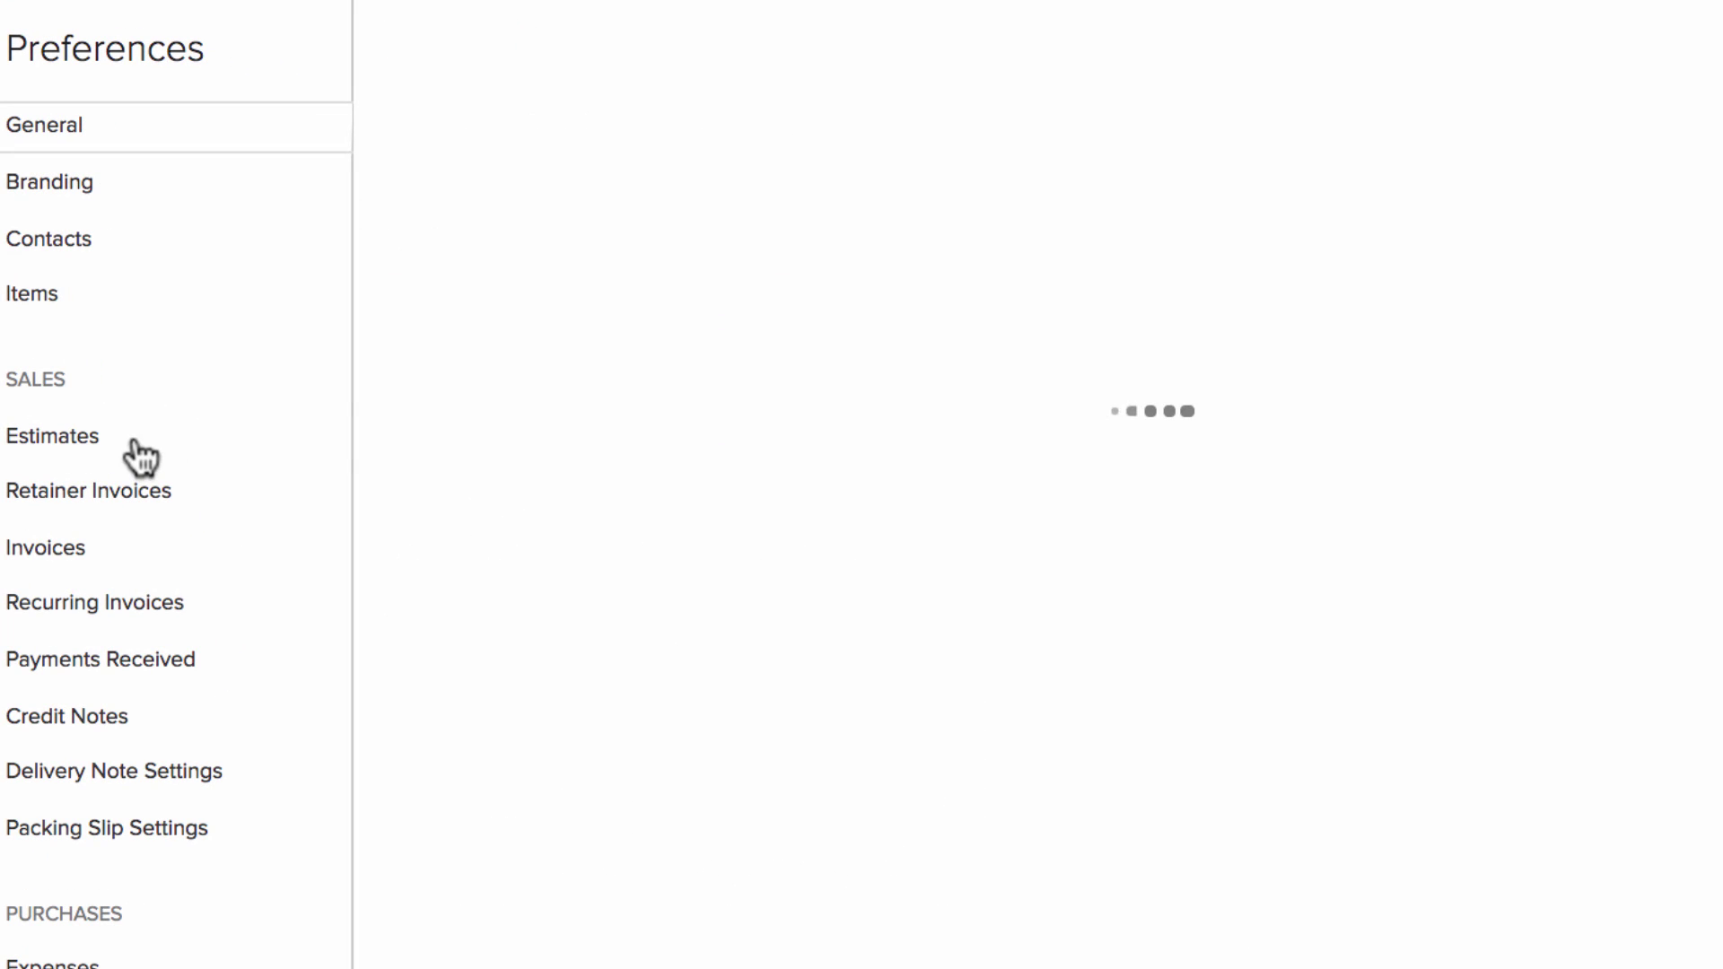
pyautogui.click(642, 59)
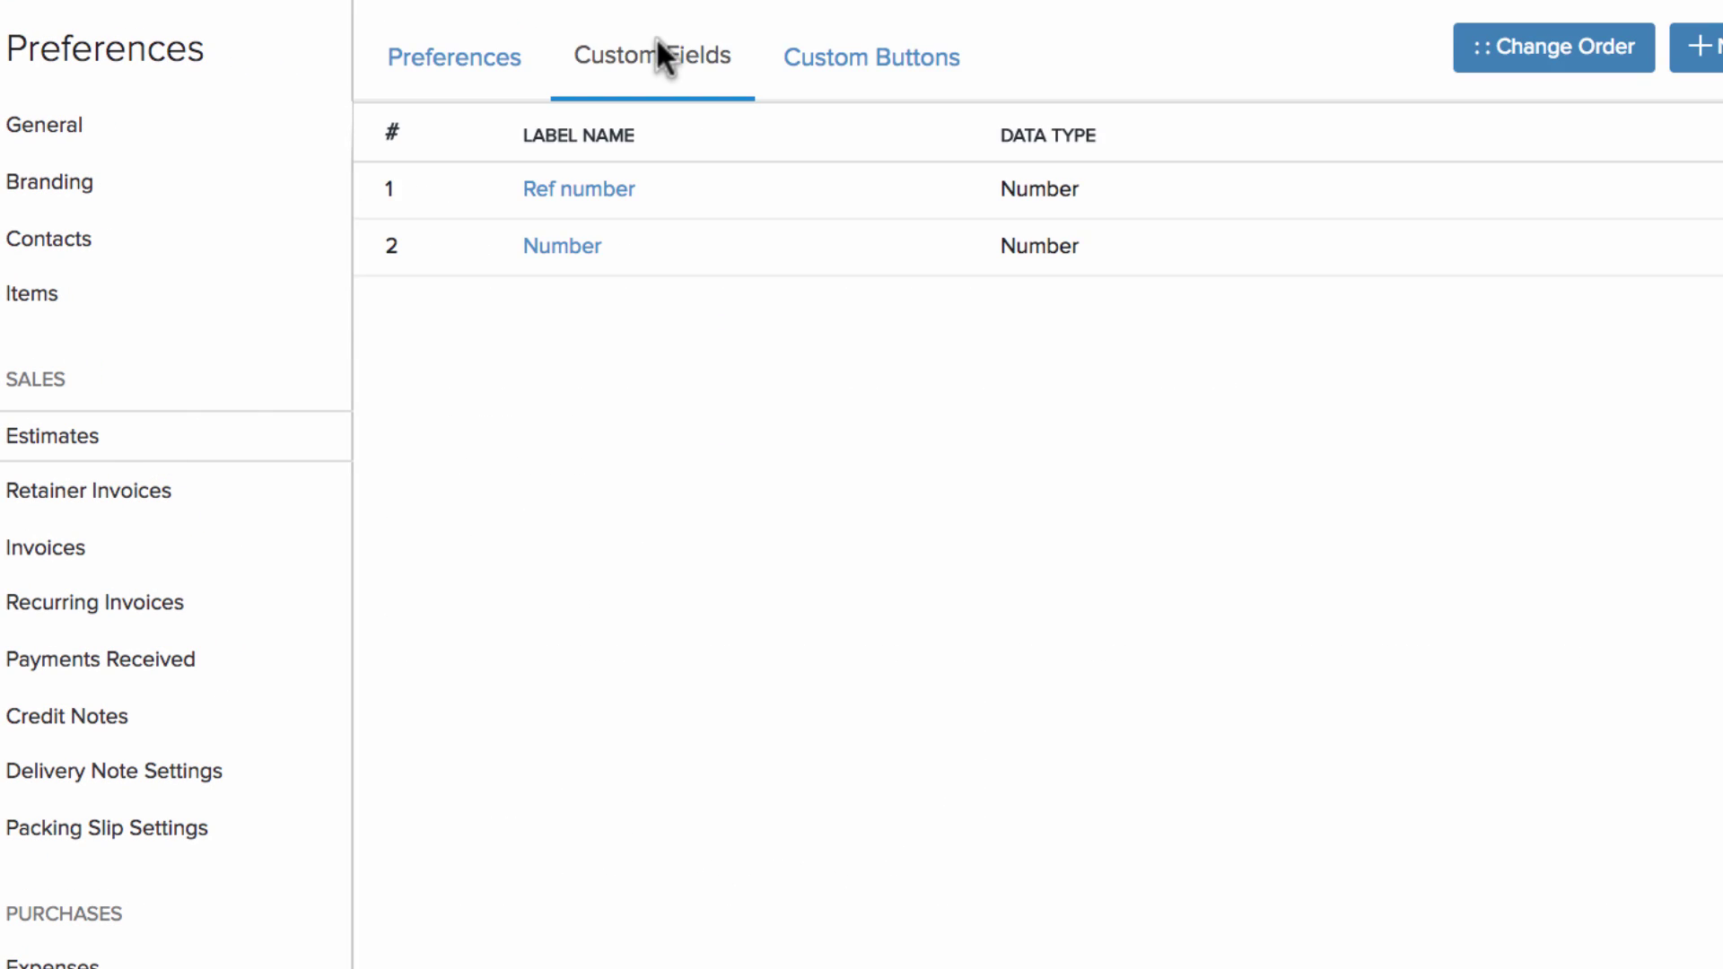
pyautogui.click(136, 388)
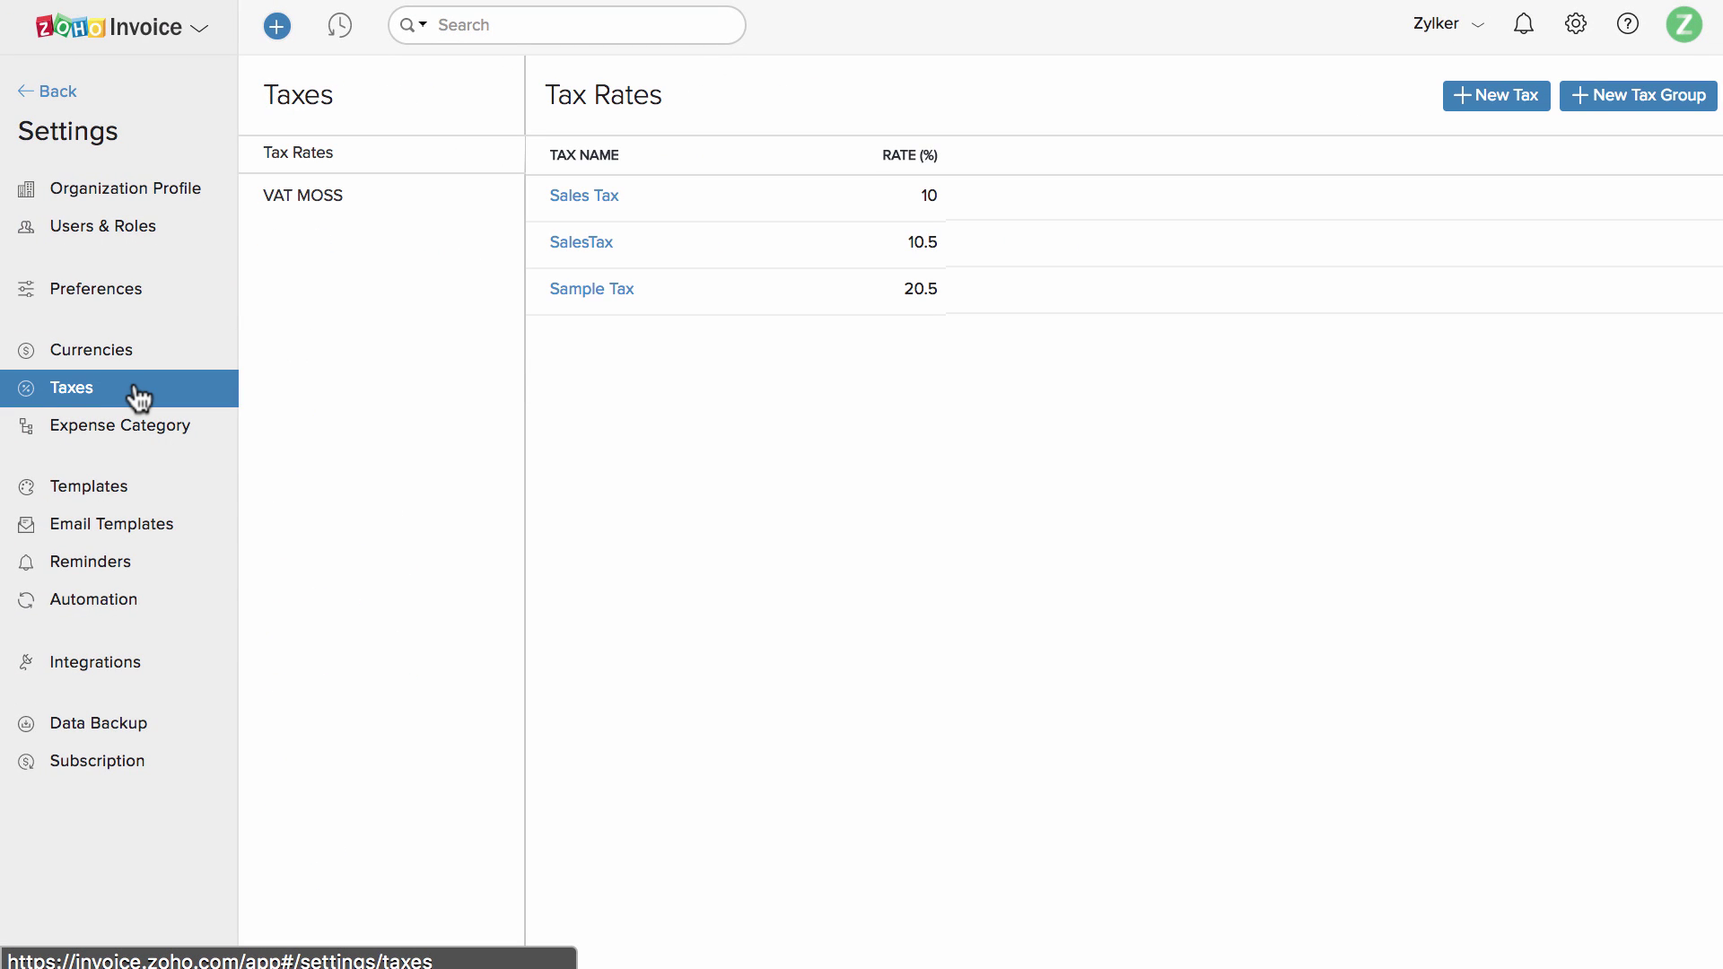
# Browse the invoice templates and view the manual and automated reminder settings.
pyautogui.click(144, 495)
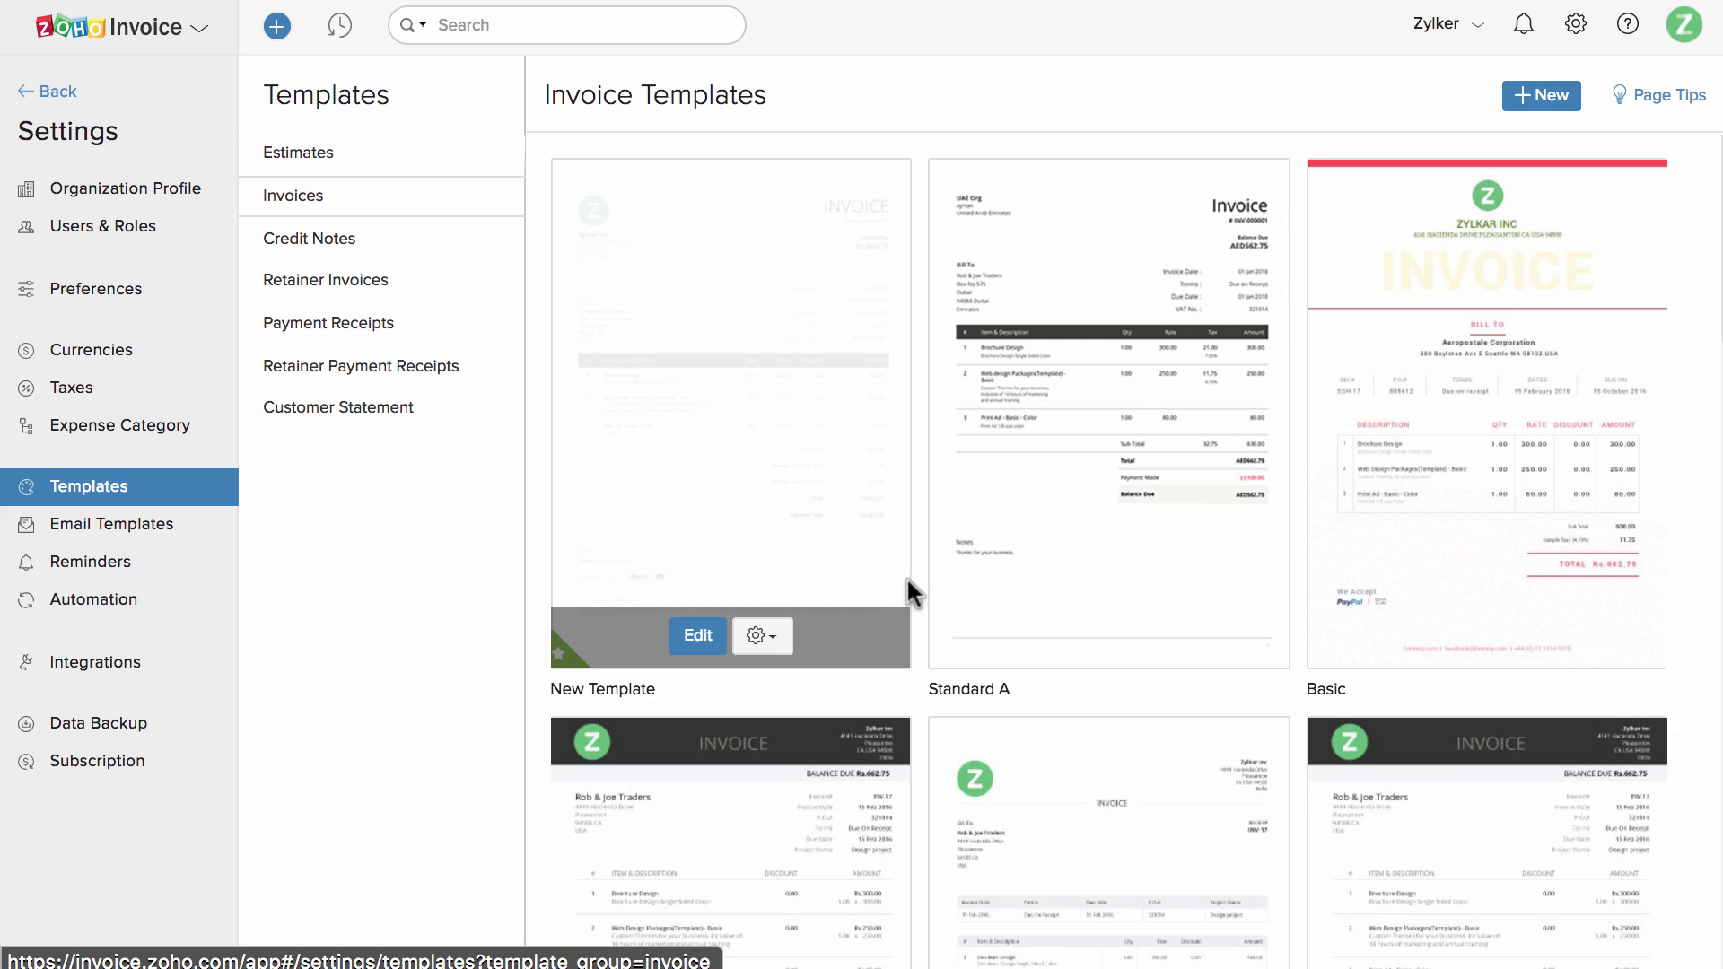
pyautogui.scroll(-7, 907, 576)
pyautogui.scroll(7, 906, 577)
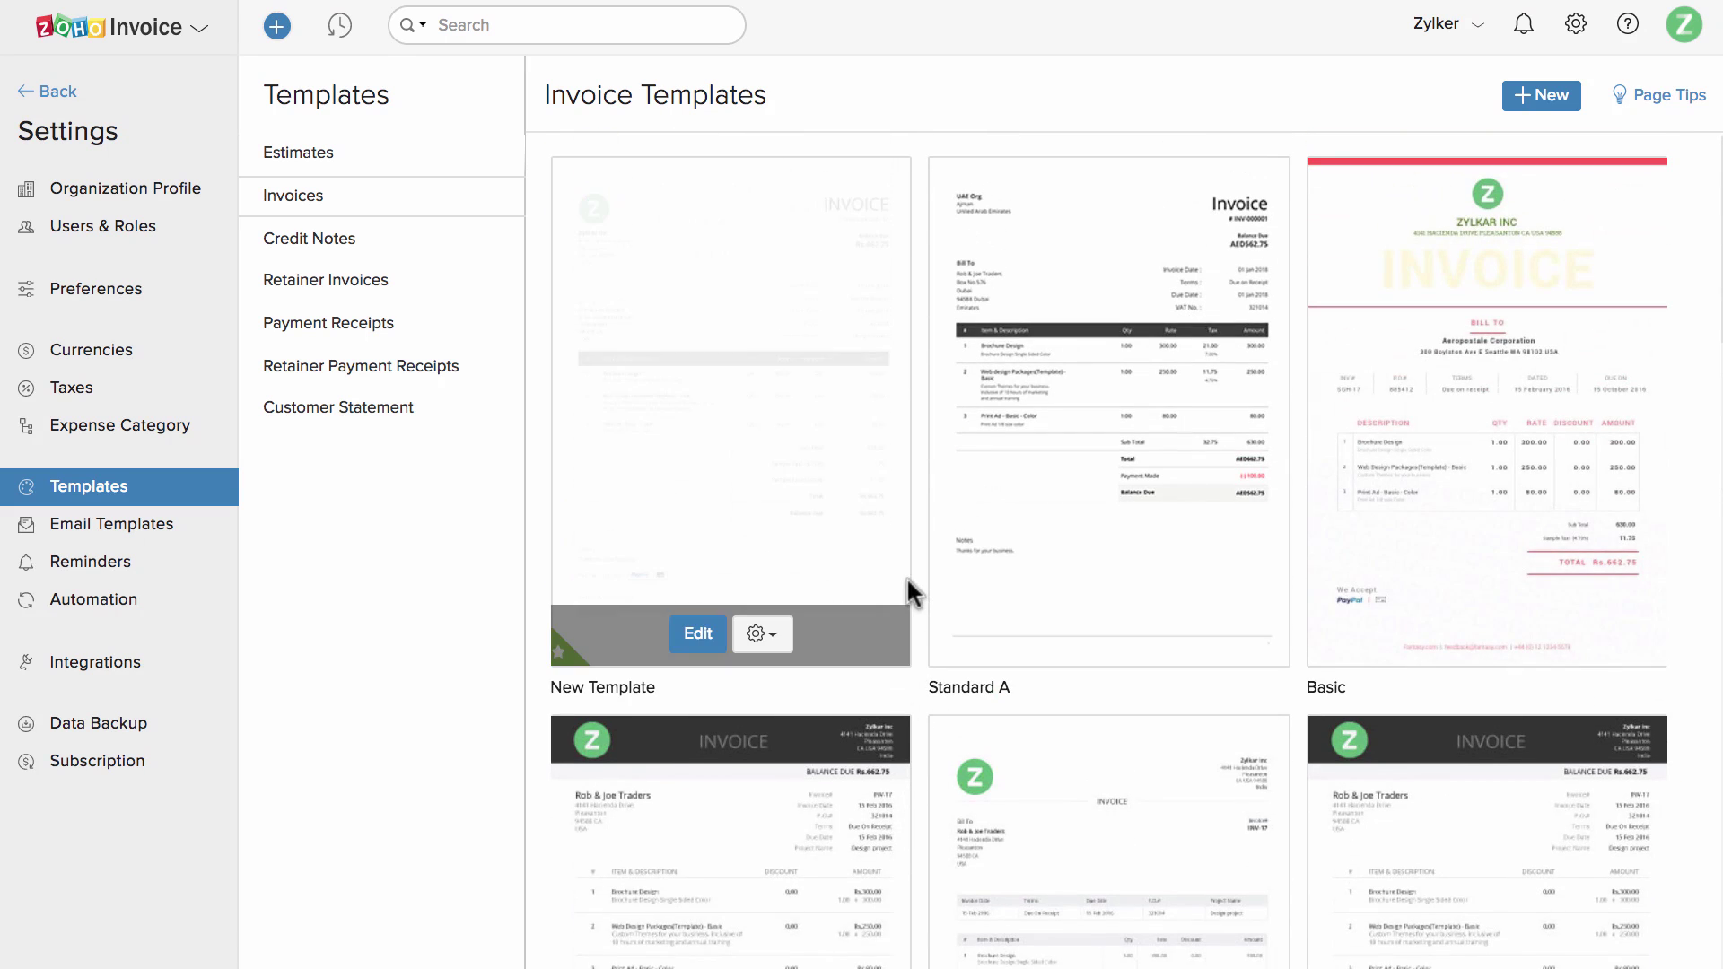
pyautogui.click(146, 566)
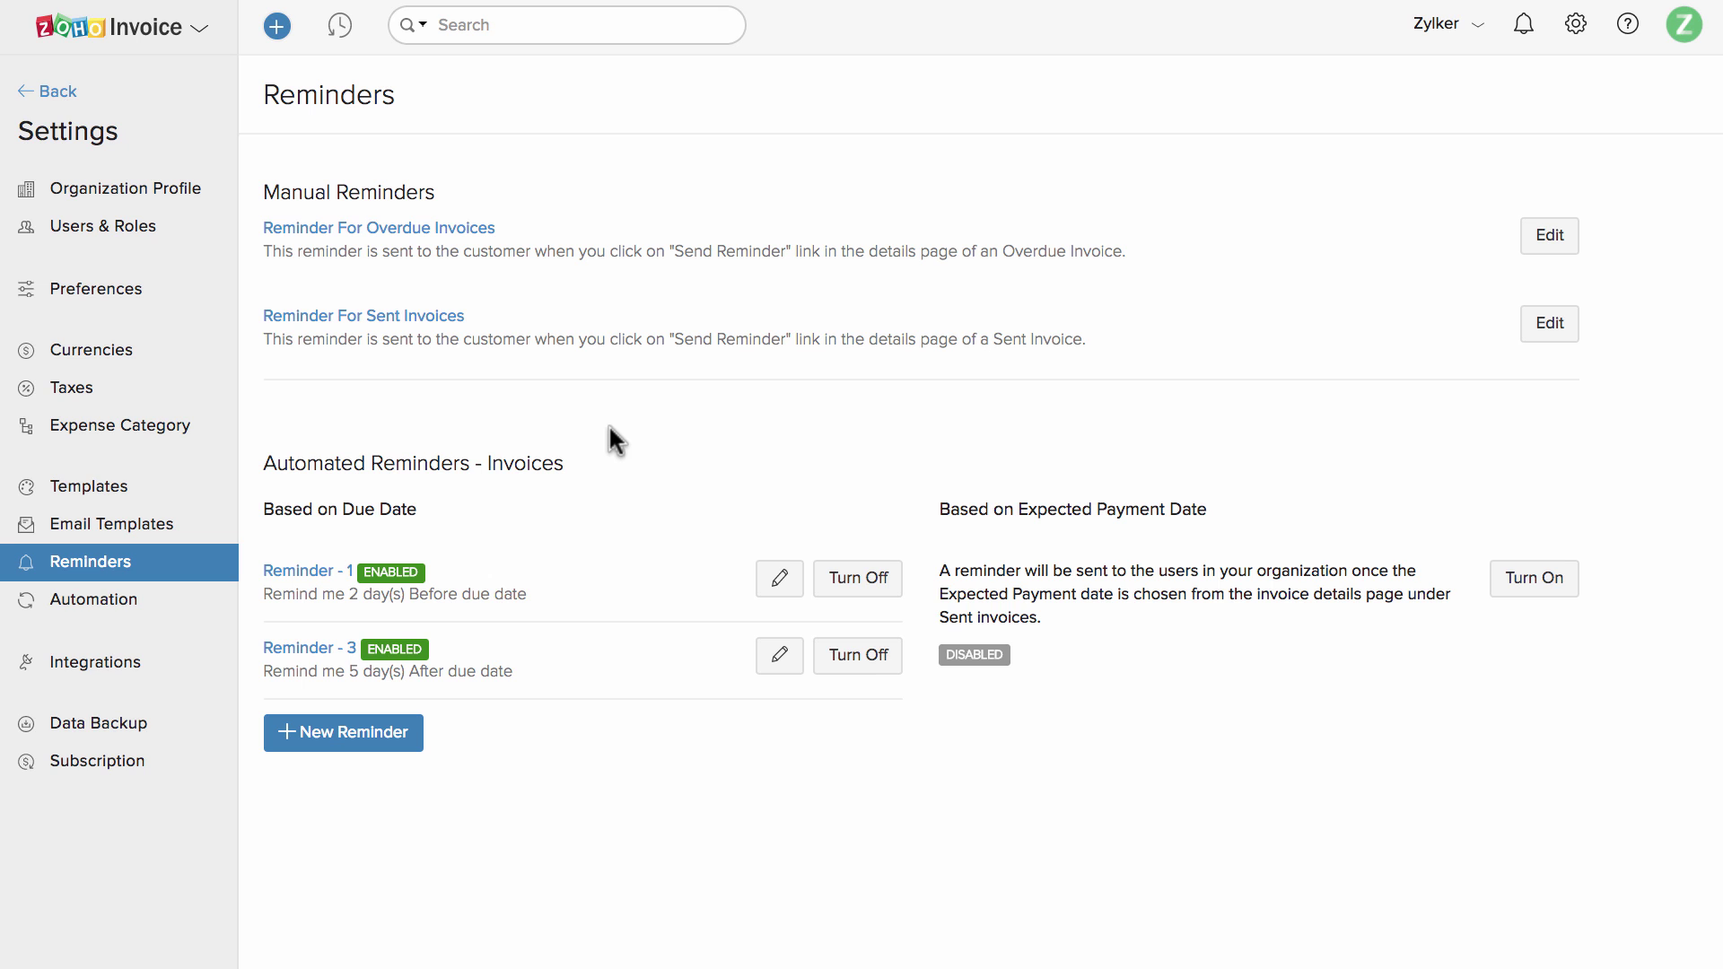
# Examine the online payment gateways available for integration and view the data backup page.
pyautogui.click(144, 659)
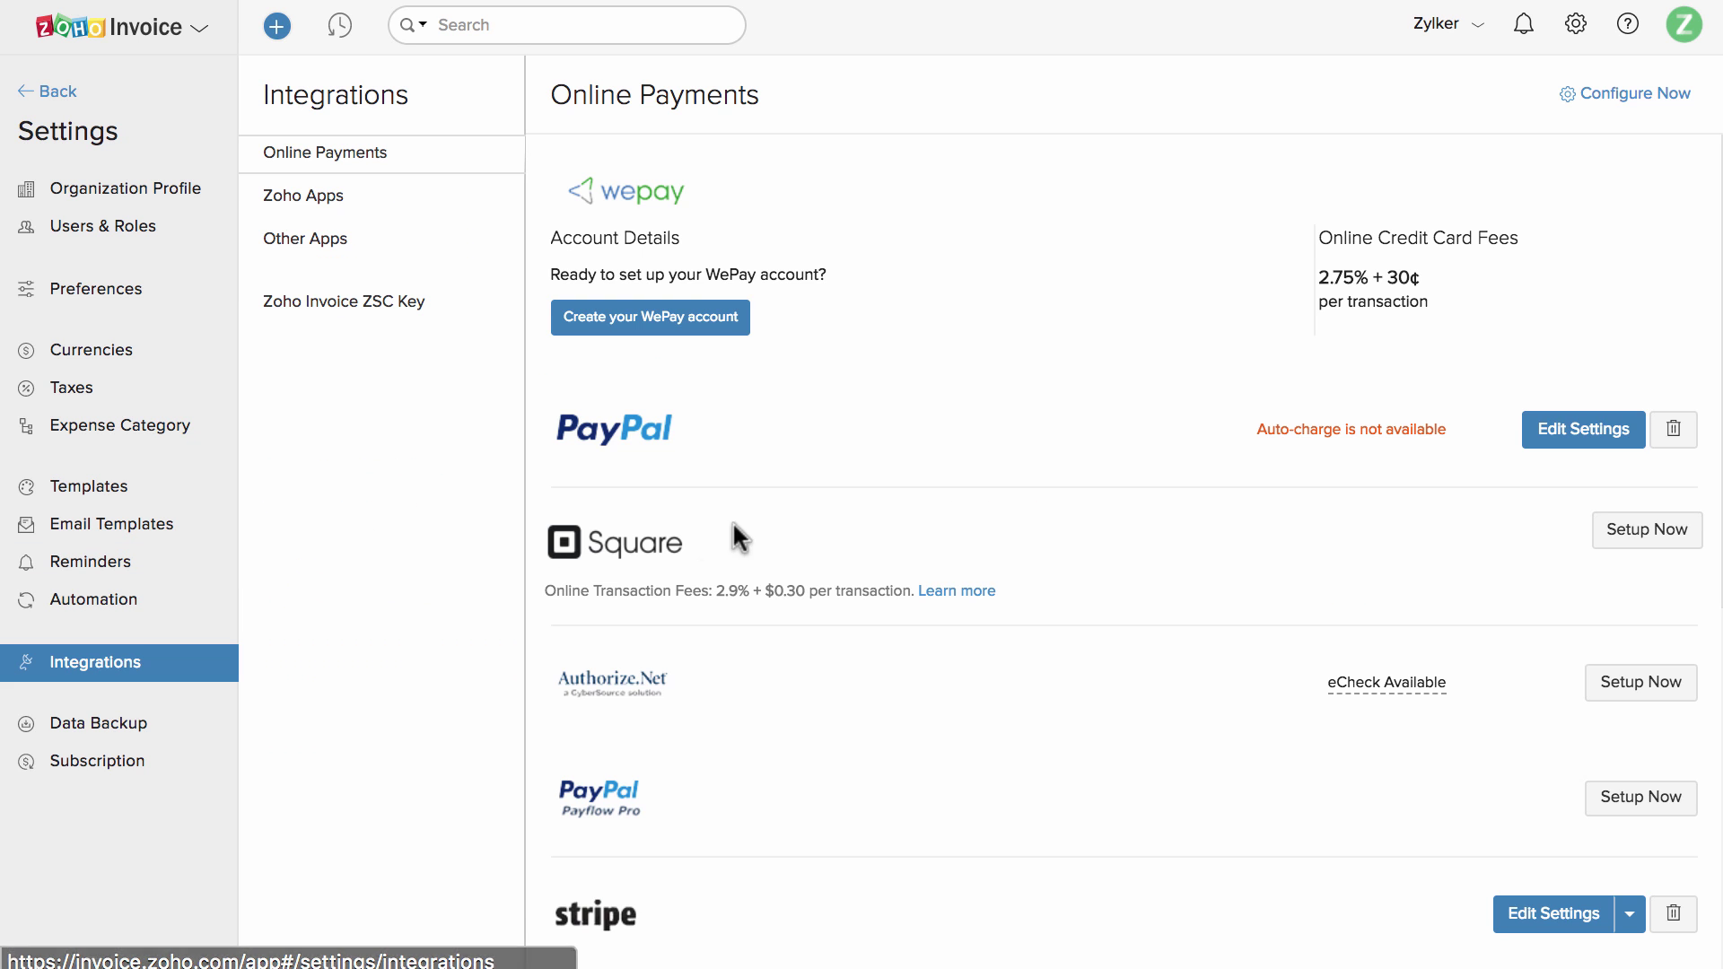
pyautogui.scroll(-4, 763, 519)
pyautogui.scroll(-3, 763, 518)
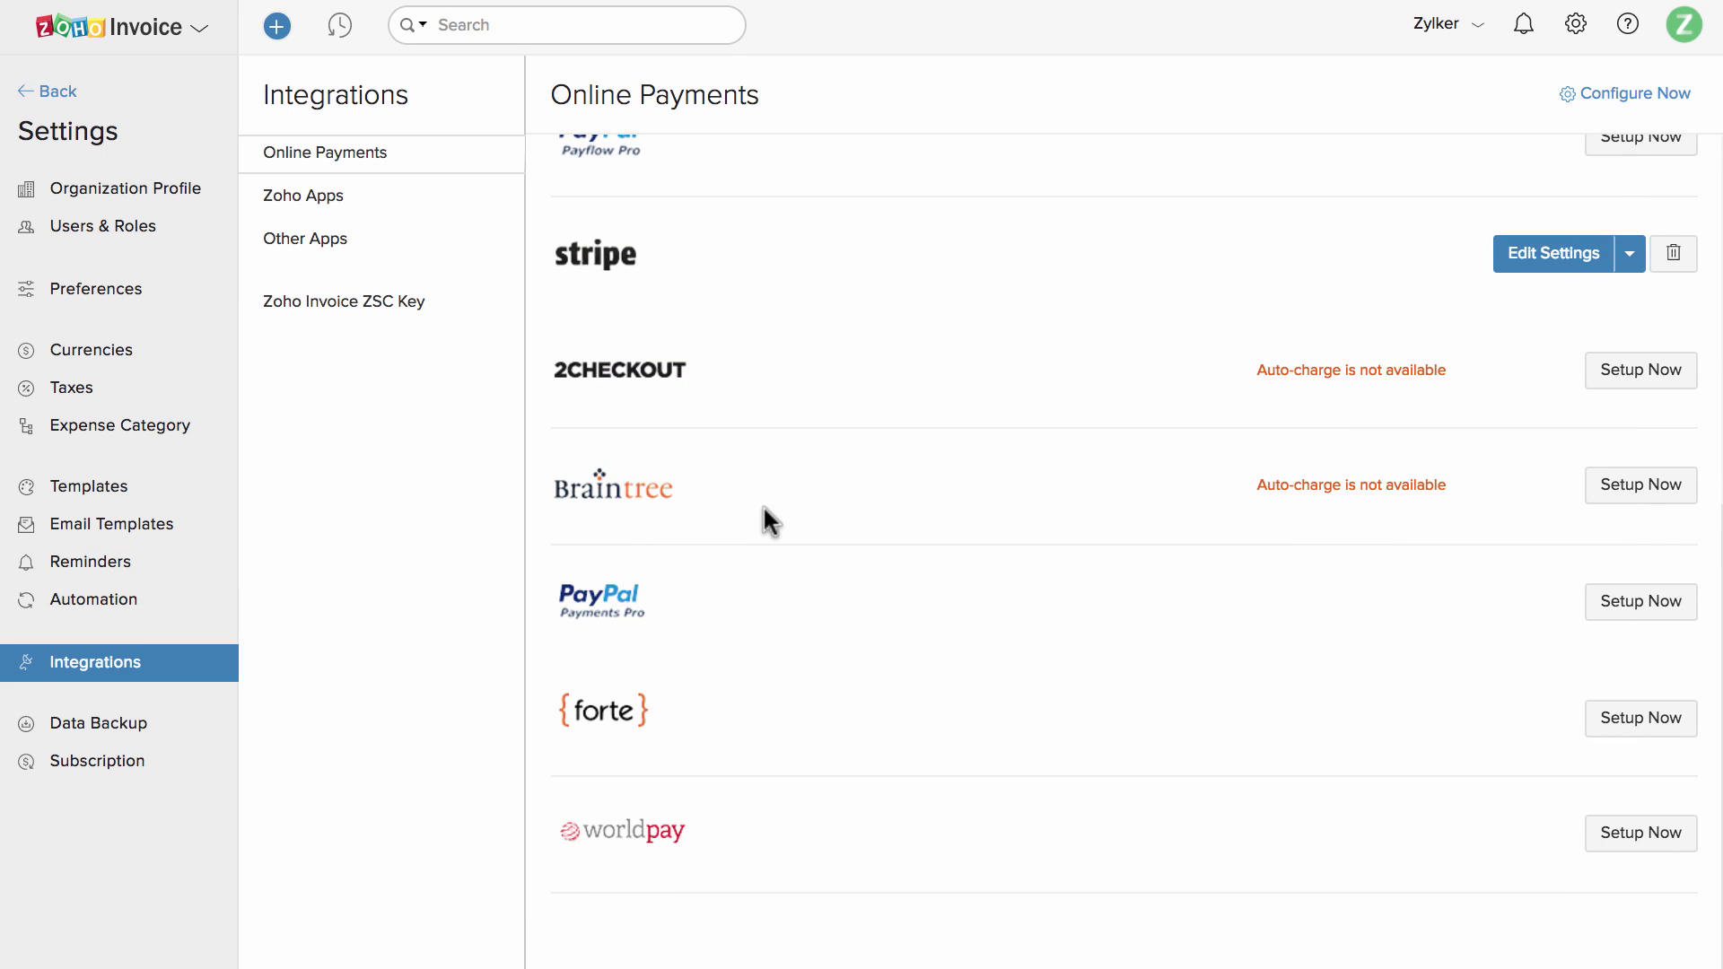
pyautogui.scroll(2, 763, 519)
pyautogui.scroll(5, 764, 510)
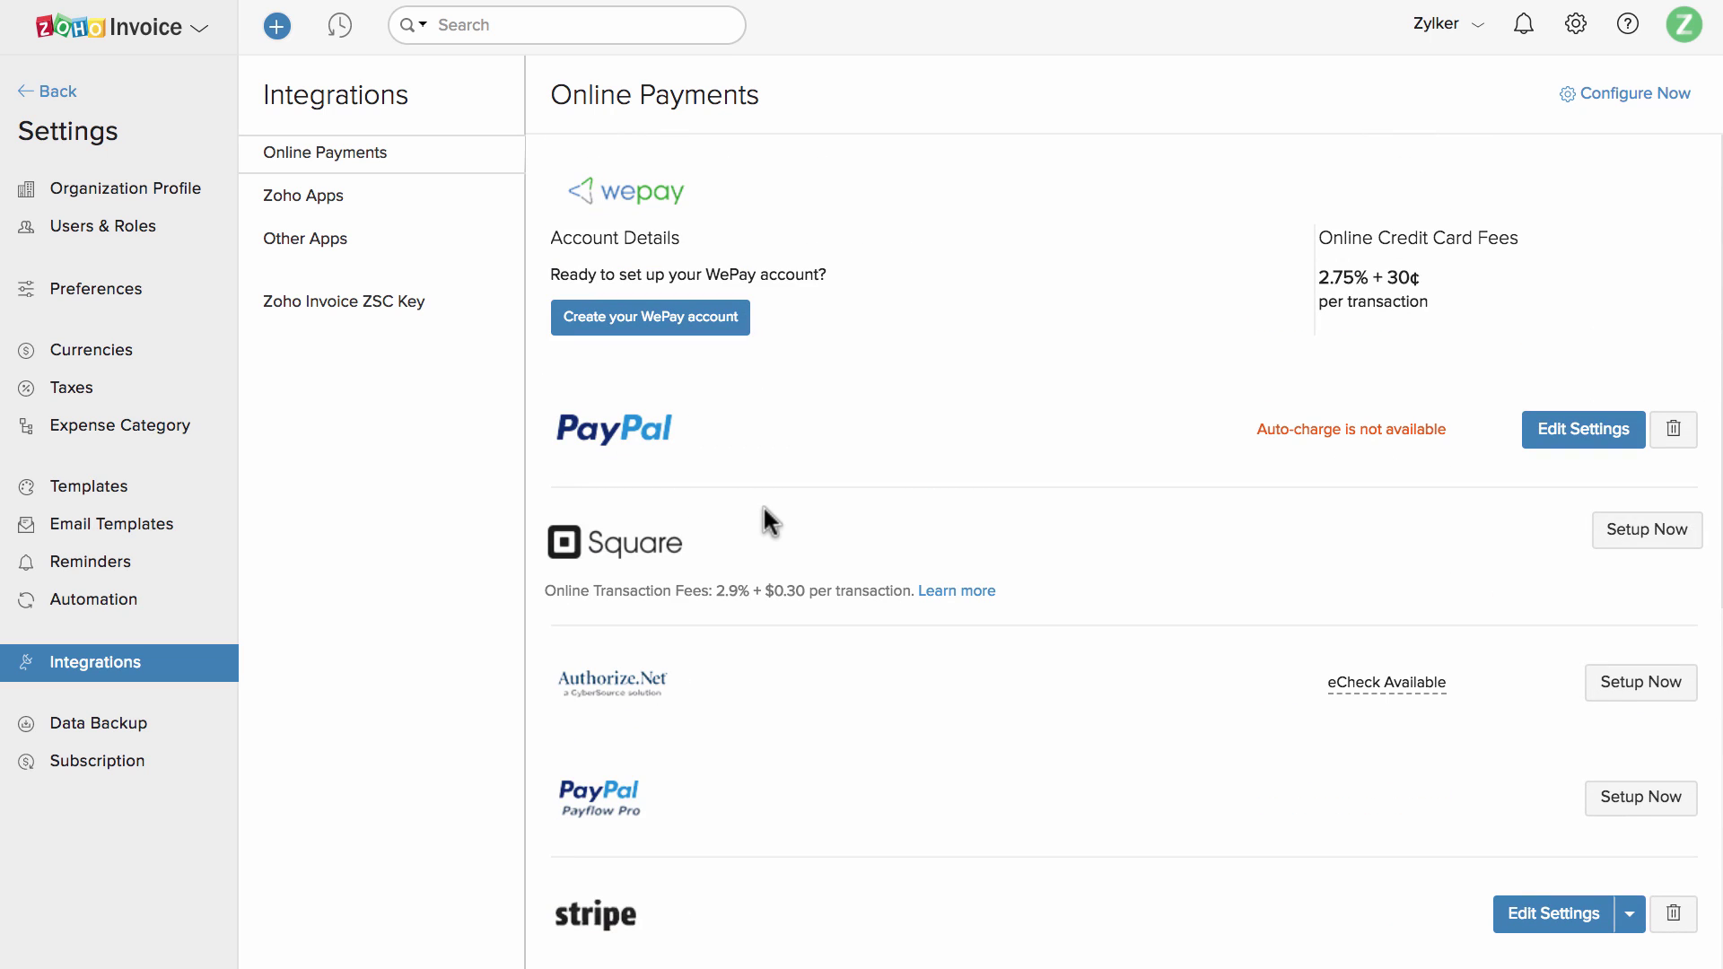
pyautogui.click(151, 727)
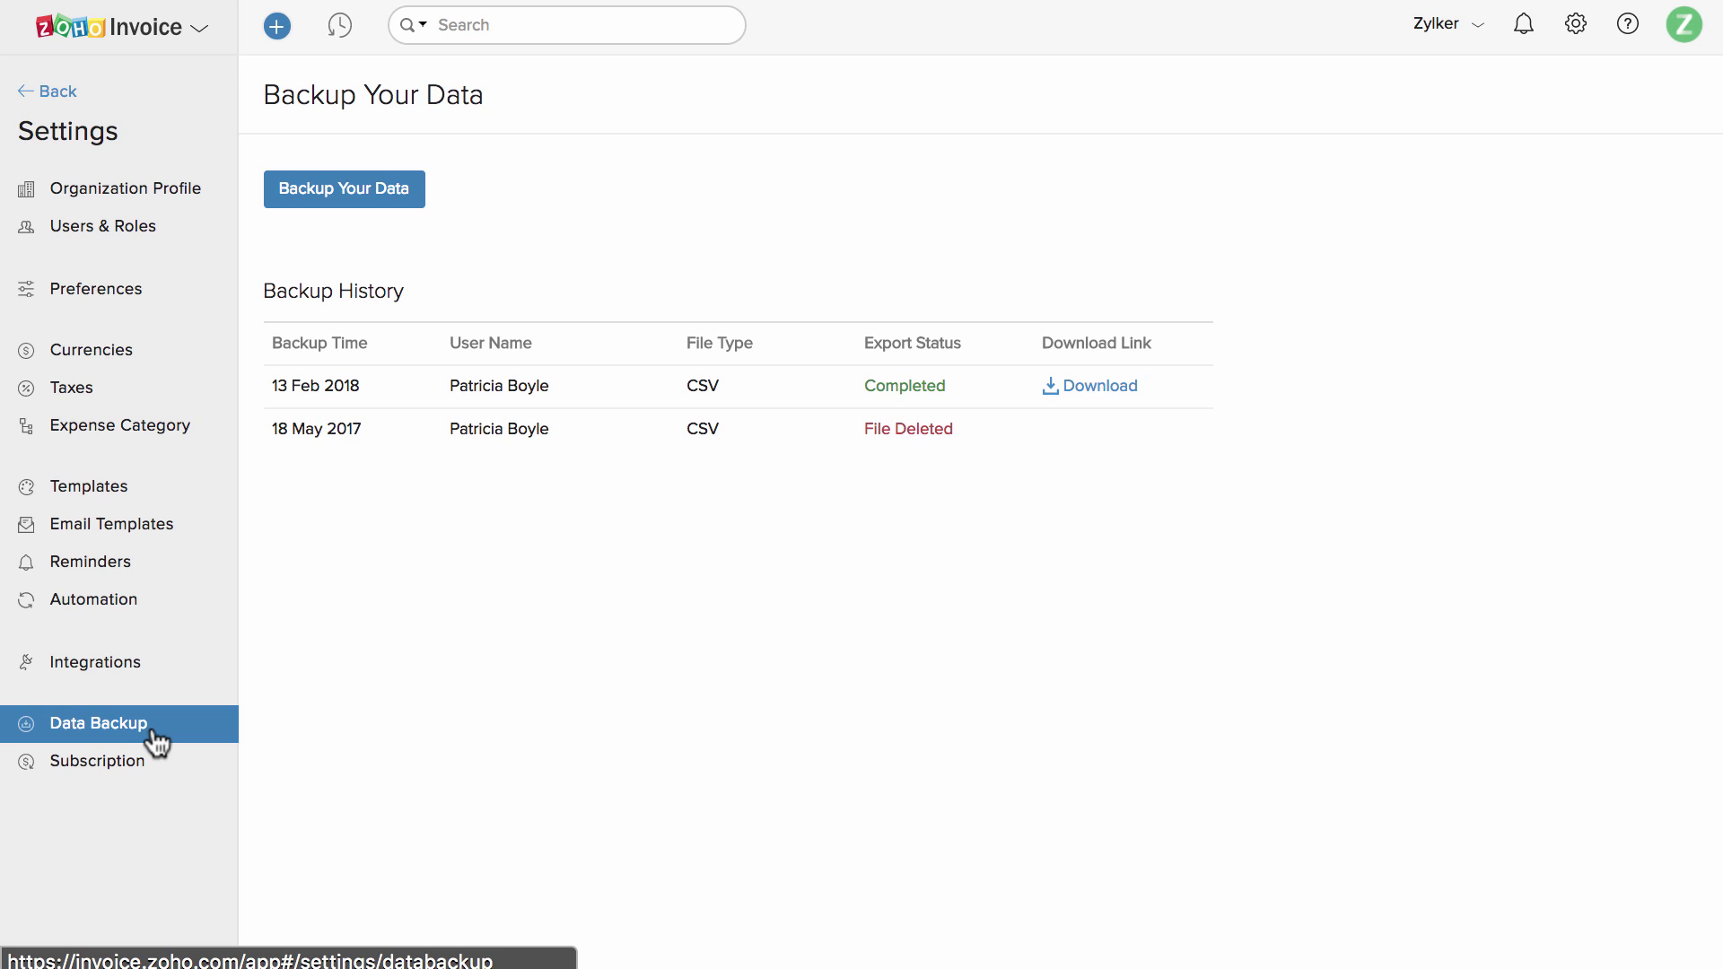
# Open the Help & Support page and look through its contact, forum and webinar options.
pyautogui.click(1628, 25)
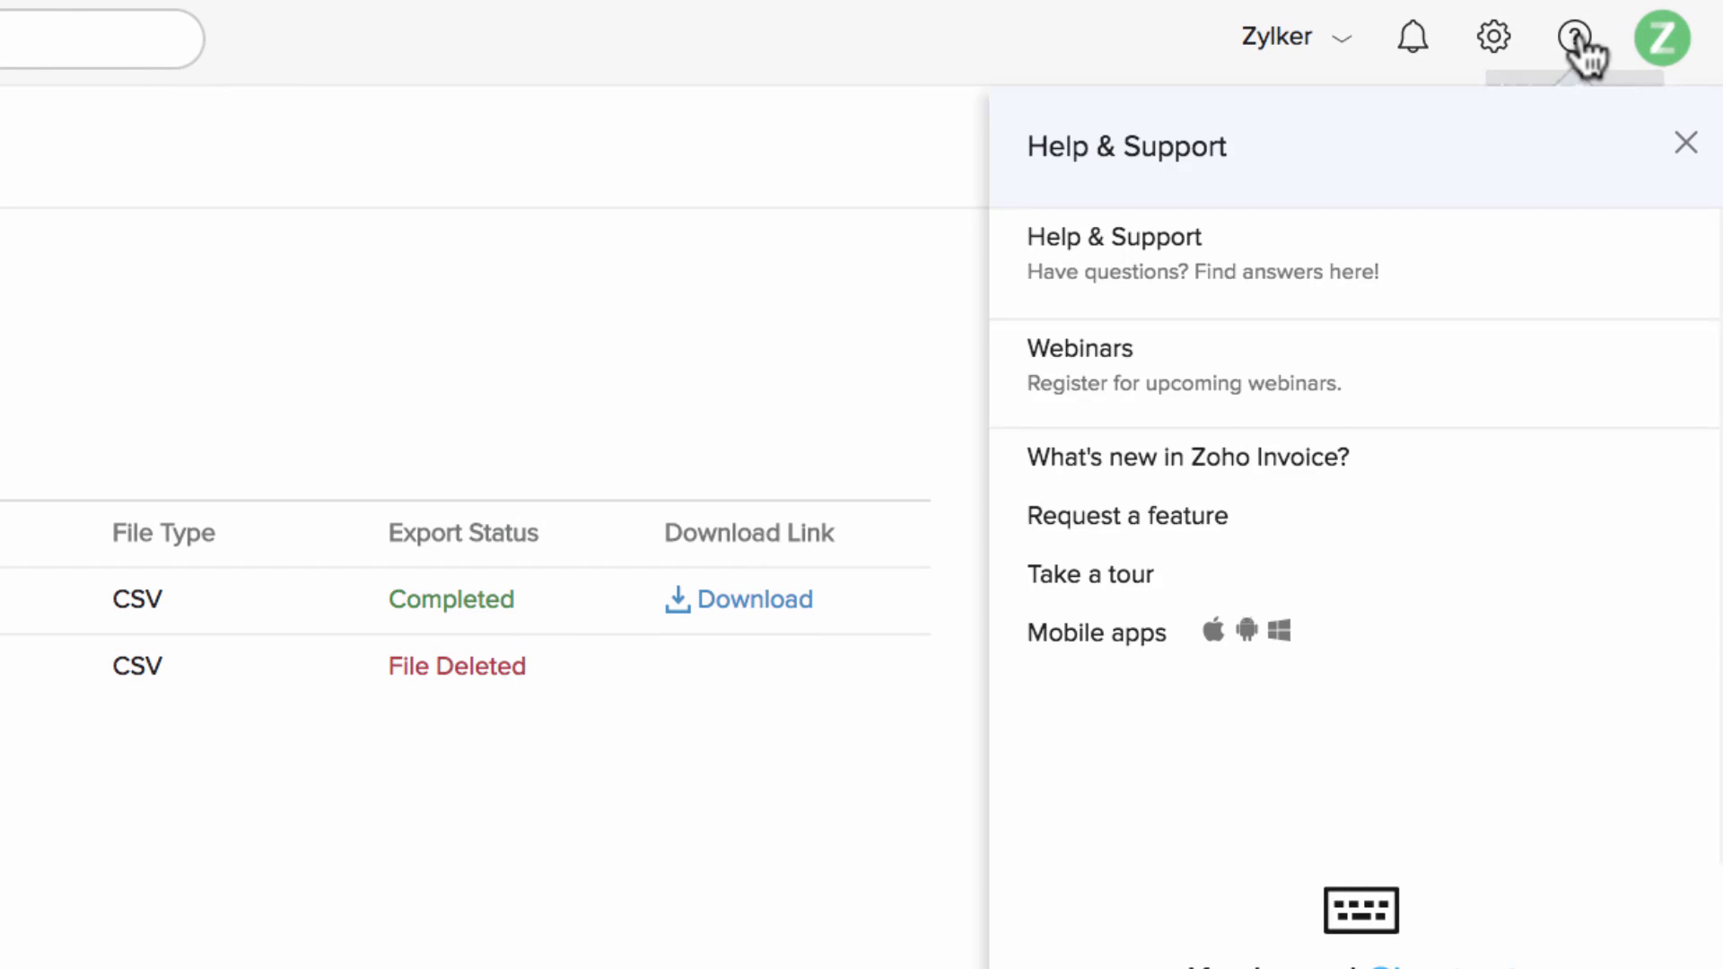
pyautogui.click(1514, 289)
pyautogui.scroll(-8, 1369, 431)
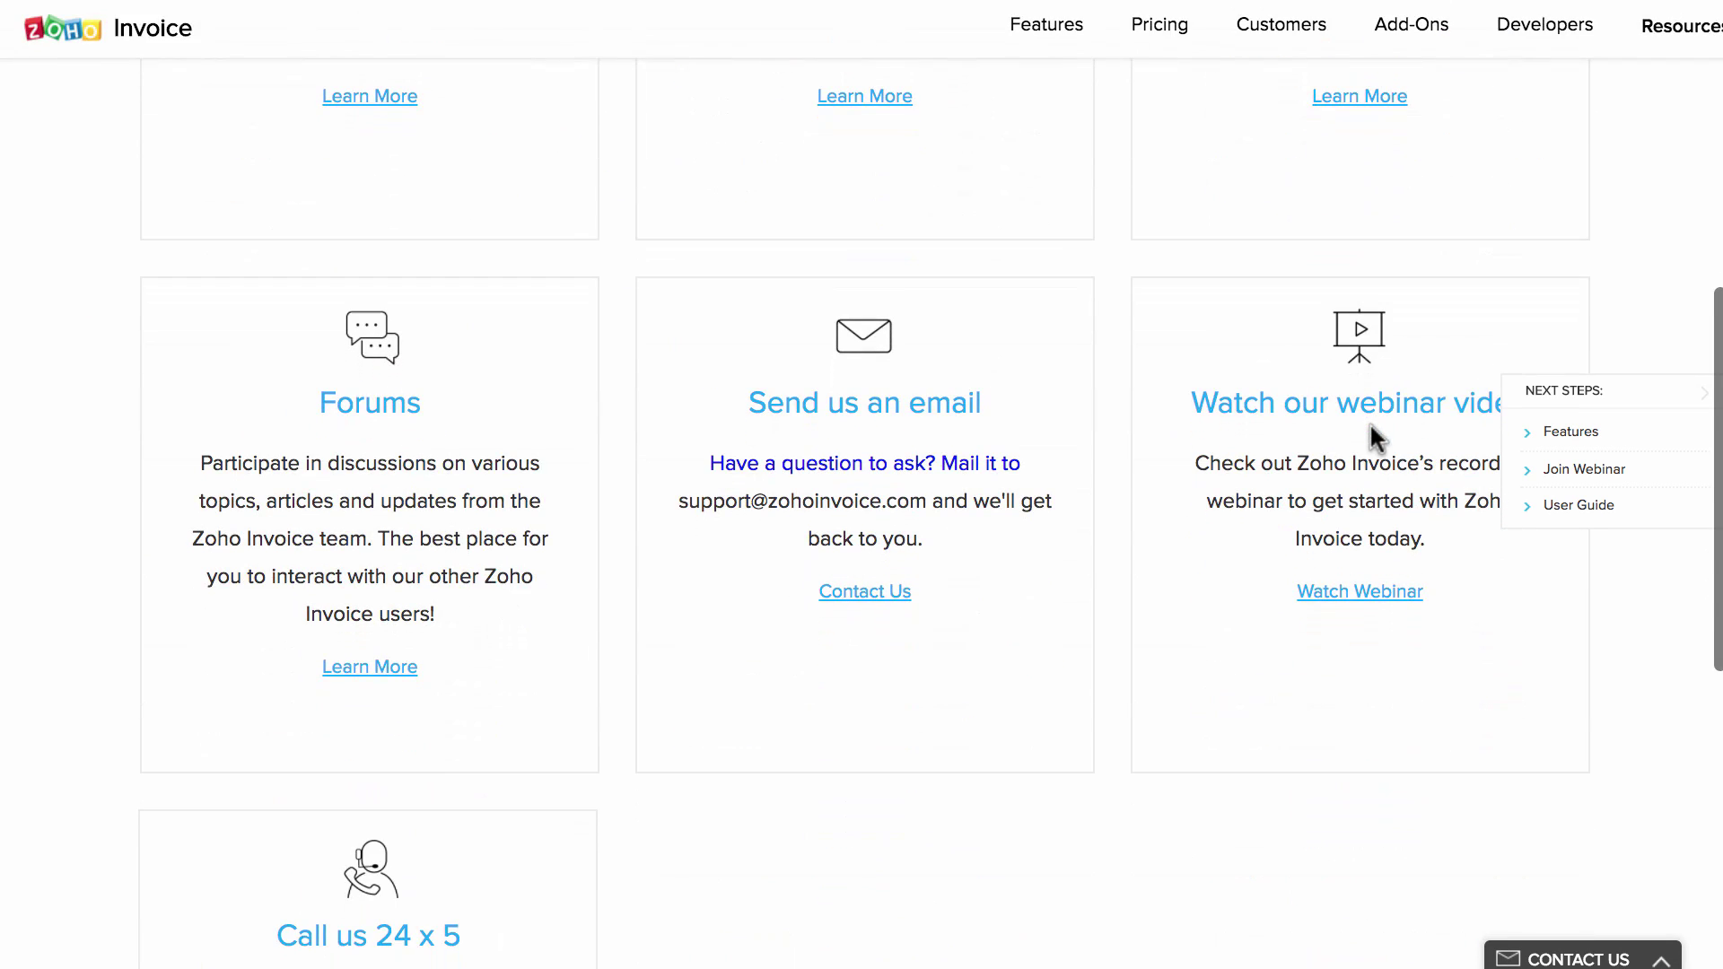
pyautogui.scroll(5, 1369, 431)
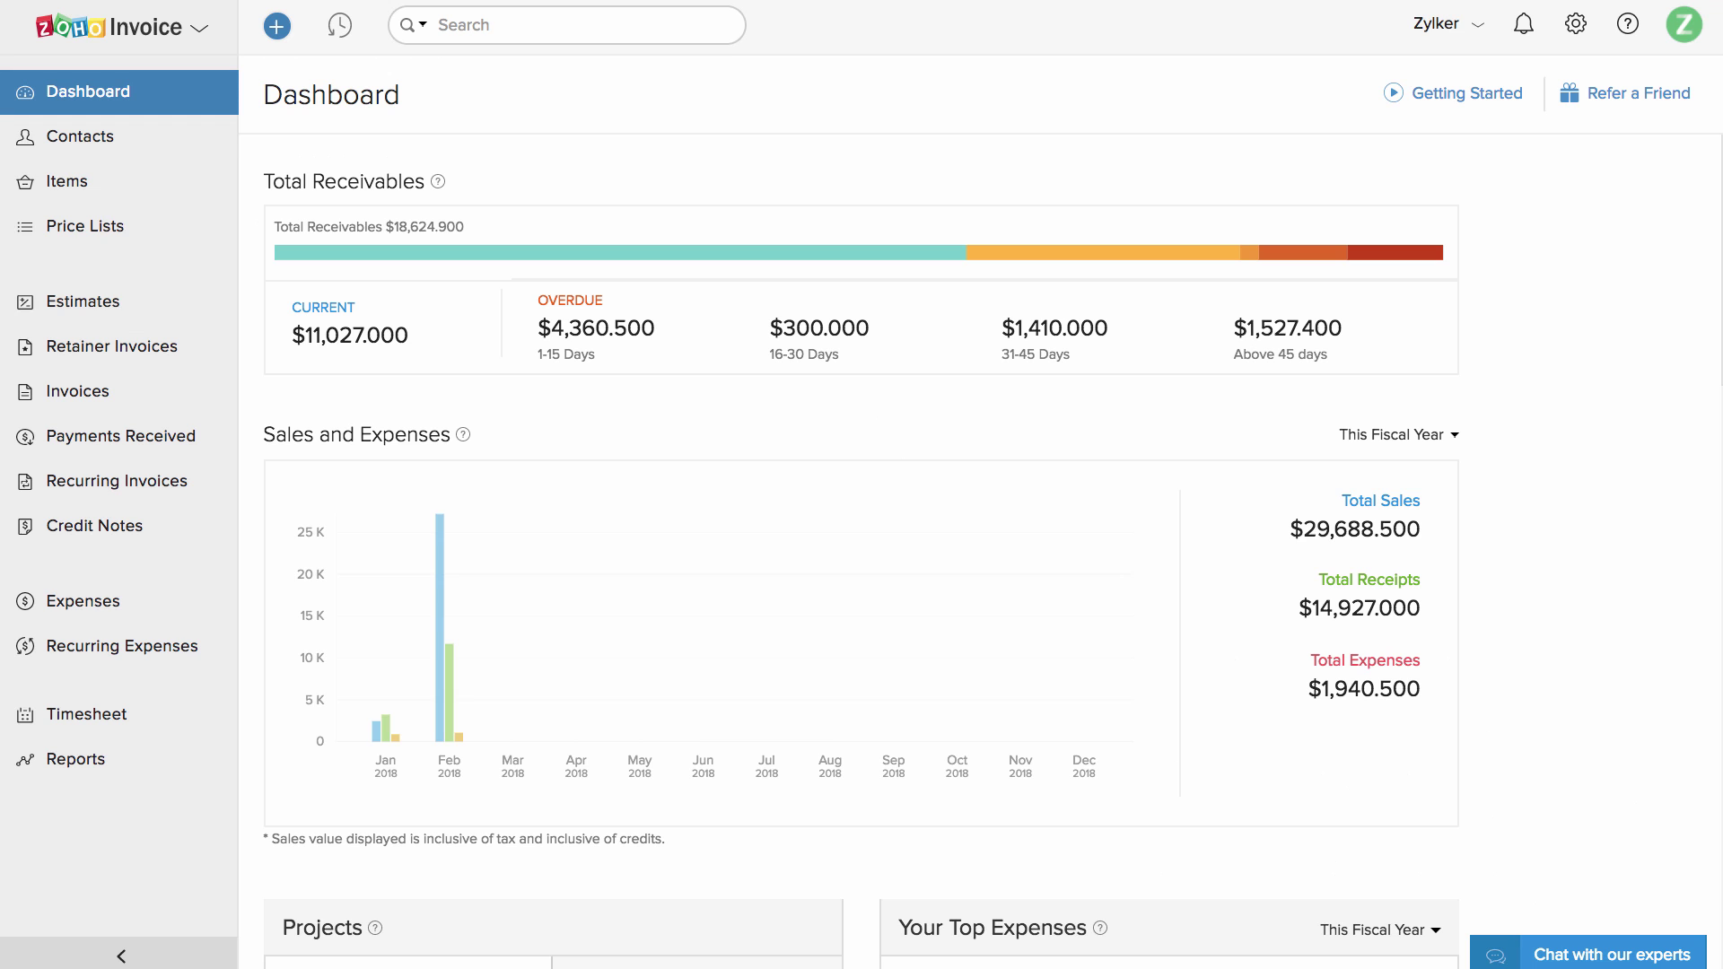
# Convert the approved estimate dated 22 Feb 2018 to an invoice and save it as a draft.
pyautogui.click(122, 302)
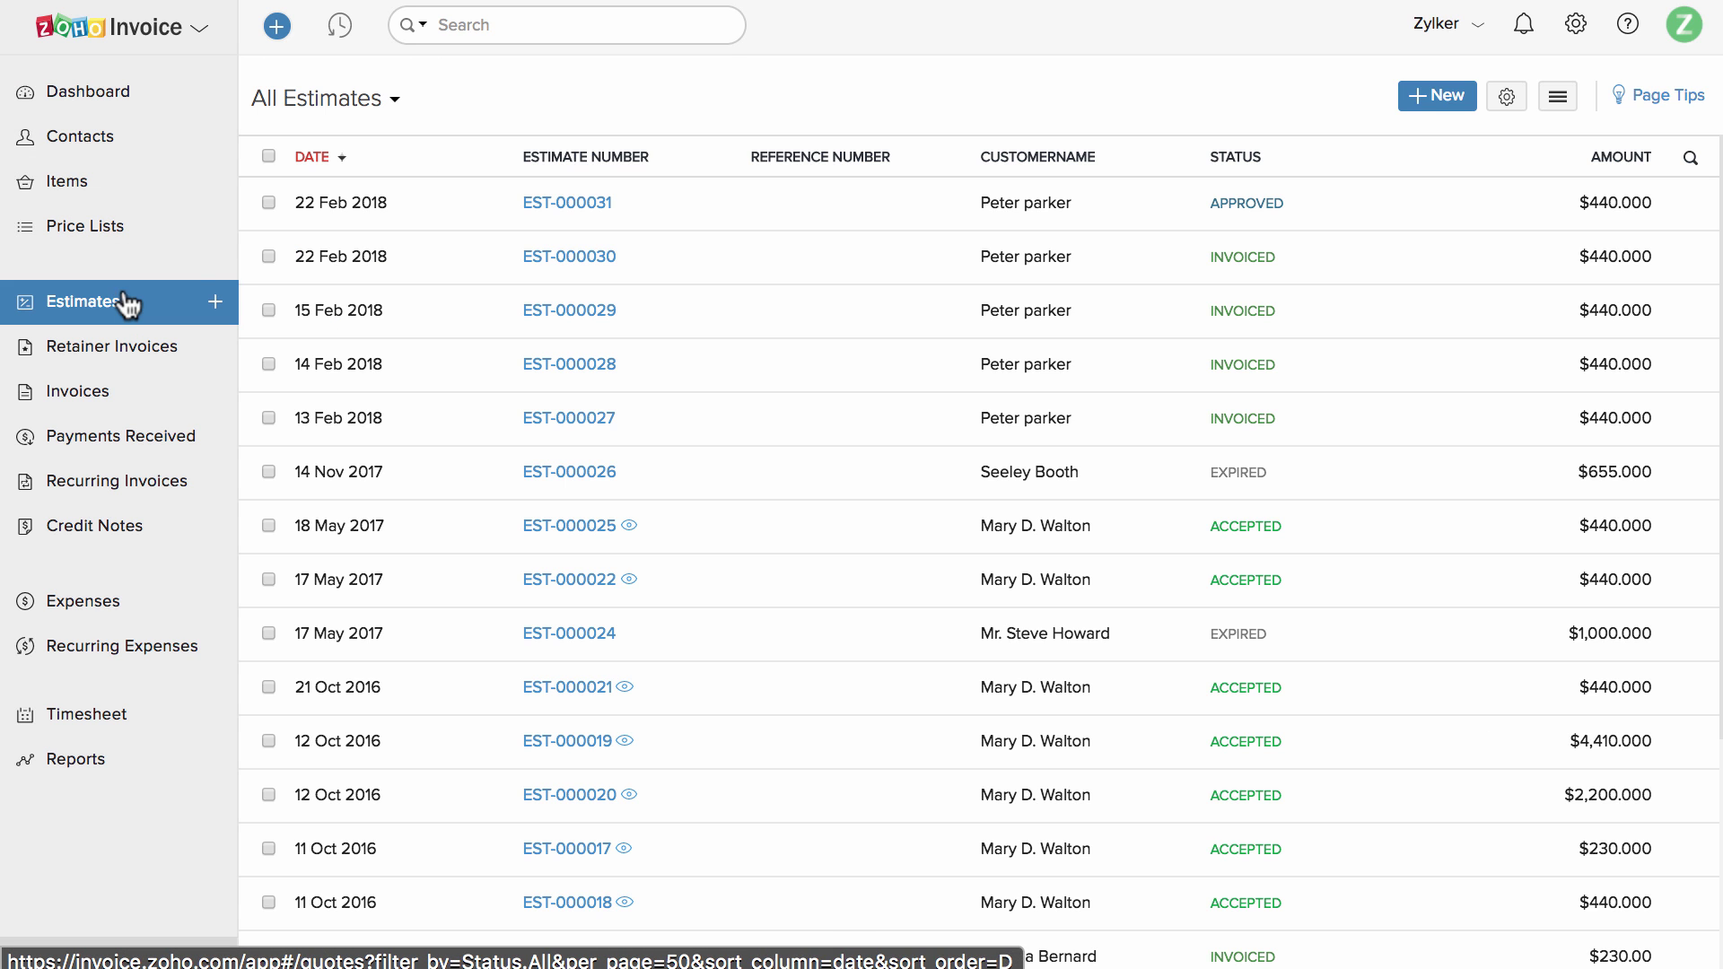
pyautogui.click(404, 205)
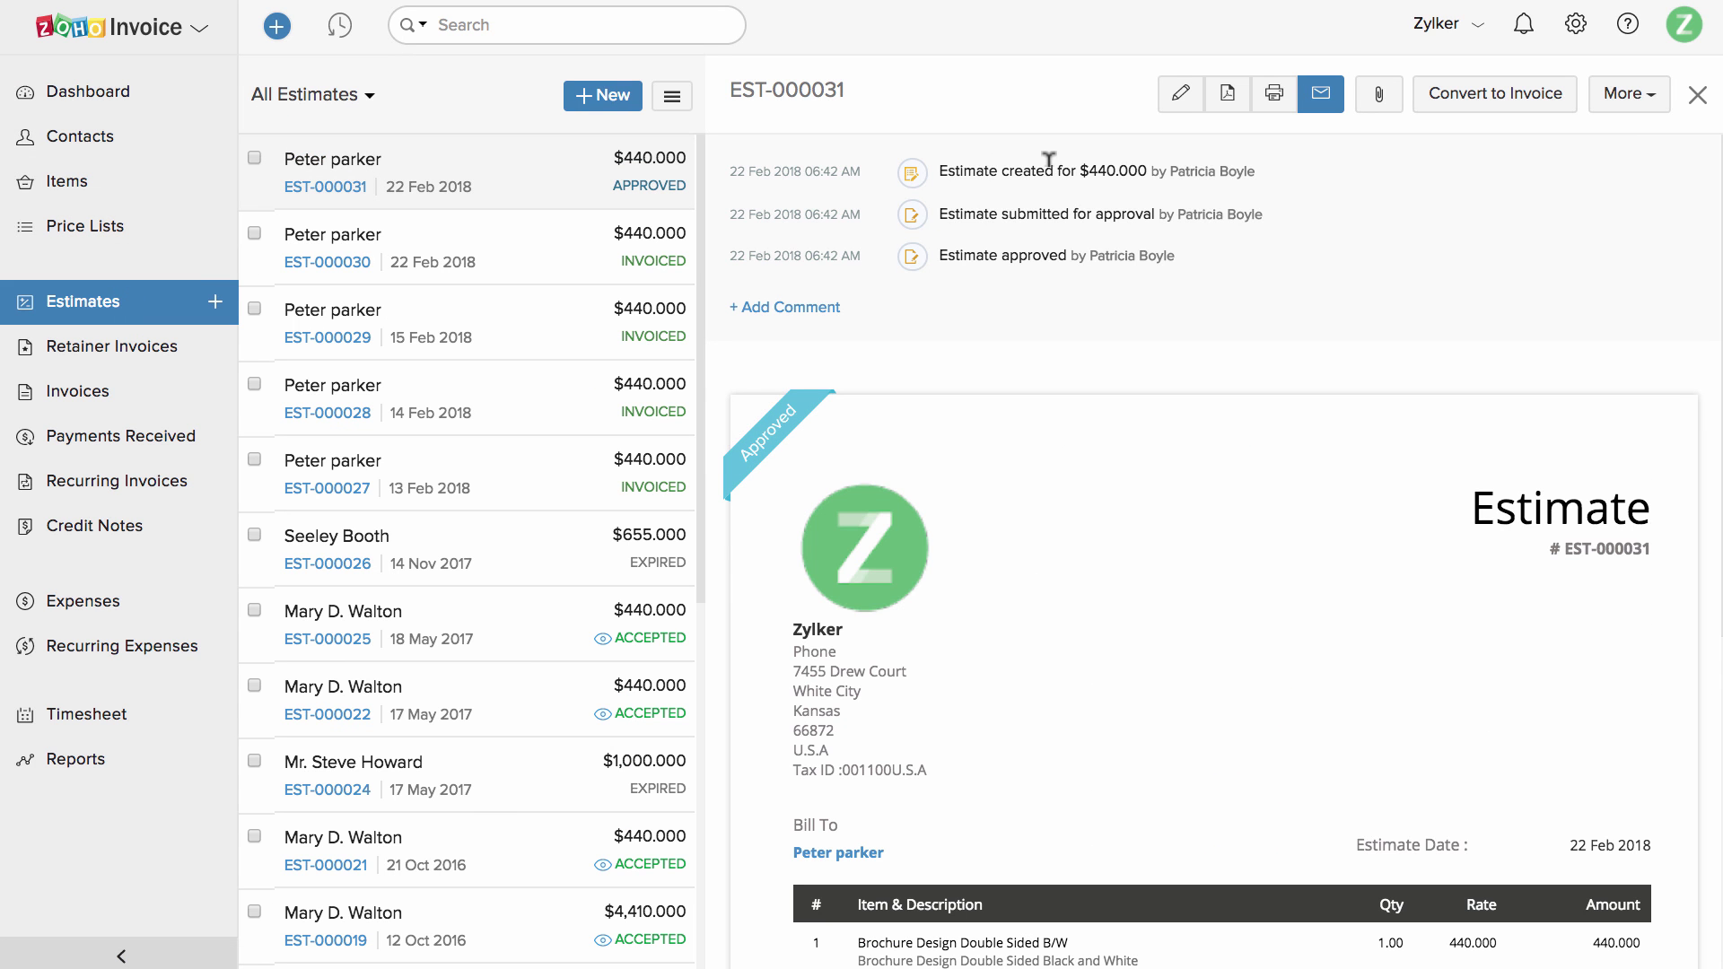
pyautogui.click(1468, 95)
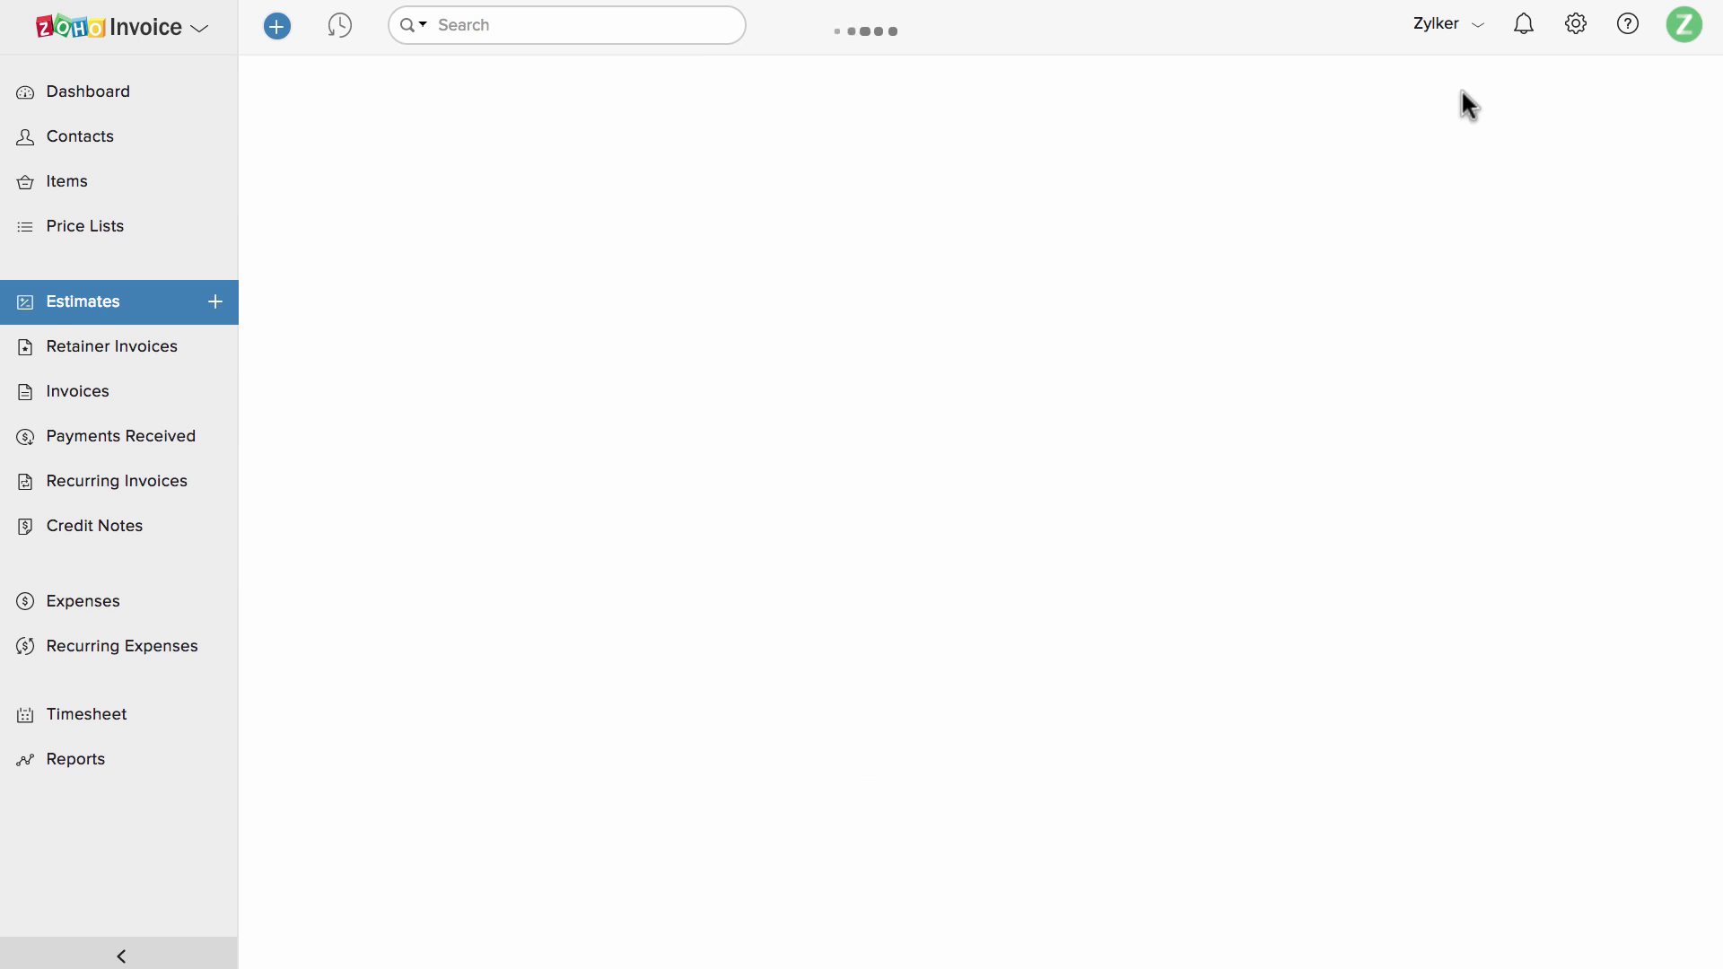
pyautogui.scroll(-7, 1458, 346)
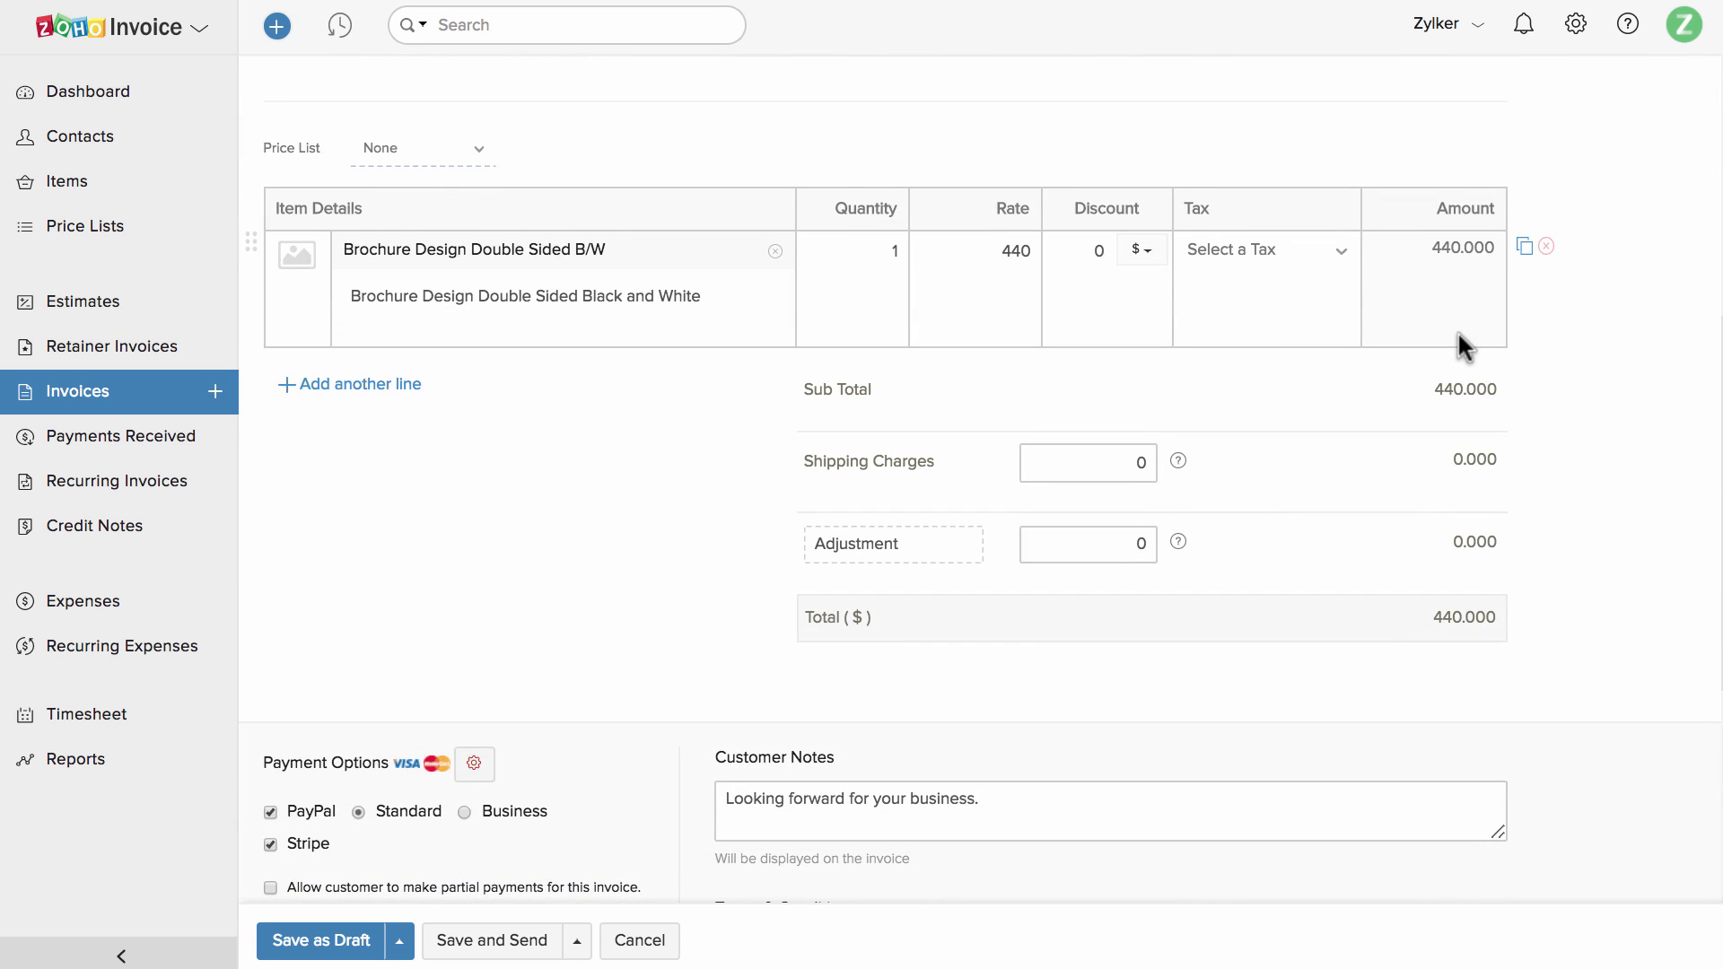
pyautogui.scroll(-1, 1457, 333)
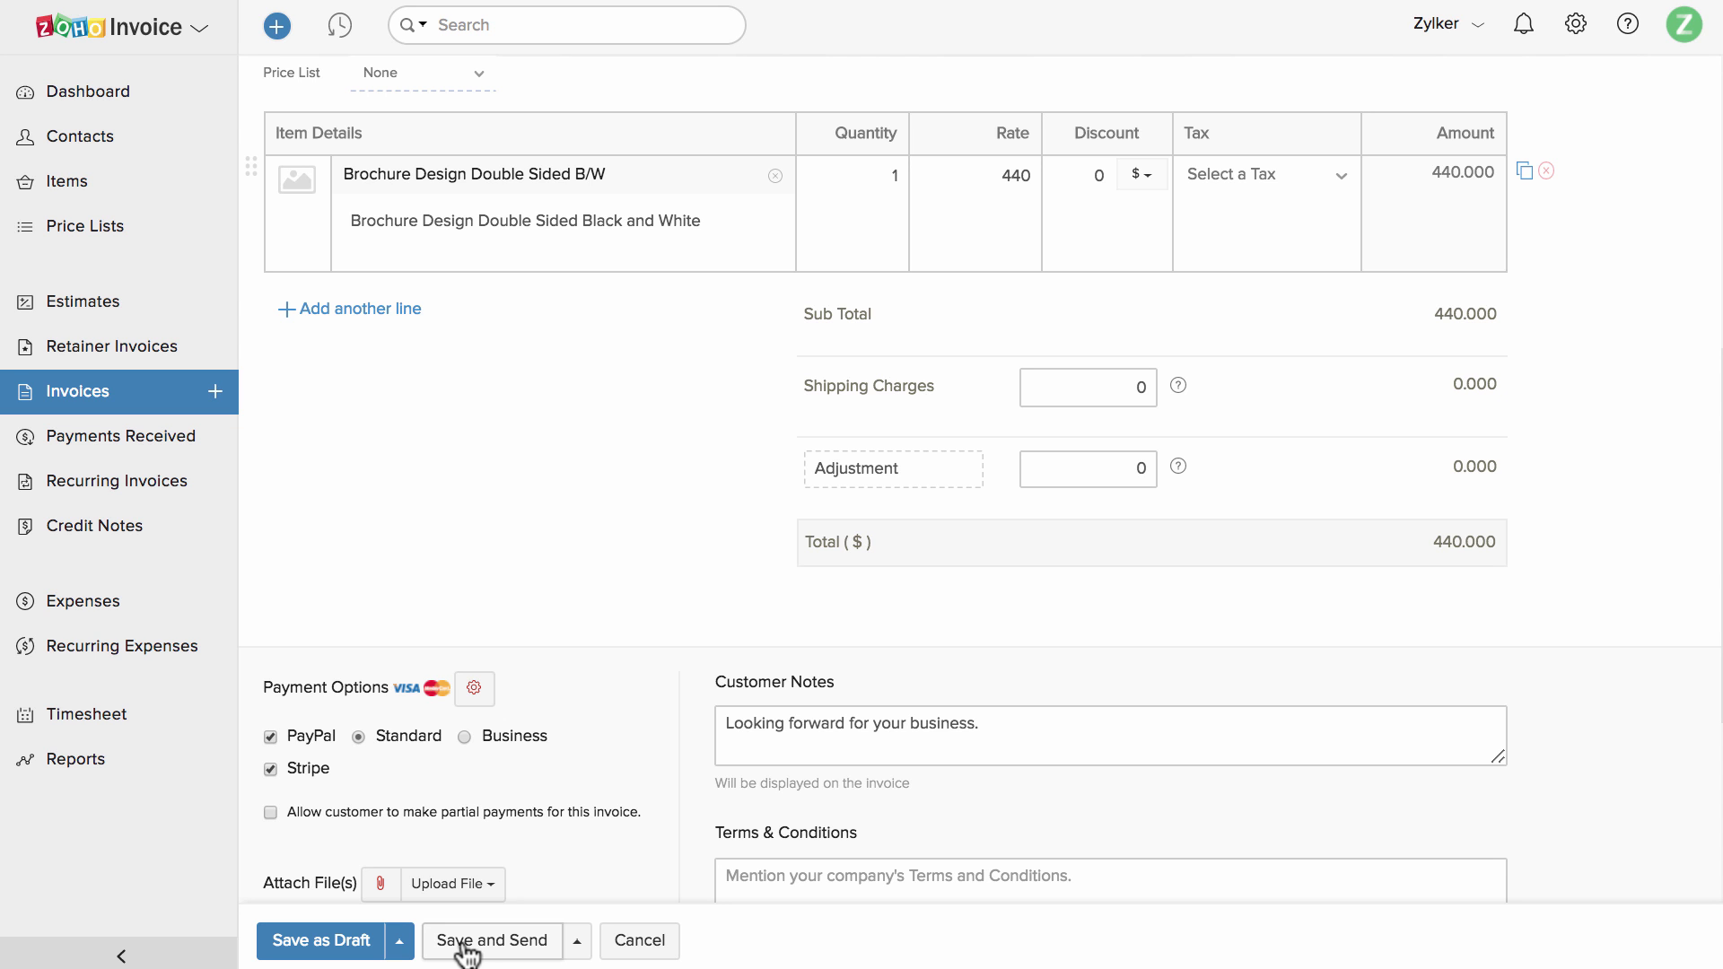
pyautogui.click(345, 941)
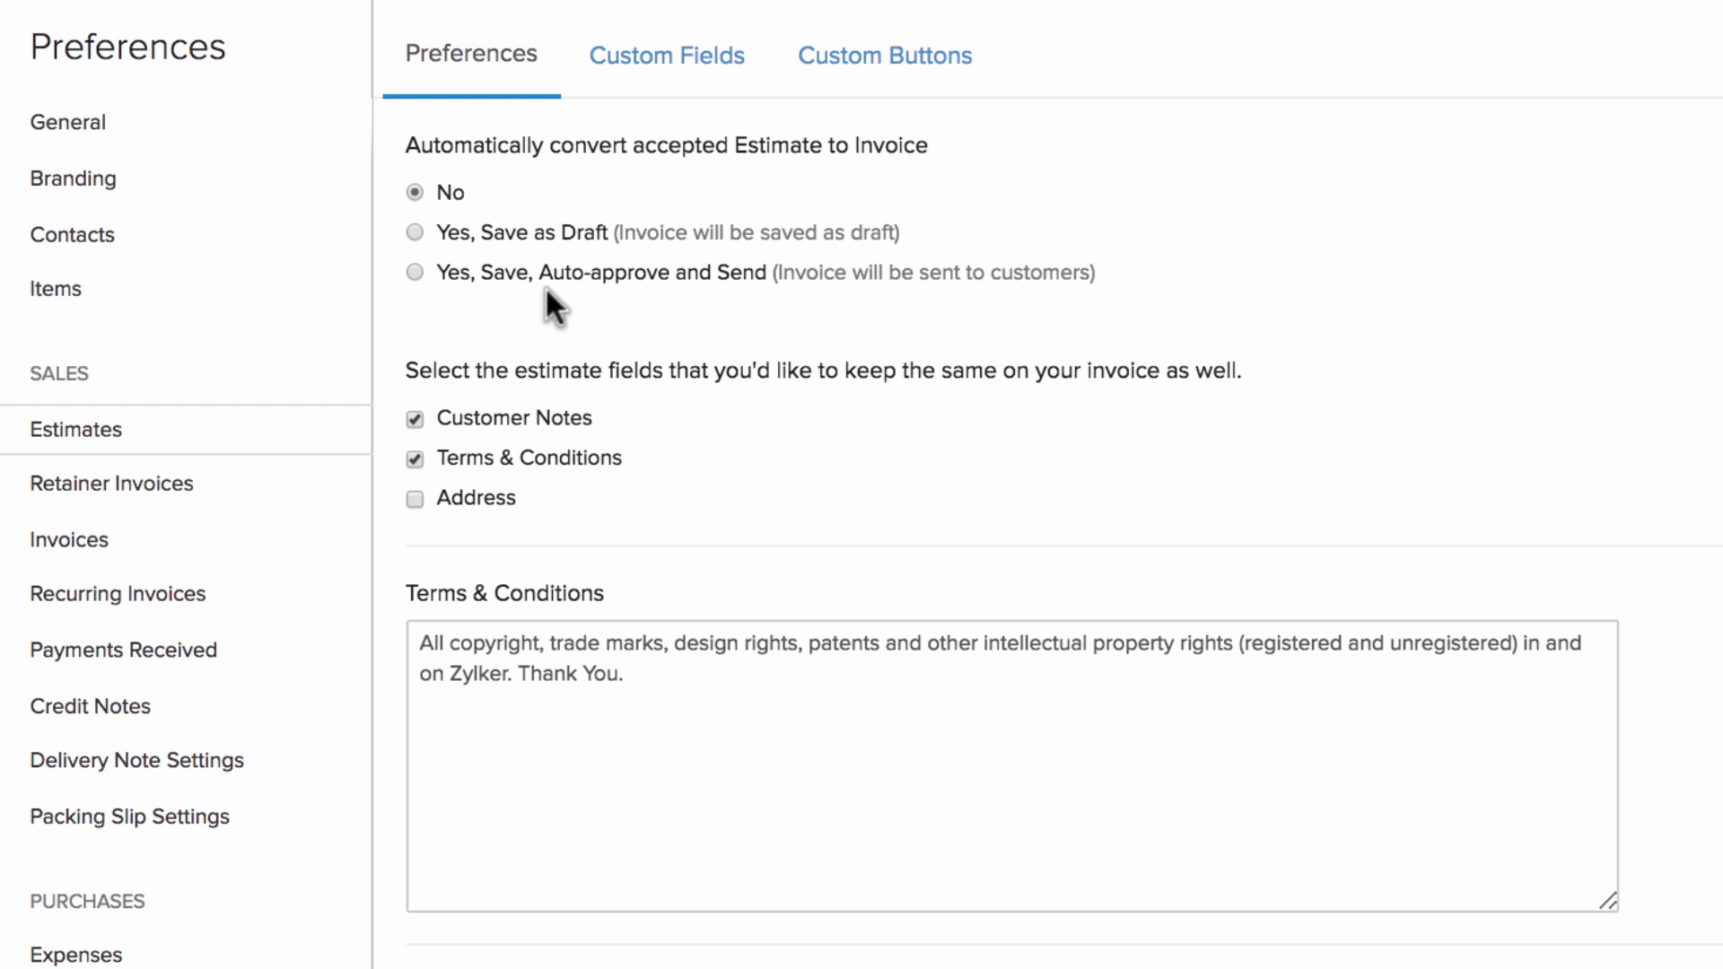
# Set accepted estimates to convert automatically to invoices with the "Yes, Save, Auto-approve and Send" option.
pyautogui.click(485, 237)
pyautogui.click(501, 284)
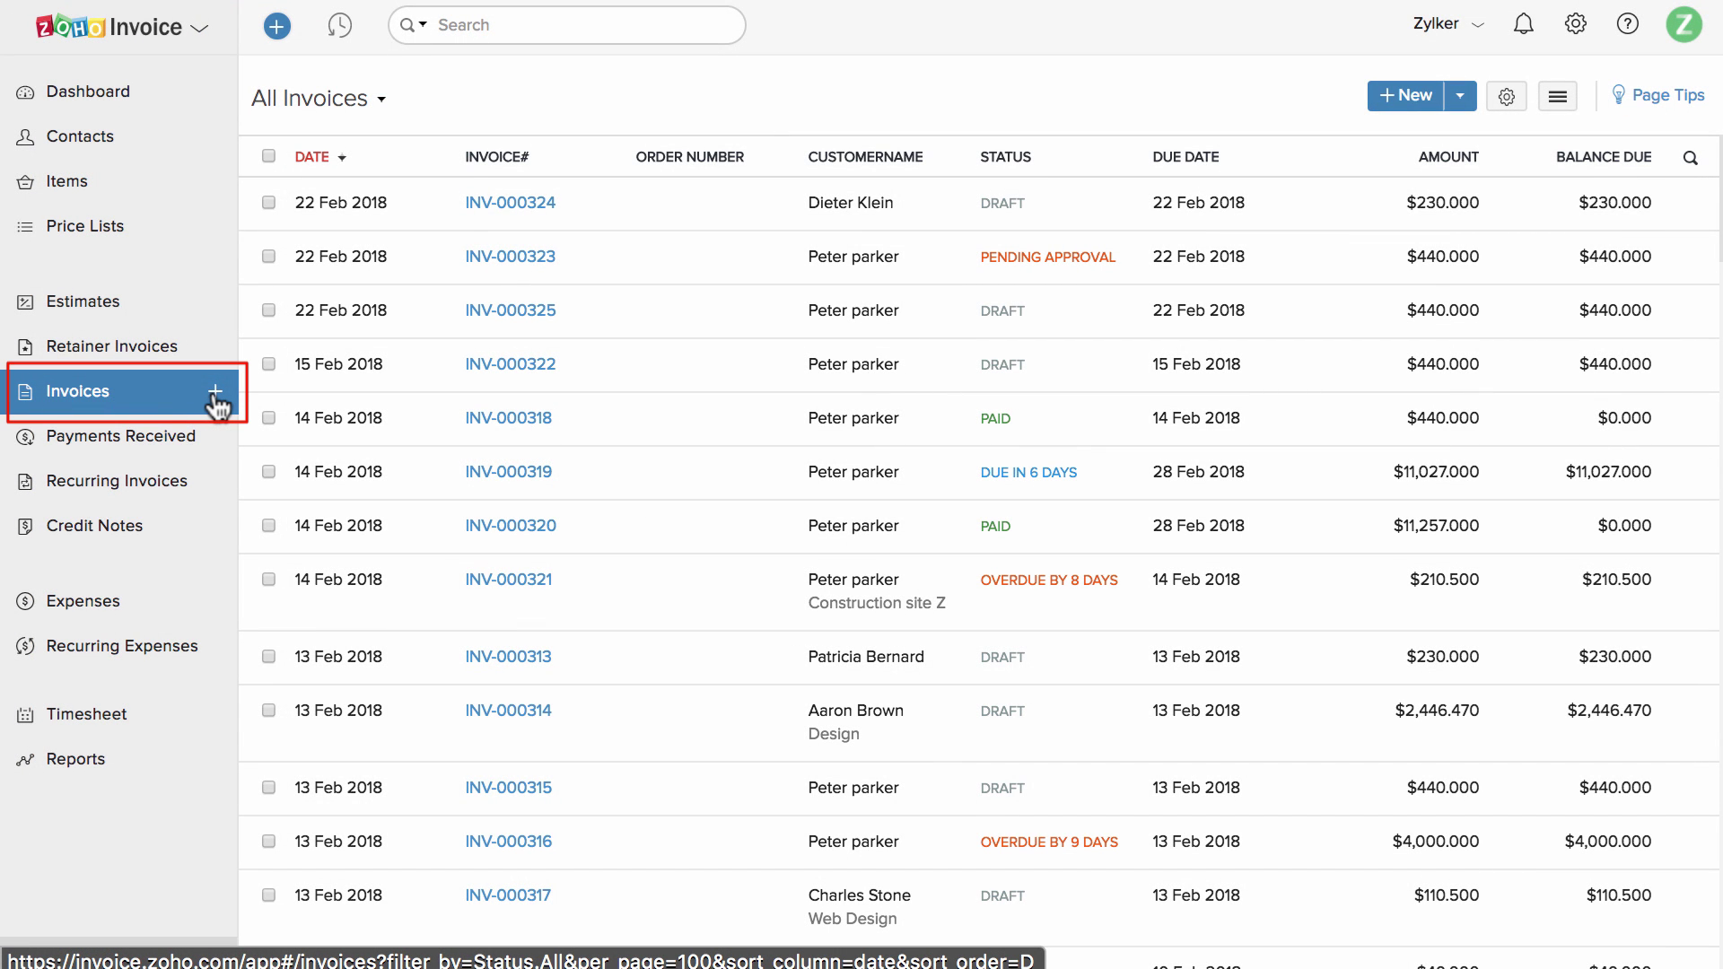
# Start a new invoice and select the same customer as on the converted estimate.
pyautogui.click(215, 395)
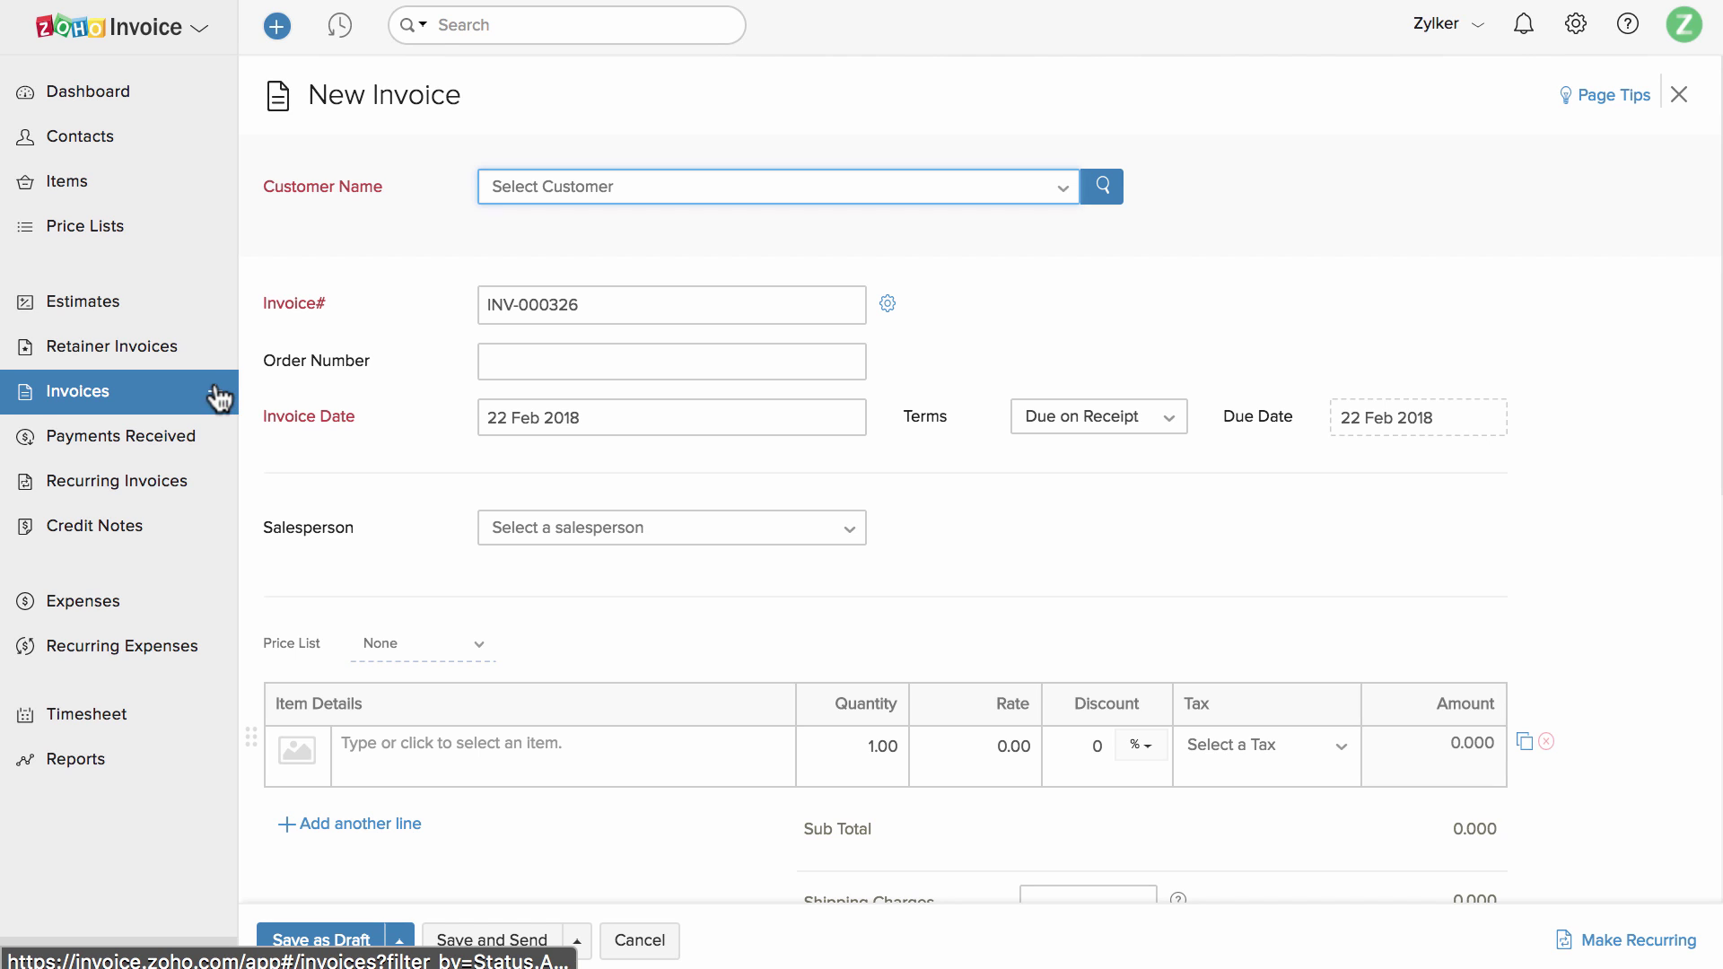
pyautogui.click(652, 185)
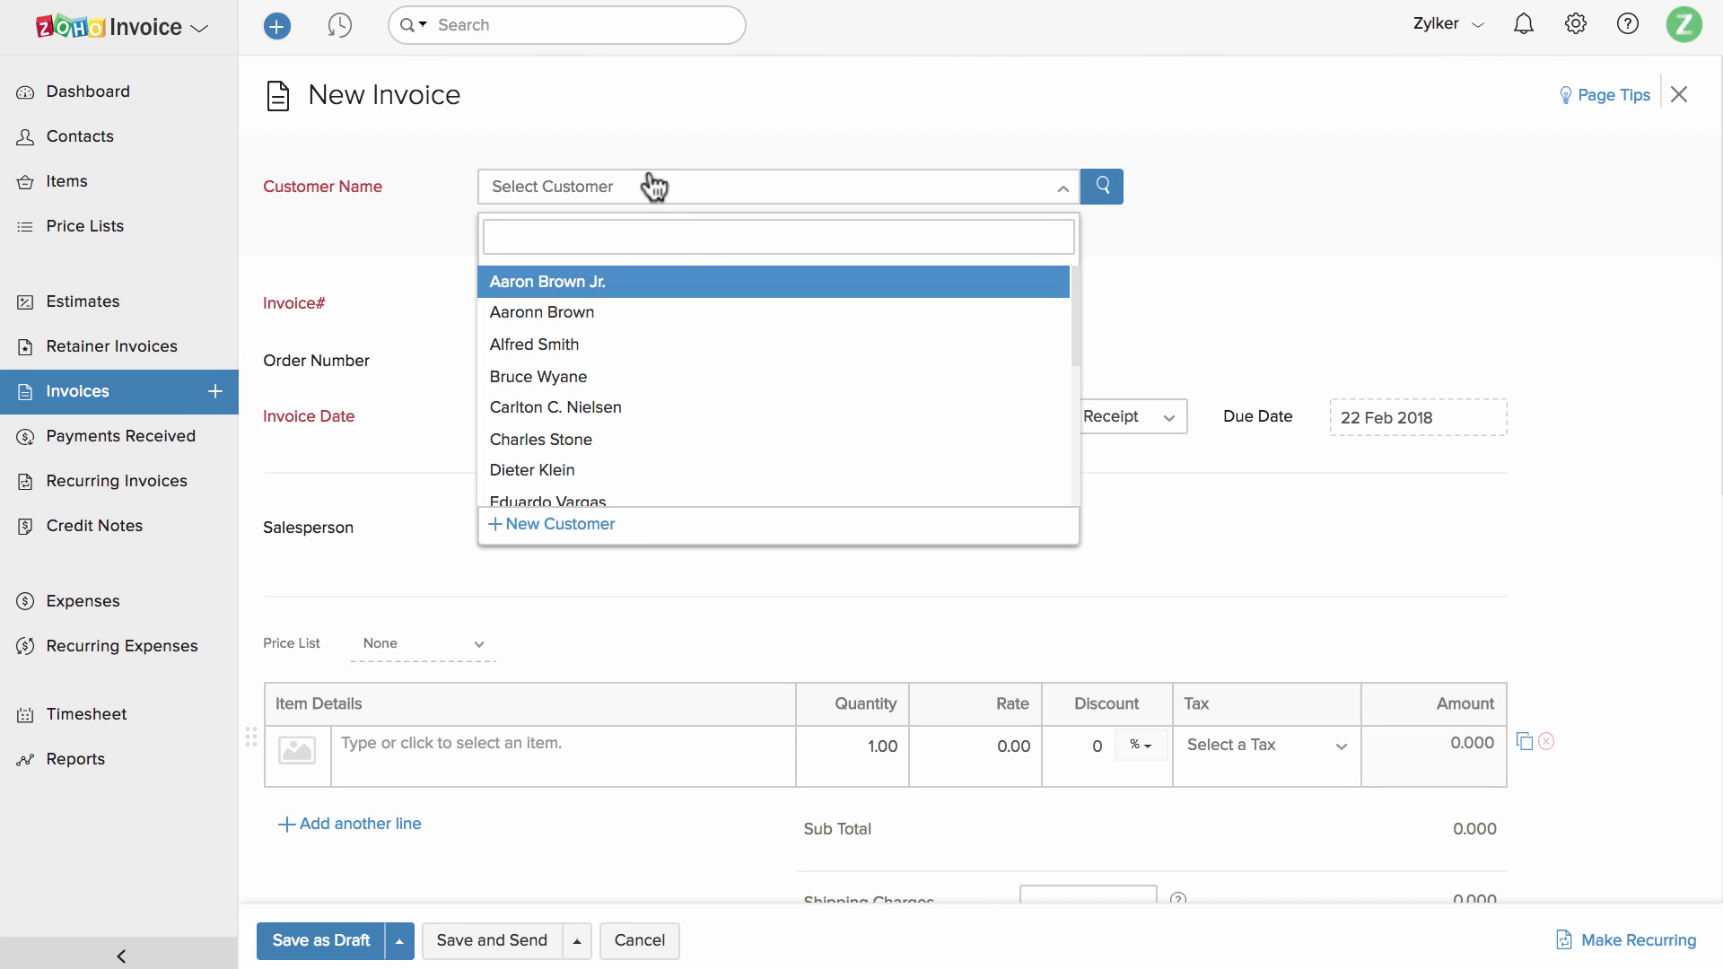
pyautogui.scroll(-5, 751, 347)
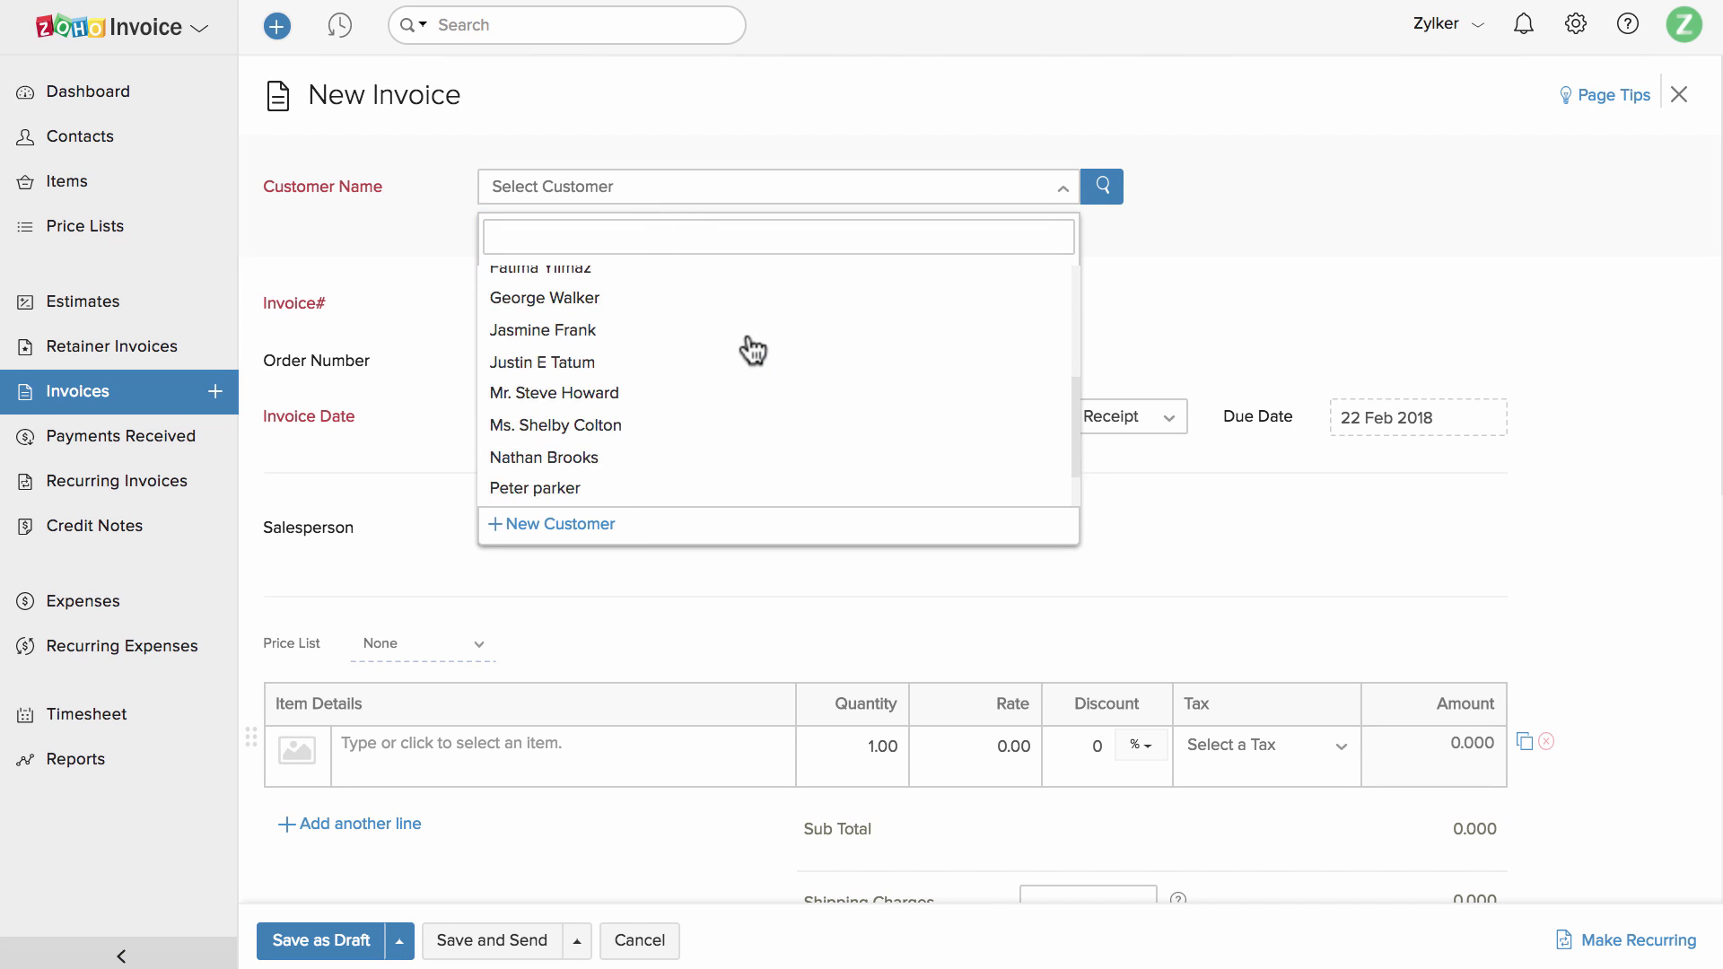
pyautogui.scroll(-3, 752, 350)
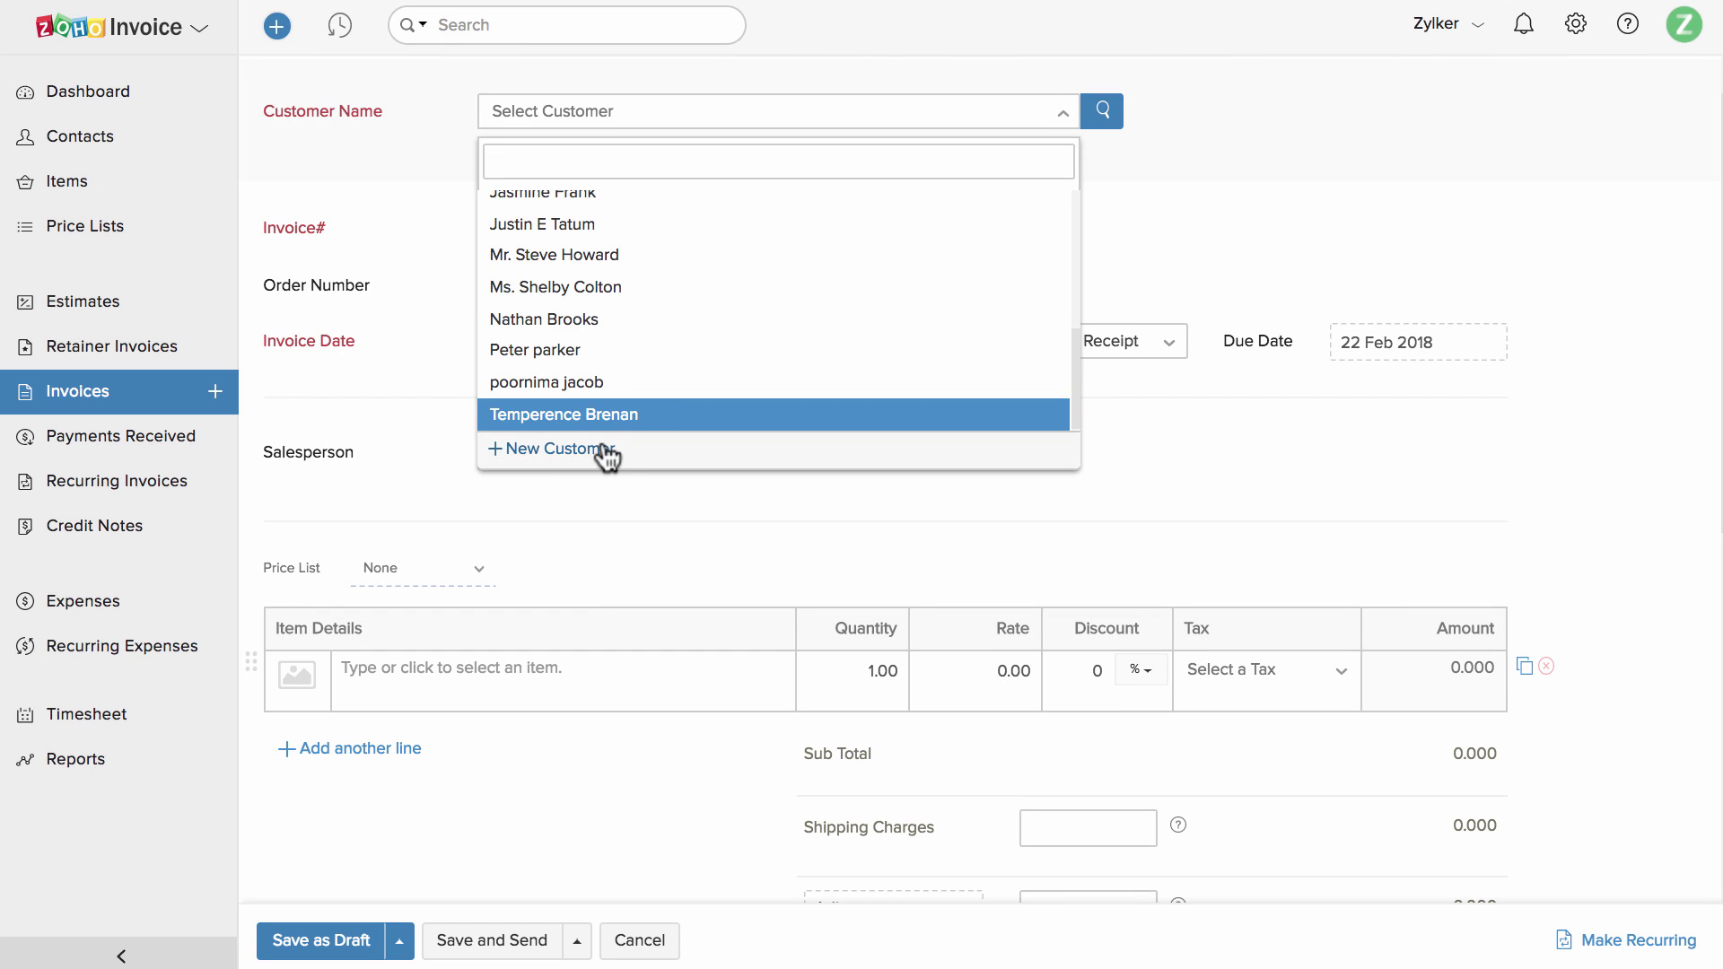
pyautogui.click(597, 350)
# Select the invoice's customer and look at the invoice number auto-generation options, leaving them unchanged.
pyautogui.click(675, 314)
pyautogui.click(887, 328)
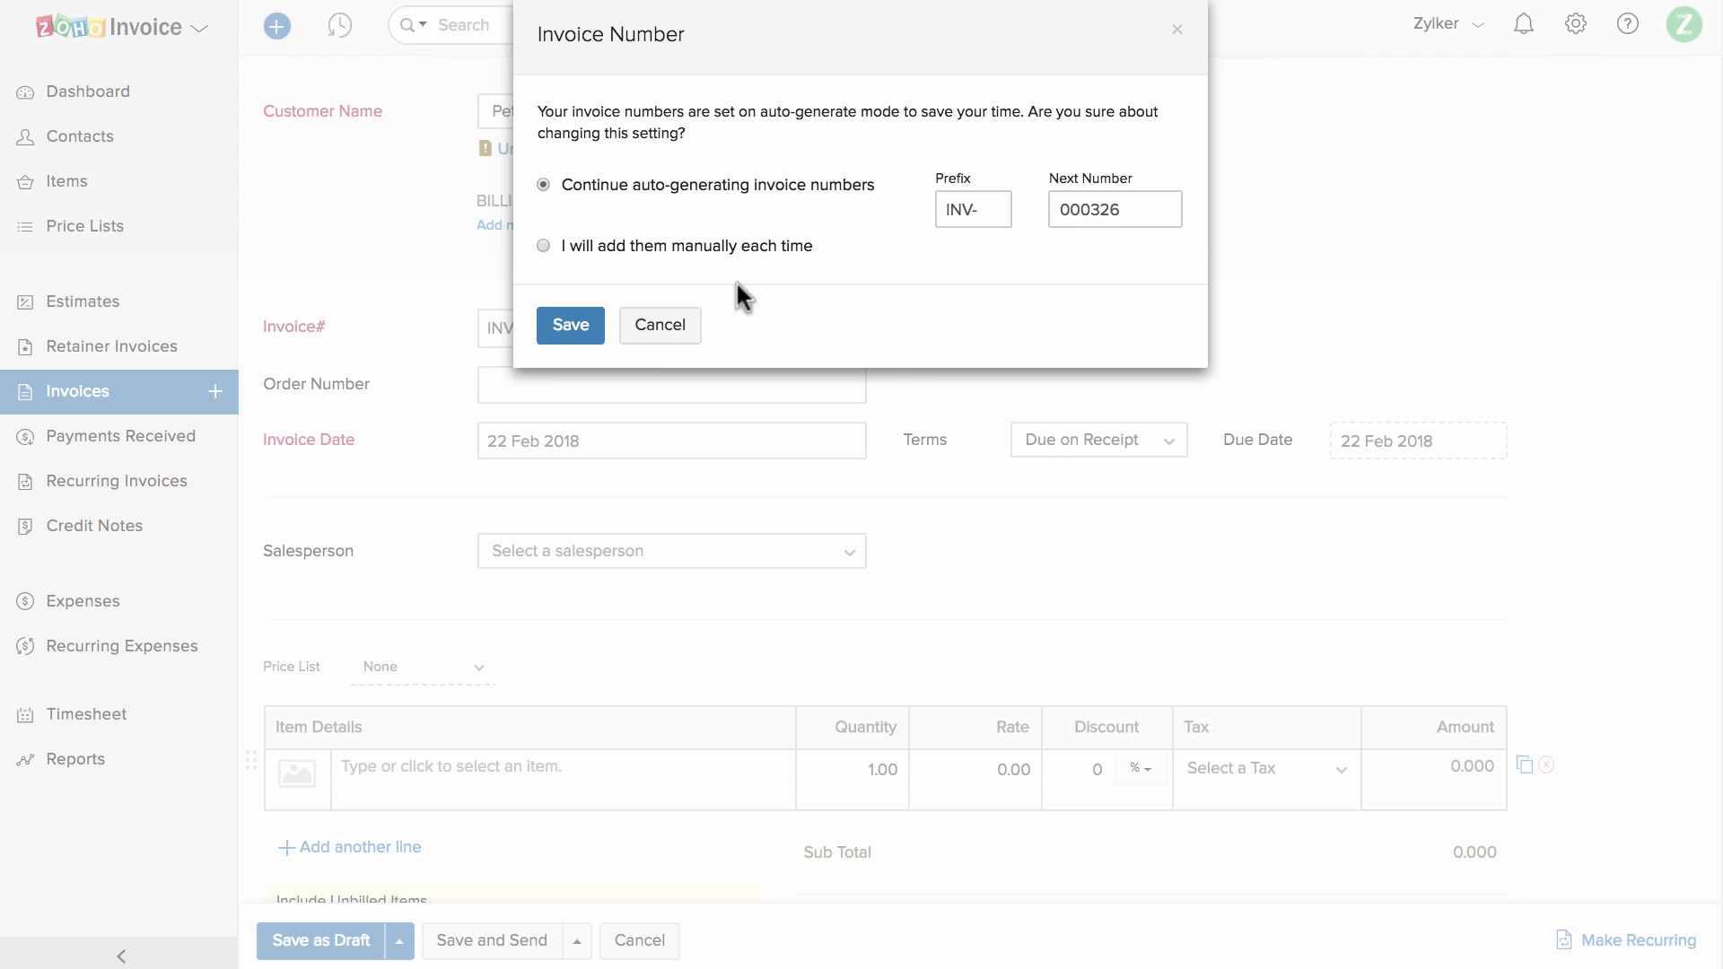
pyautogui.click(660, 331)
# Set the invoice's payment terms to Custom with a due date of 28 Feb 2018.
pyautogui.click(1091, 462)
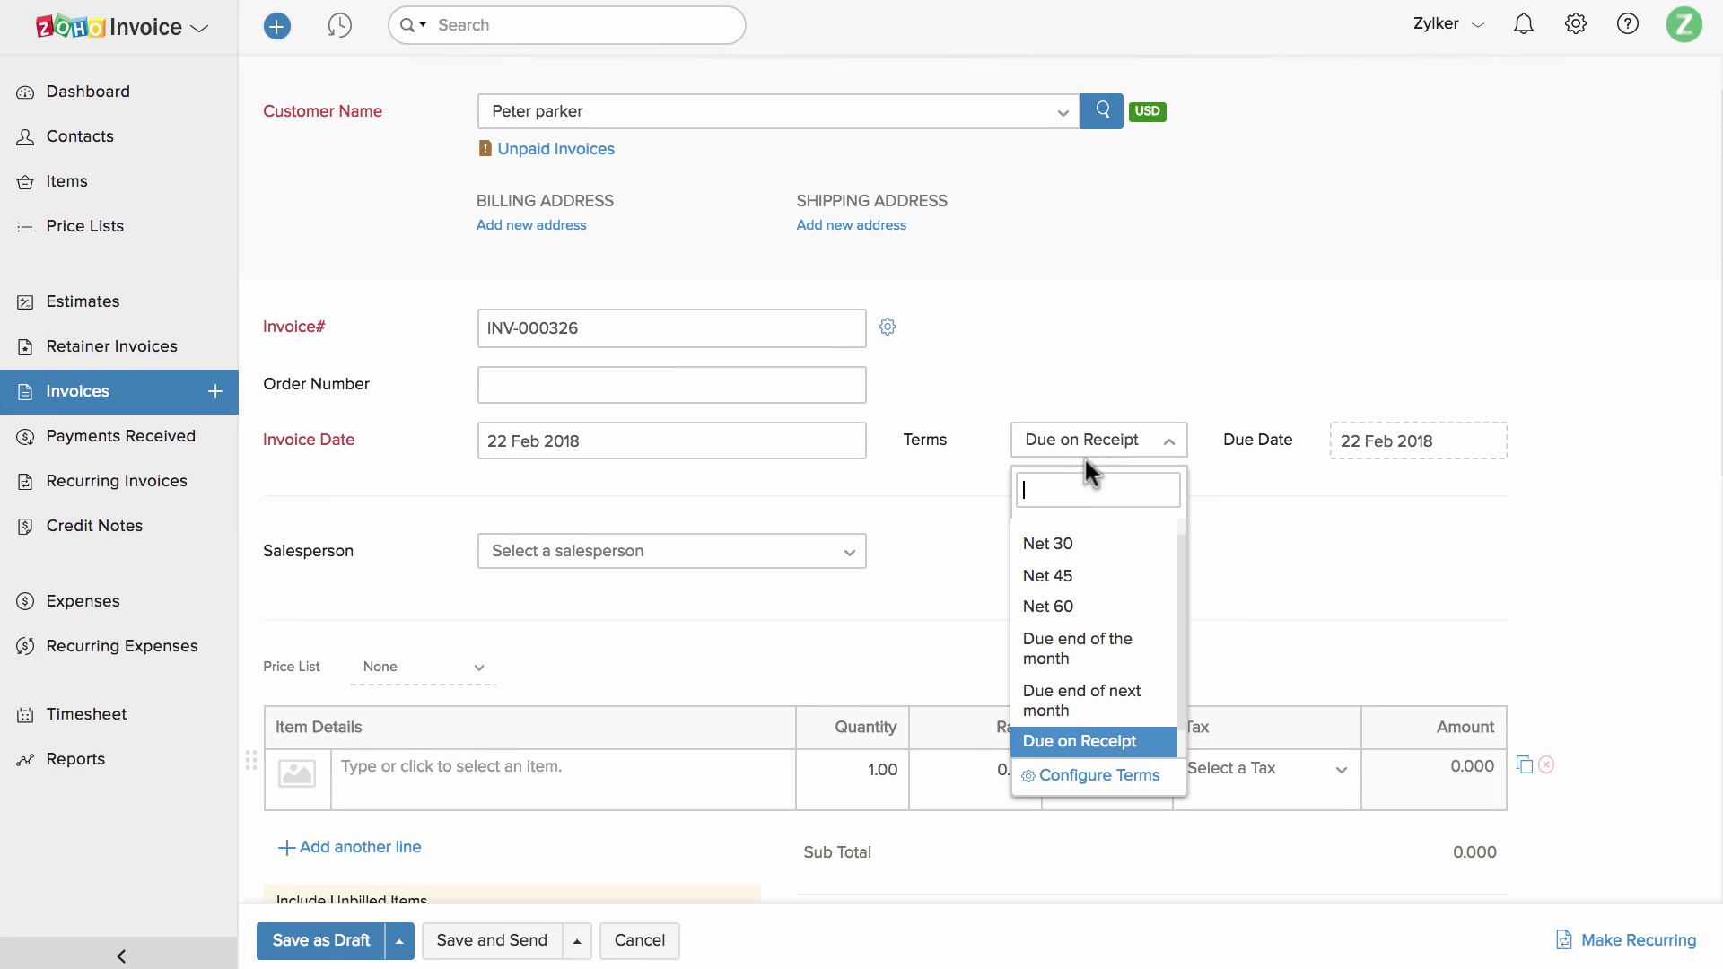
pyautogui.scroll(1, 1123, 662)
pyautogui.scroll(-3, 1131, 673)
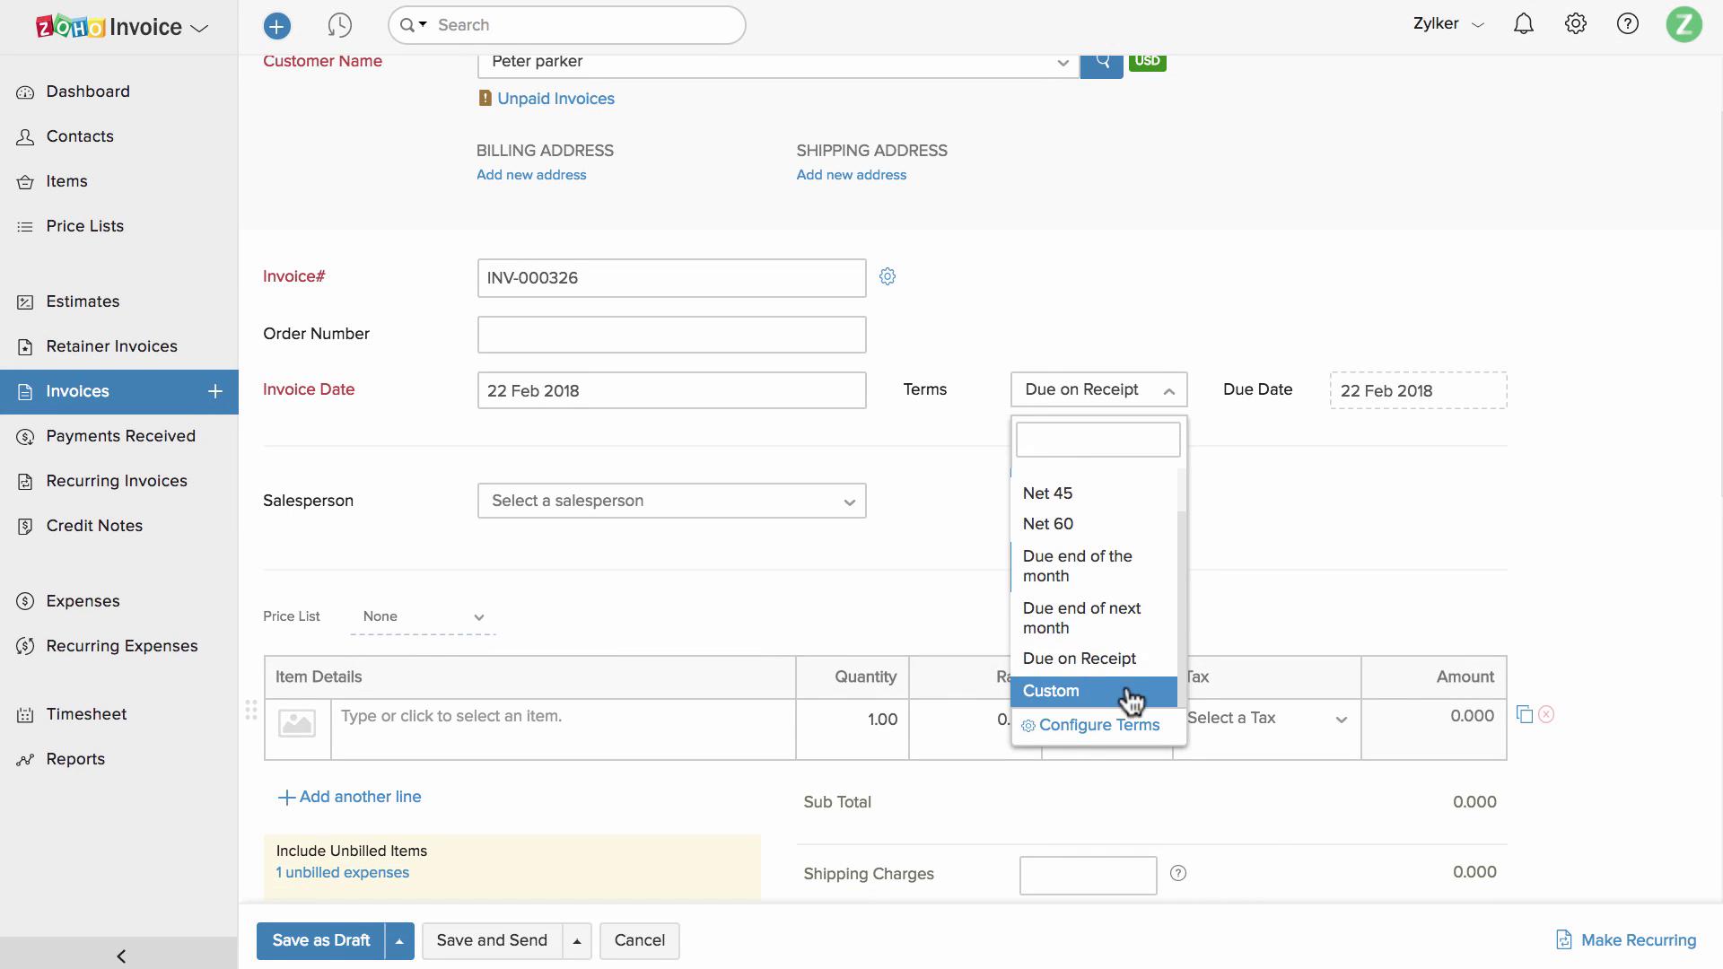
pyautogui.click(1129, 691)
pyautogui.click(1409, 387)
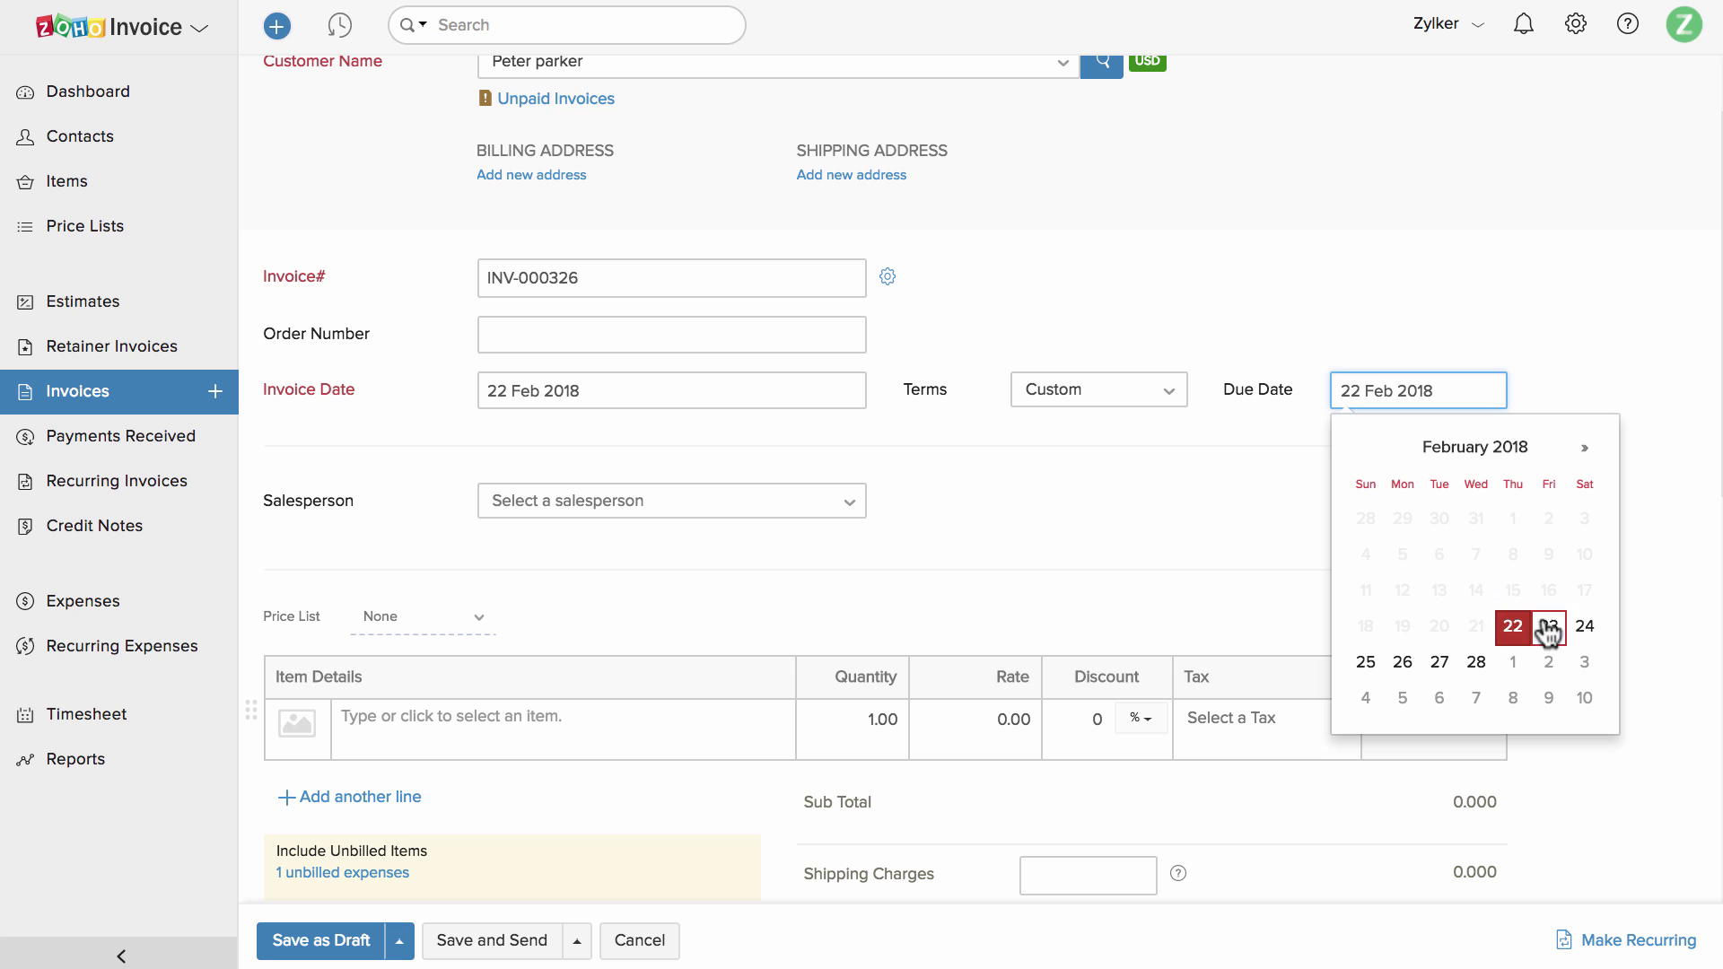
pyautogui.click(1477, 662)
# Look through the available salespersons for the invoice without assigning one.
pyautogui.scroll(-2, 1247, 539)
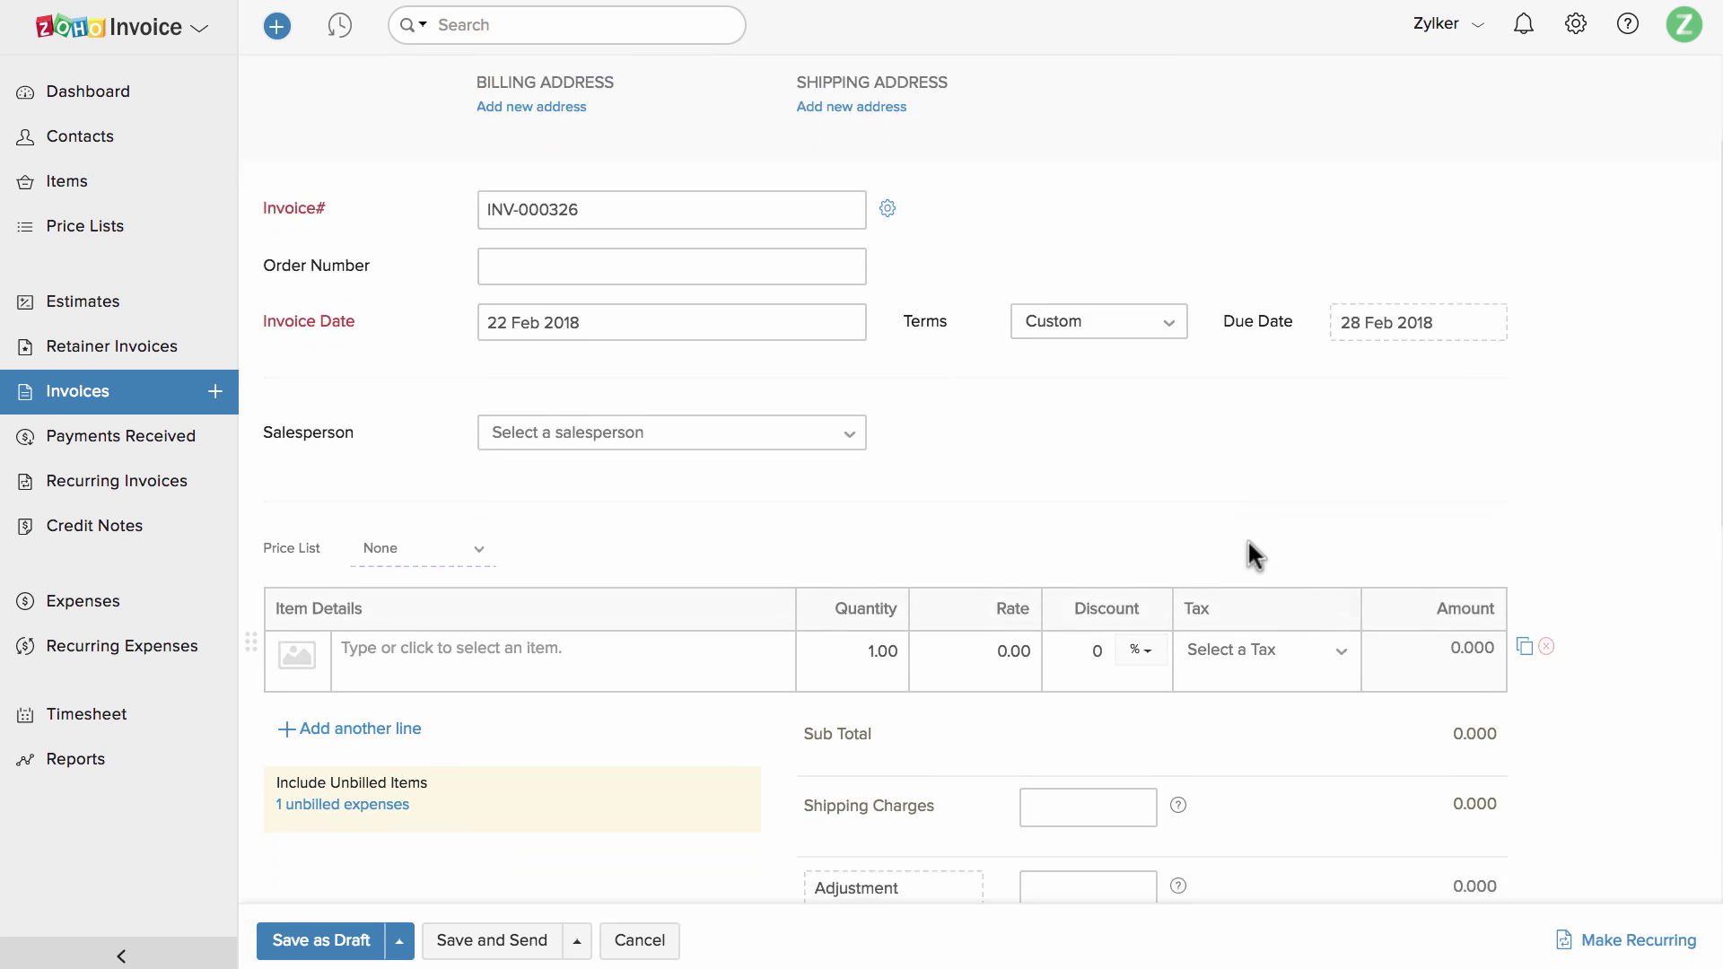
pyautogui.click(835, 420)
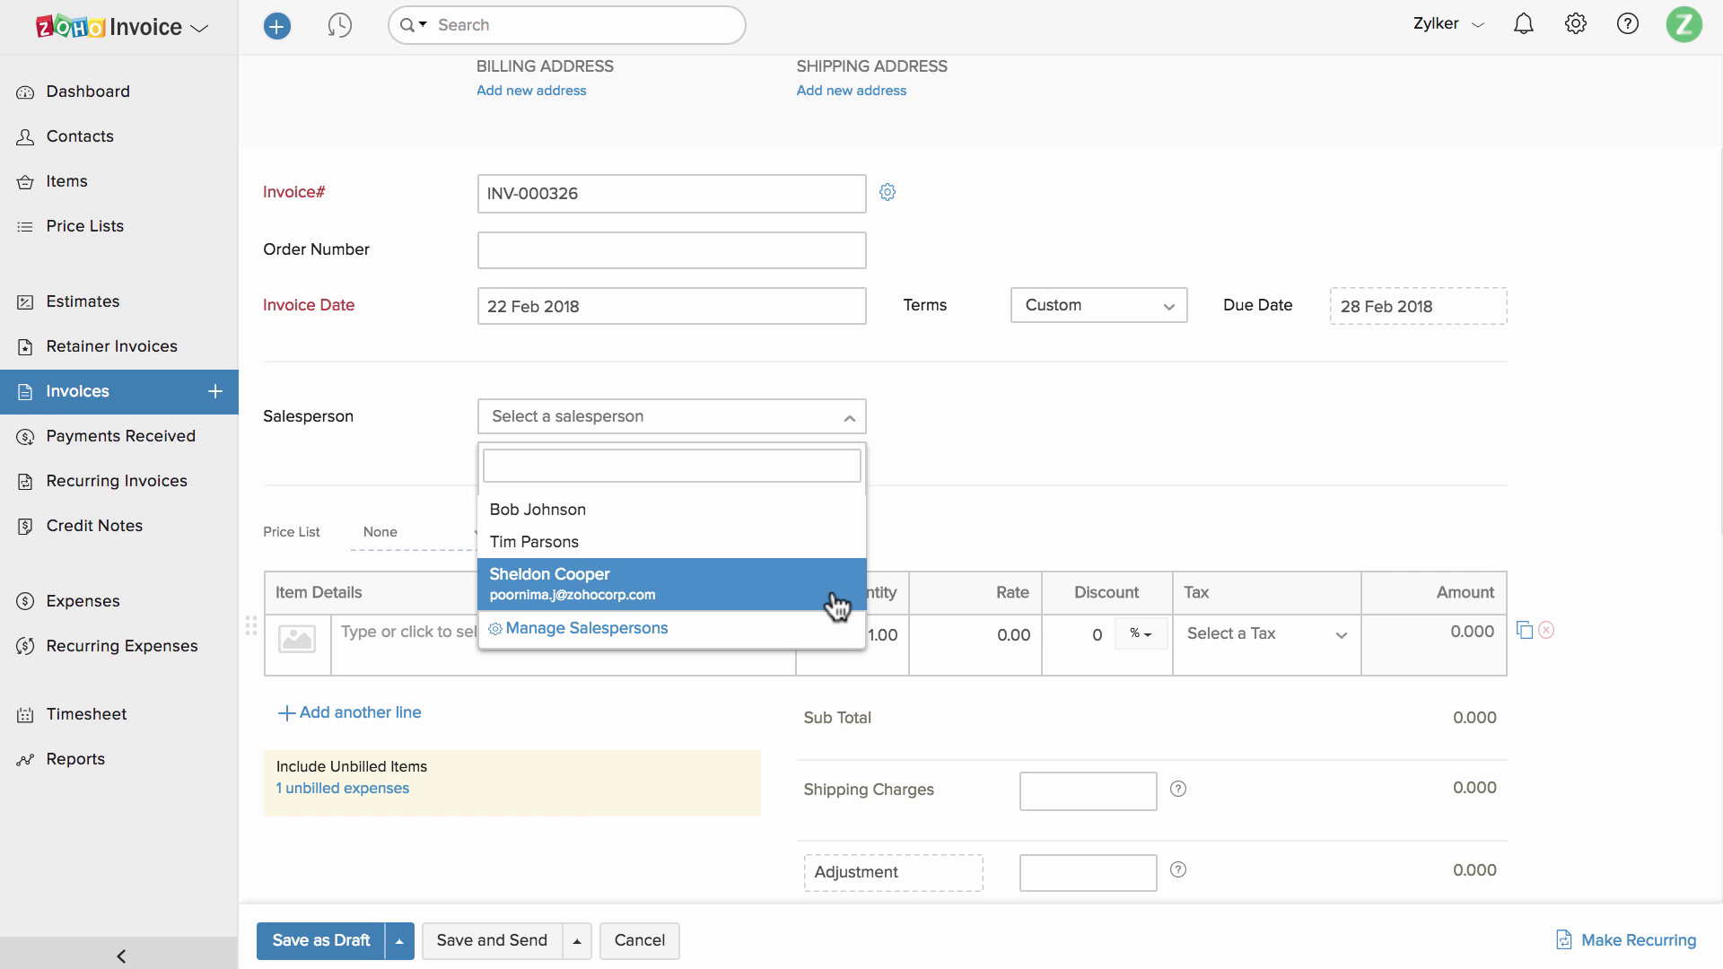
pyautogui.click(923, 492)
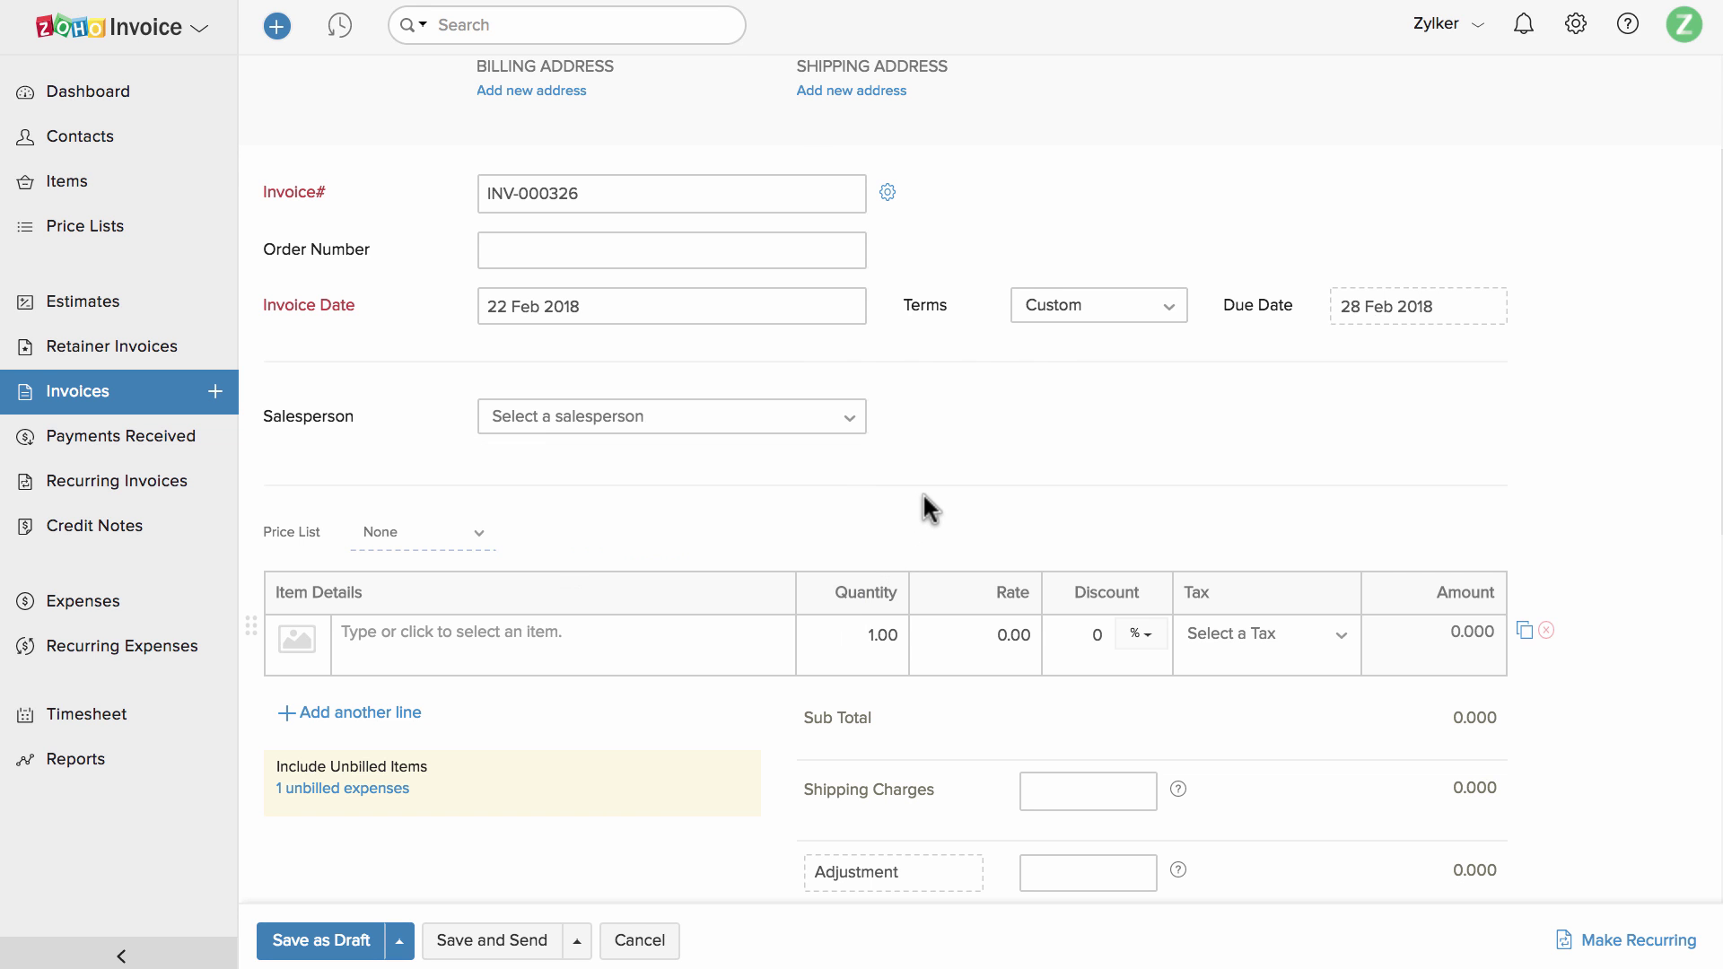
# Add the item "Brochure Design Double Sided B/W" as the invoice's first line.
pyautogui.scroll(-5, 923, 492)
pyautogui.click(569, 277)
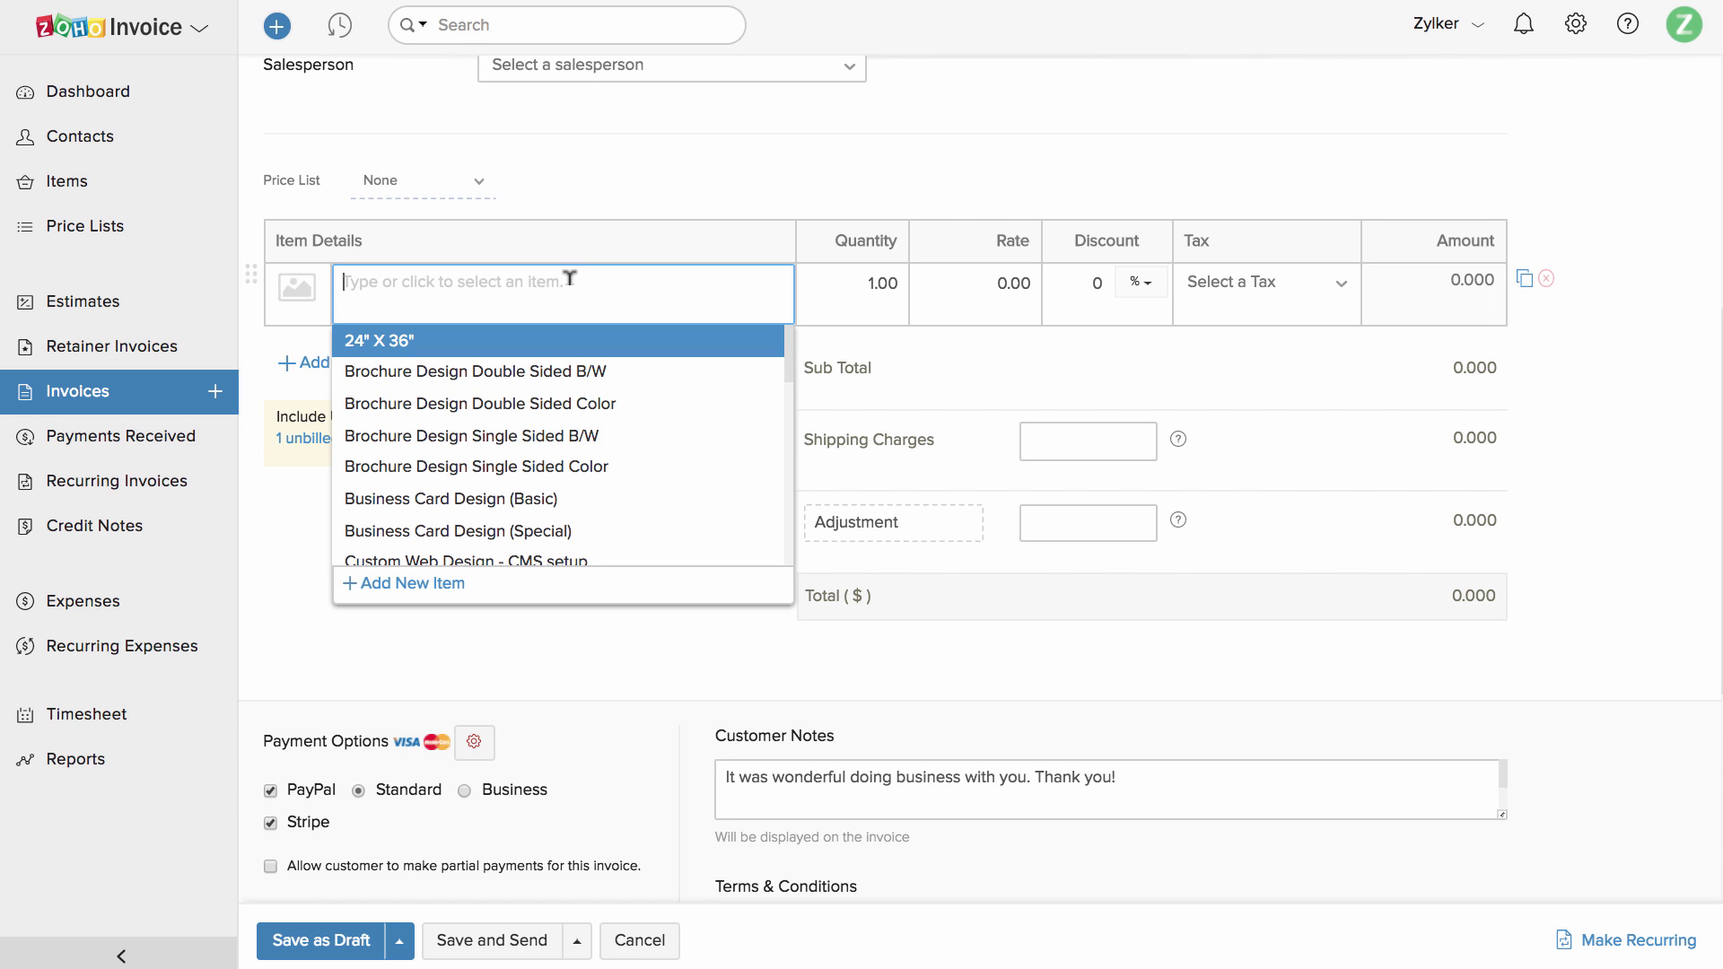
pyautogui.click(571, 370)
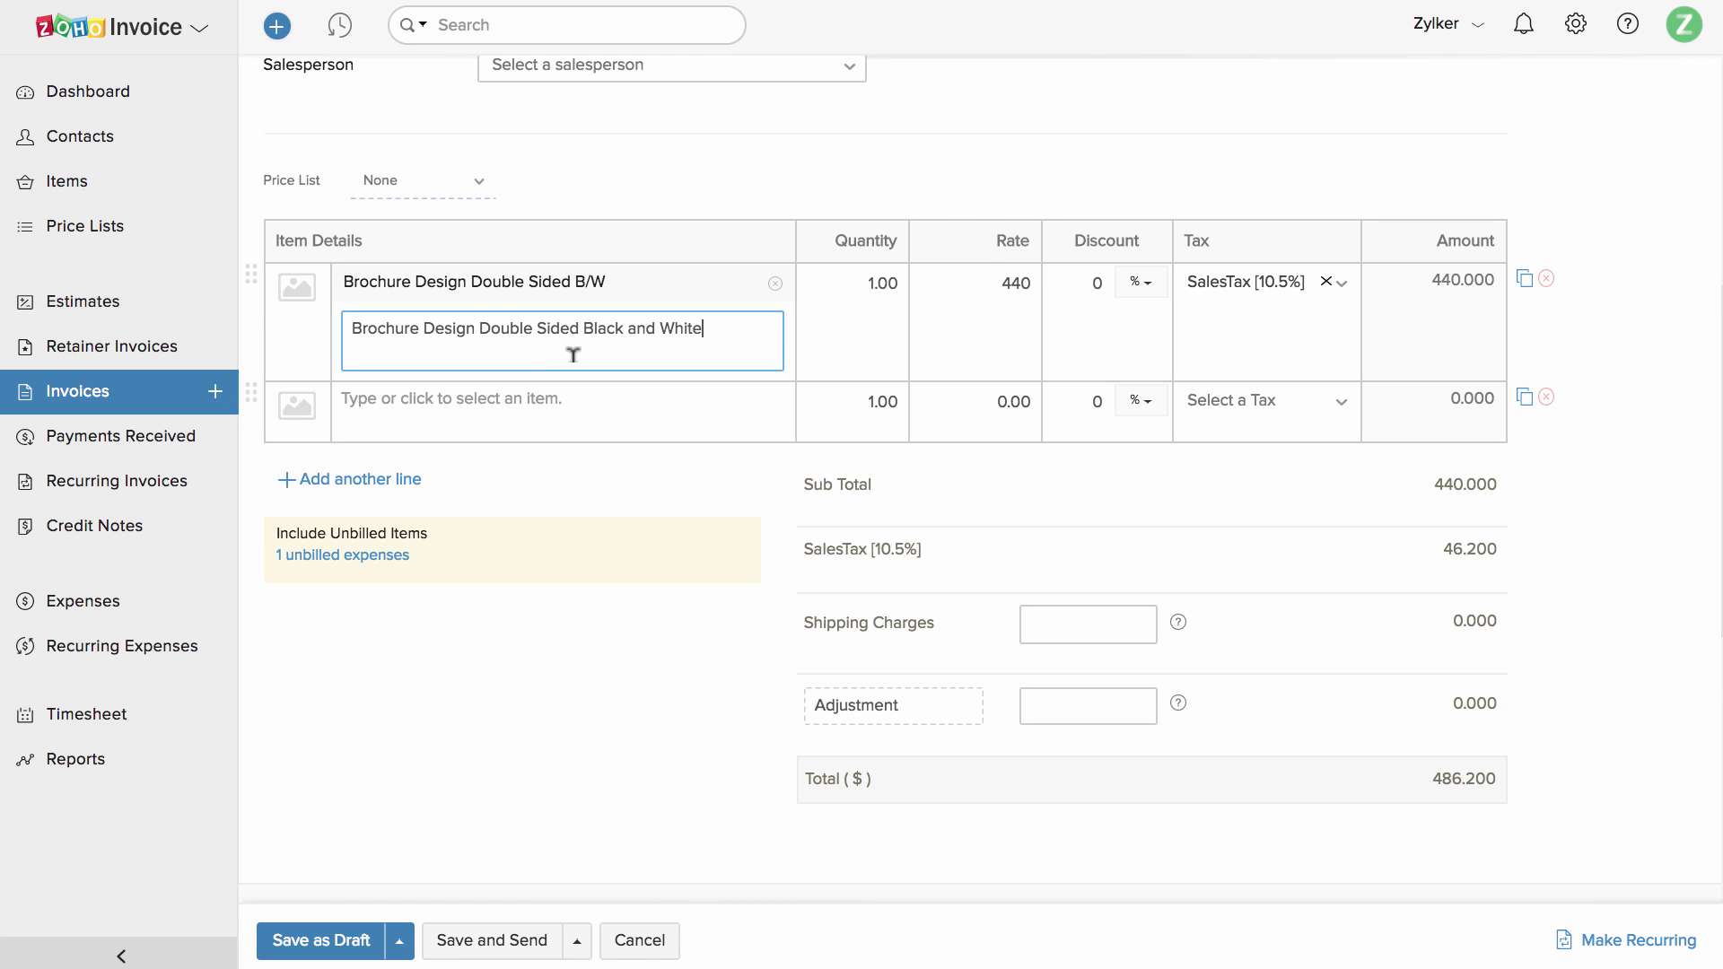
# View the form for creating a new item from the second invoice line, and close it without saving.
pyautogui.click(583, 397)
pyautogui.click(499, 702)
pyautogui.click(533, 627)
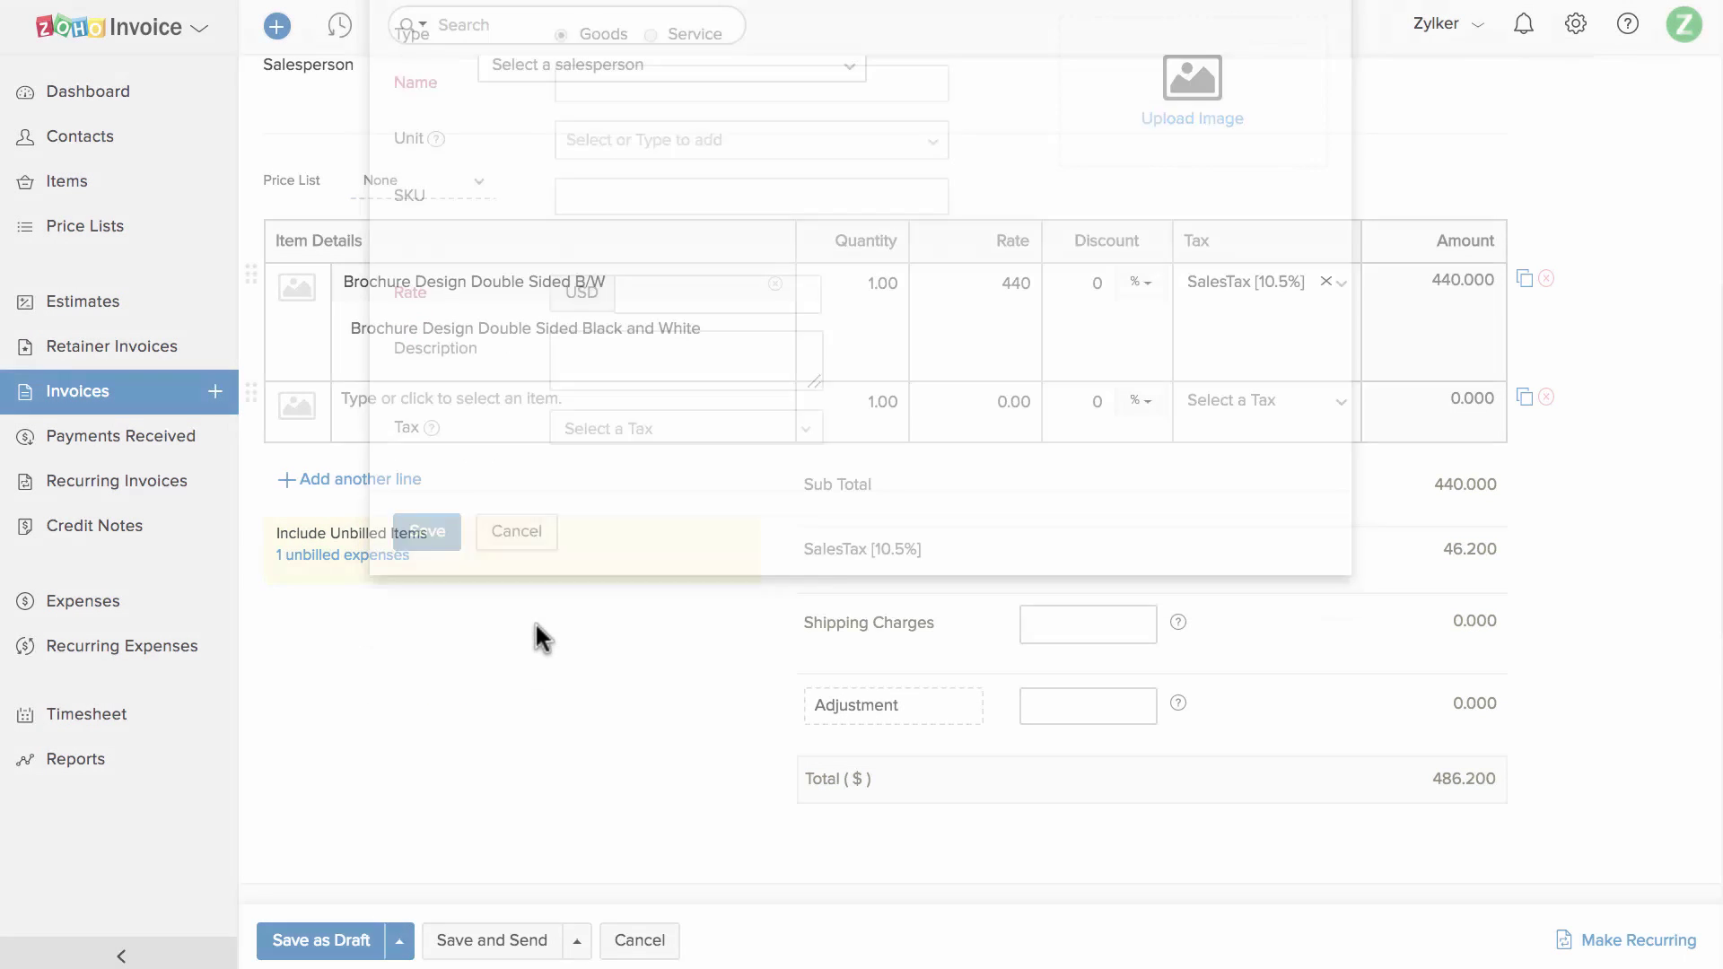
# Set the quantity of the Brochure Design Double Sided B/W line to 10.
pyautogui.click(885, 275)
pyautogui.press('BackSpace')
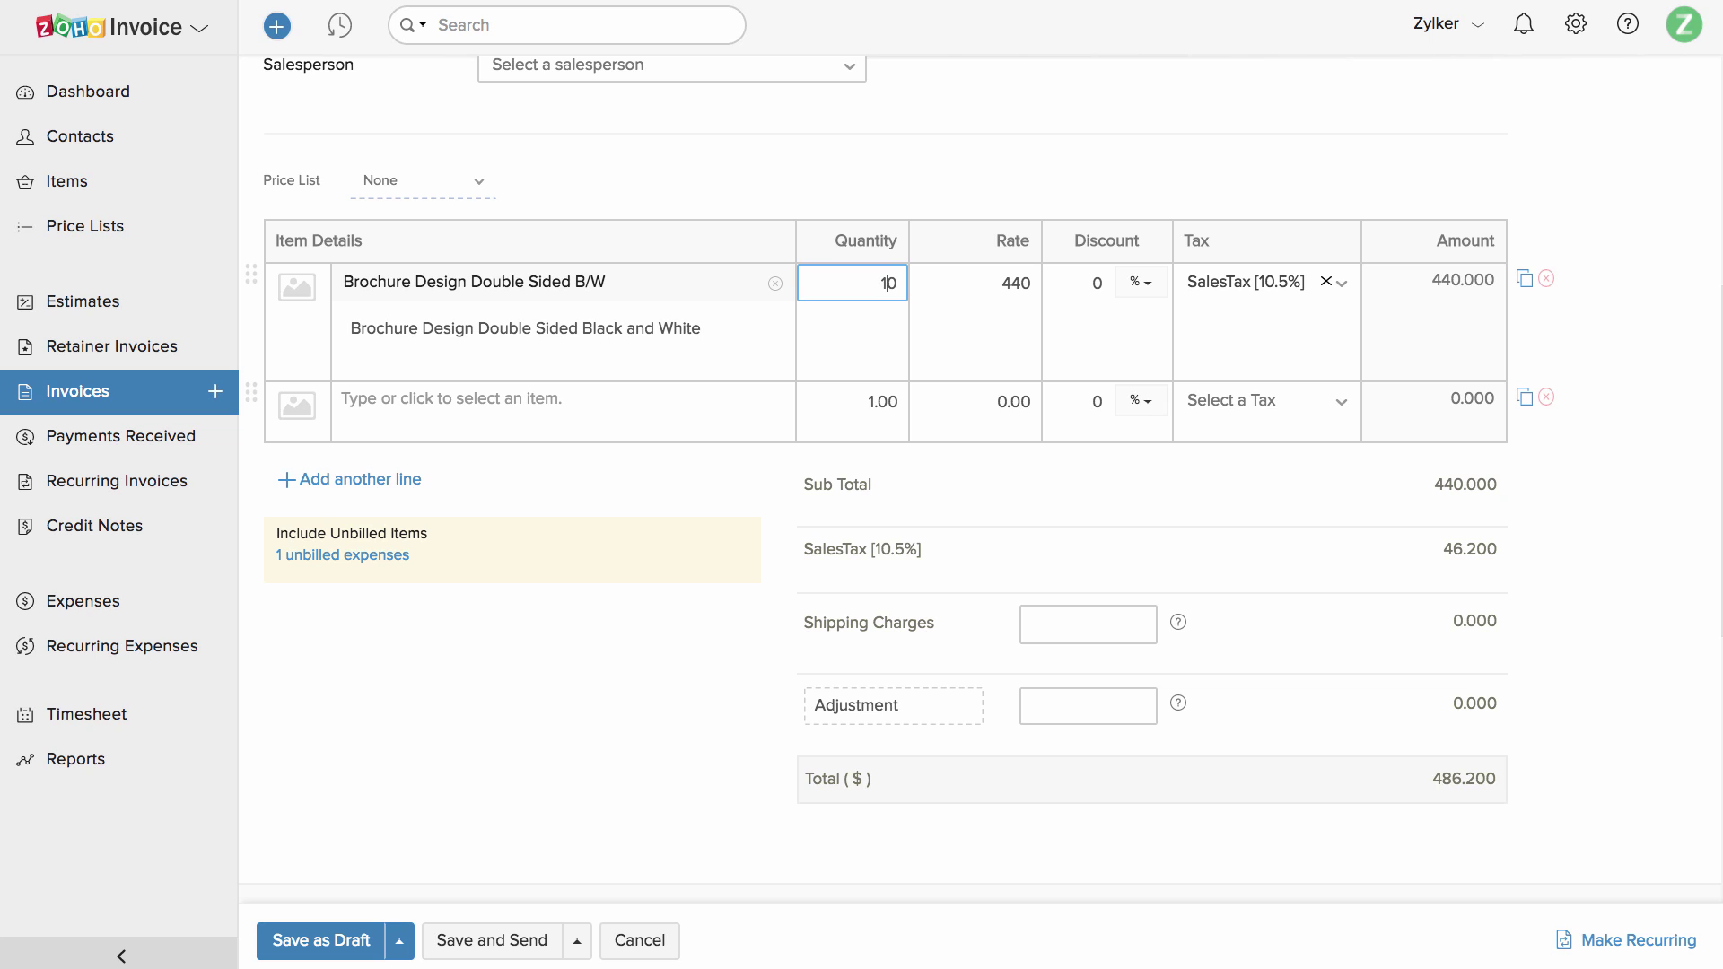
pyautogui.click(724, 465)
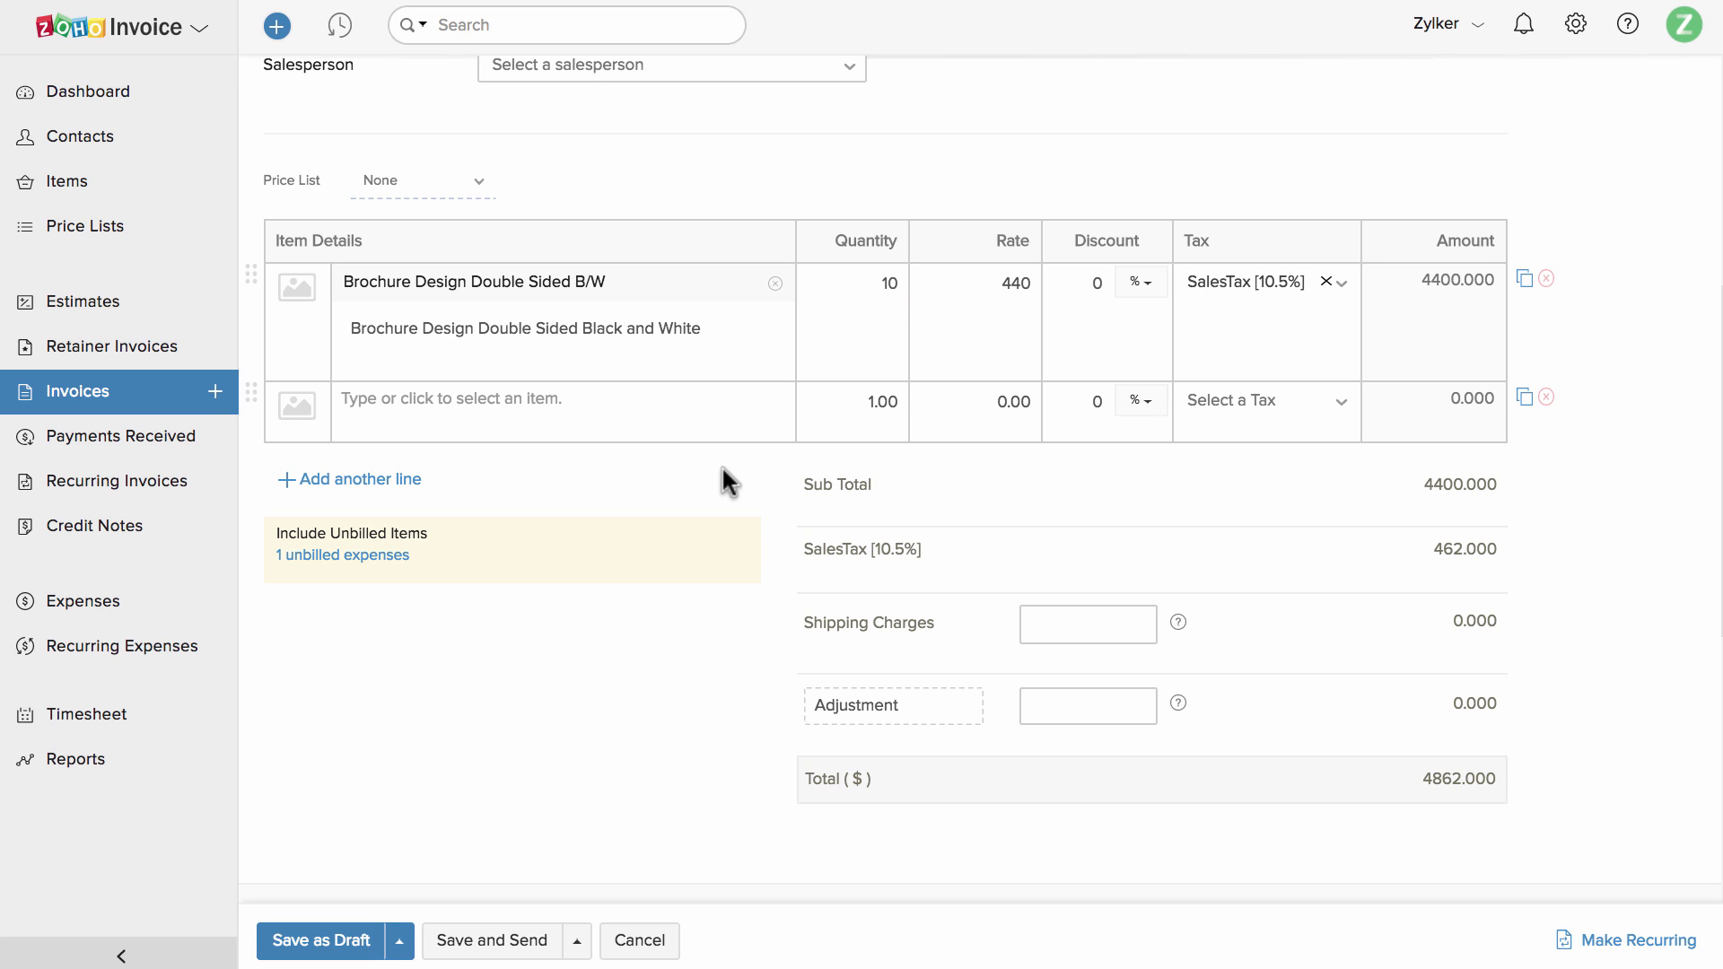
# Look at the line's % and $ discount options and the shipping charges and adjustment fields without entering values.
pyautogui.scroll(-2, 721, 465)
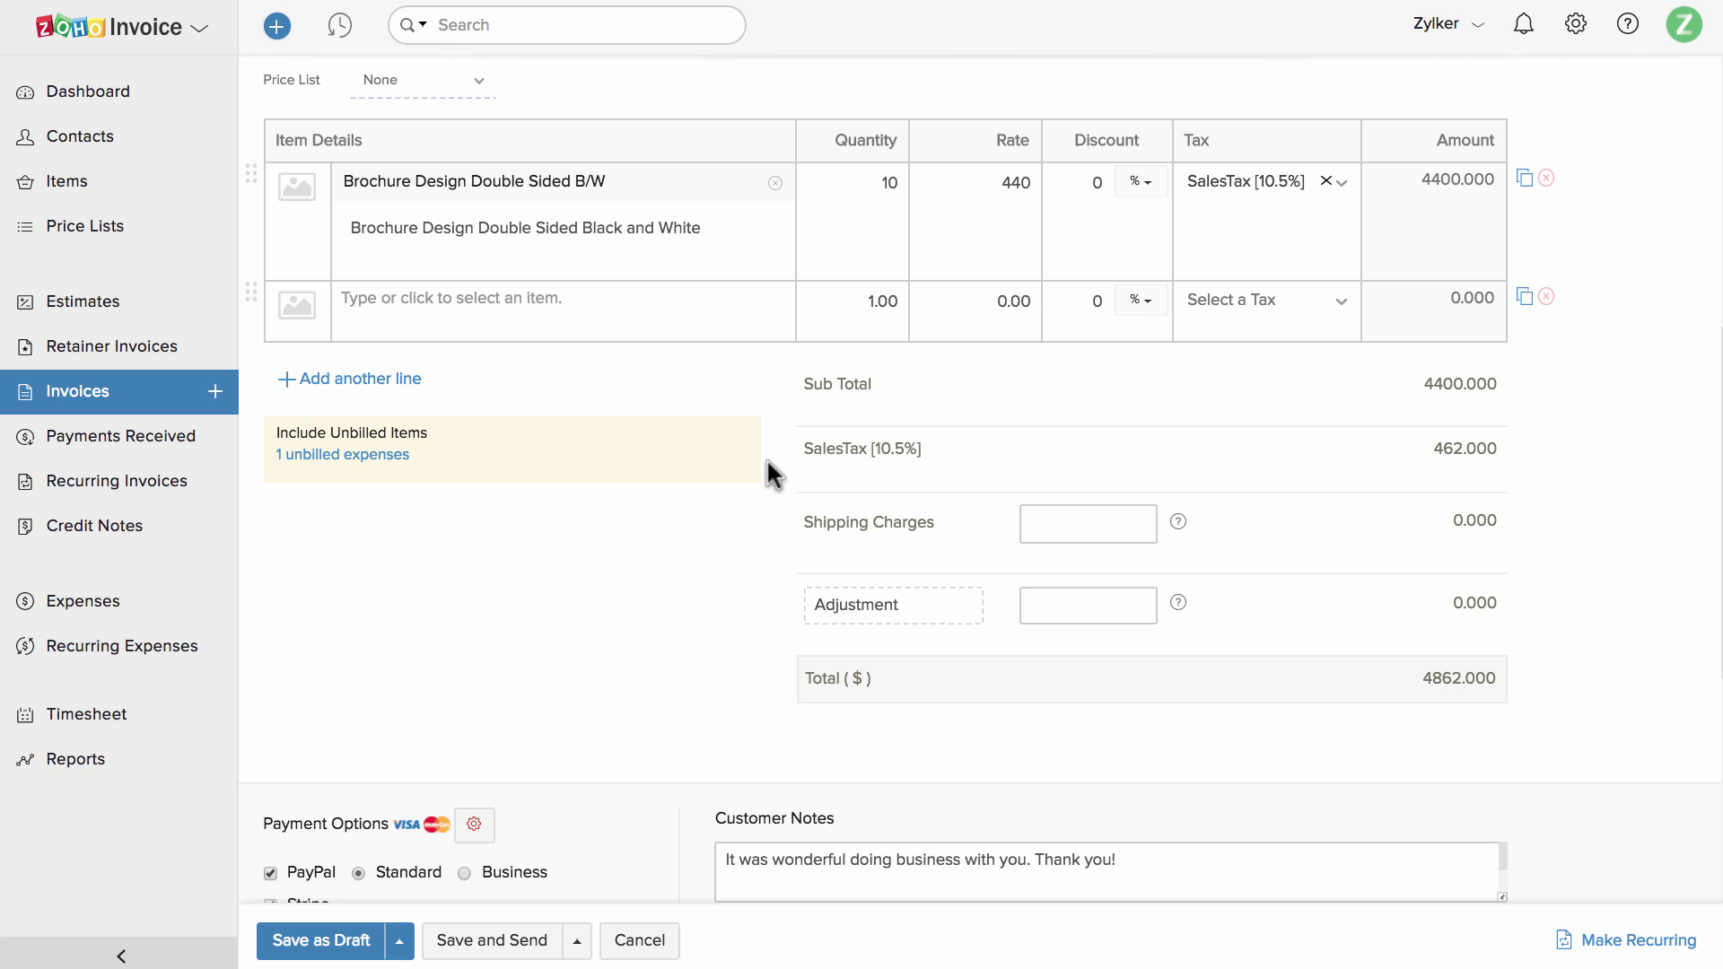
pyautogui.click(1149, 185)
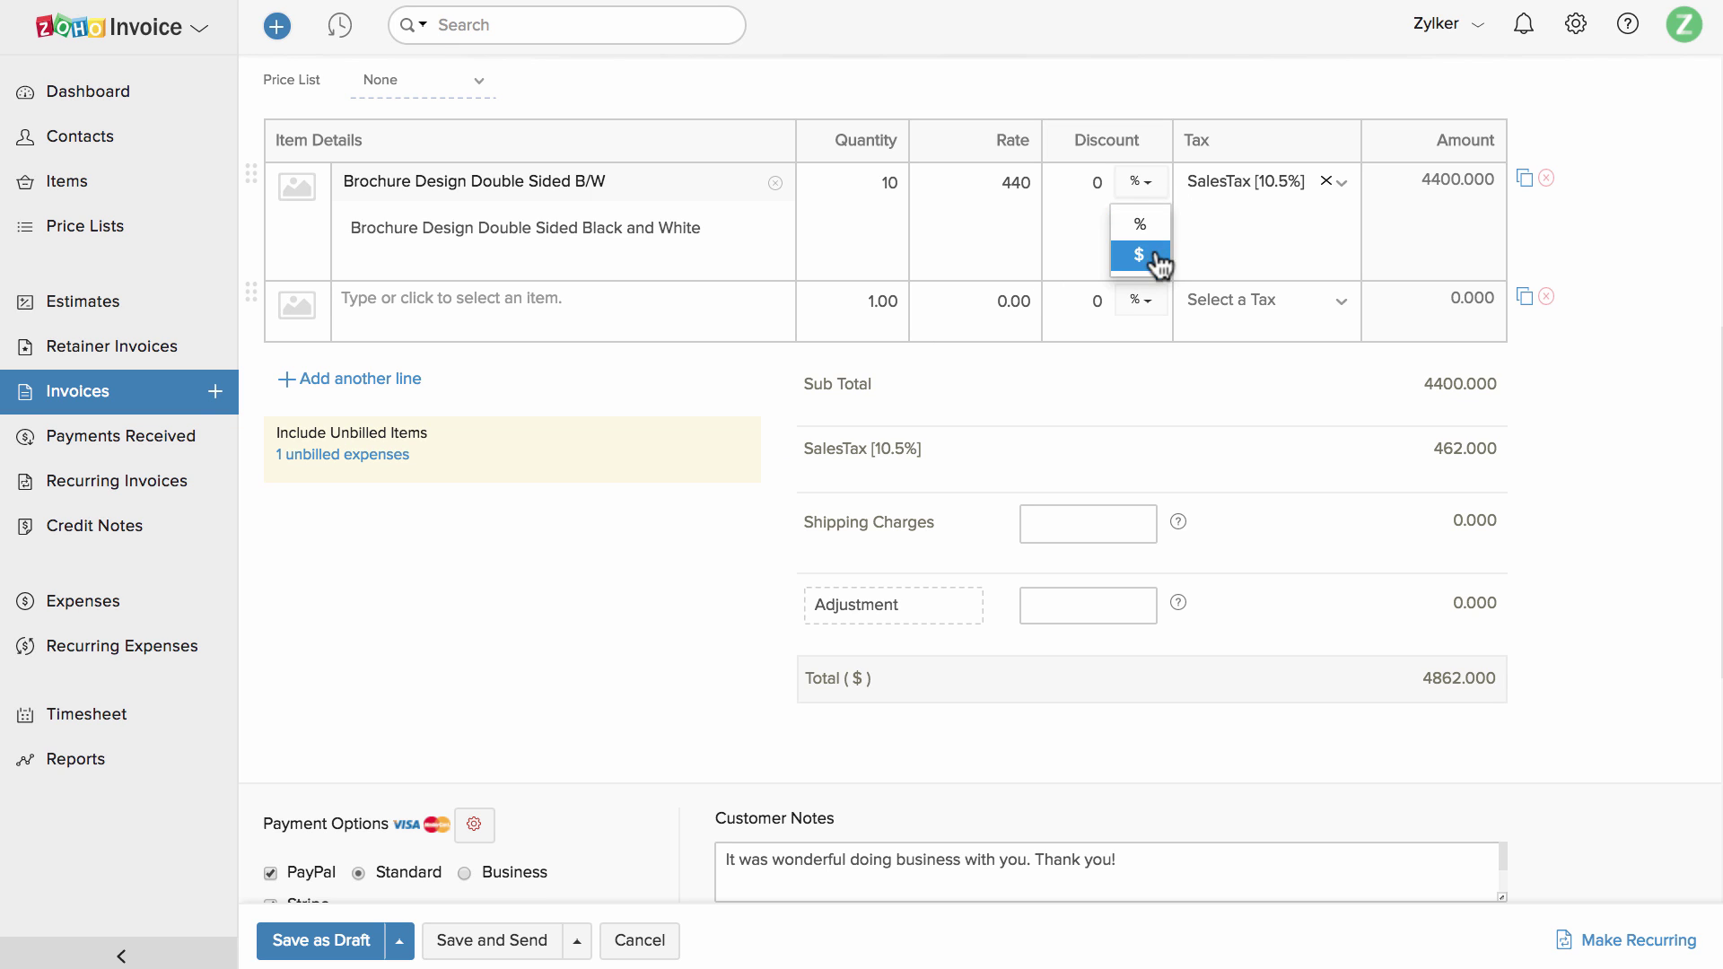
pyautogui.click(1096, 183)
pyautogui.click(1062, 519)
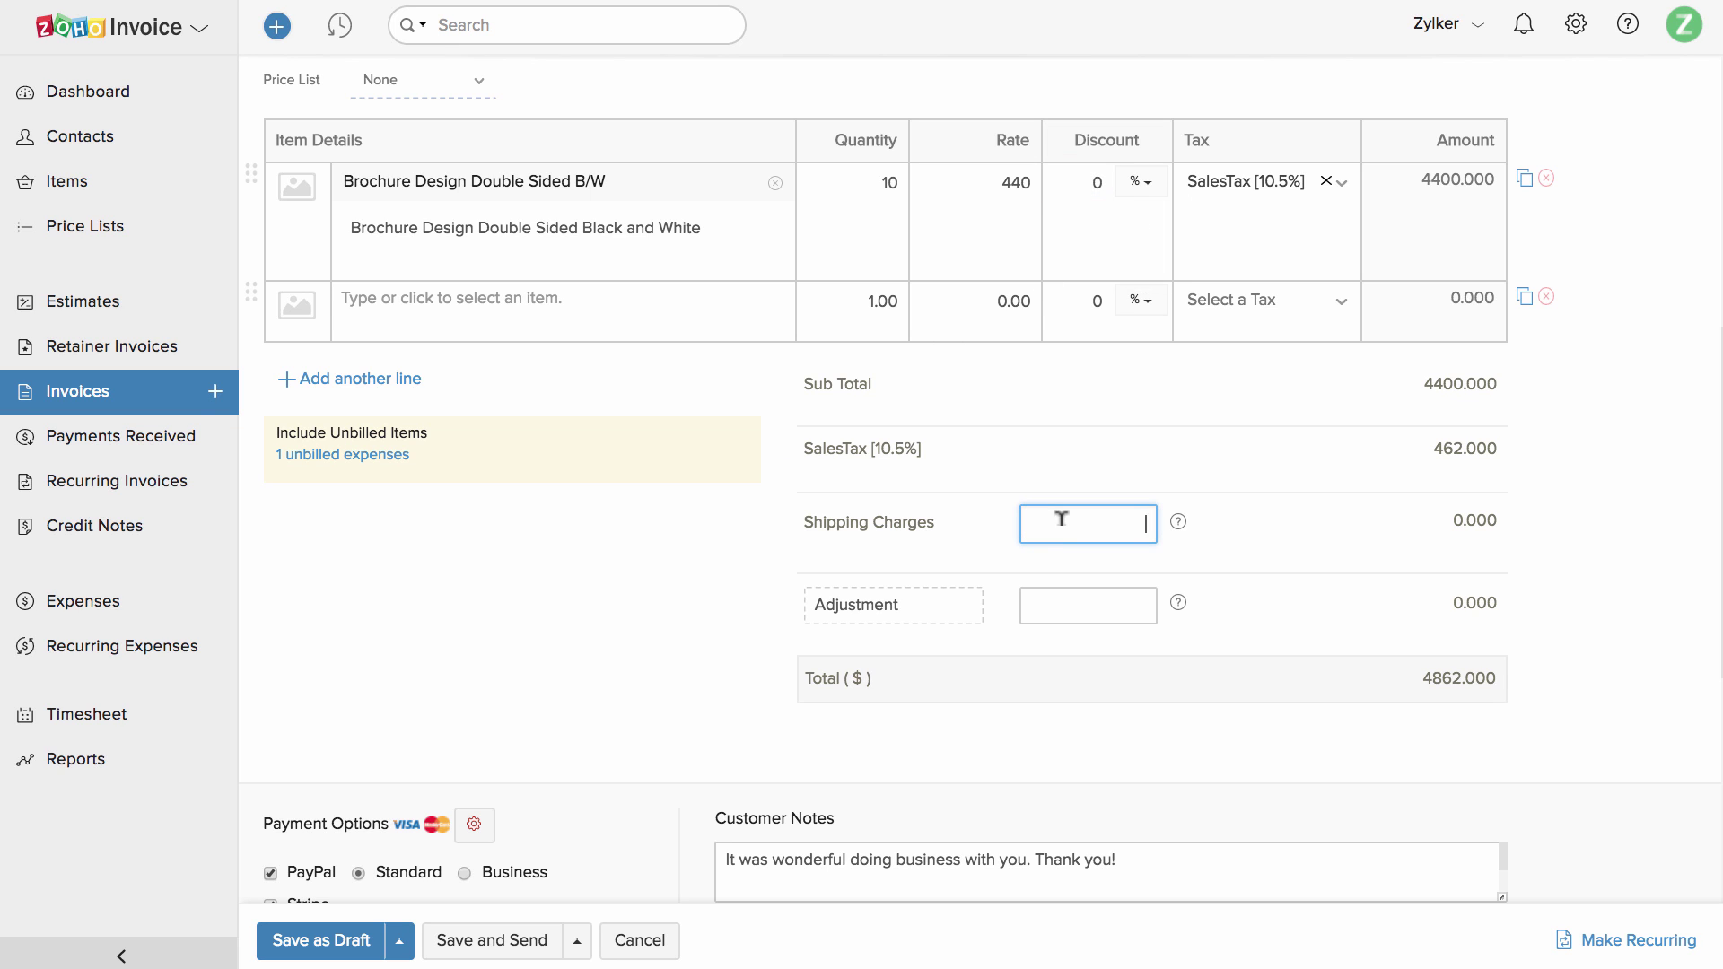
pyautogui.click(1064, 603)
pyautogui.click(714, 648)
# Turn off PayPal as a payment option for the invoice and view the other available payment gateways.
pyautogui.scroll(-5, 714, 648)
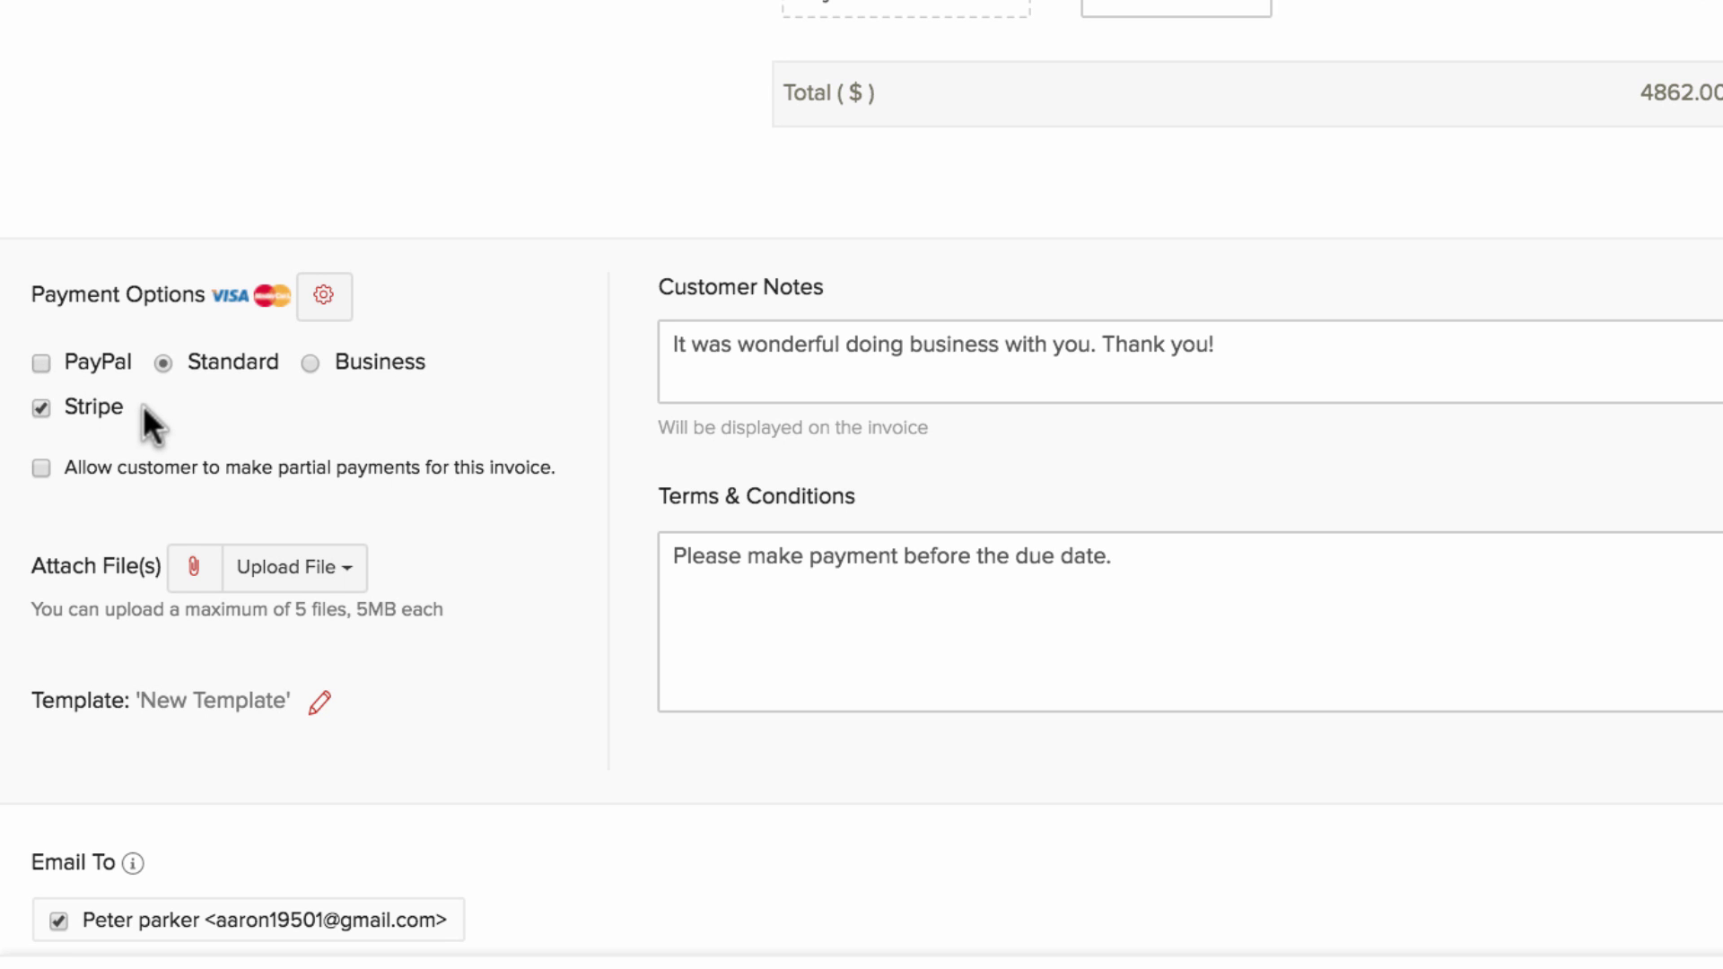
pyautogui.click(324, 297)
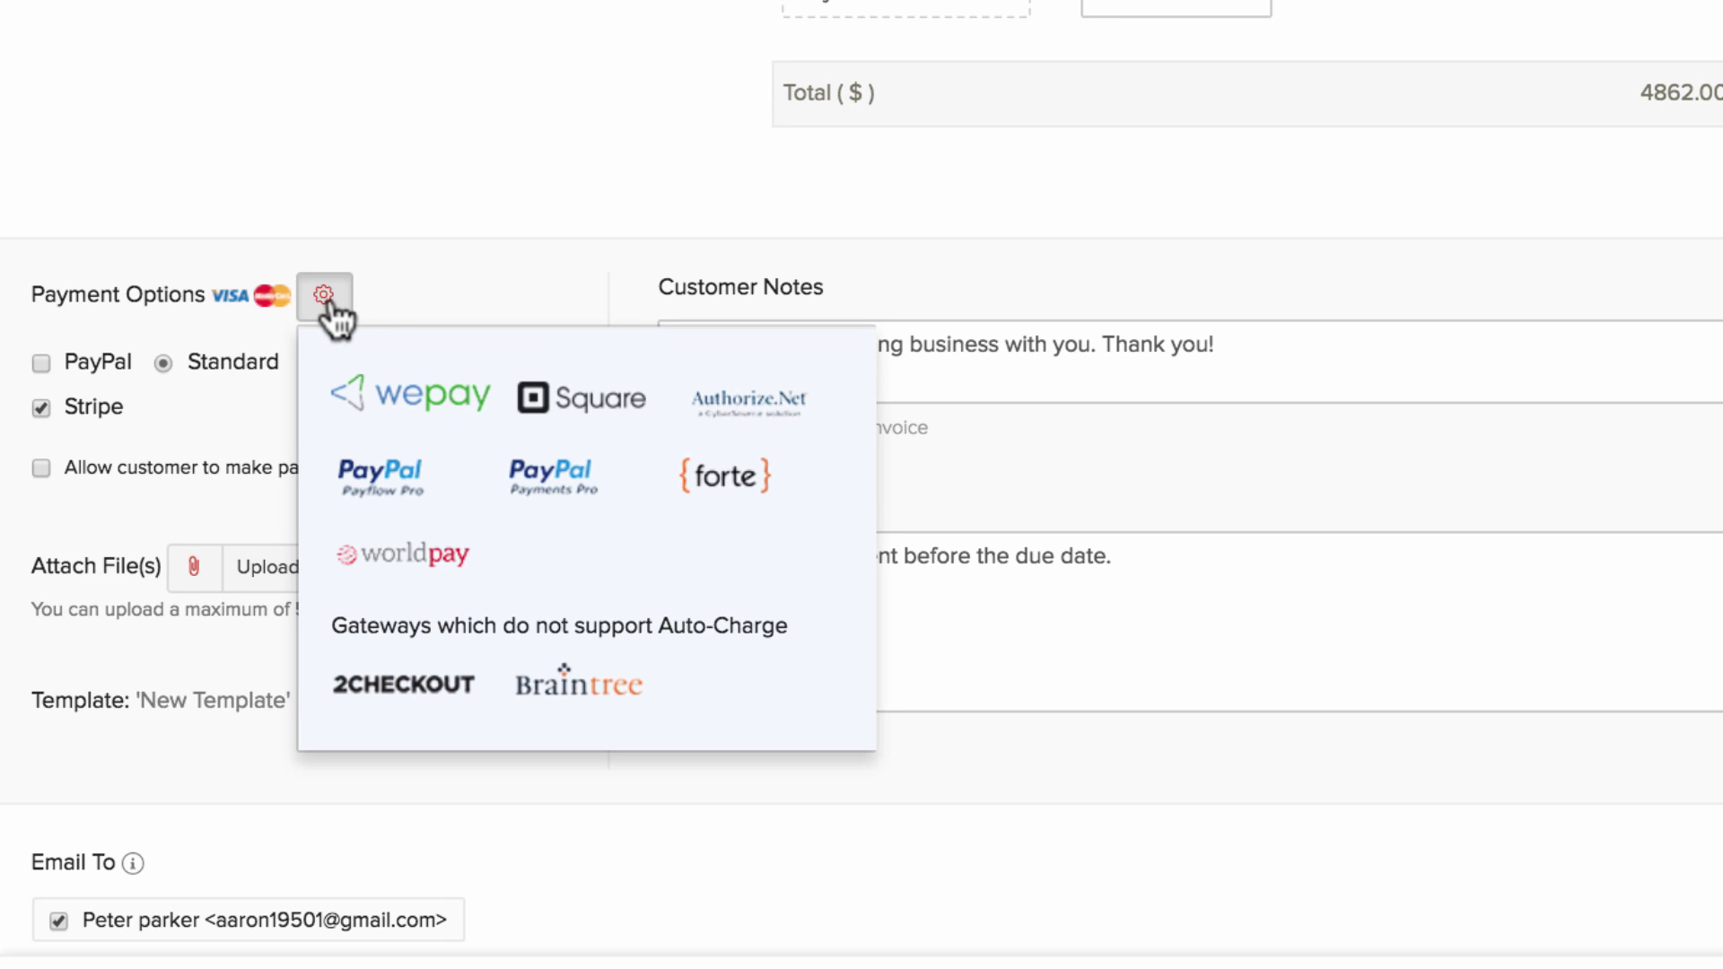
pyautogui.click(509, 283)
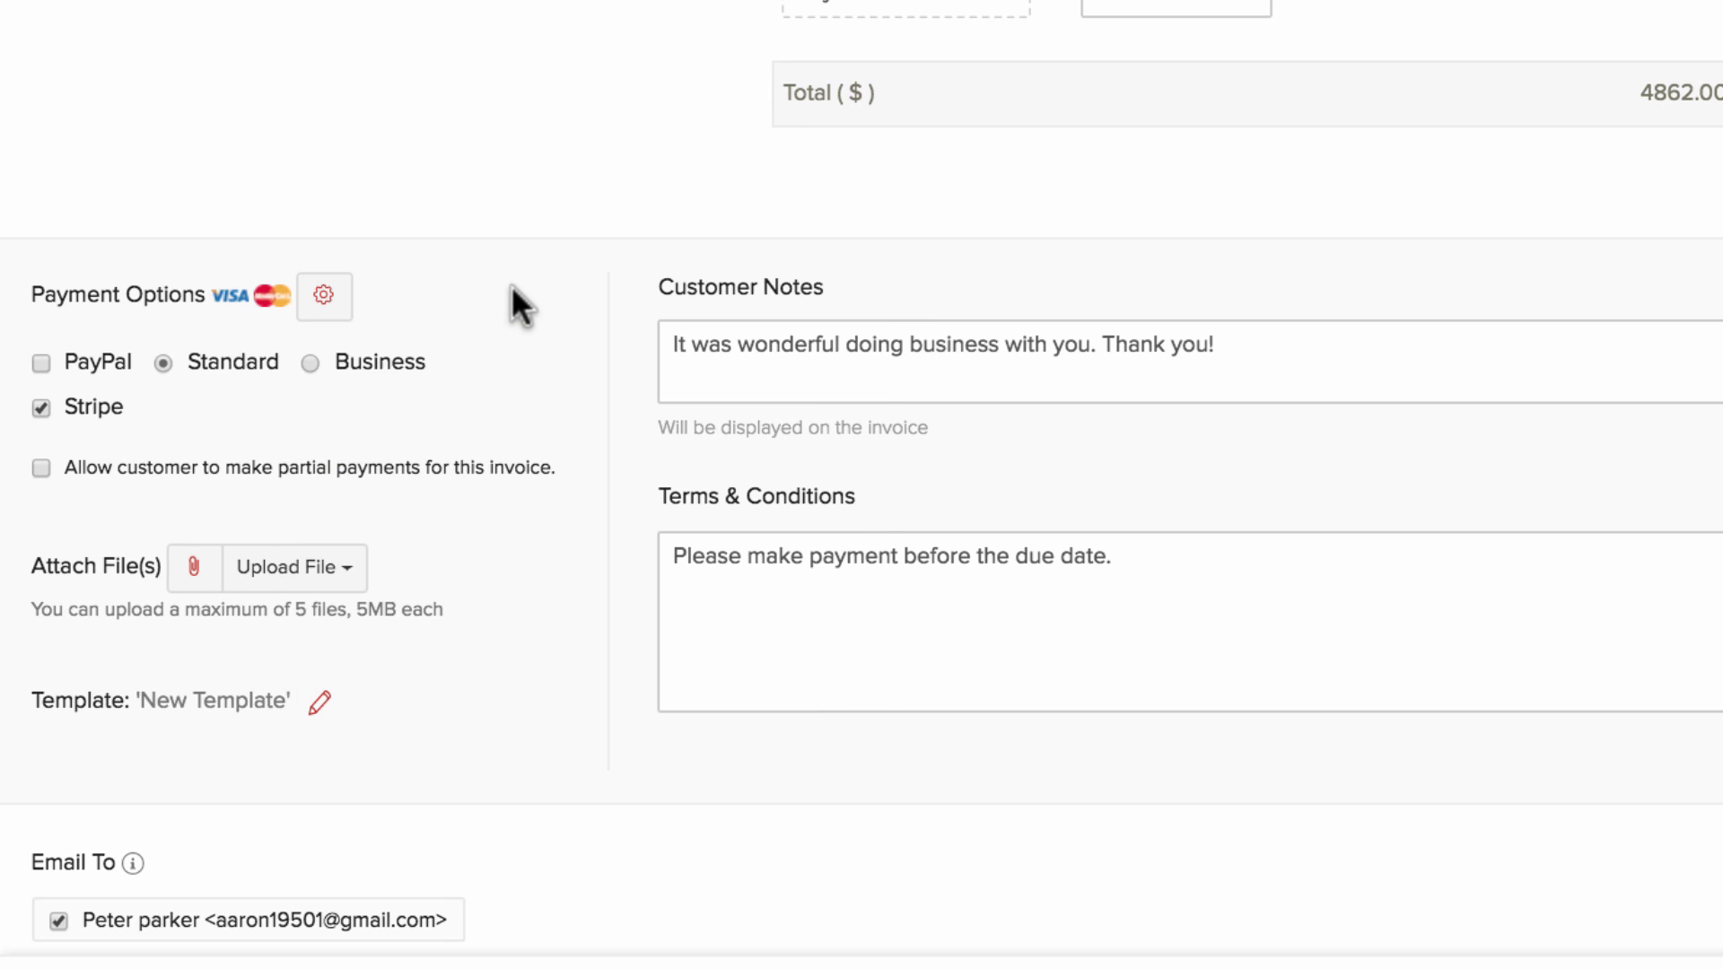
# Set the invoice's Terms & Conditions text "Please make payment before the due date." for use in future invoices.
pyautogui.click(1017, 602)
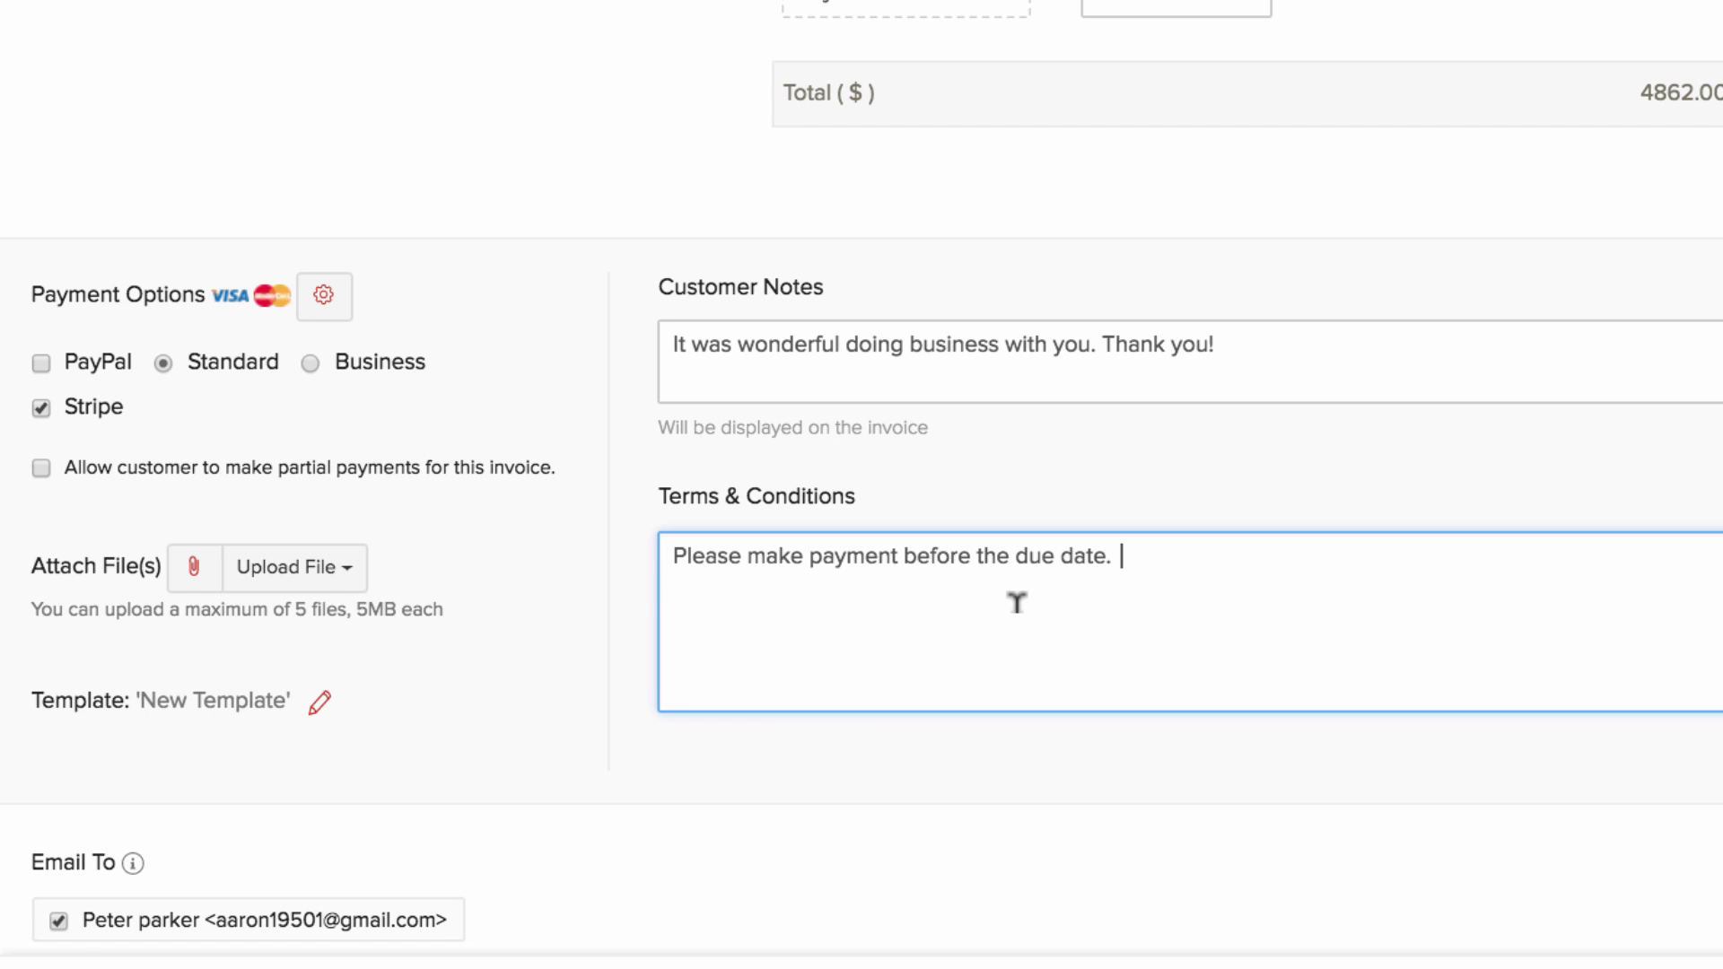
pyautogui.click(666, 738)
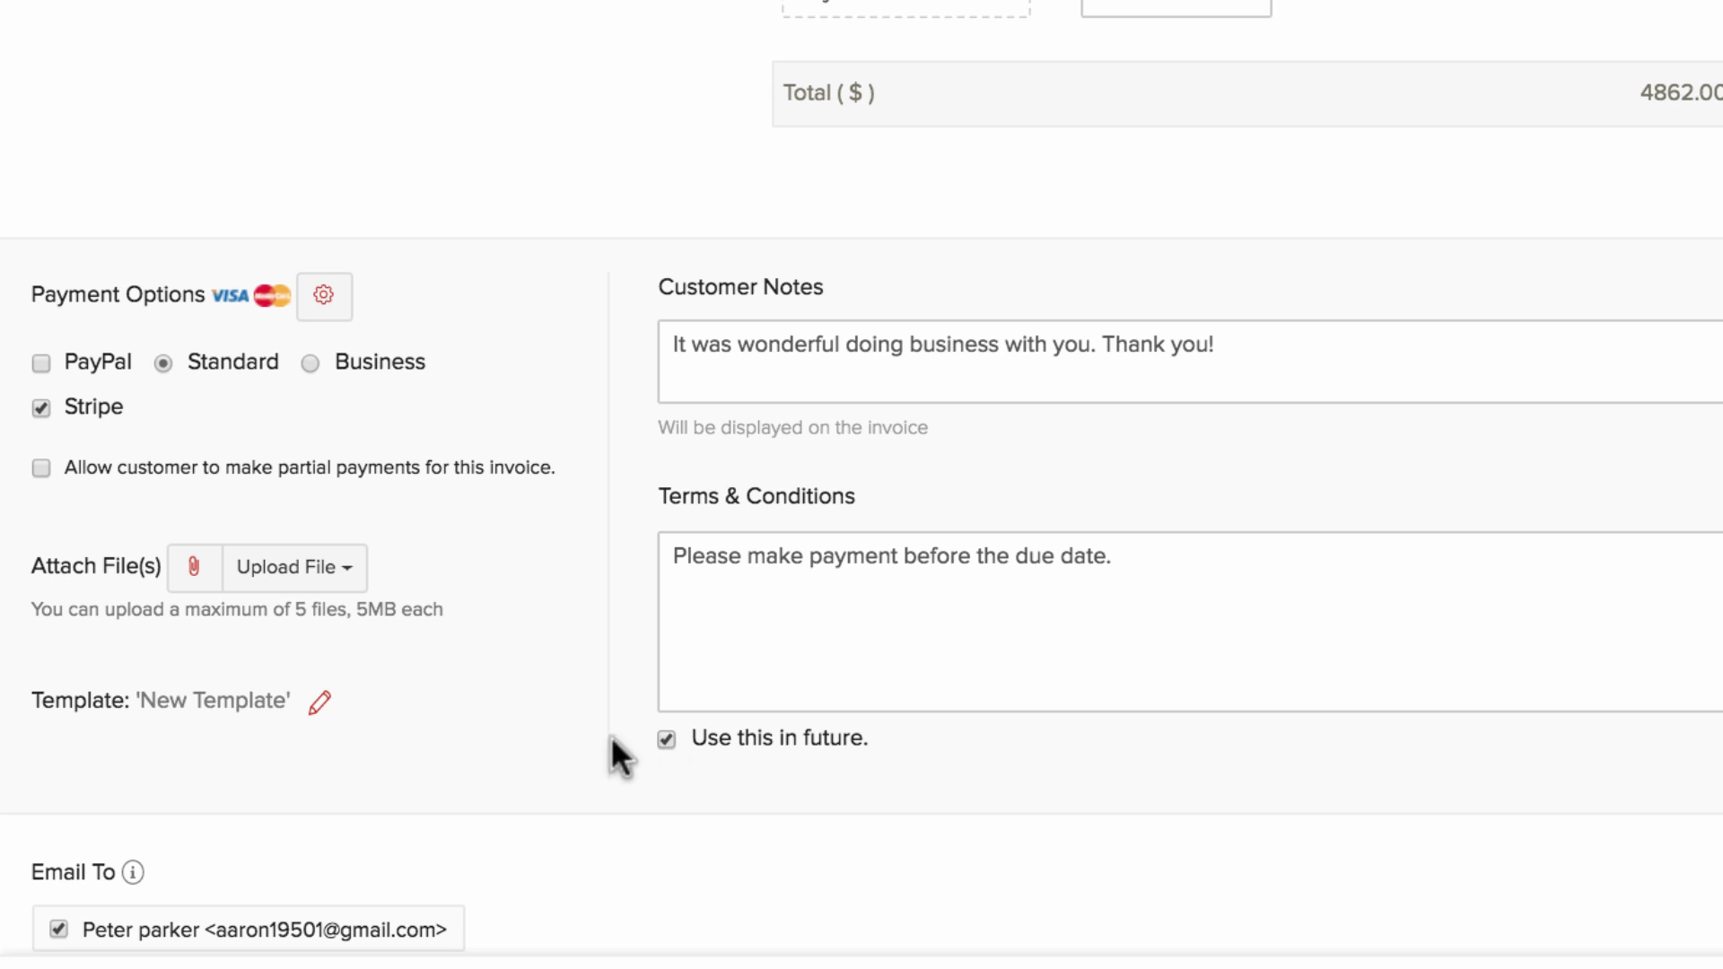
# Browse the templates available for this invoice.
pyautogui.click(320, 701)
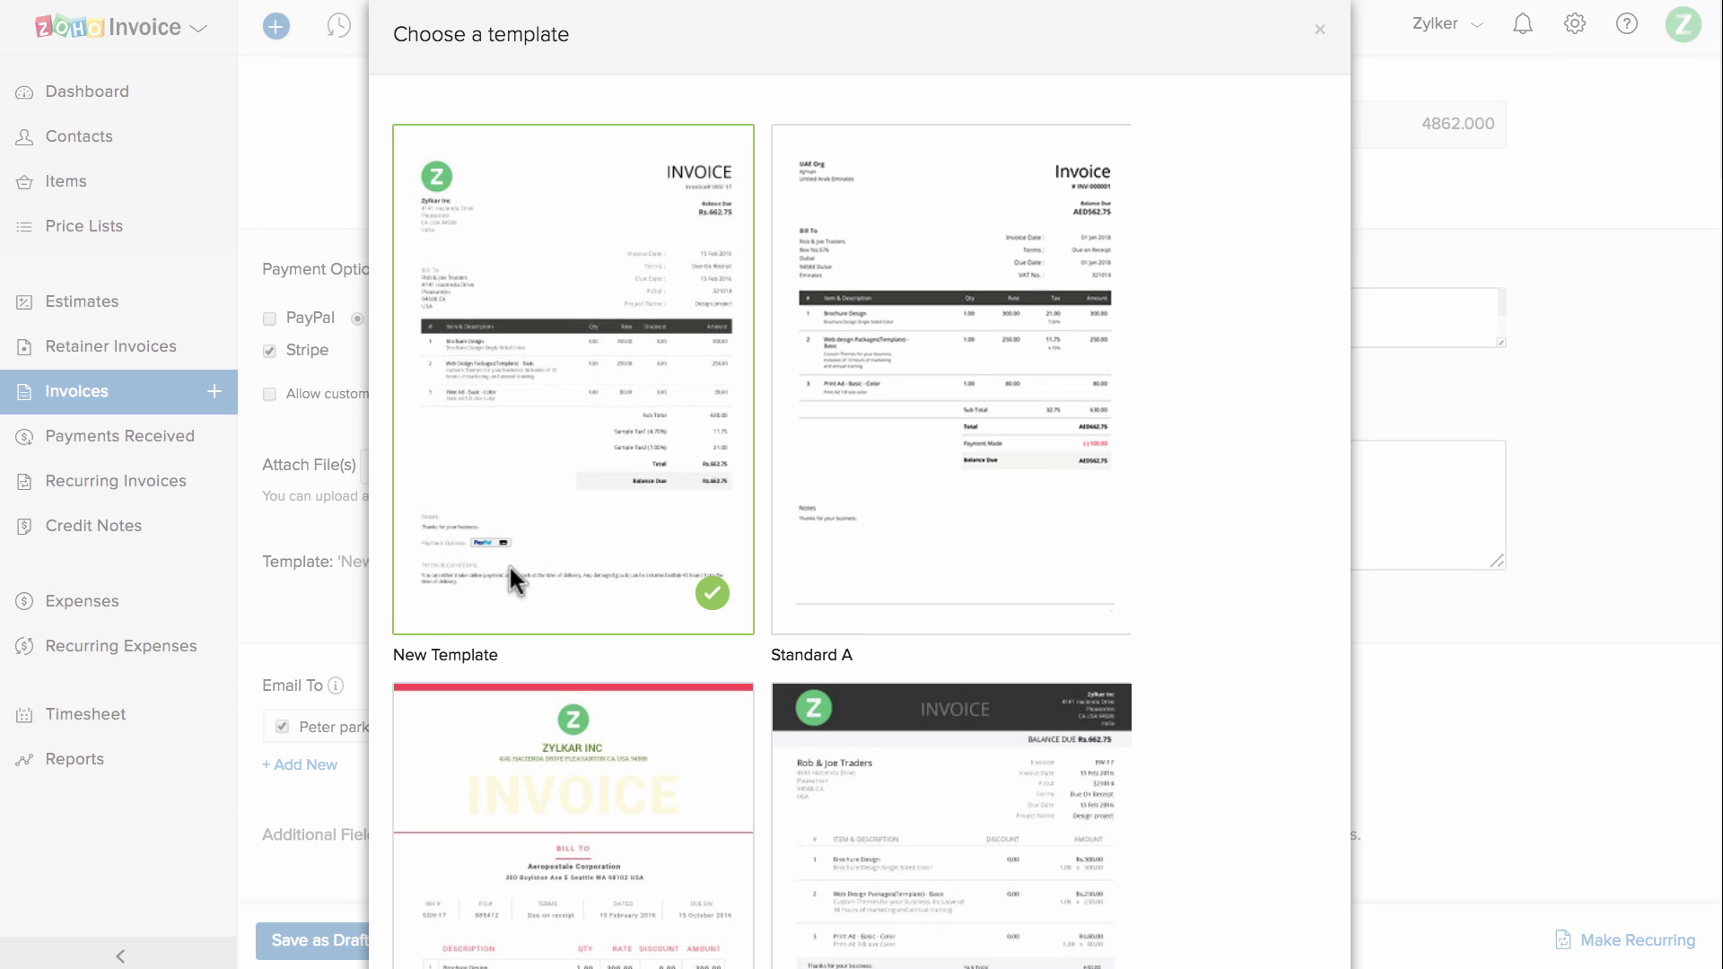
pyautogui.scroll(-3, 509, 564)
pyautogui.scroll(3, 509, 564)
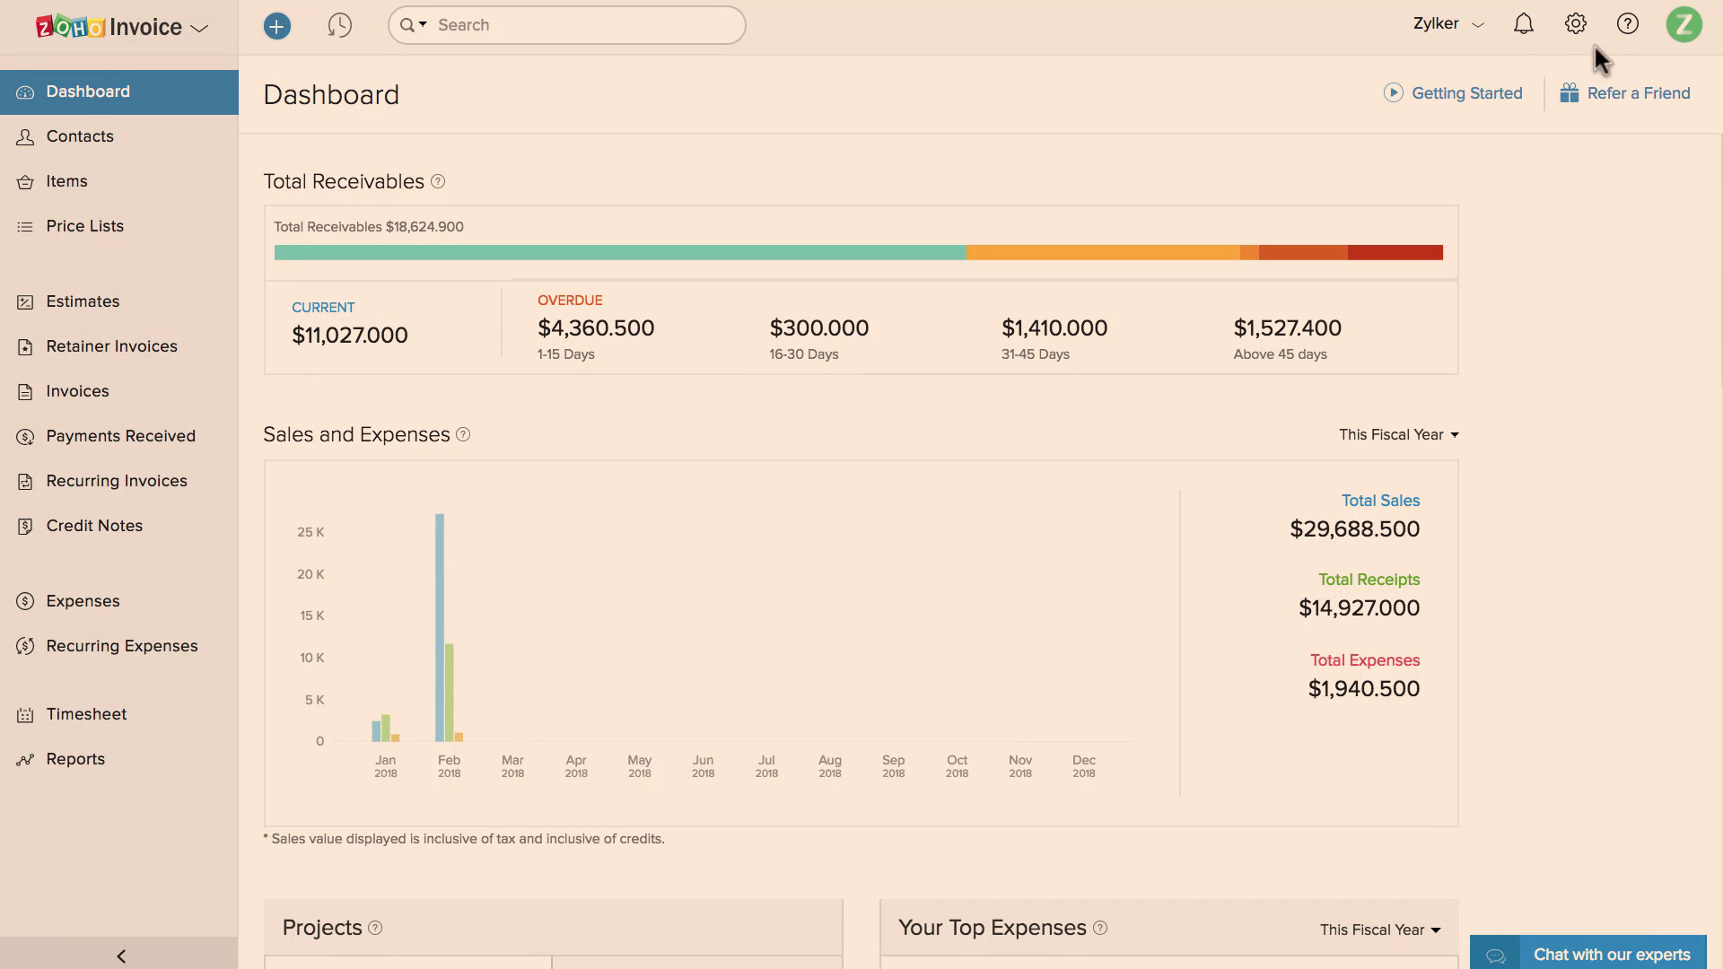
# Go to the invoice template settings and start a new template.
pyautogui.click(1576, 24)
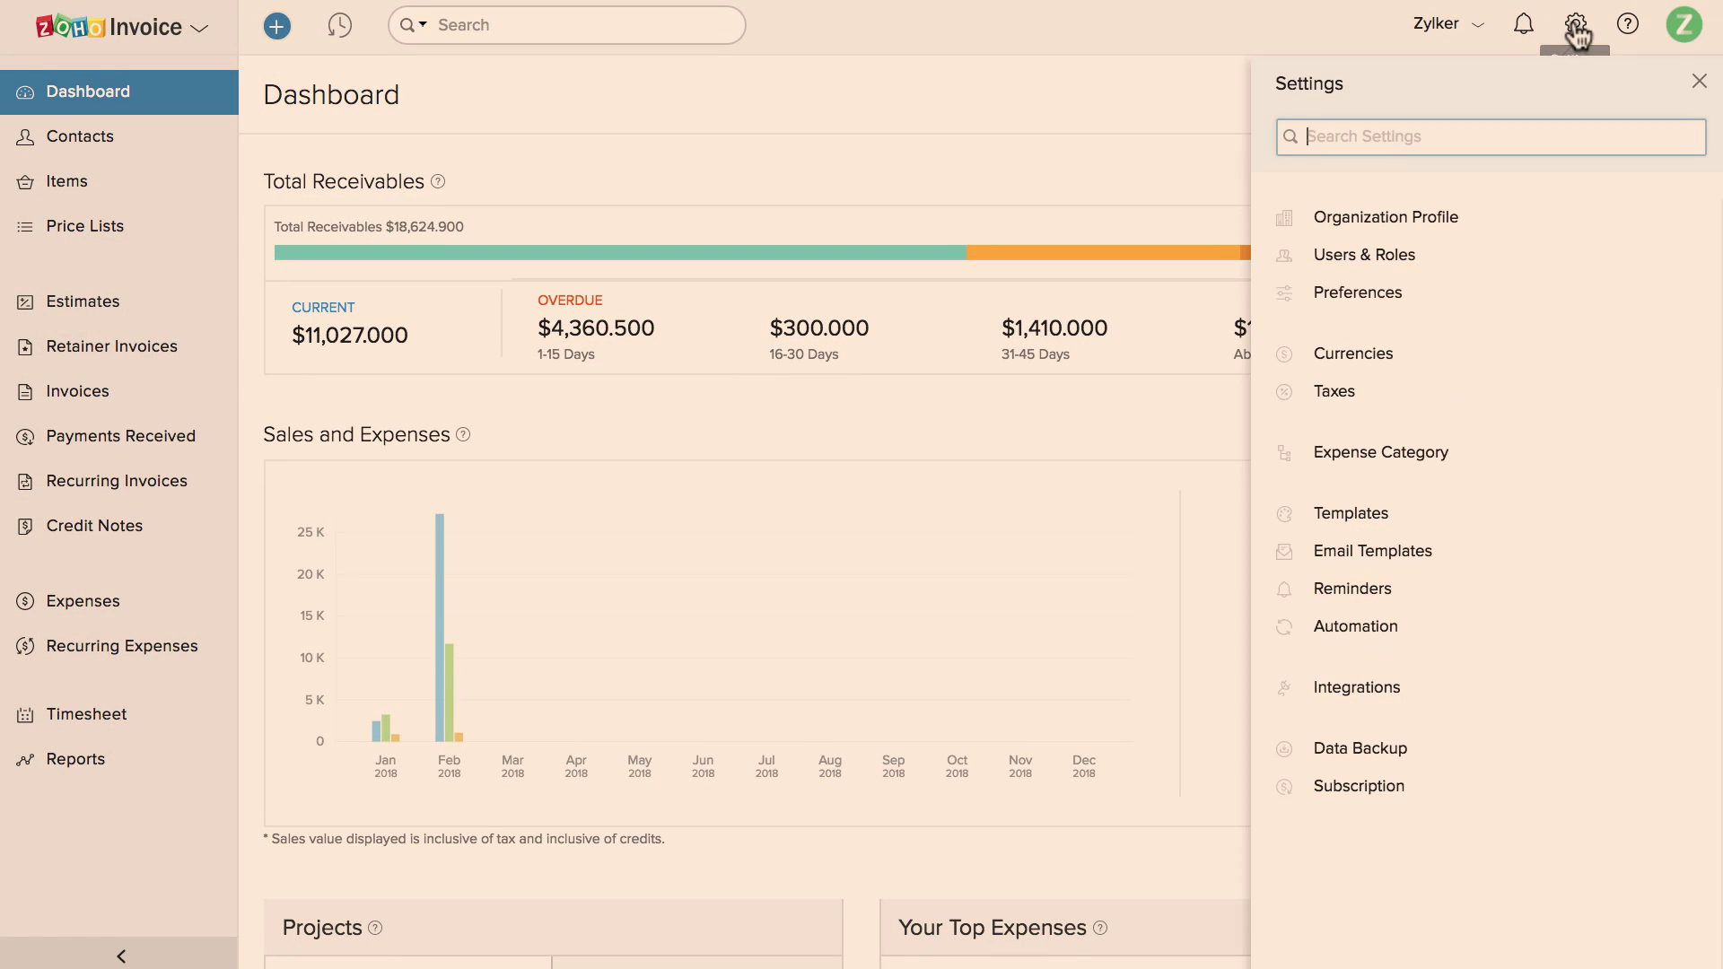
pyautogui.click(1527, 510)
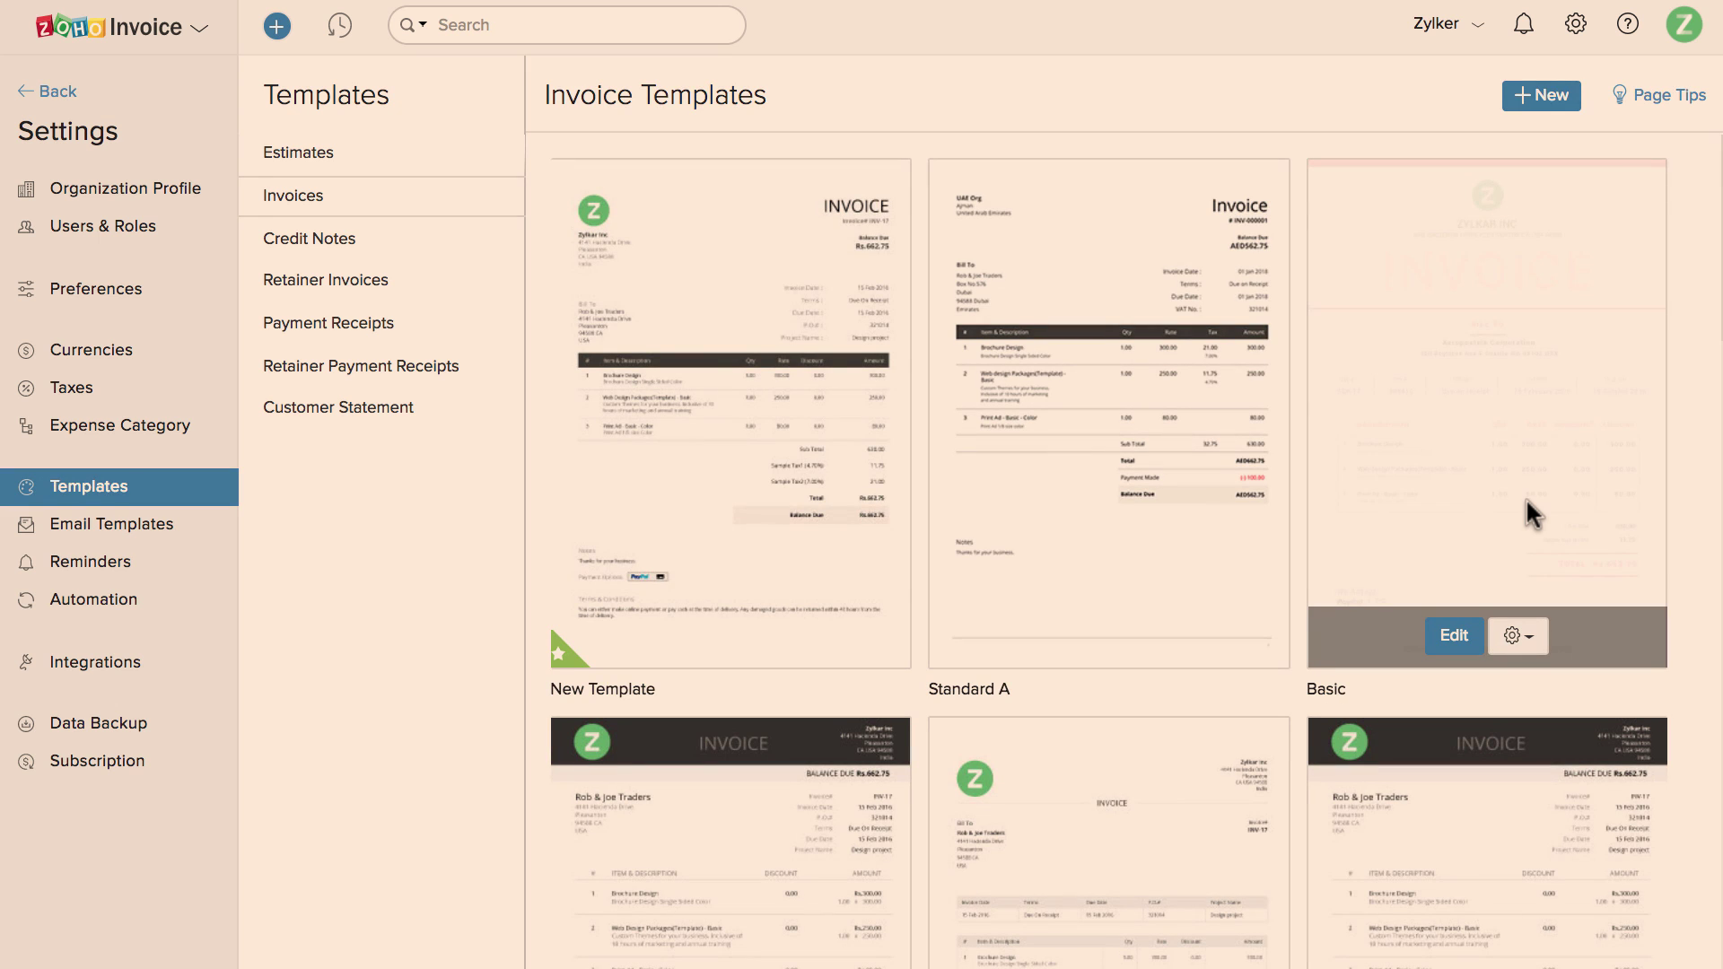
pyautogui.click(1551, 95)
# Create and save an invoice template based on the Simple design, and choose one of its additional options.
pyautogui.scroll(-6, 1567, 332)
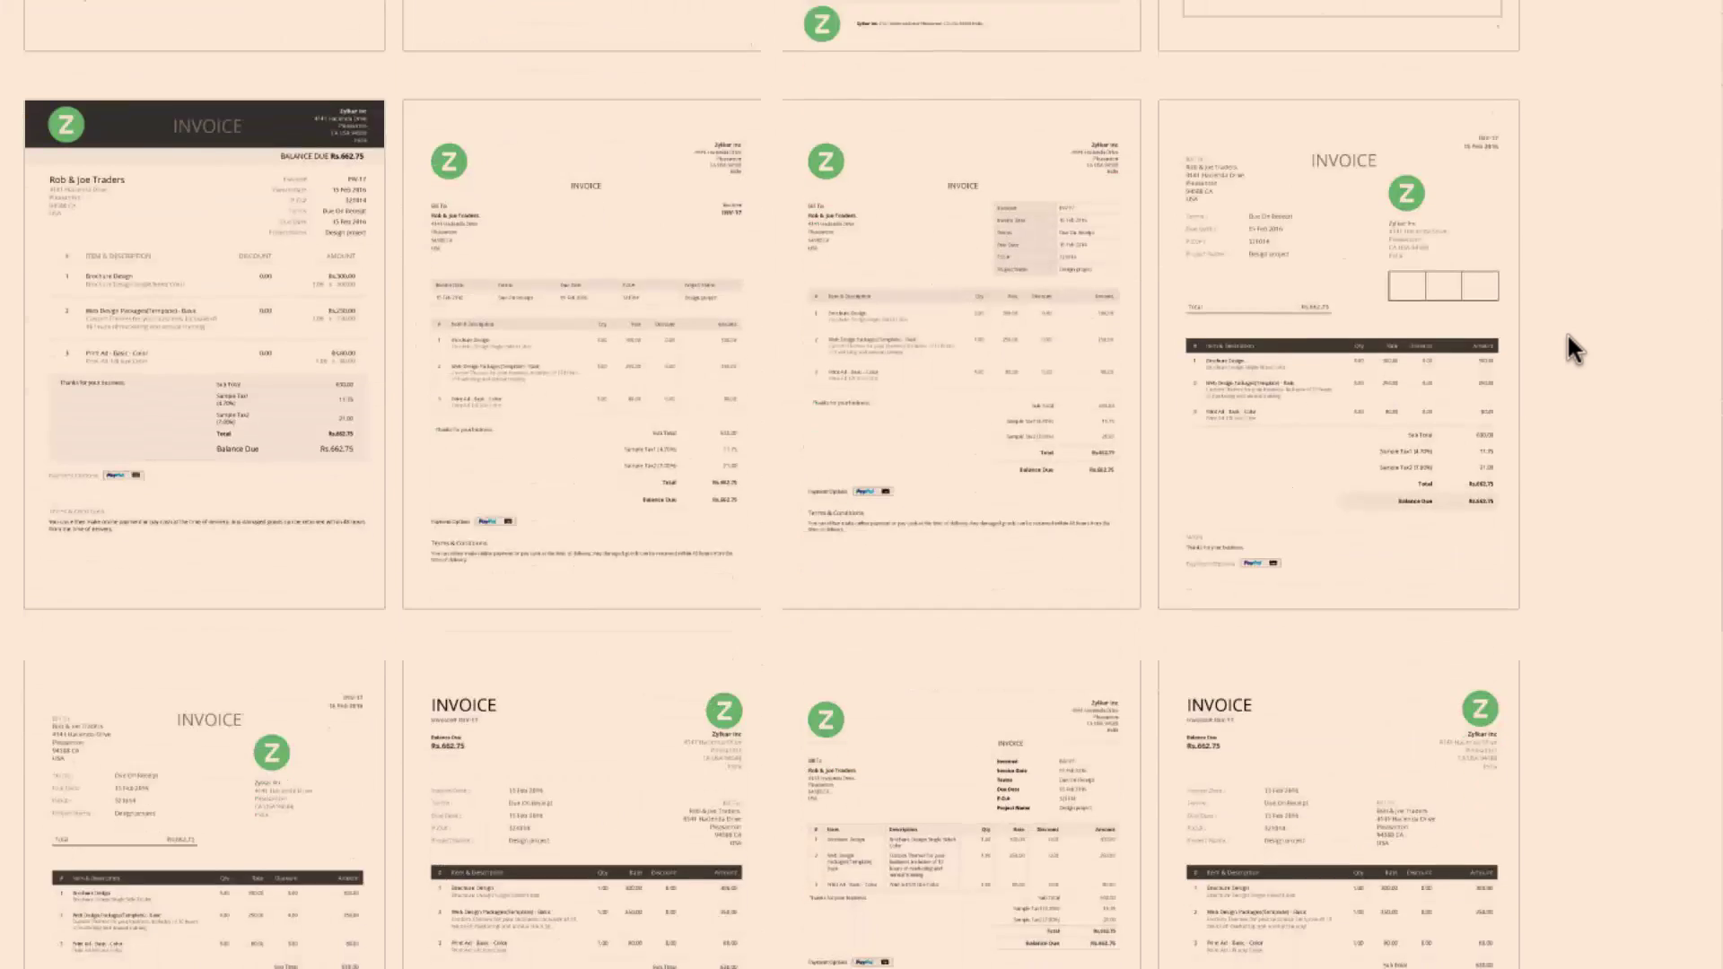
pyautogui.scroll(2, 1567, 332)
pyautogui.moveTo(944, 593)
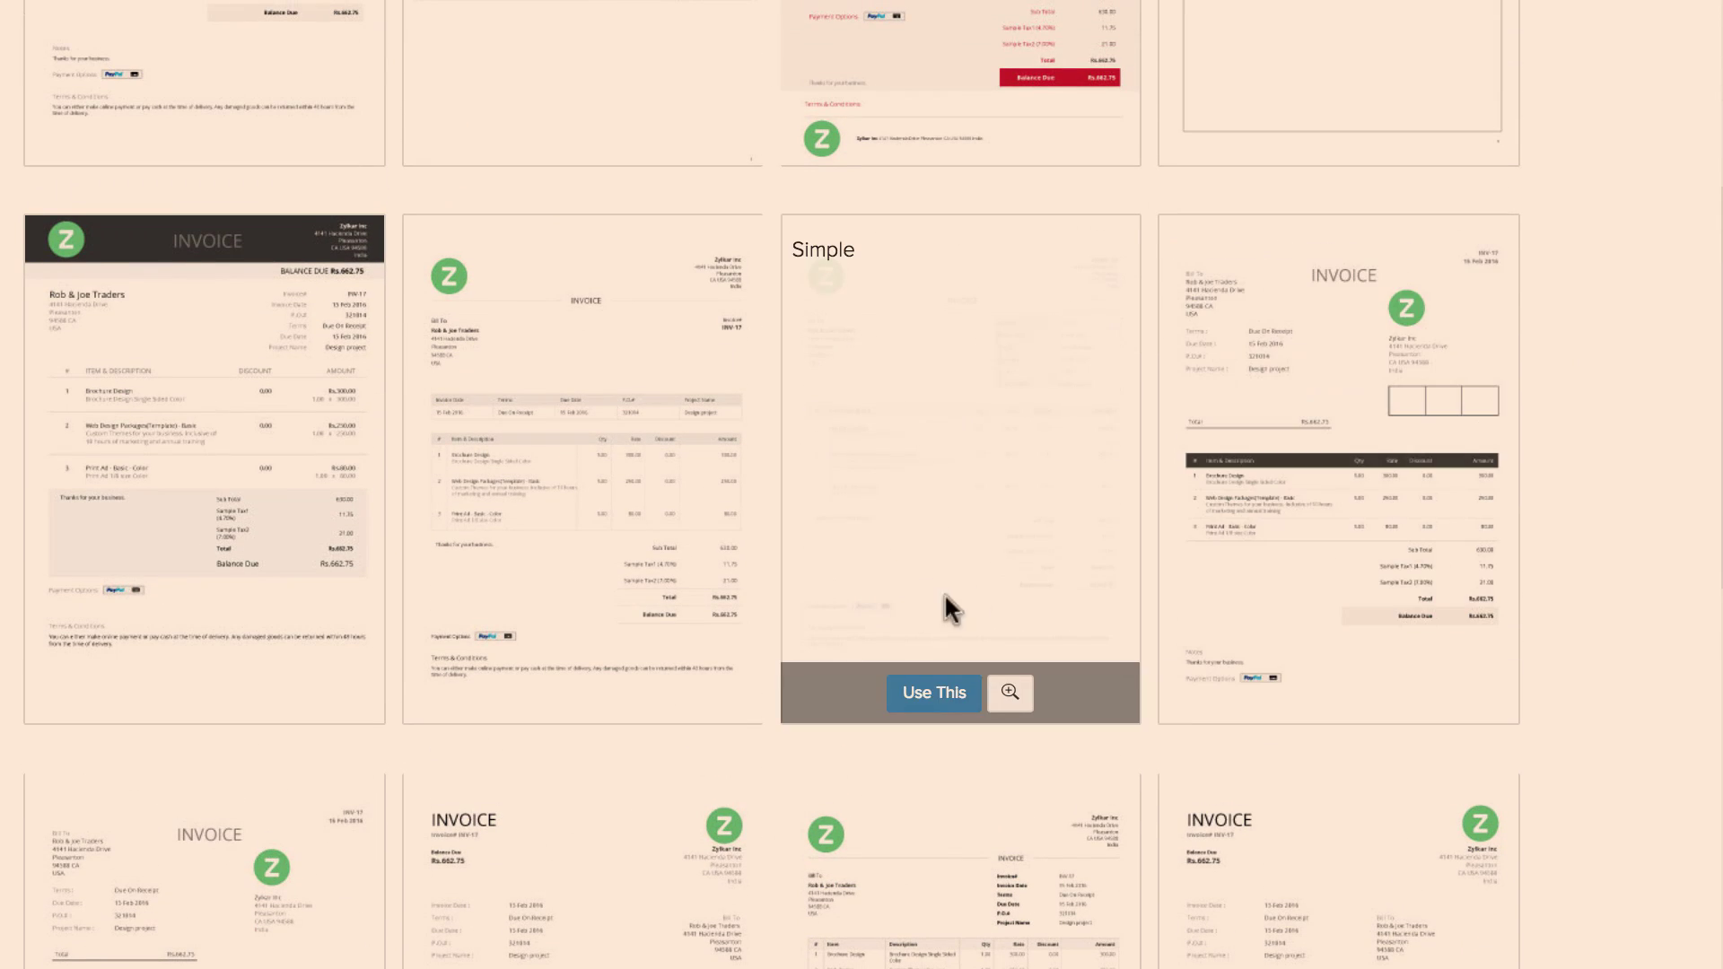
pyautogui.click(933, 697)
pyautogui.click(857, 501)
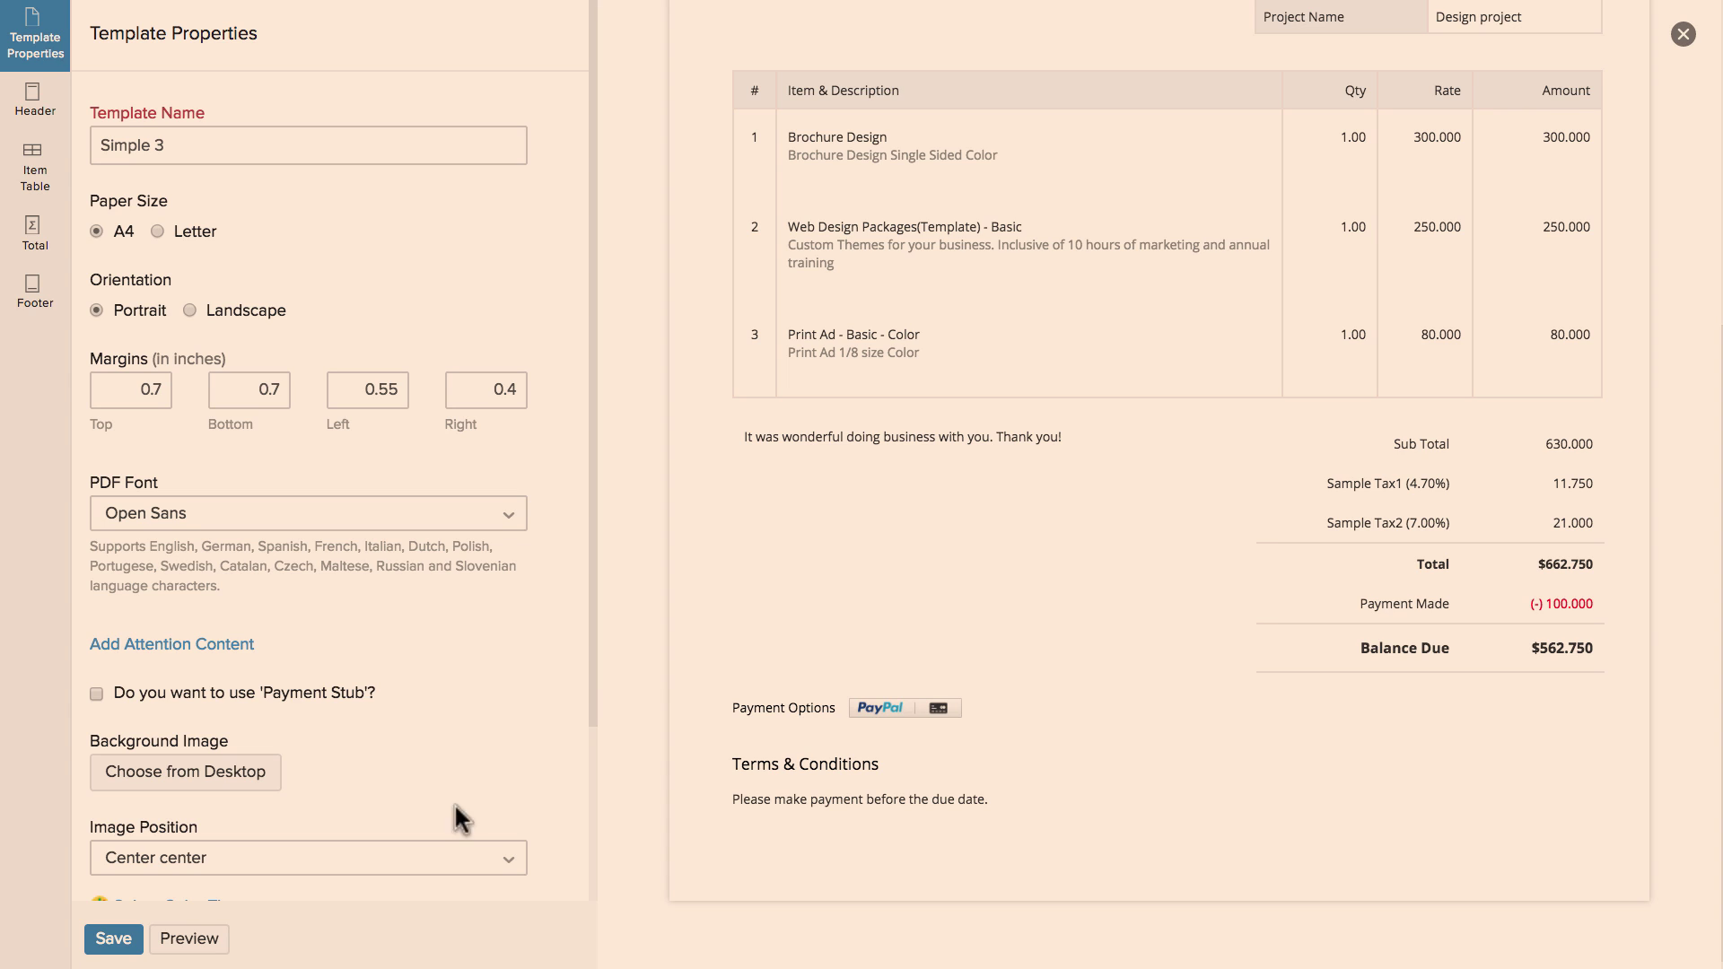
pyautogui.click(117, 933)
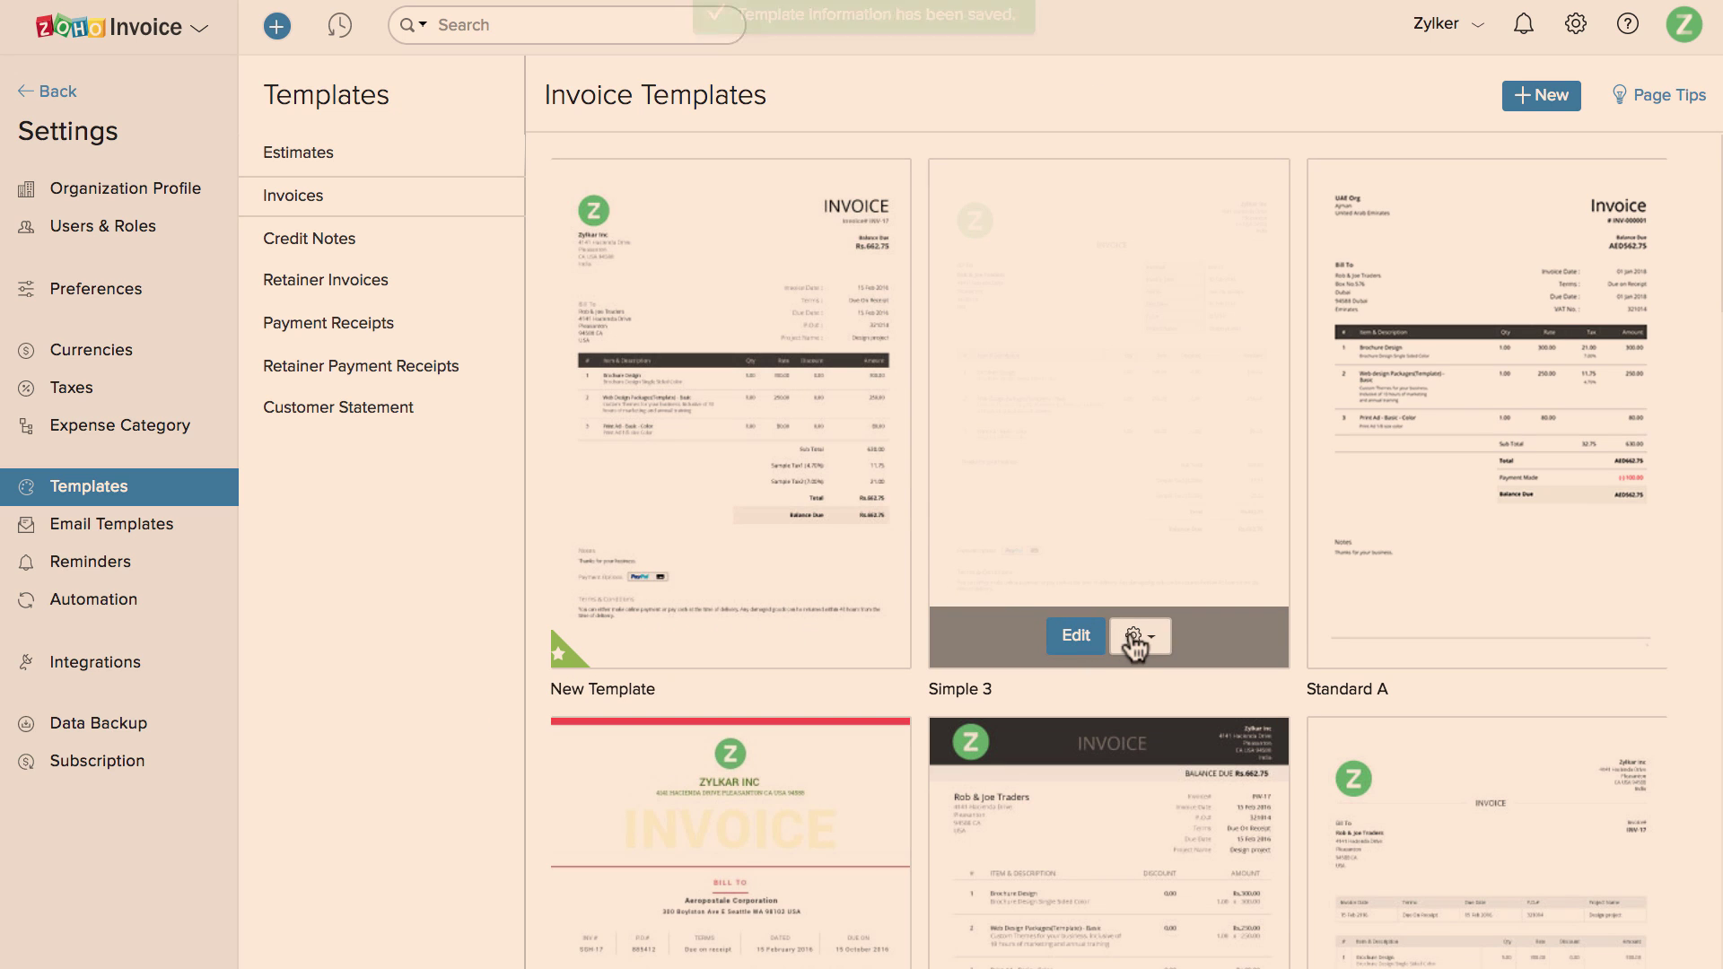
pyautogui.click(1135, 637)
pyautogui.click(1206, 710)
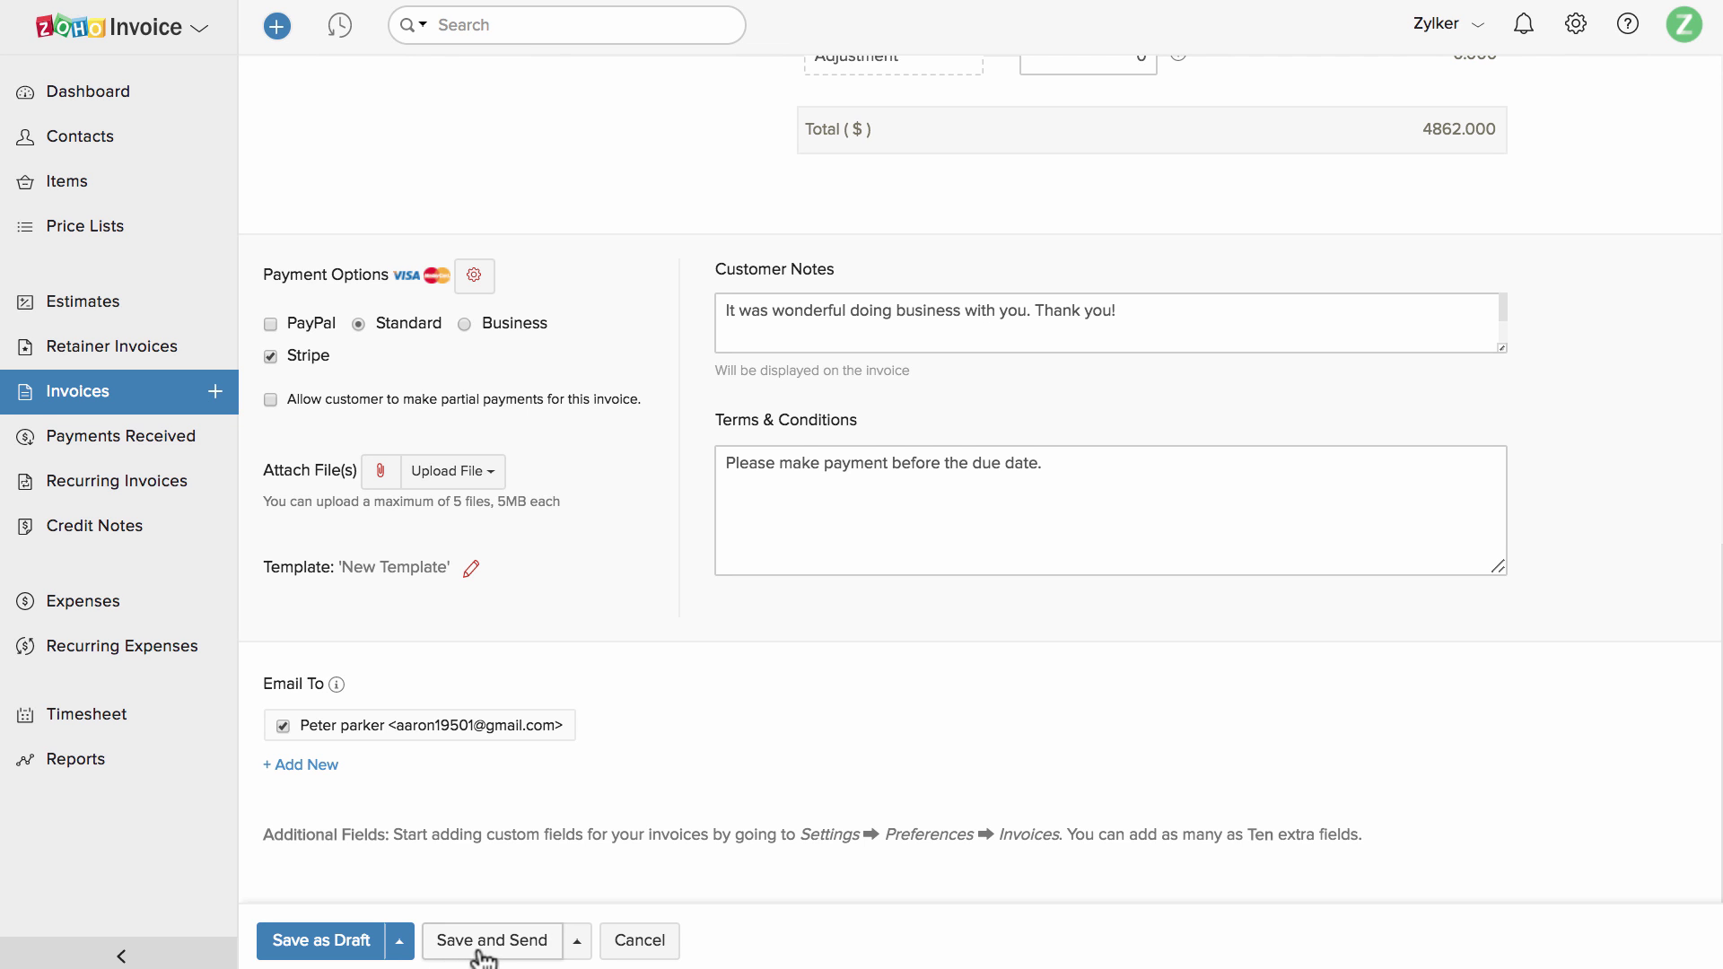
# Save the new invoice and email it to the customer with the invoice PDF attached.
pyautogui.click(519, 944)
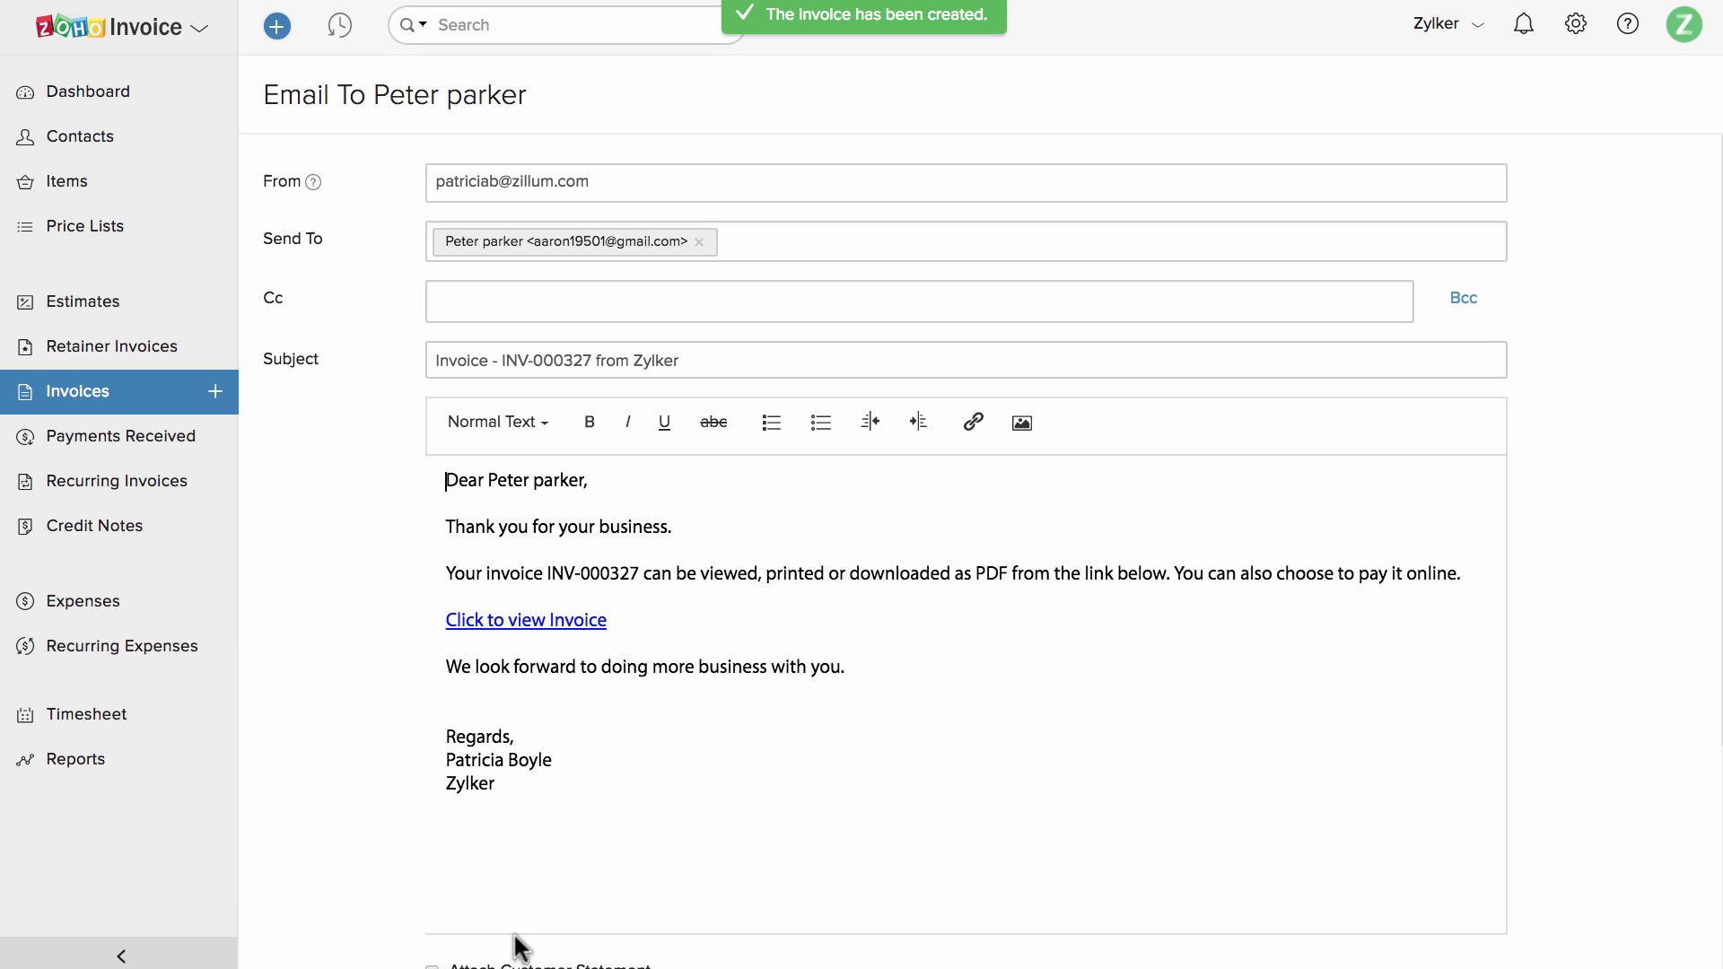
pyautogui.scroll(-4, 586, 726)
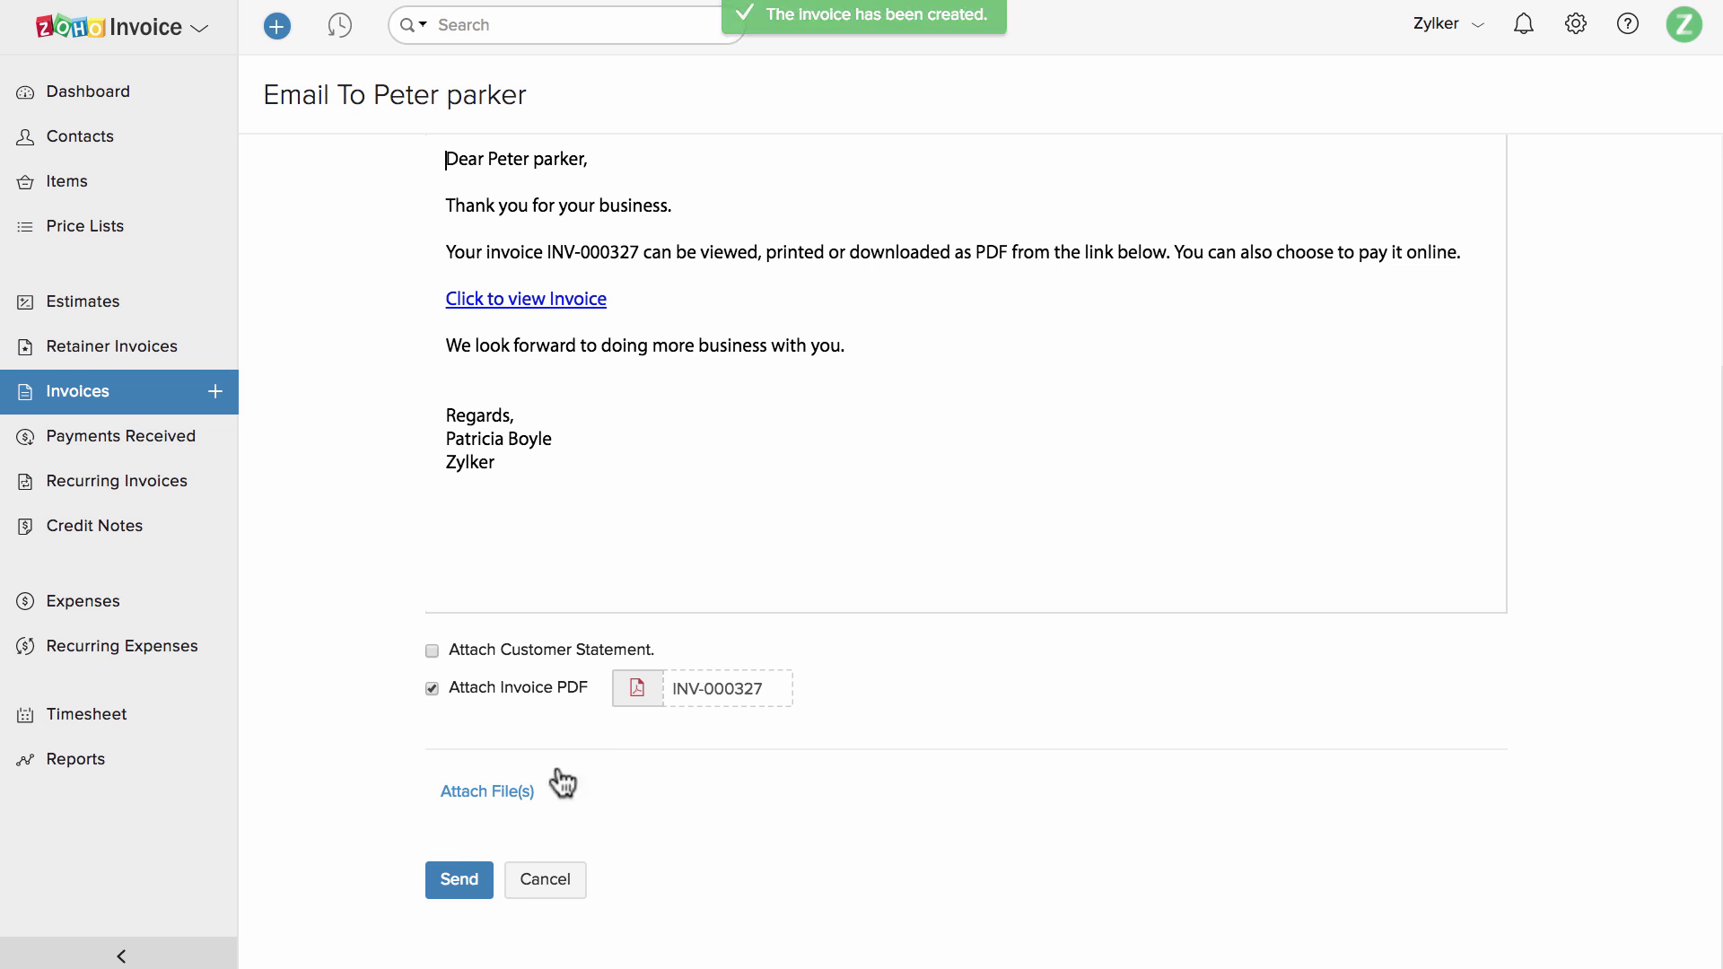
pyautogui.click(470, 883)
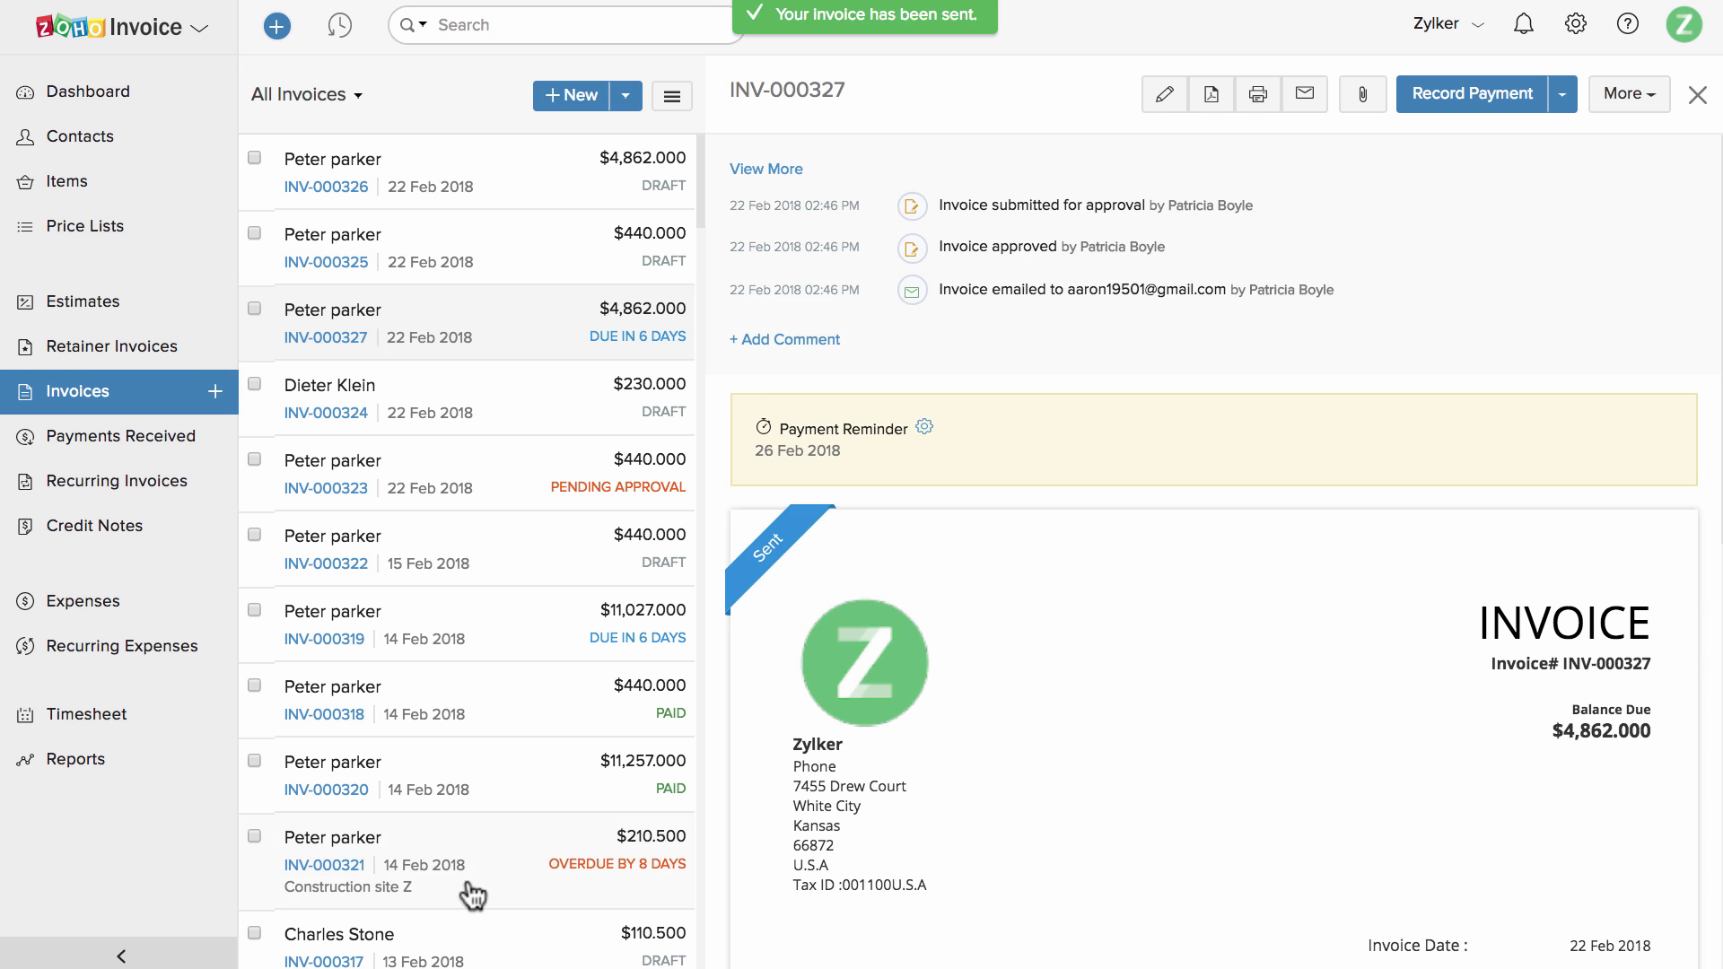
# Review the sent invoice from its history to its terms, and look through the further actions available for it.
pyautogui.scroll(-5, 939, 674)
pyautogui.scroll(-5, 941, 672)
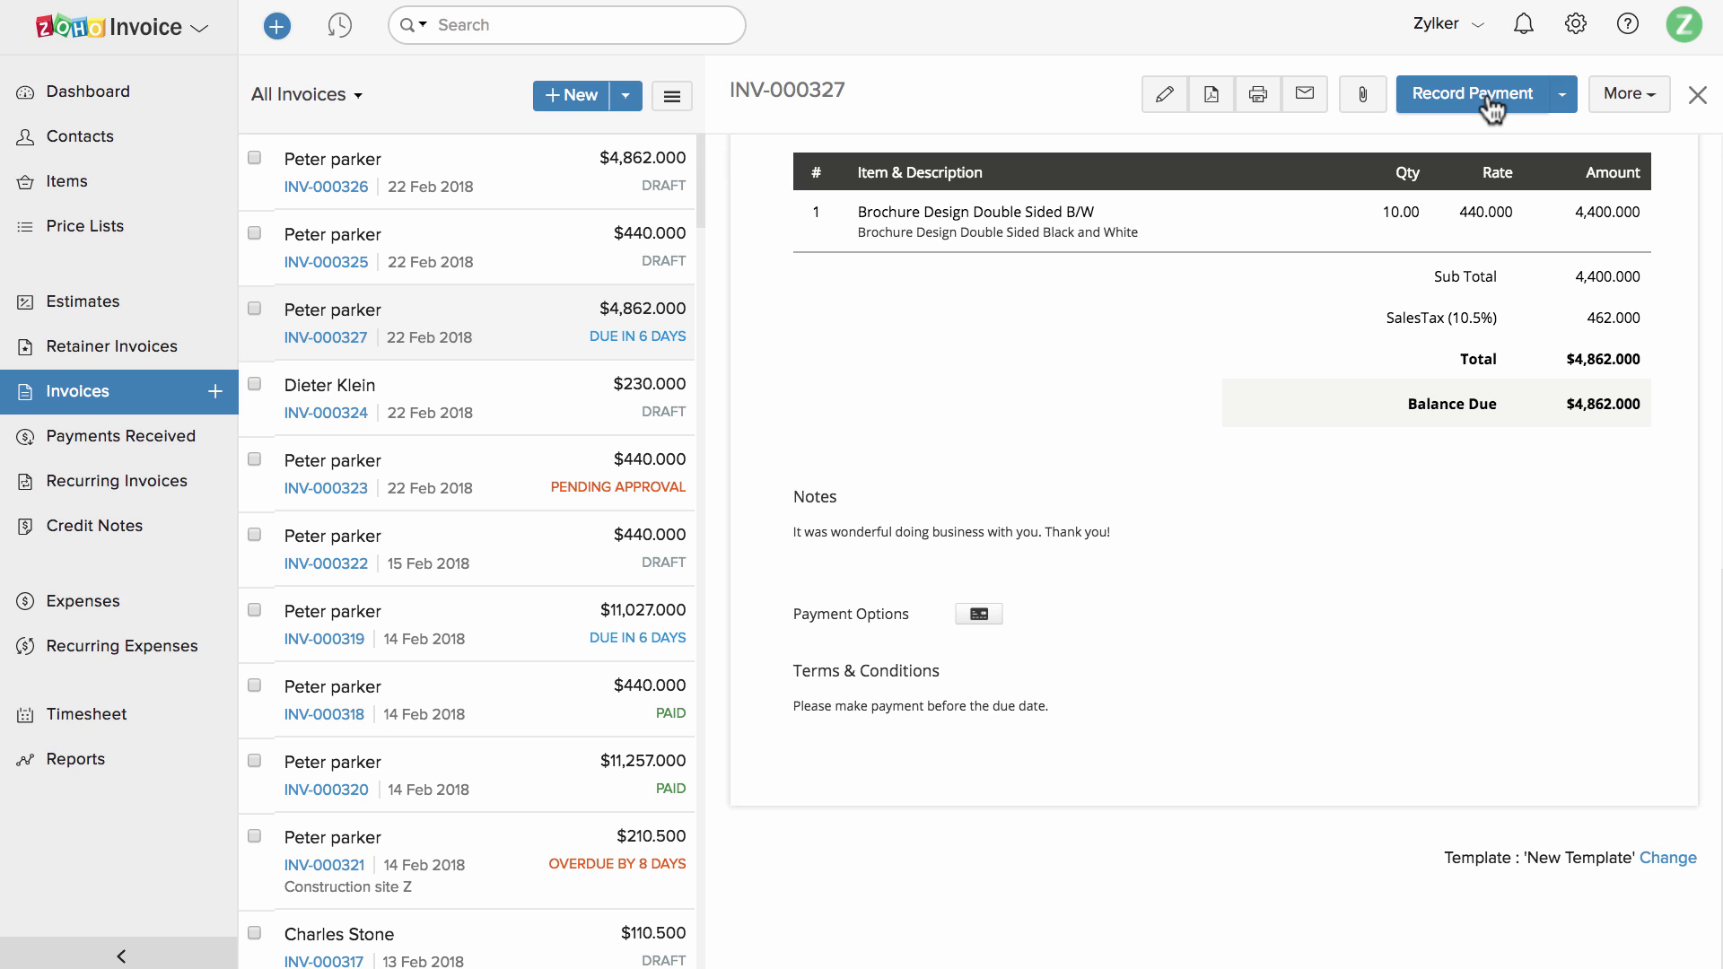
pyautogui.click(1652, 95)
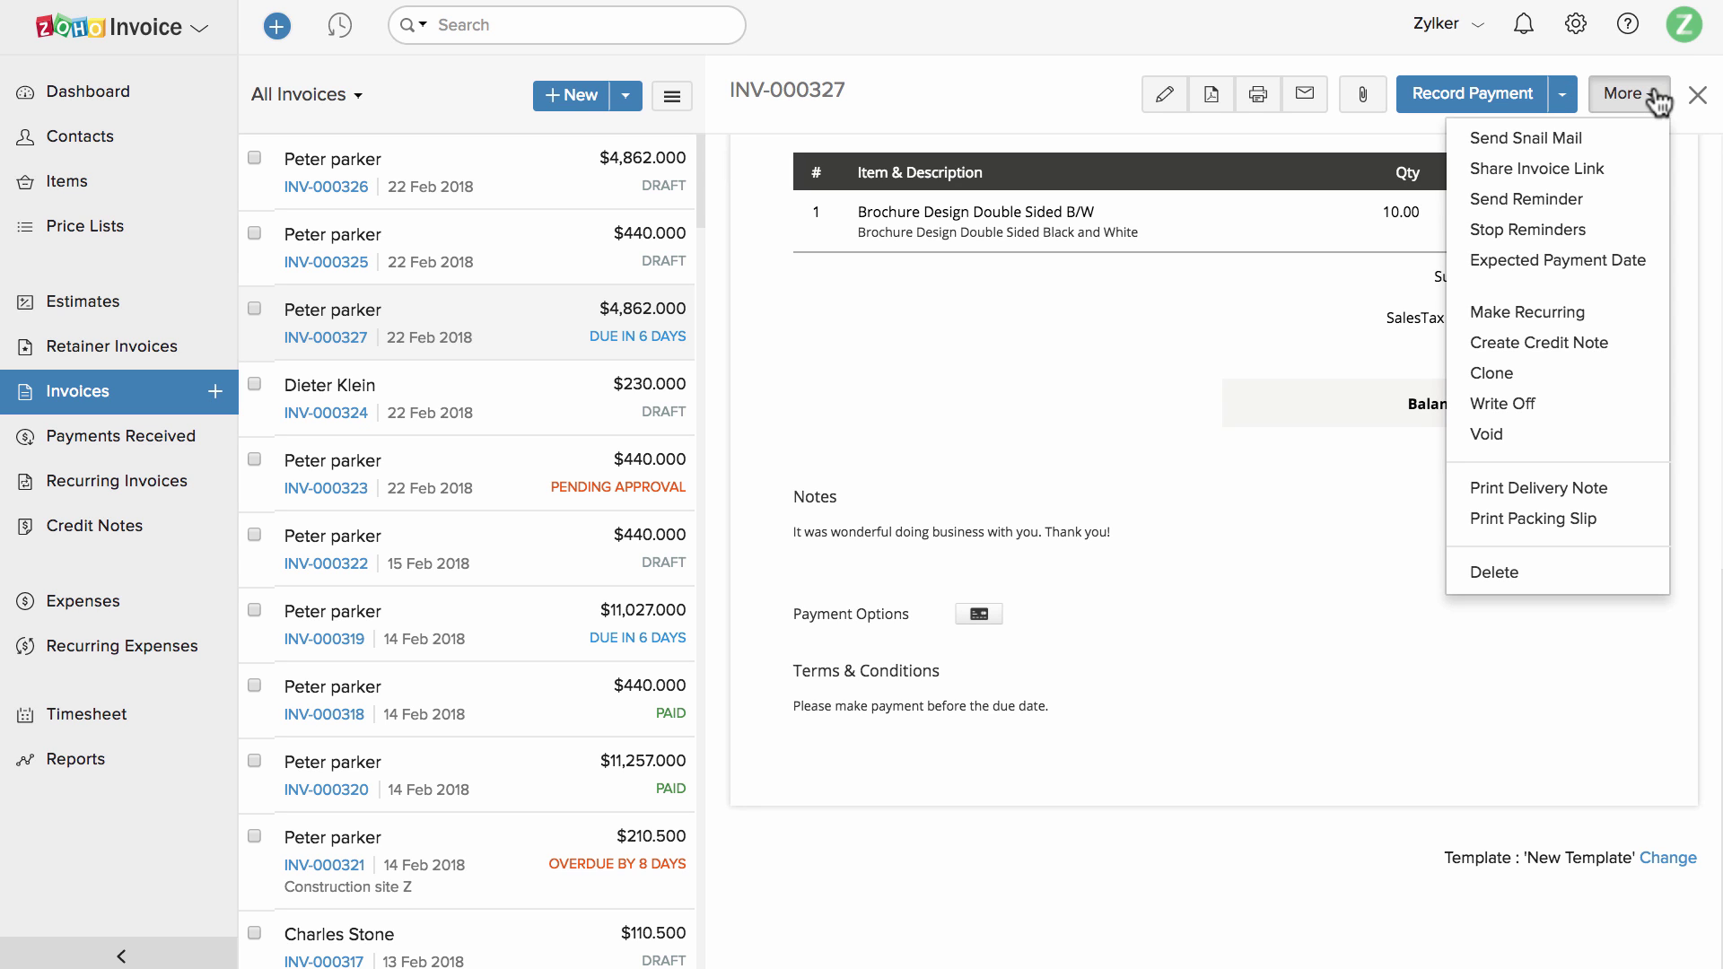
pyautogui.click(1612, 634)
pyautogui.scroll(10, 1477, 547)
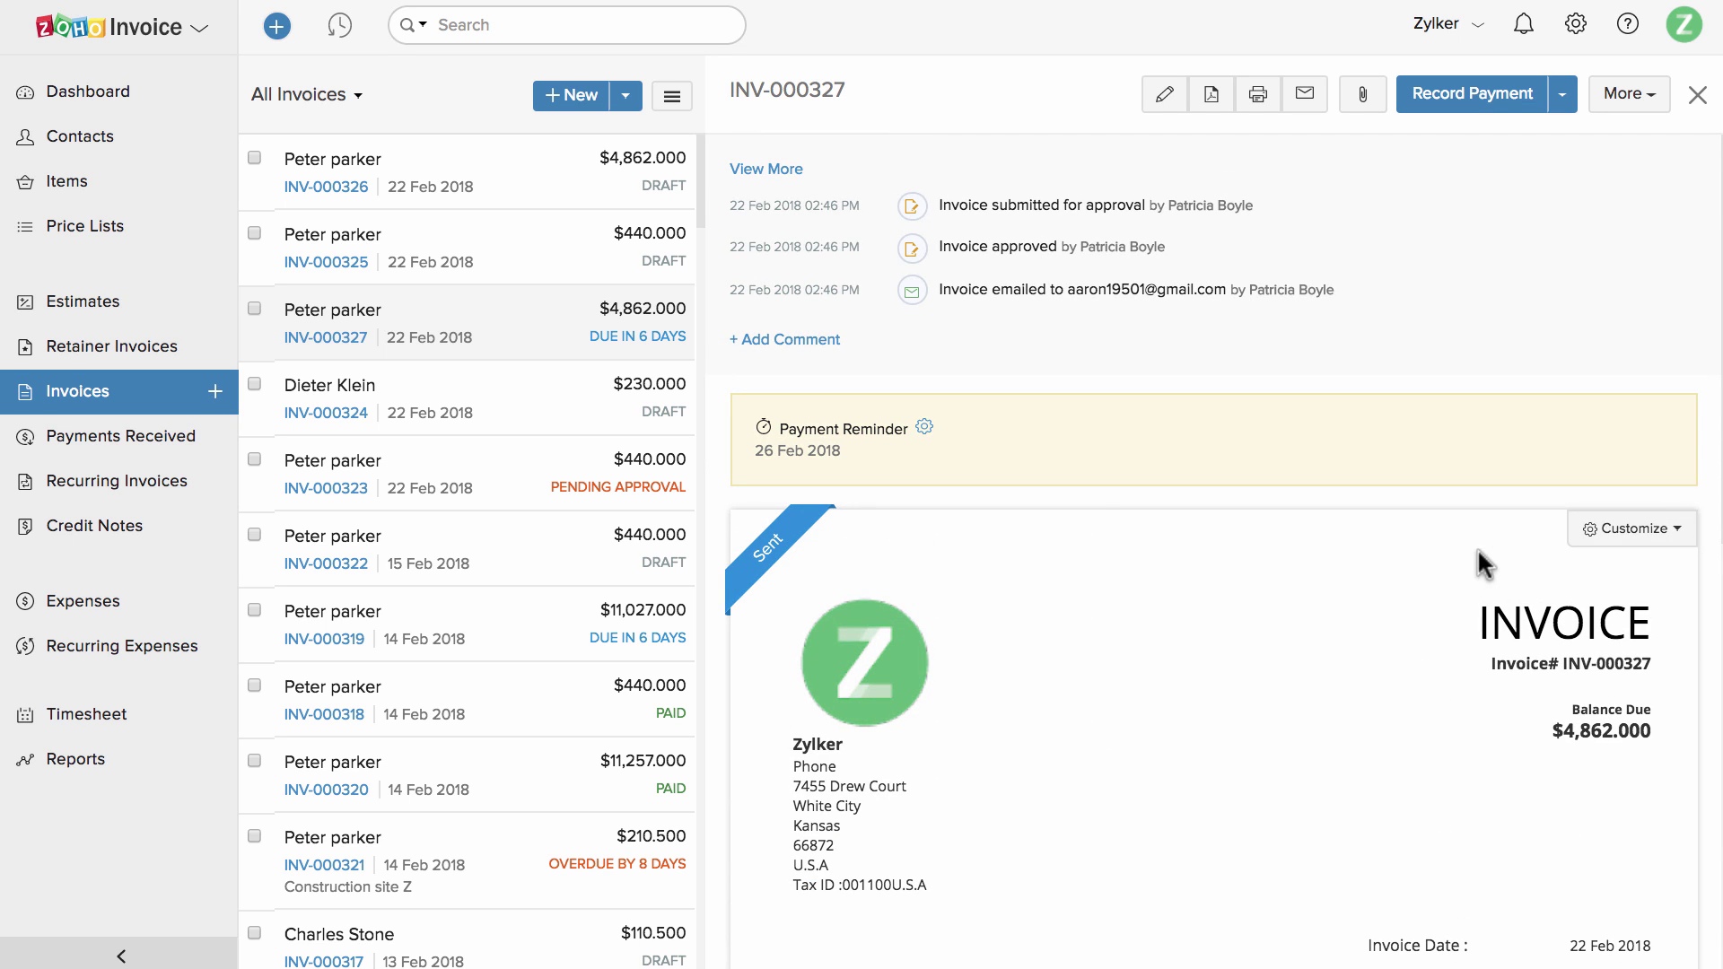
# Start a comment on the sent invoice, and go to the email template settings.
pyautogui.click(807, 339)
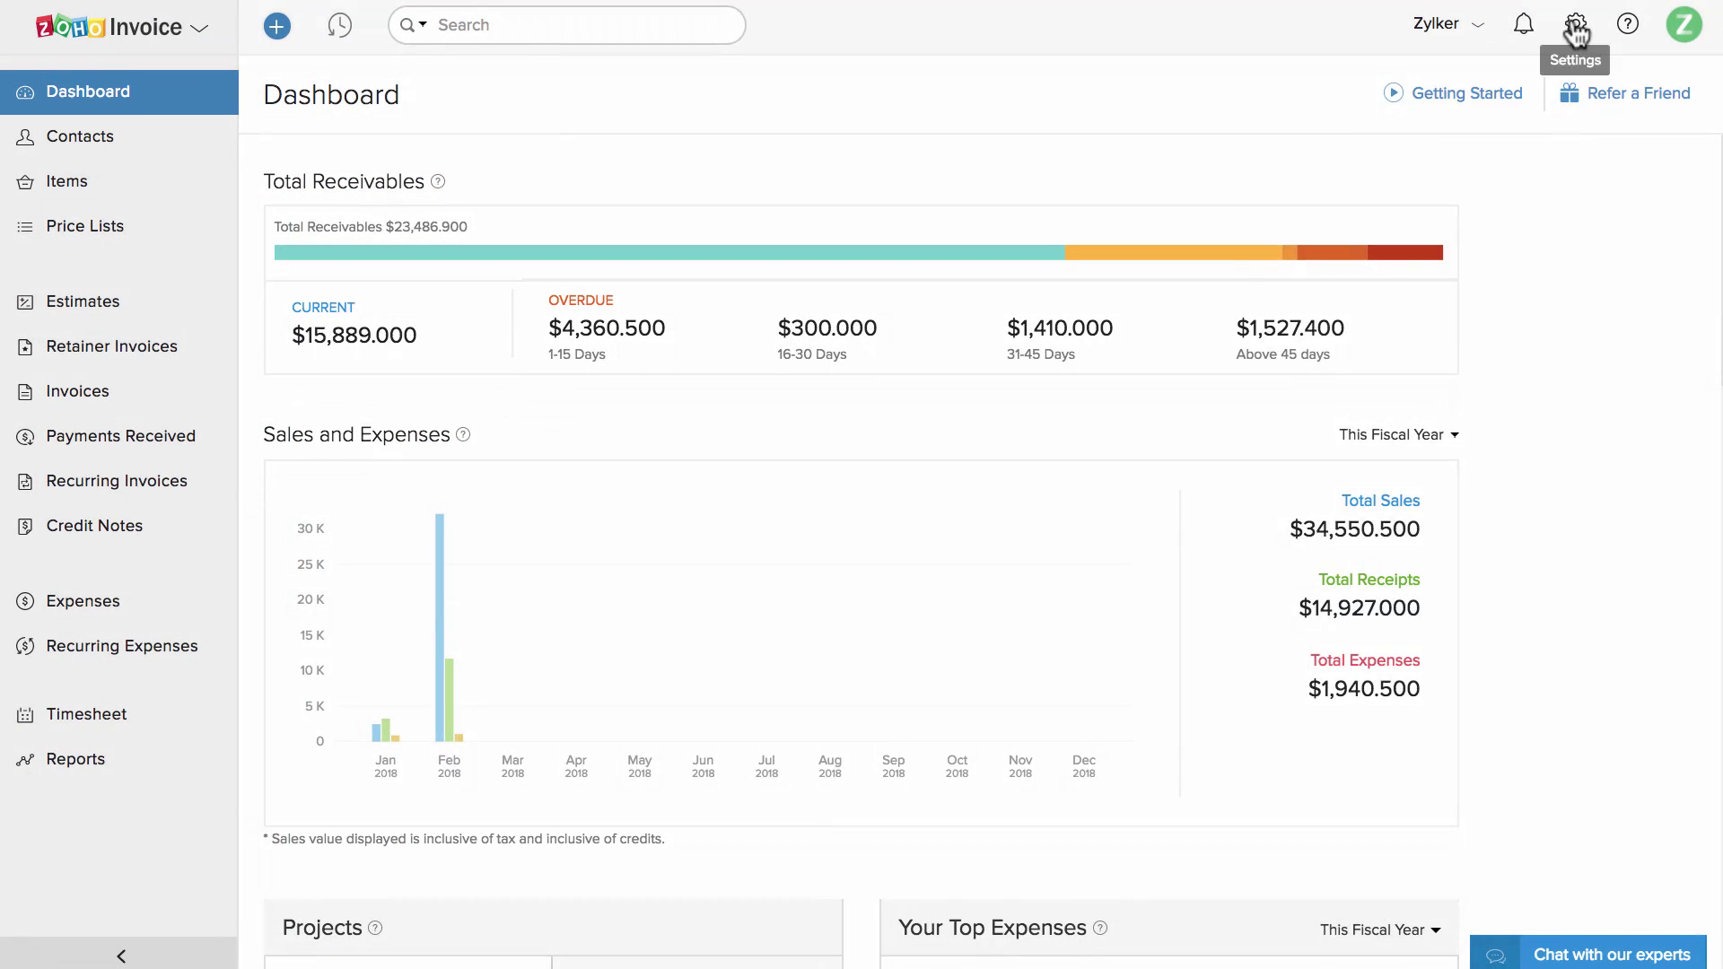
pyautogui.click(1576, 30)
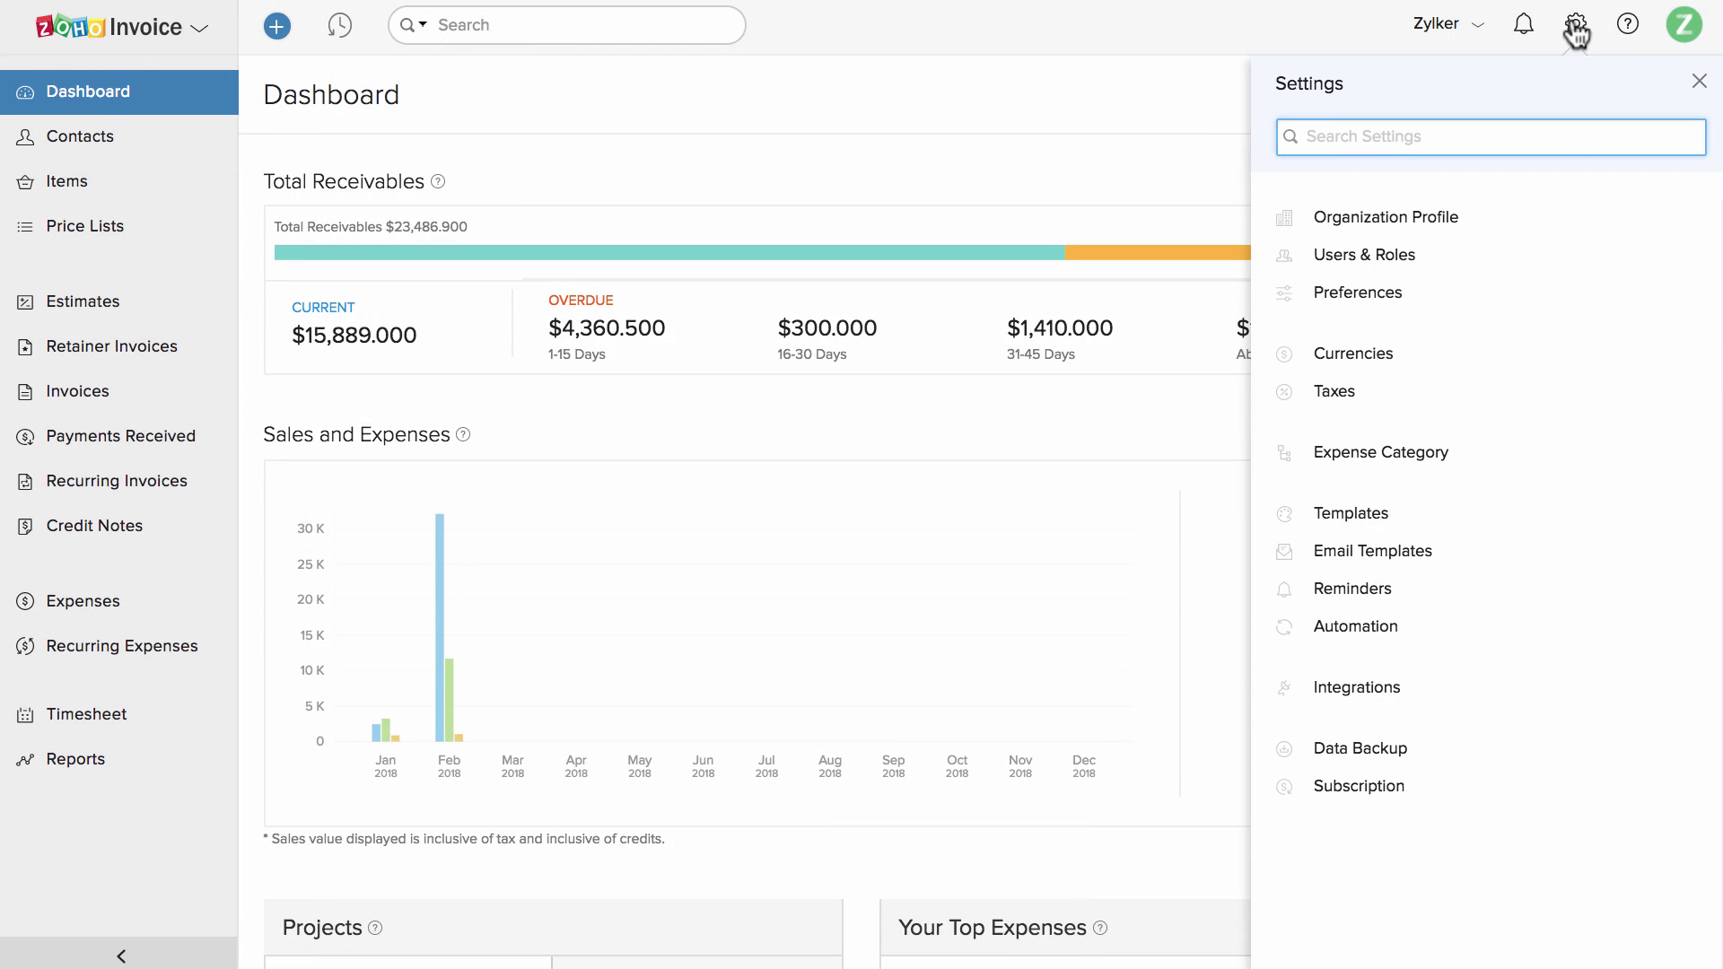
pyautogui.click(1546, 549)
pyautogui.click(1194, 210)
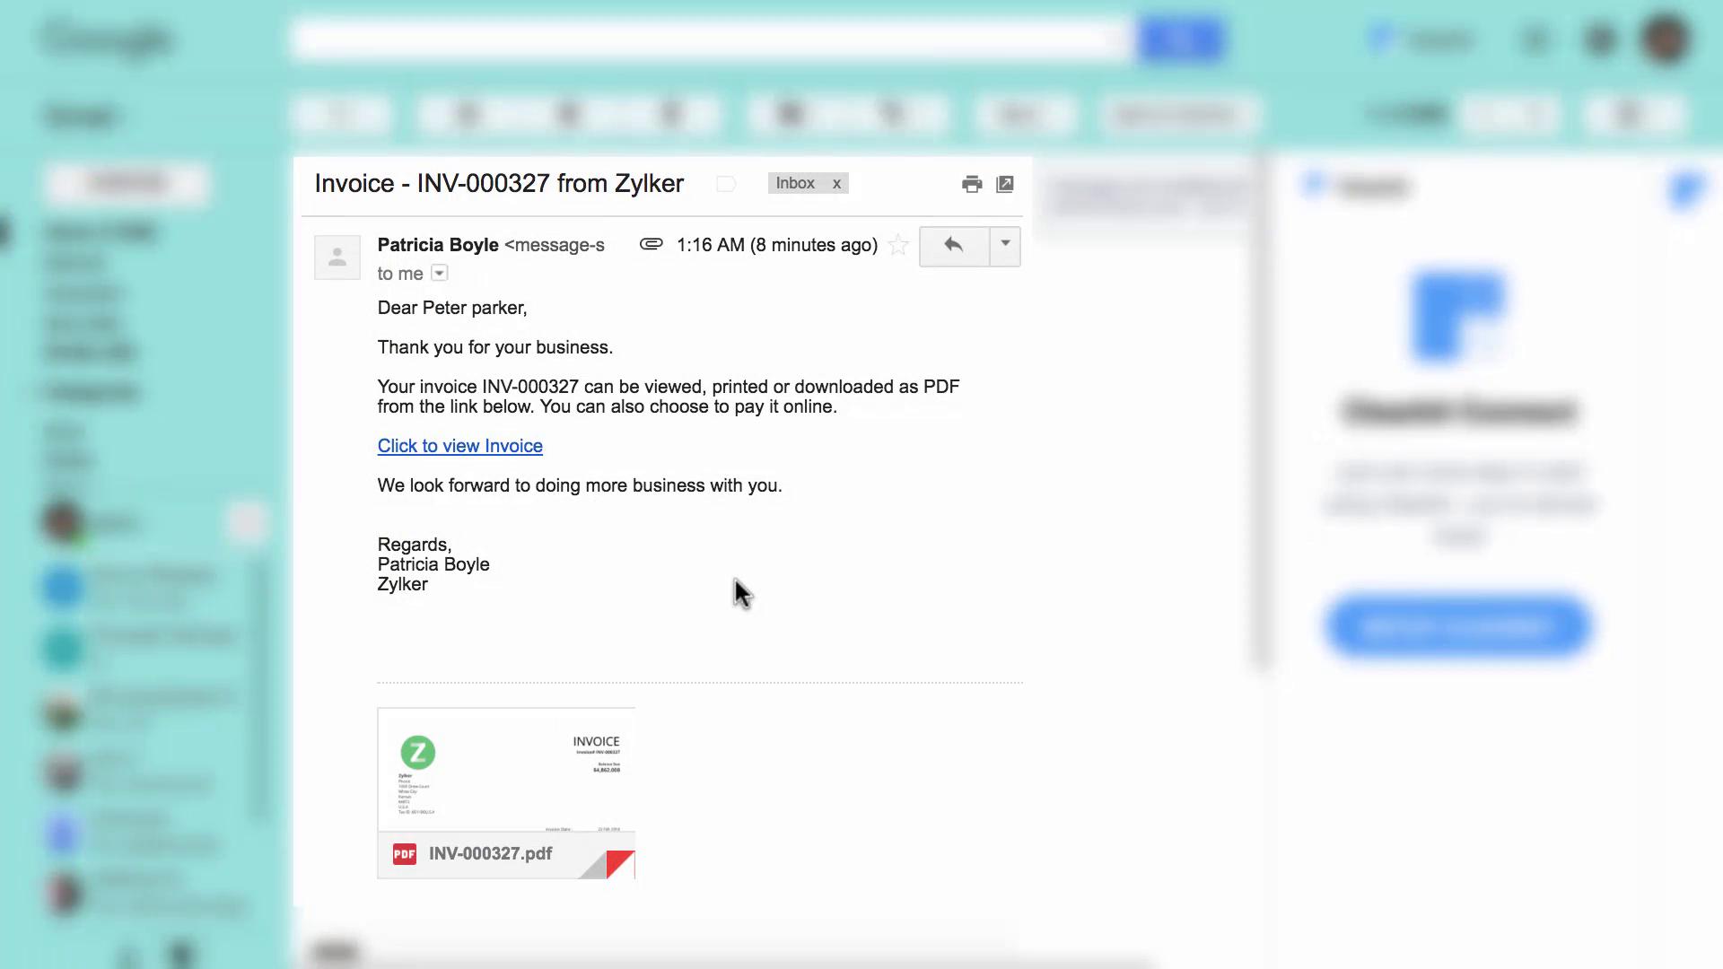
# Open the online invoice from the customer's email, and review the invoice and its Pay via Card form.
pyautogui.click(513, 447)
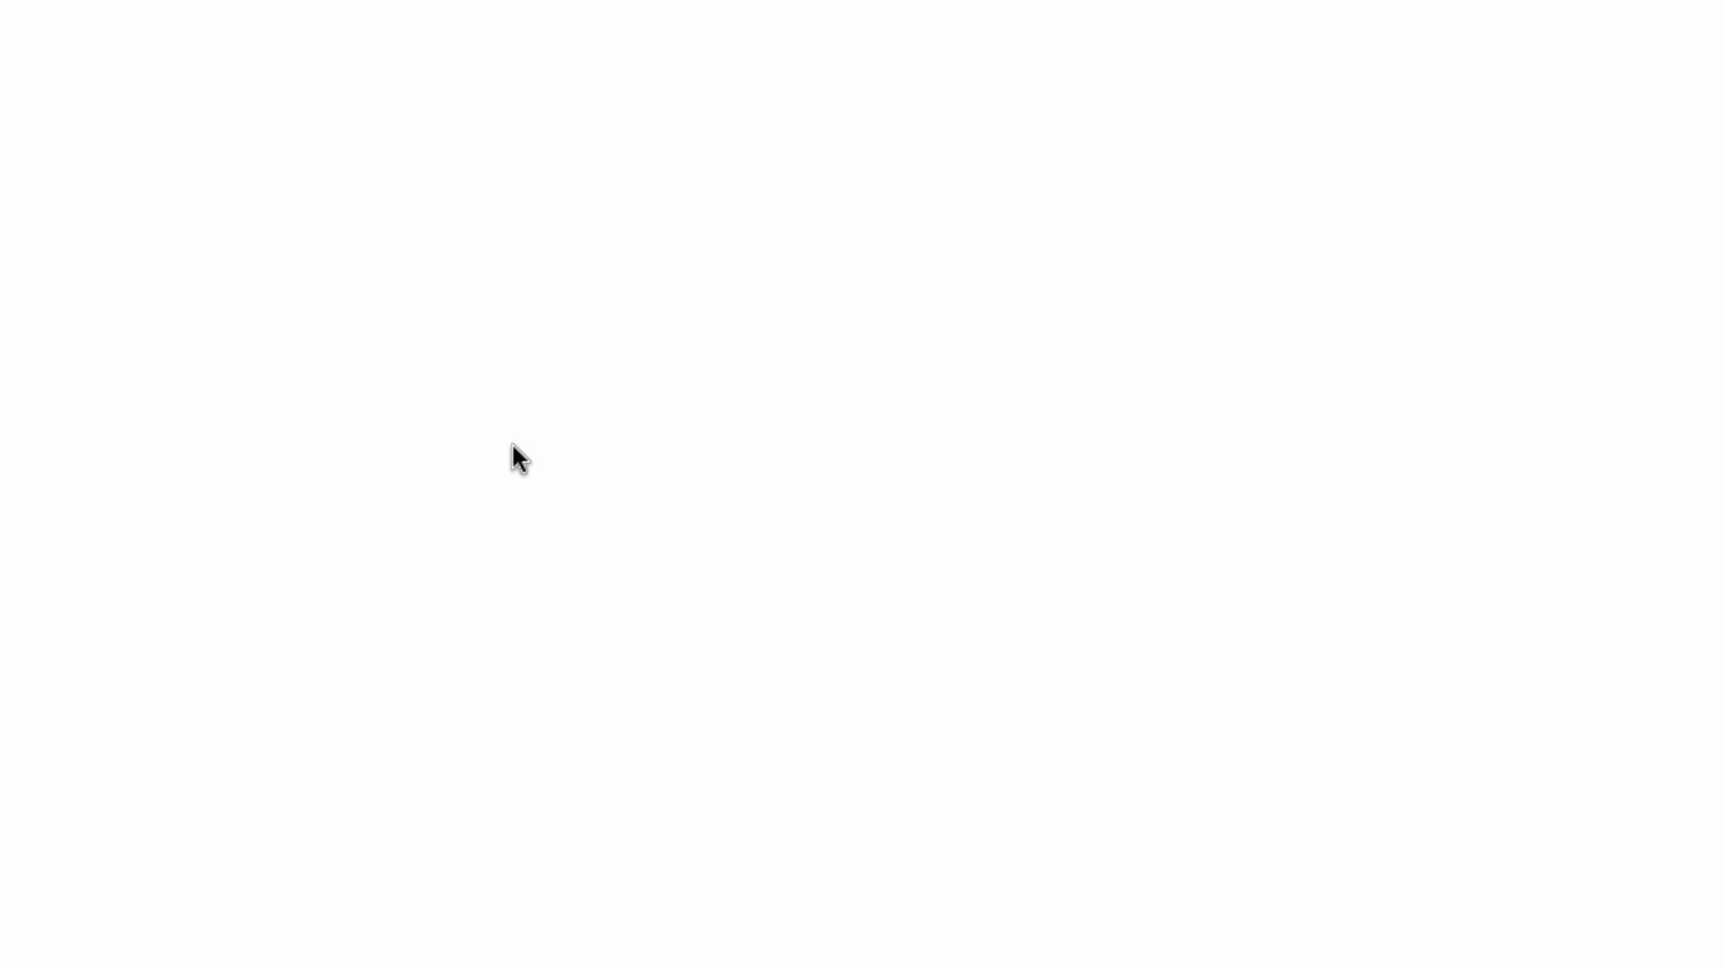
pyautogui.scroll(-10, 1573, 539)
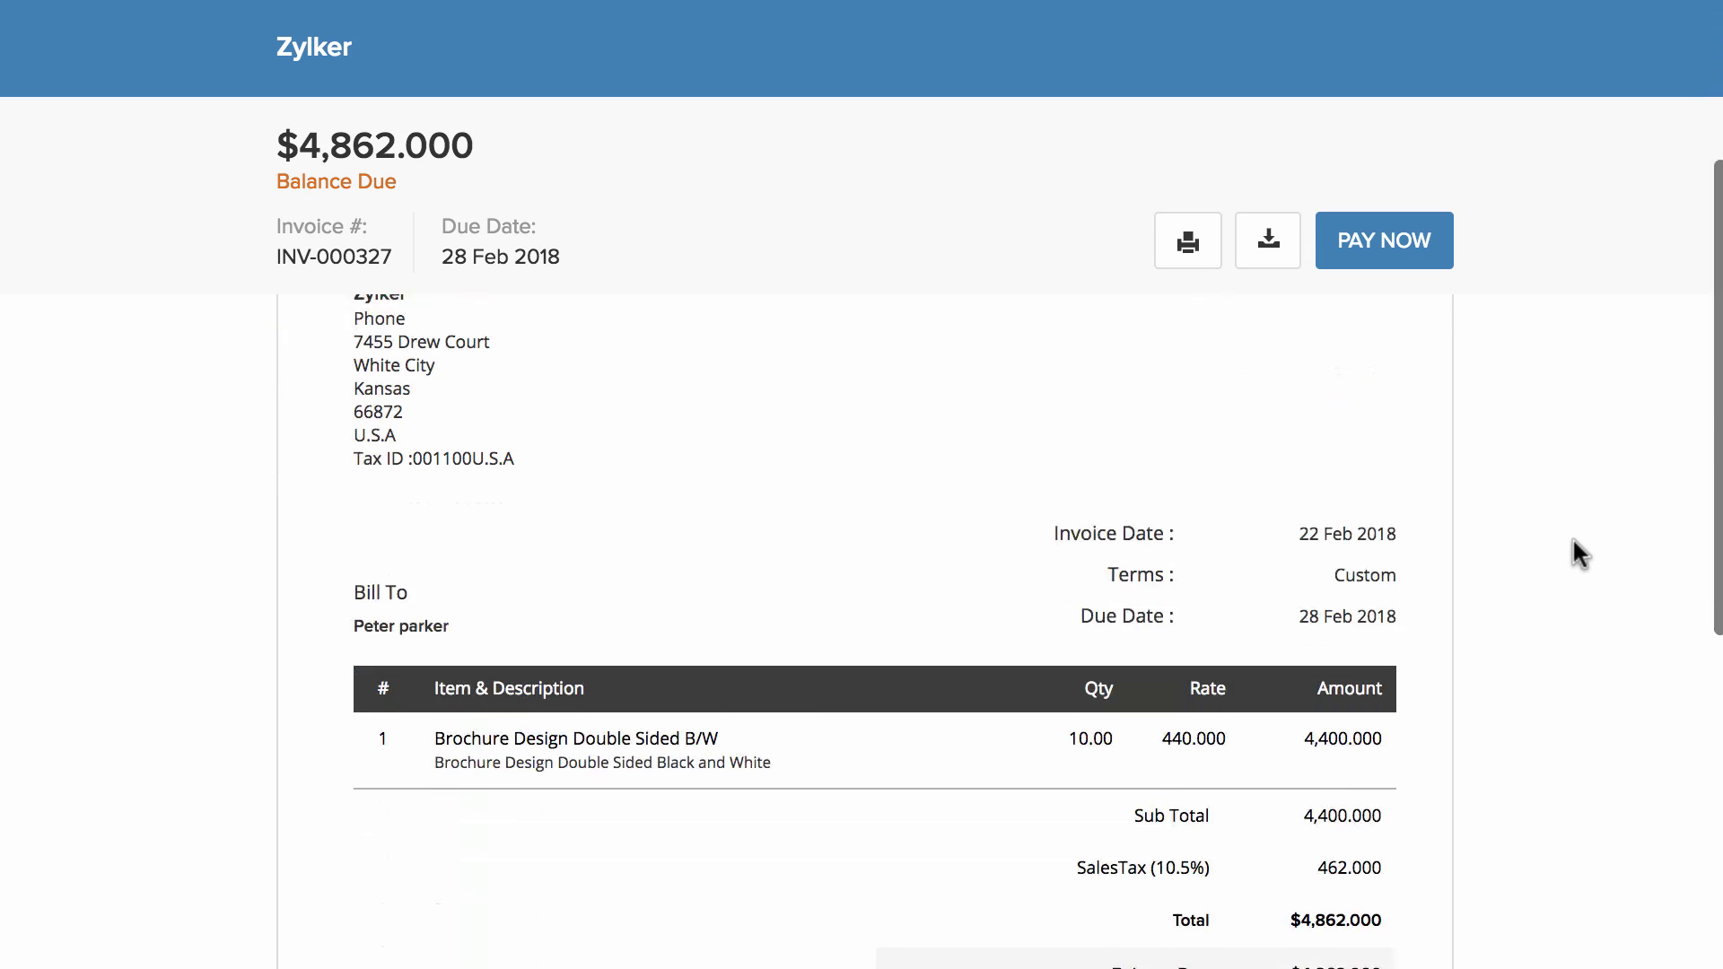
pyautogui.scroll(10, 1573, 537)
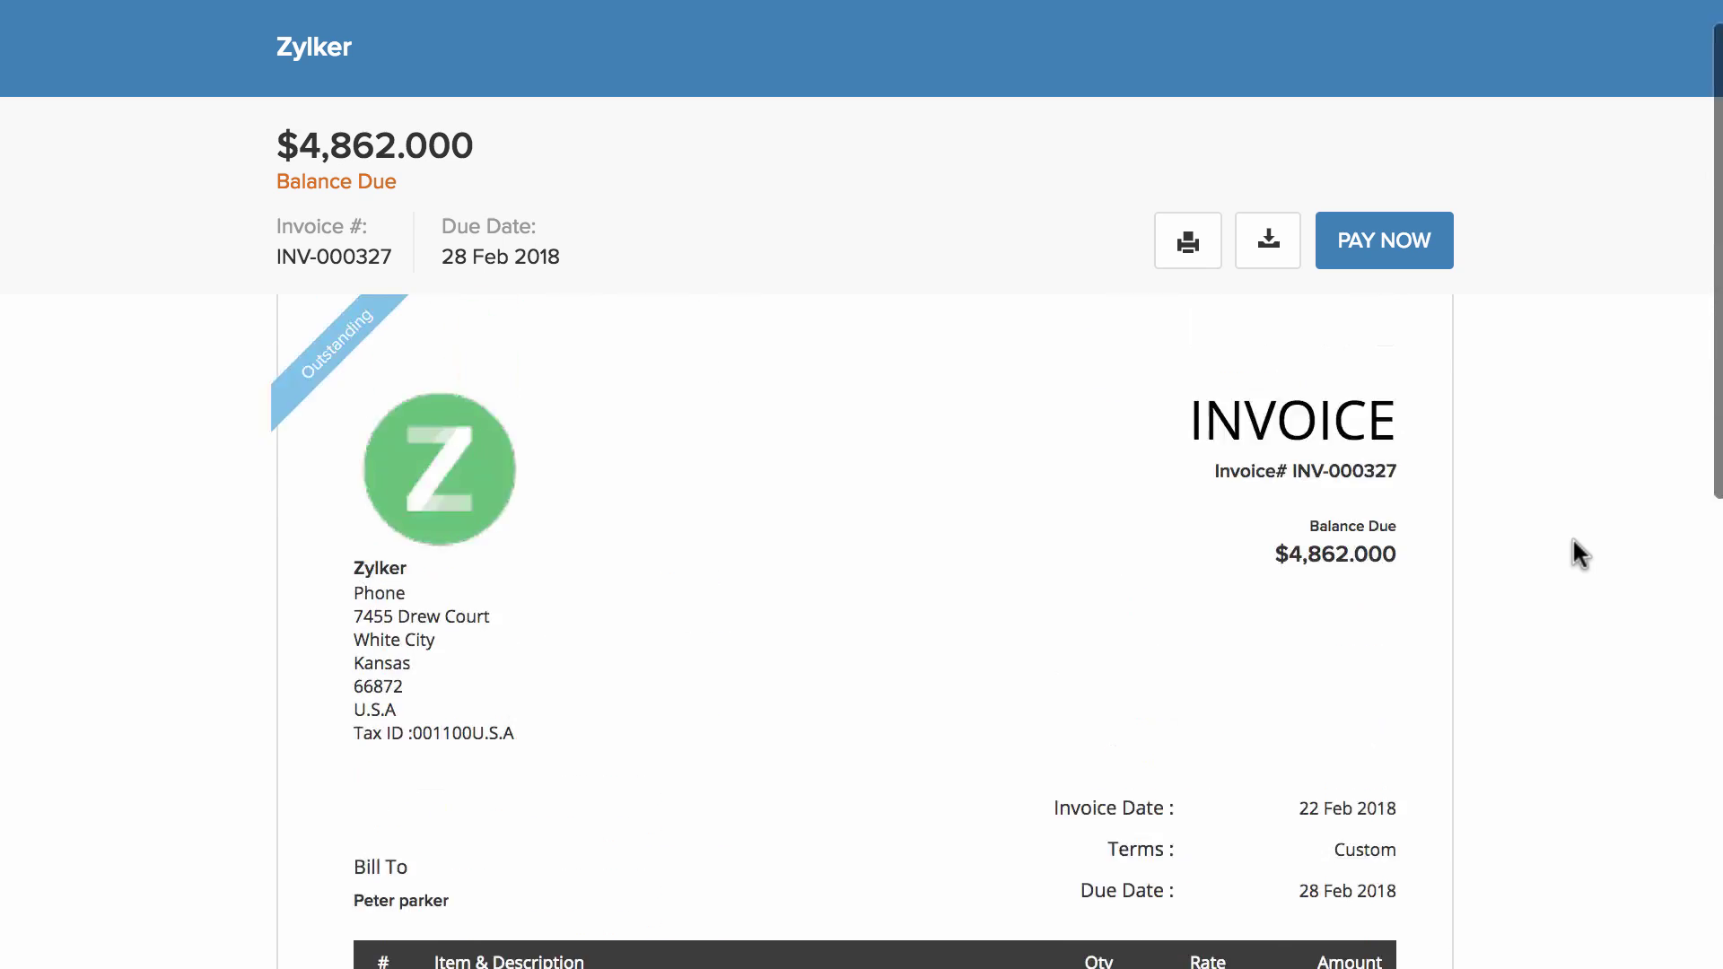
pyautogui.click(1398, 256)
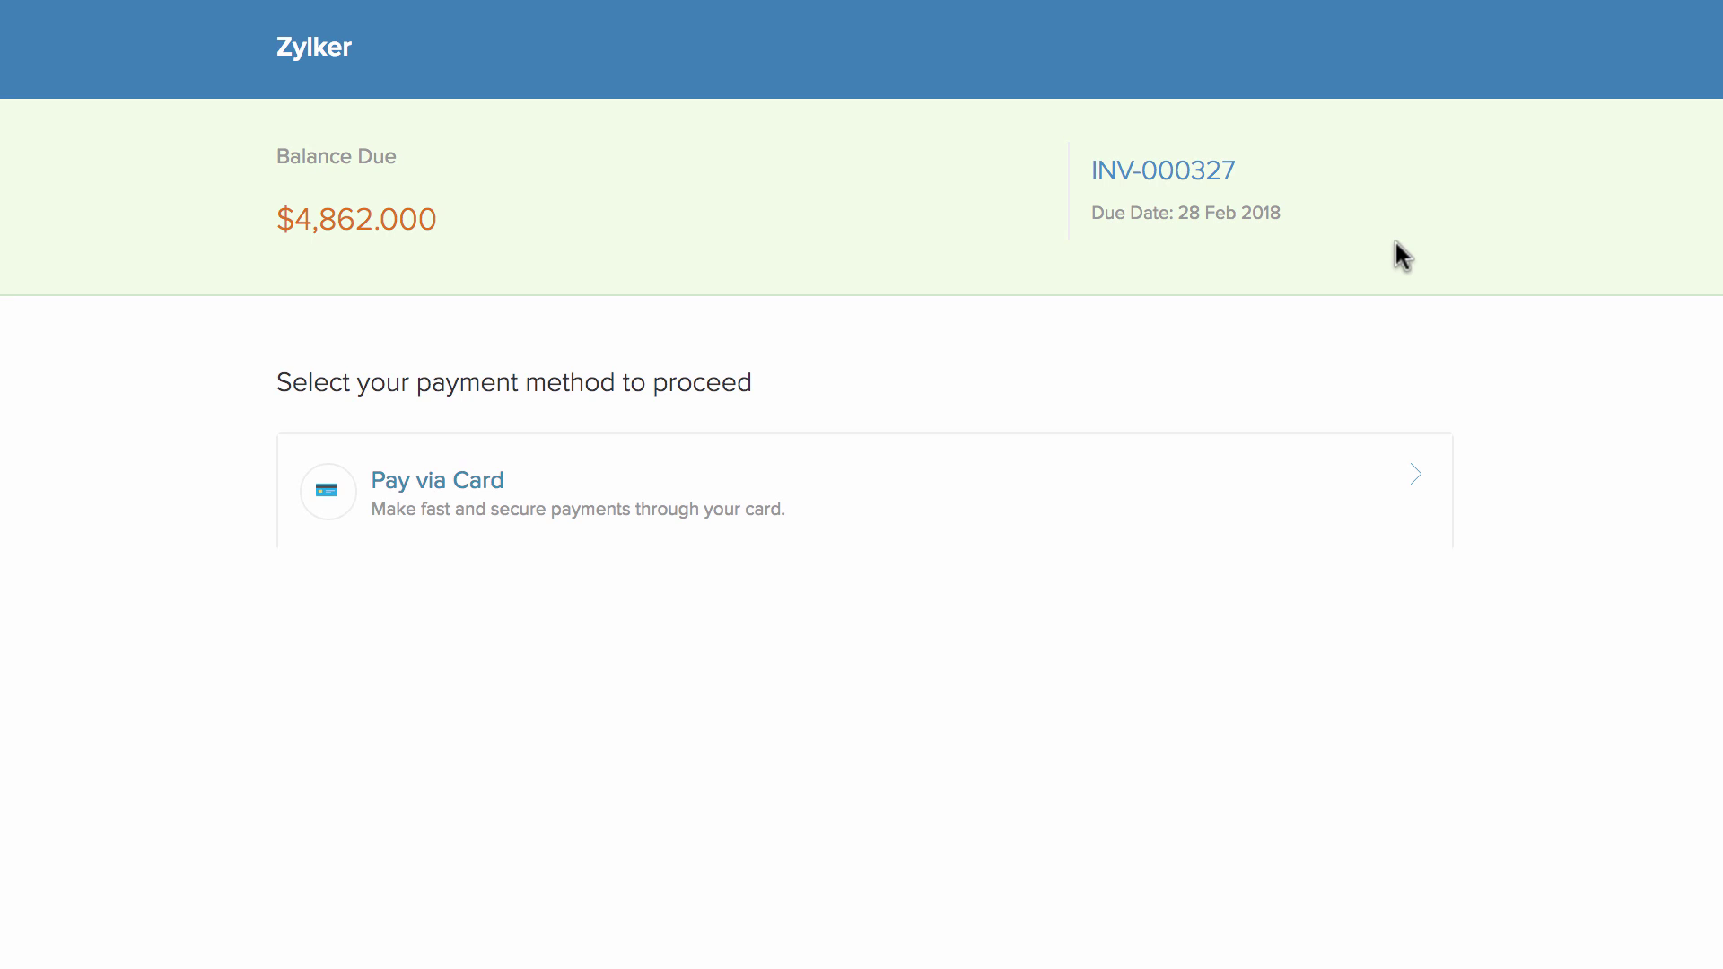
pyautogui.click(1037, 490)
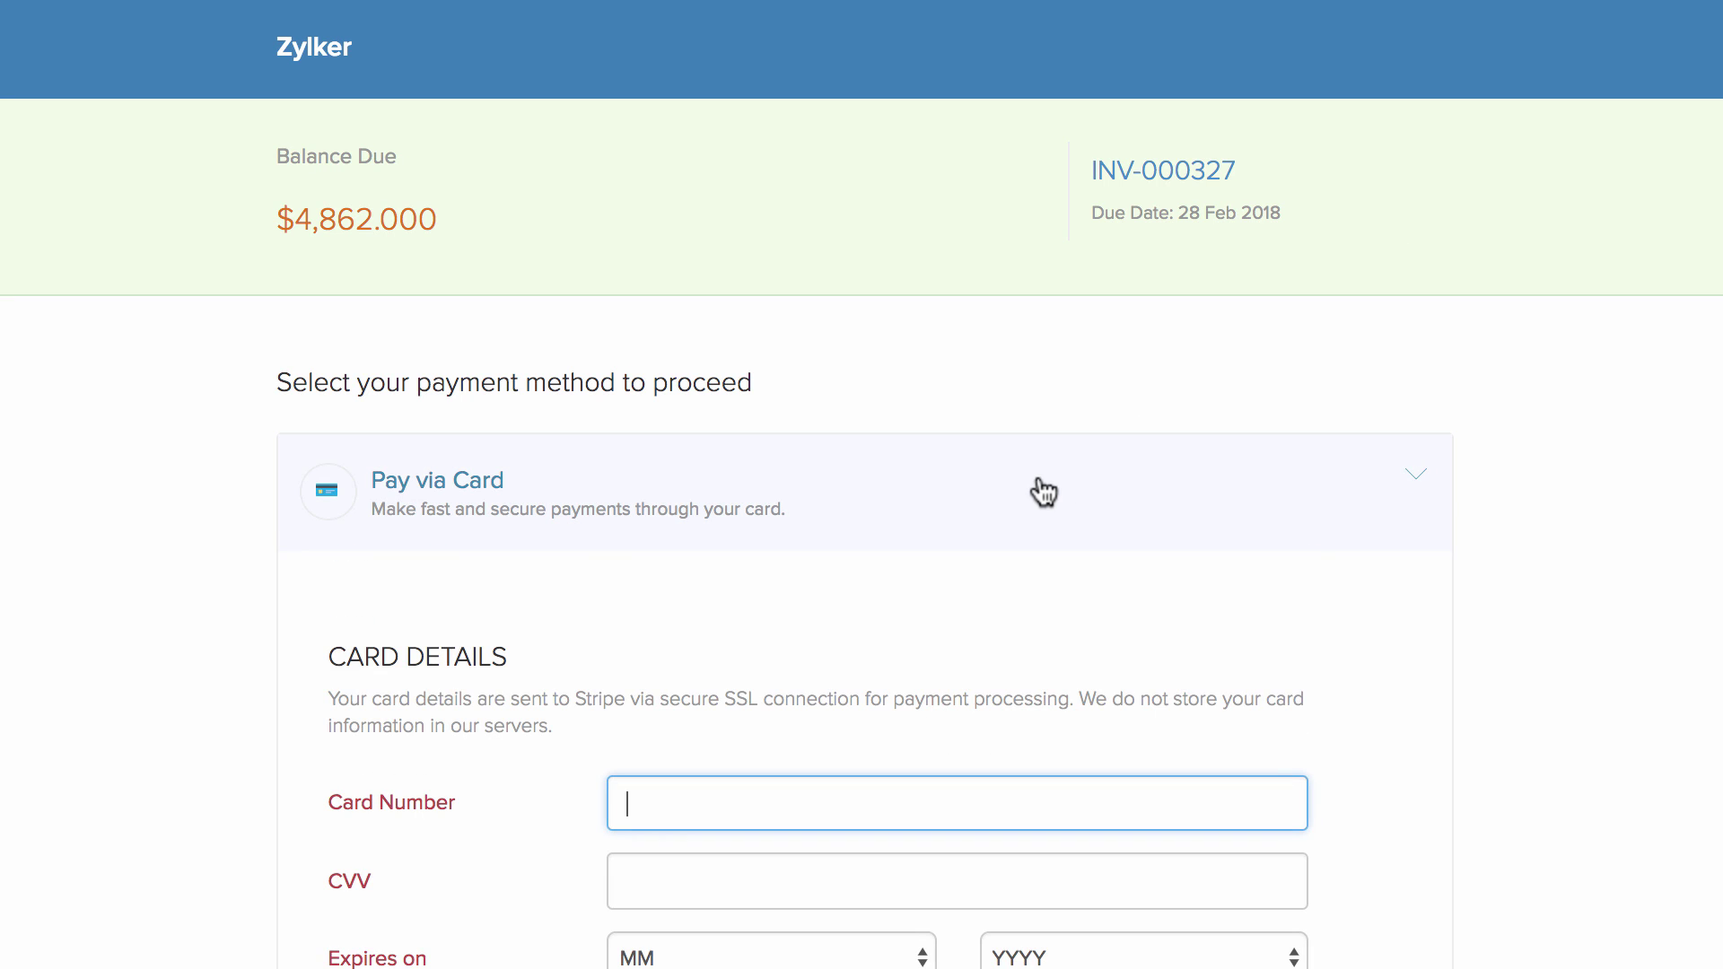
pyautogui.scroll(-8, 1059, 568)
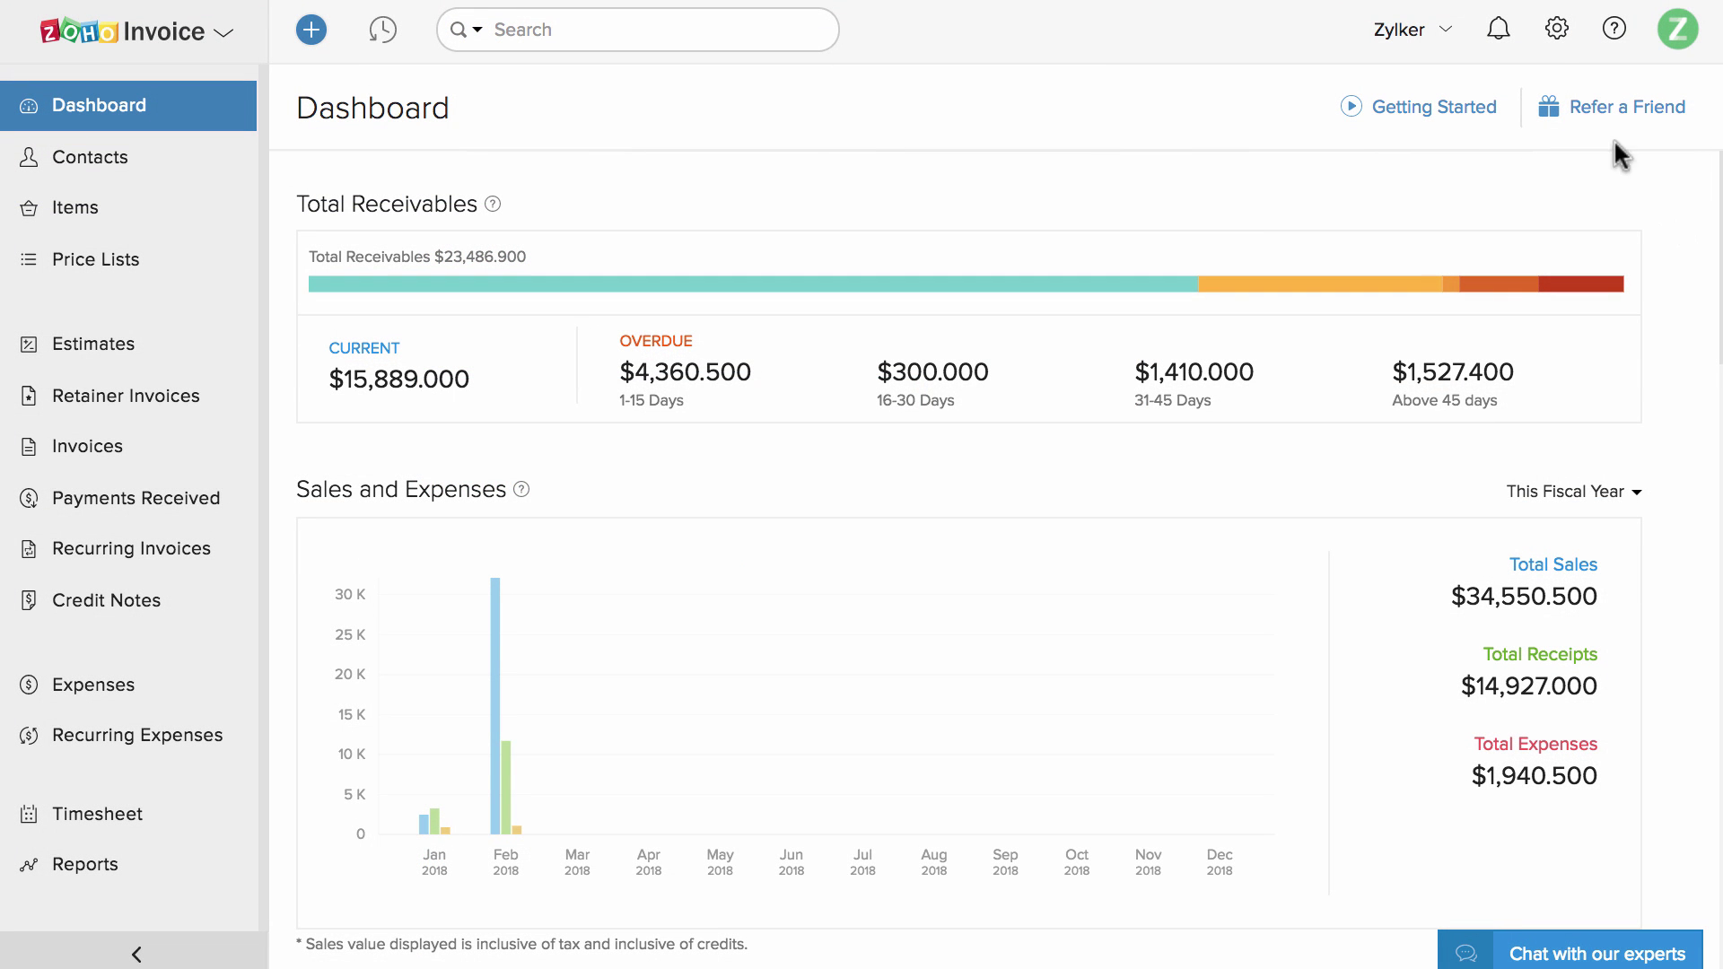
# Go to the preferences in the settings, and allow portal access on the new contact form.
pyautogui.click(1557, 41)
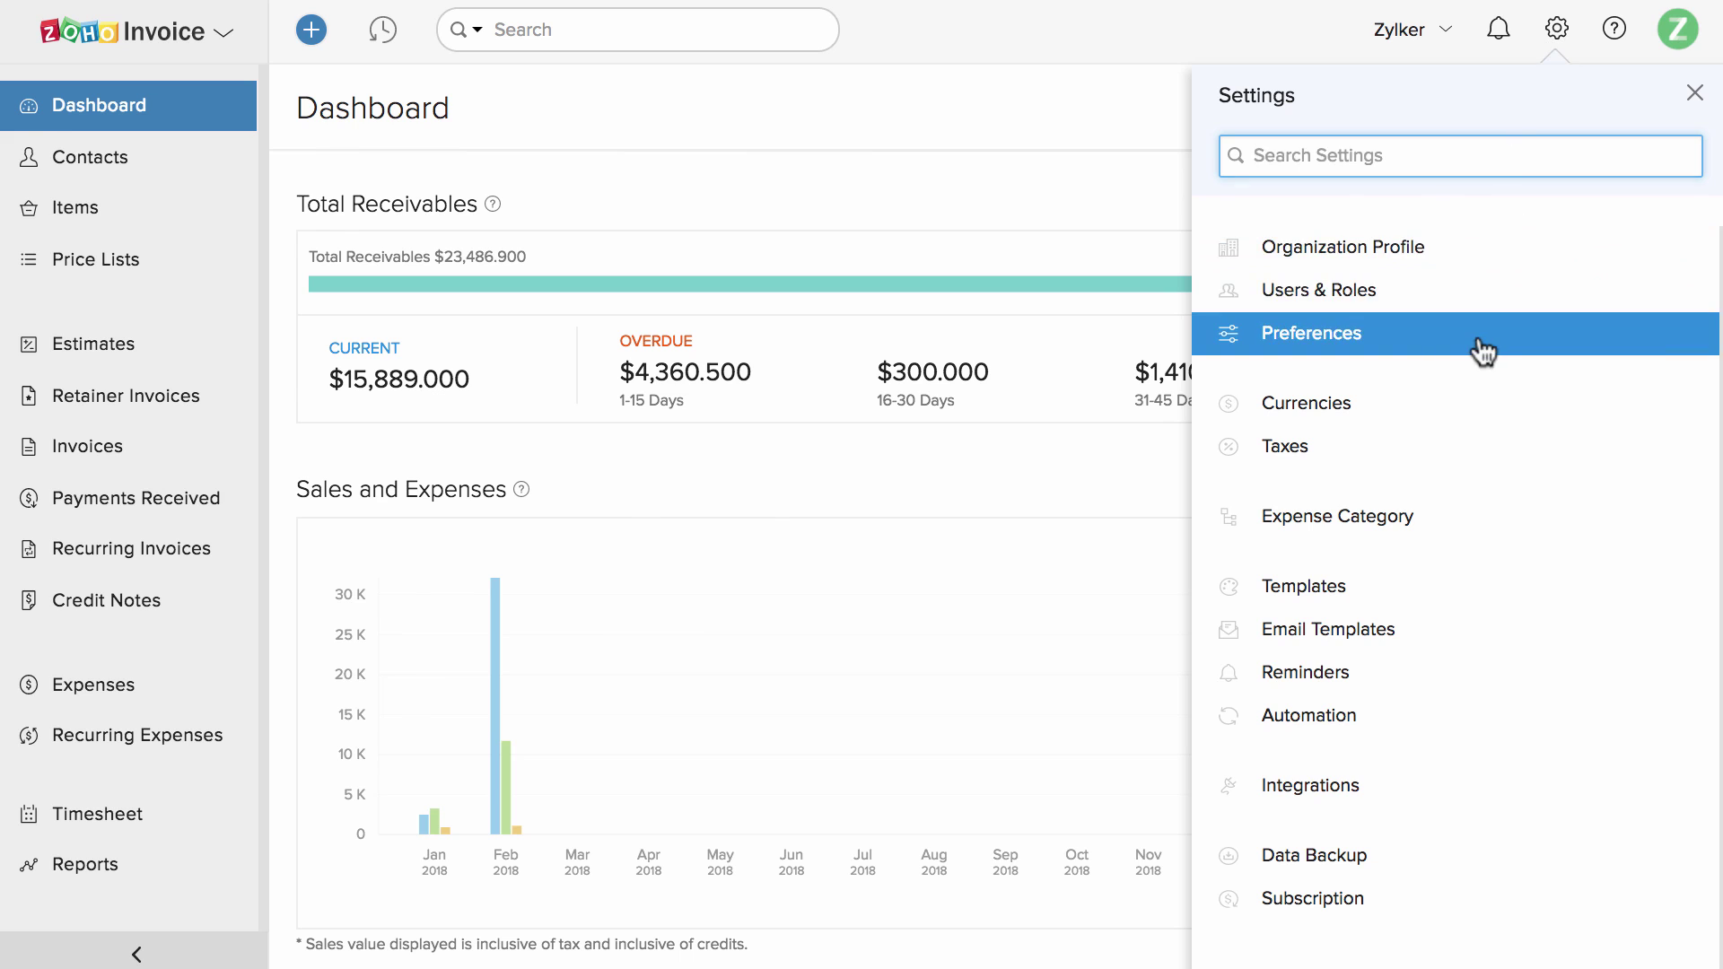
pyautogui.click(1481, 350)
pyautogui.click(471, 235)
pyautogui.click(802, 194)
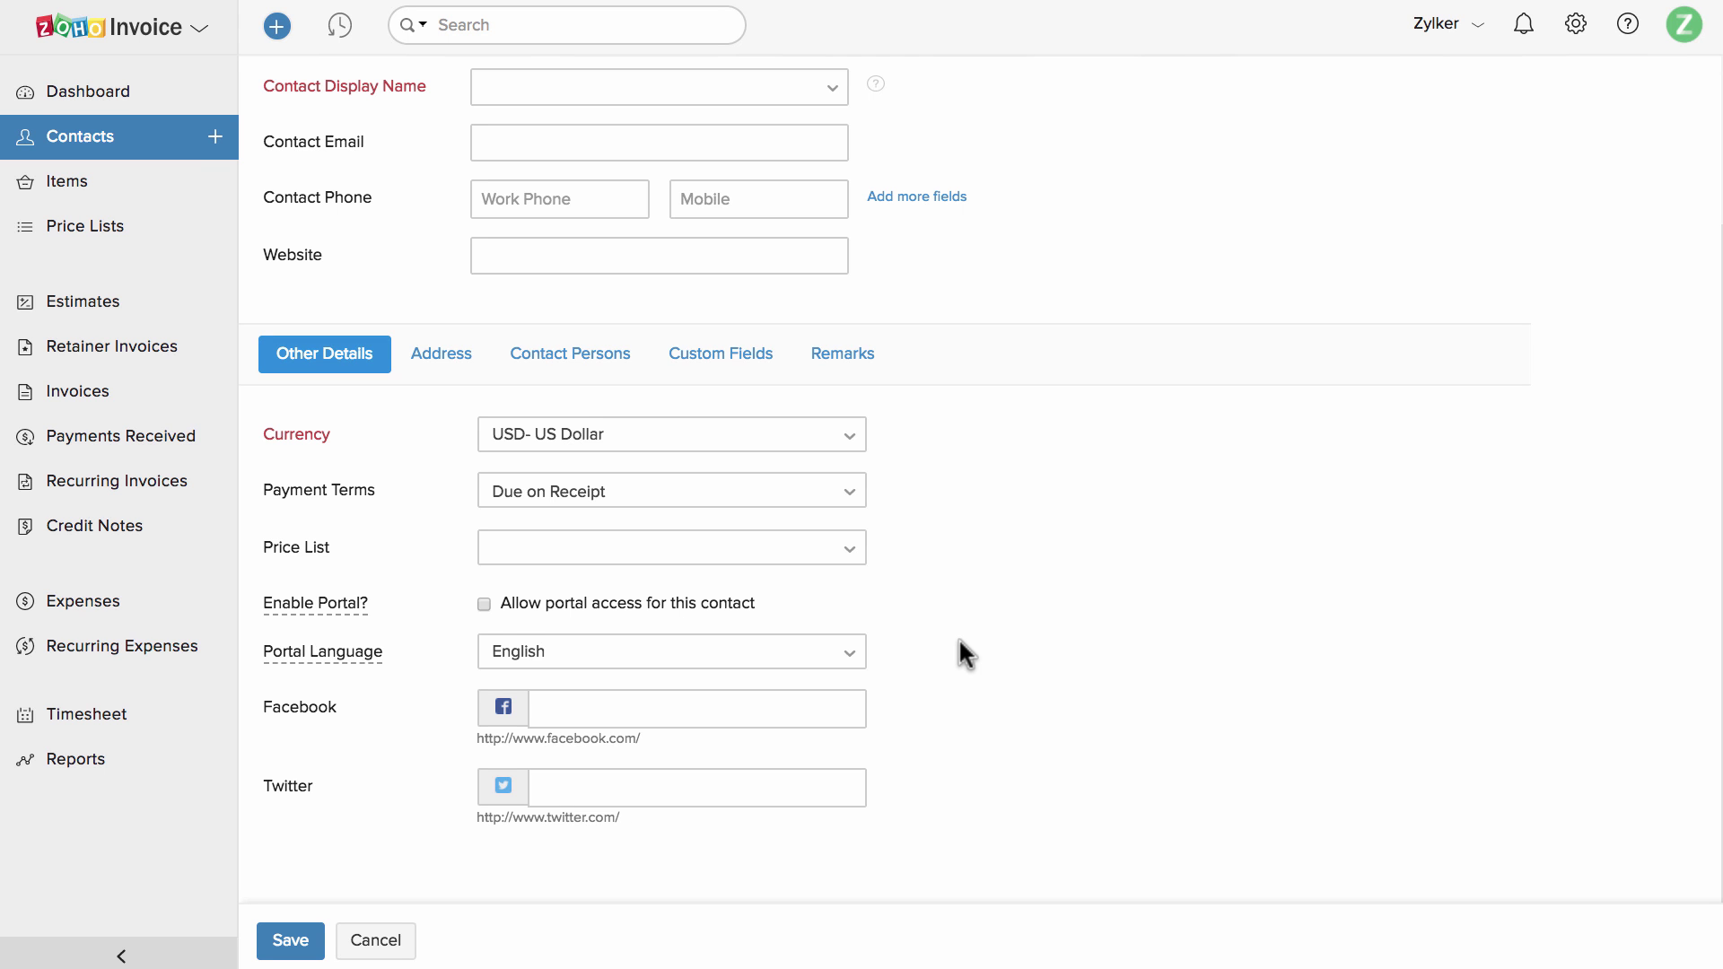
pyautogui.click(484, 604)
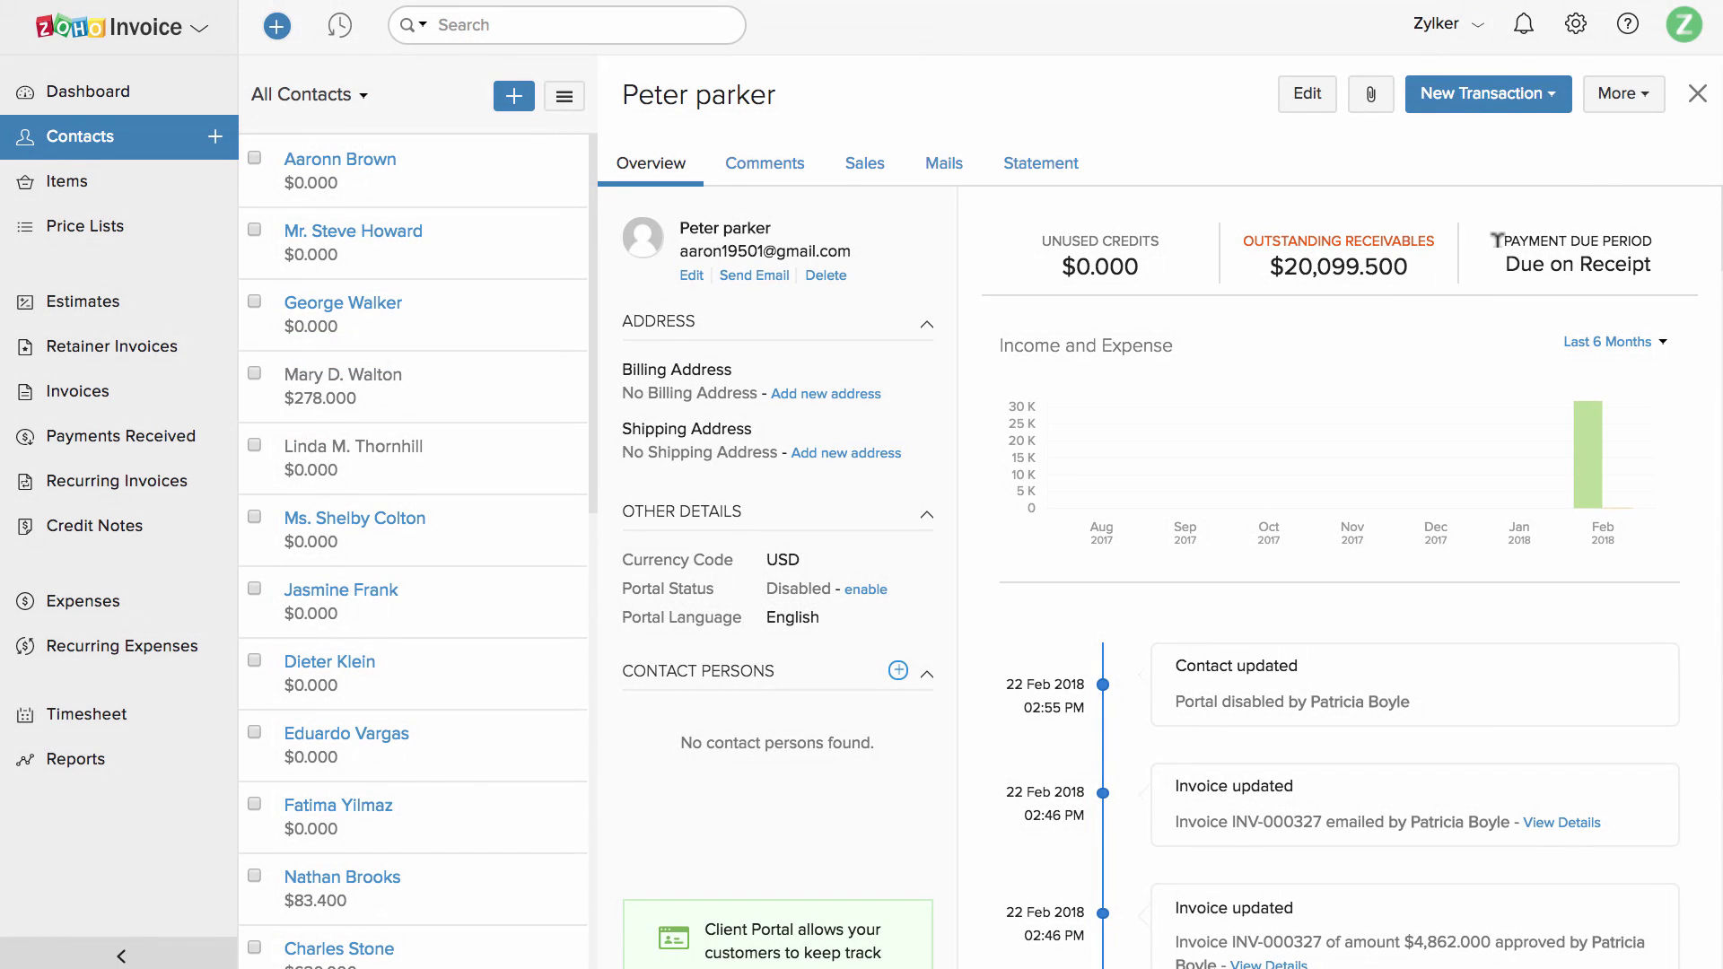
# Configure the client portal for the open customer contact, enabling portal access for all listed persons, and save.
pyautogui.click(1633, 97)
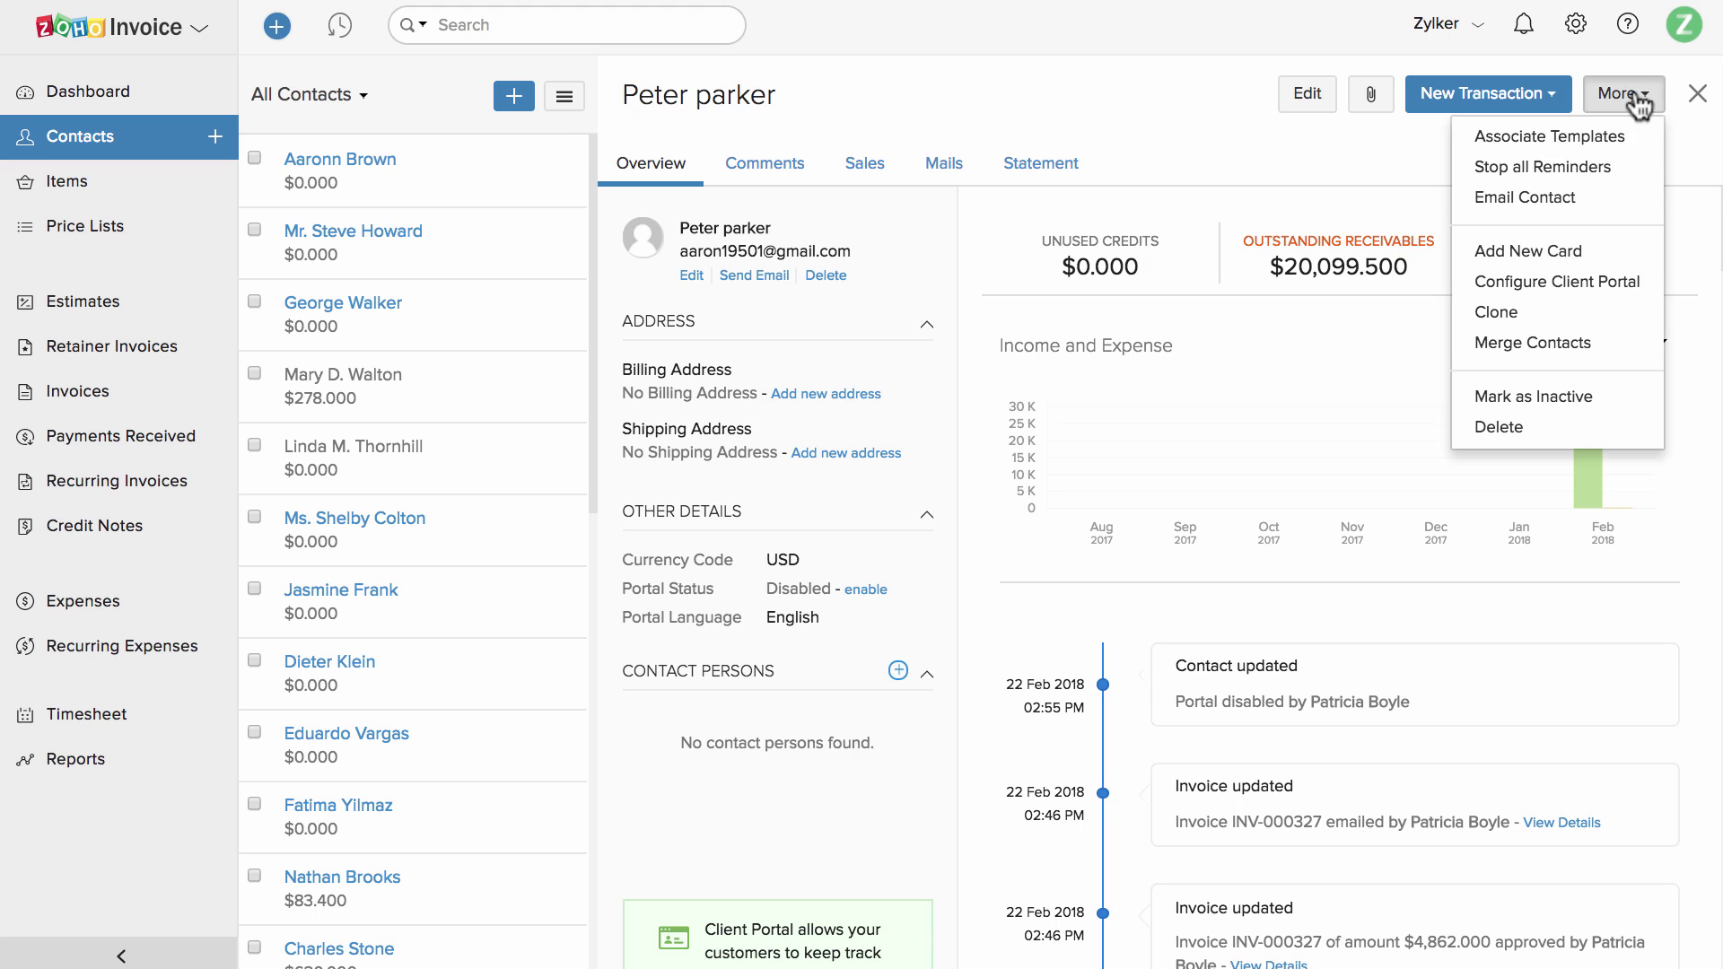
pyautogui.click(1630, 282)
pyautogui.click(537, 97)
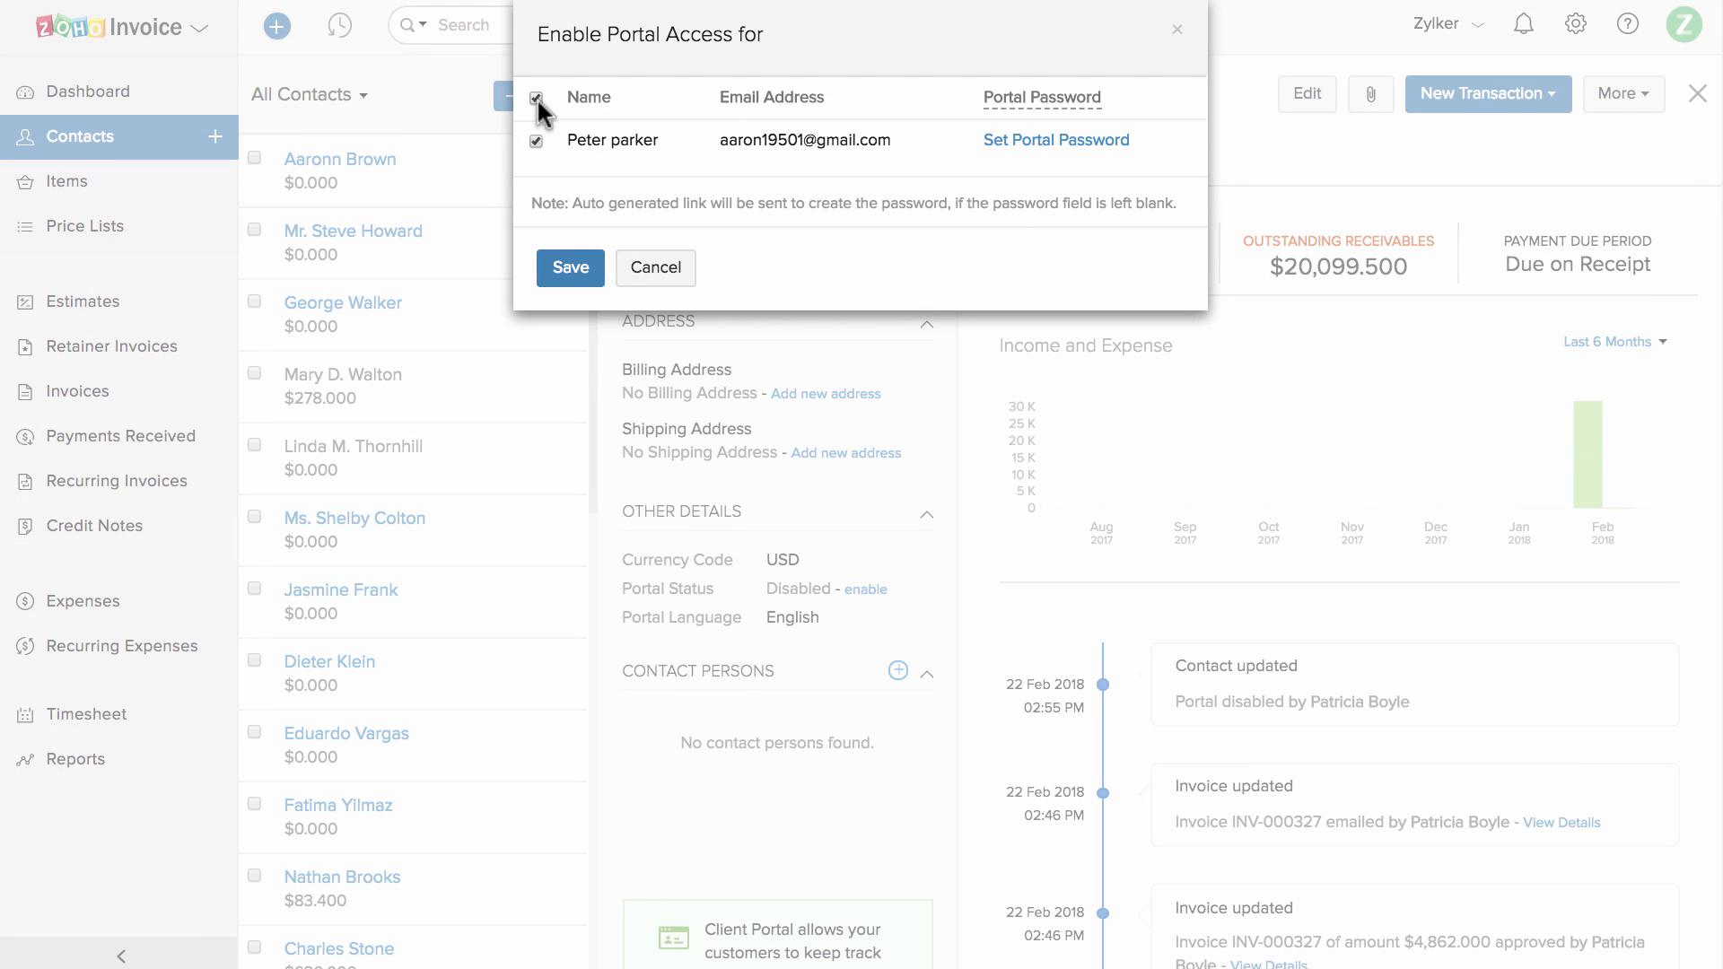
pyautogui.click(562, 260)
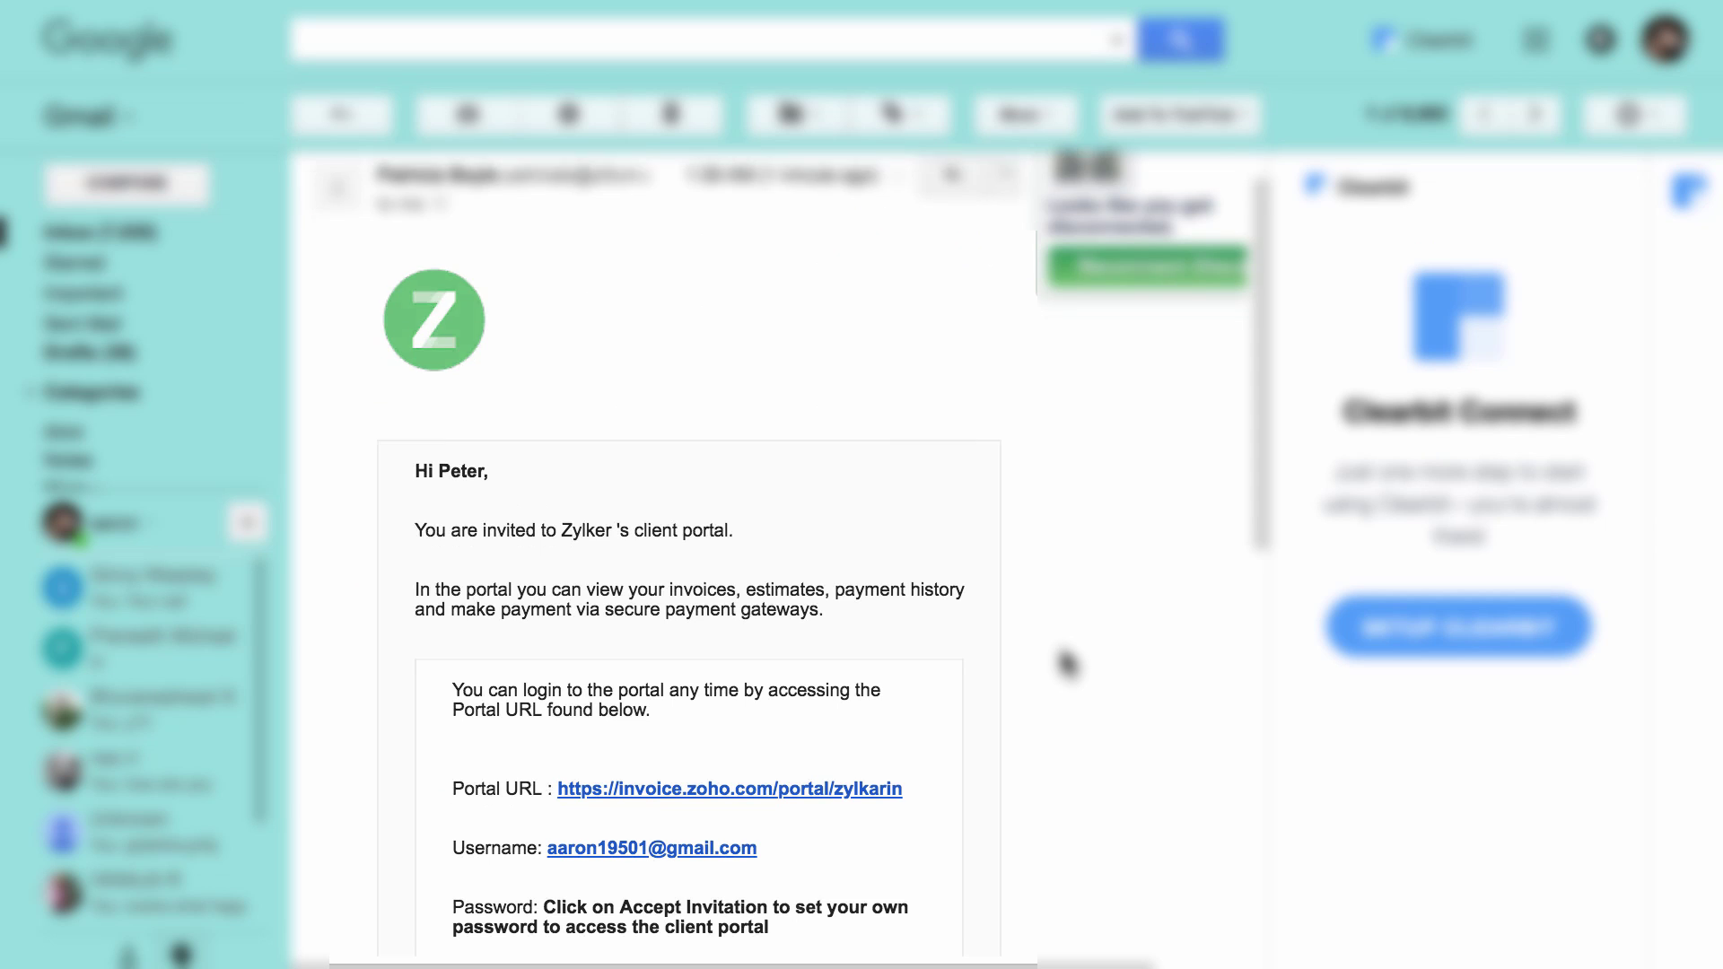
# Accept the client portal invitation from the customer's email, enter and confirm a new portal password, and dismiss the welcome message.
pyautogui.scroll(-2, 1014, 663)
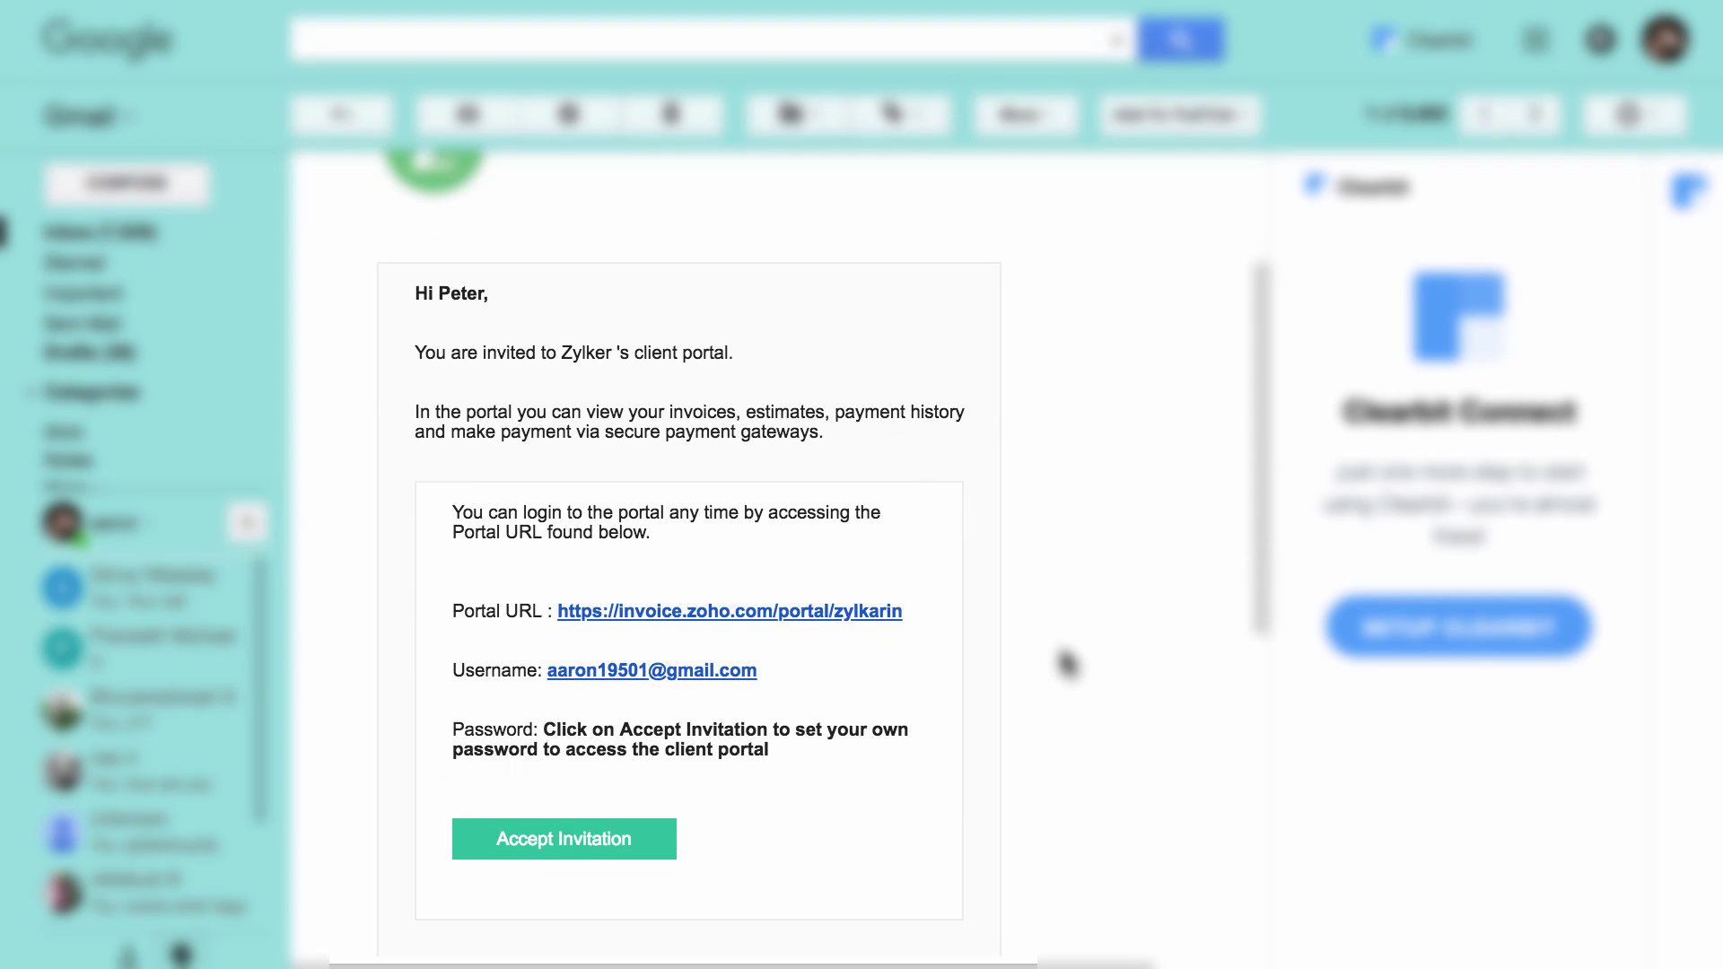
pyautogui.click(628, 840)
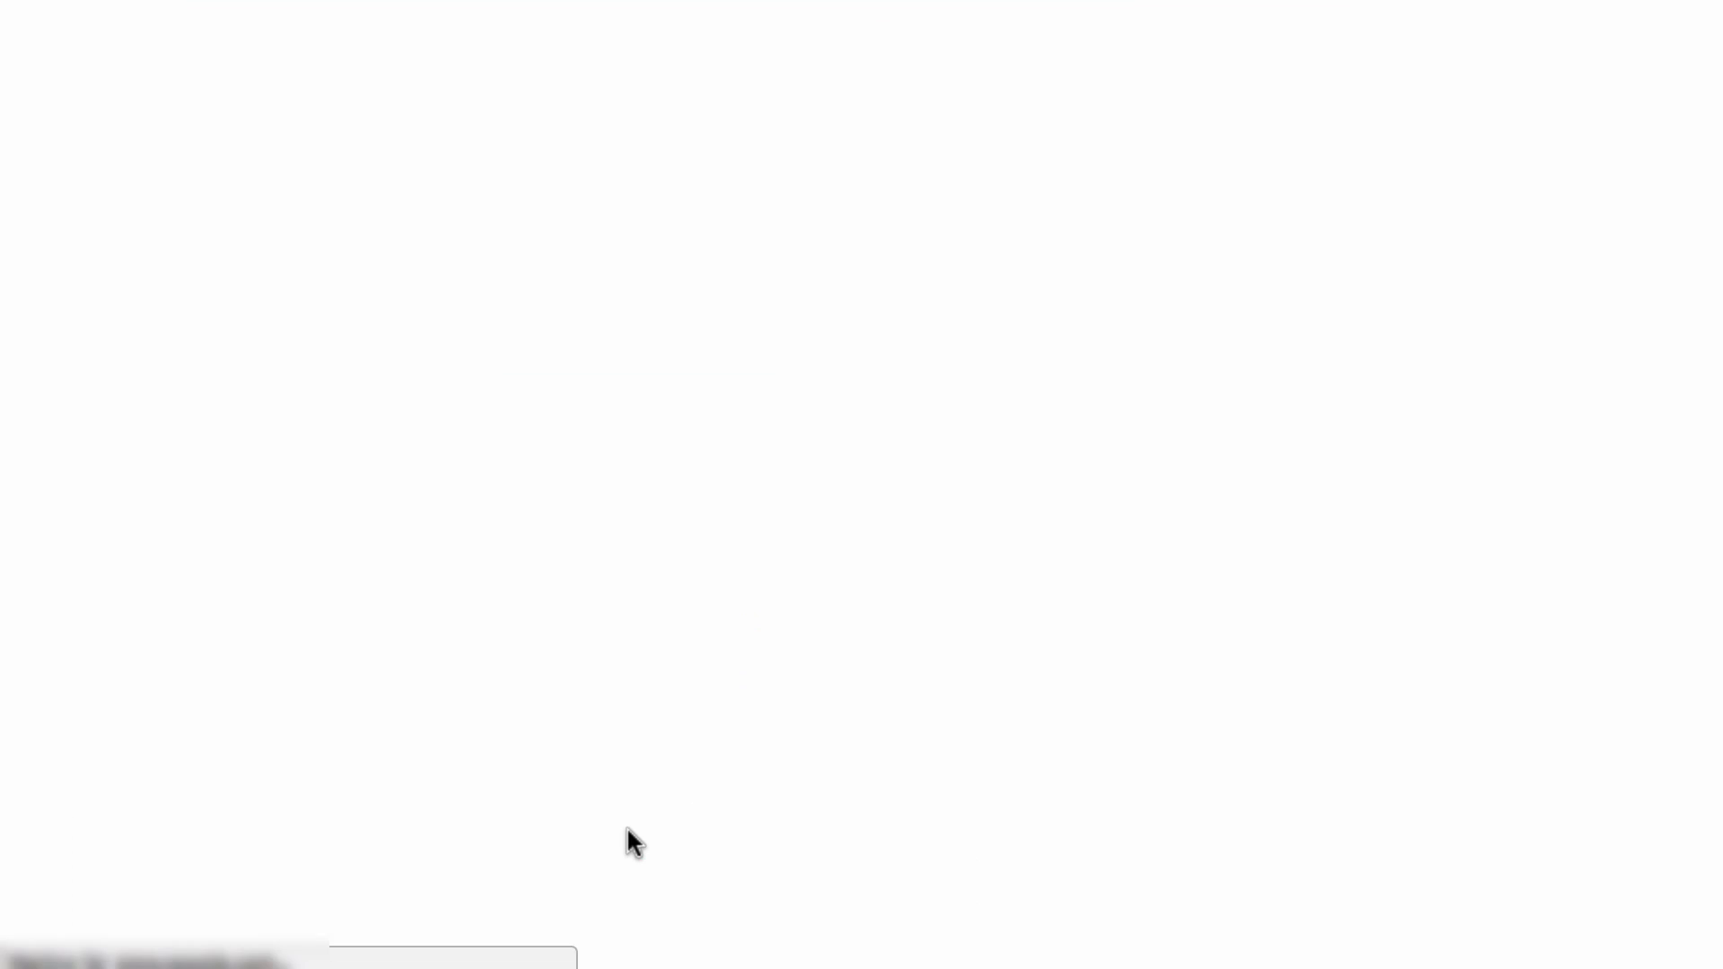
pyautogui.write('********')
pyautogui.click(897, 497)
pyautogui.write('********')
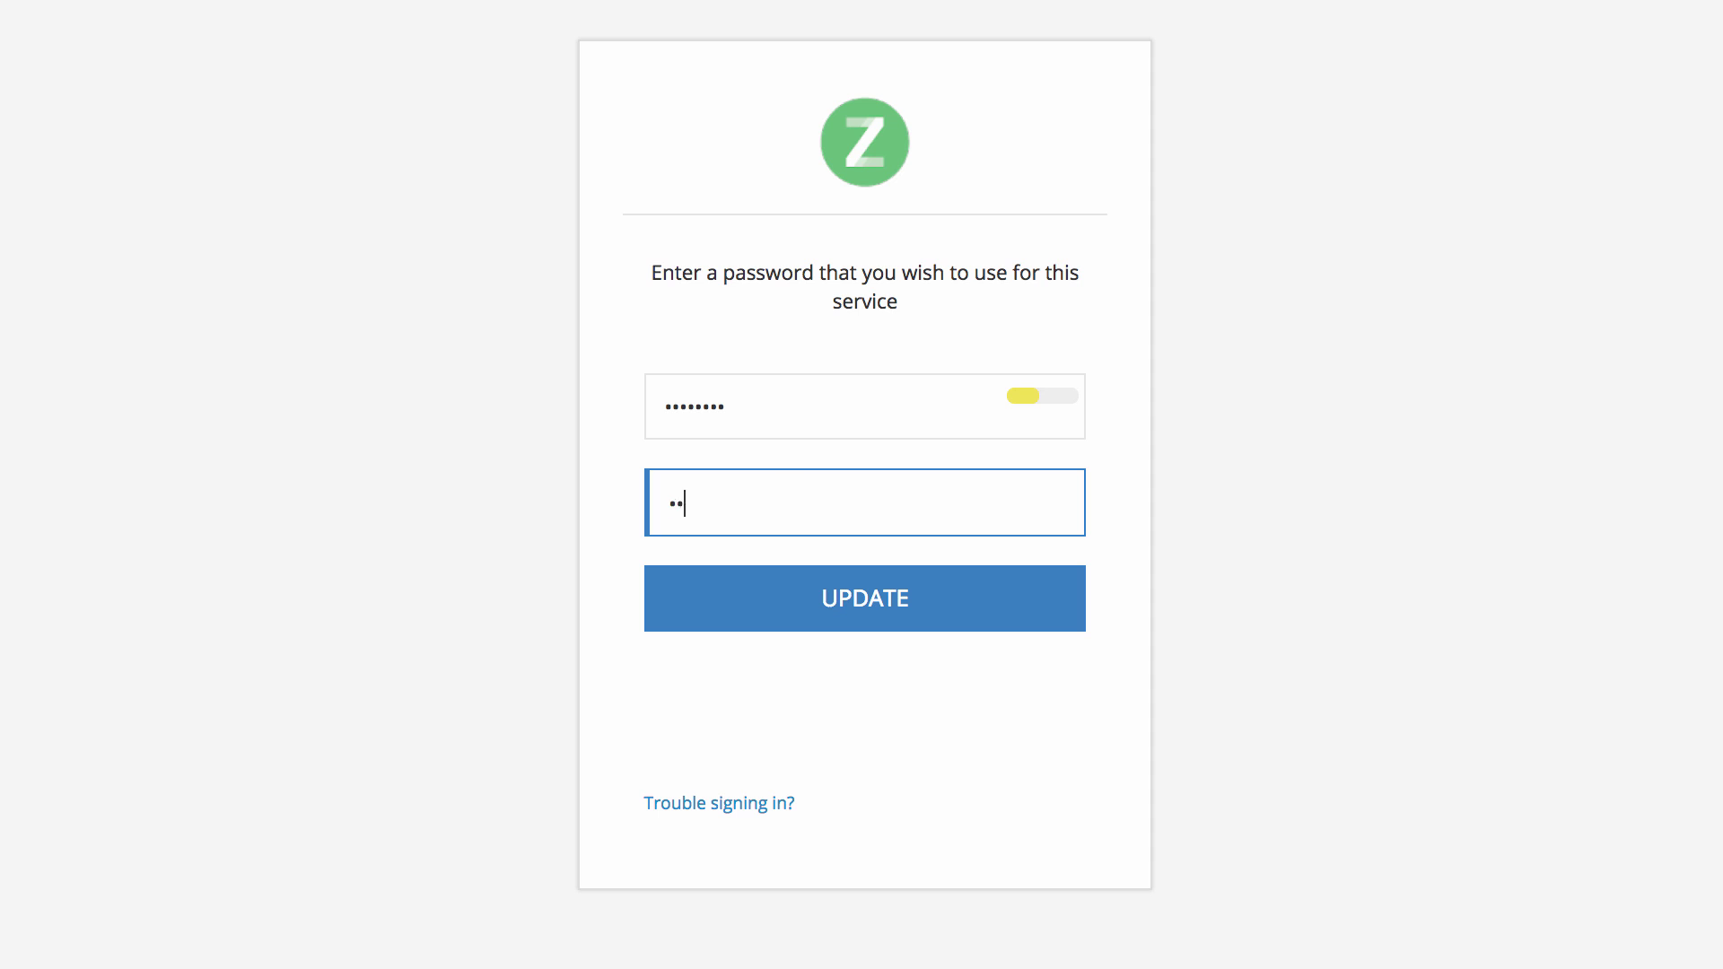
pyautogui.click(812, 608)
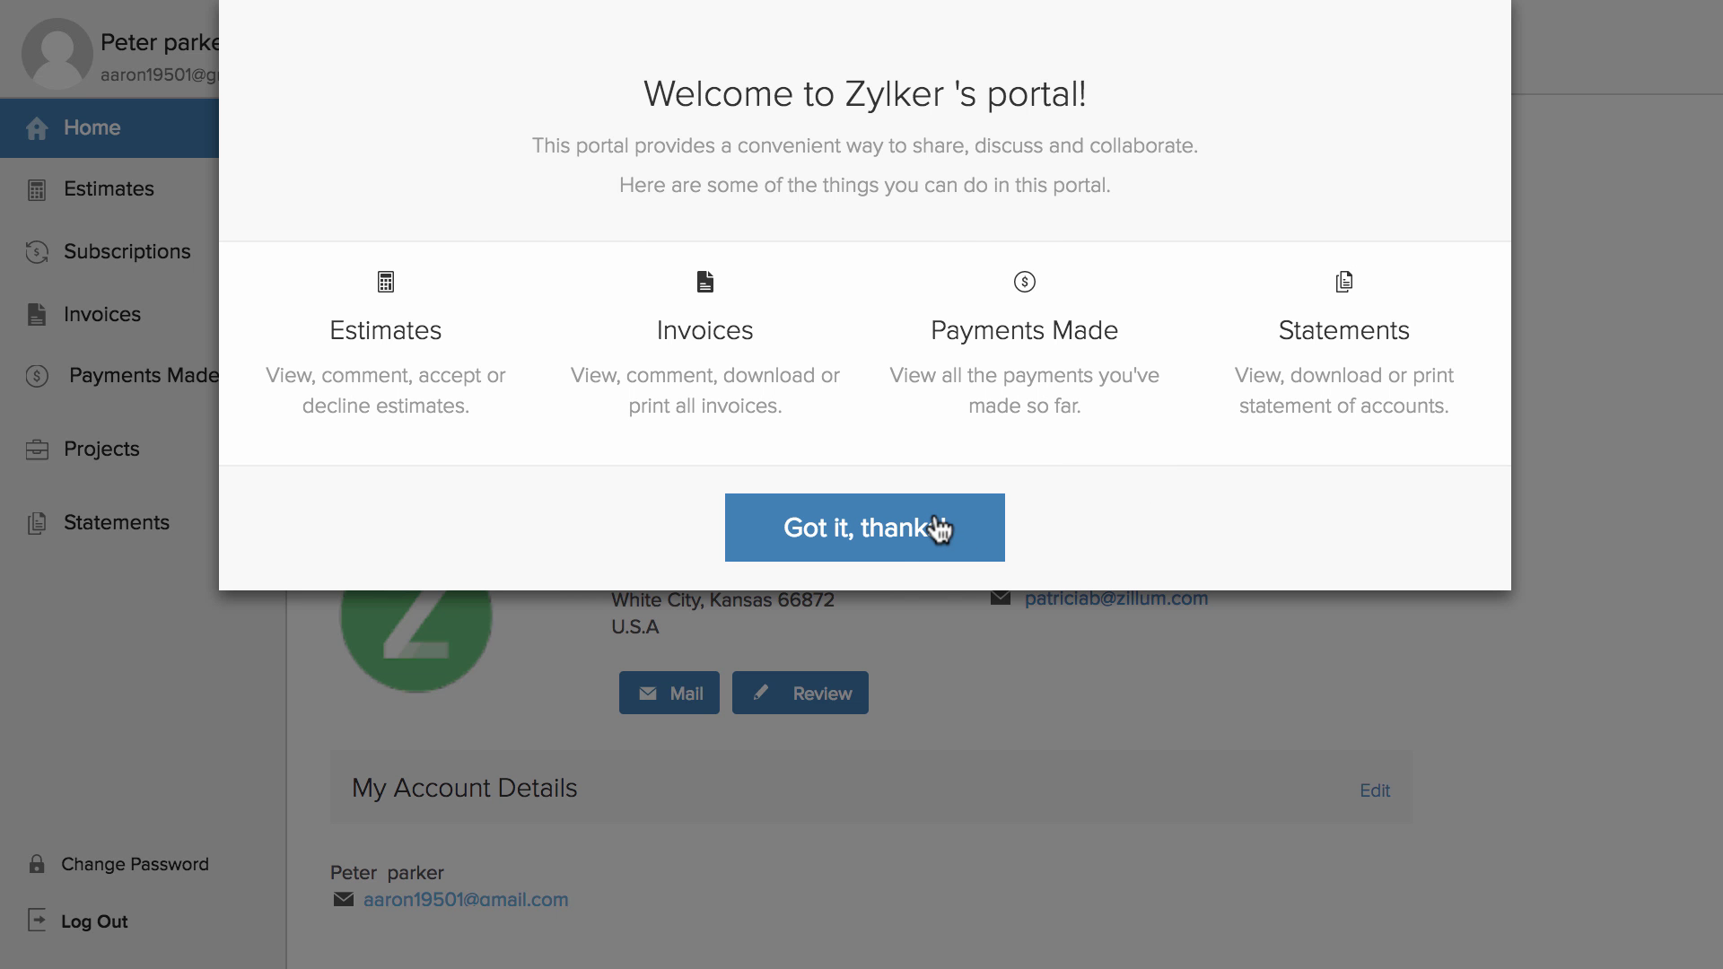
pyautogui.click(838, 527)
# Look through the customer's estimates, invoices and projects in the client portal.
pyautogui.click(175, 183)
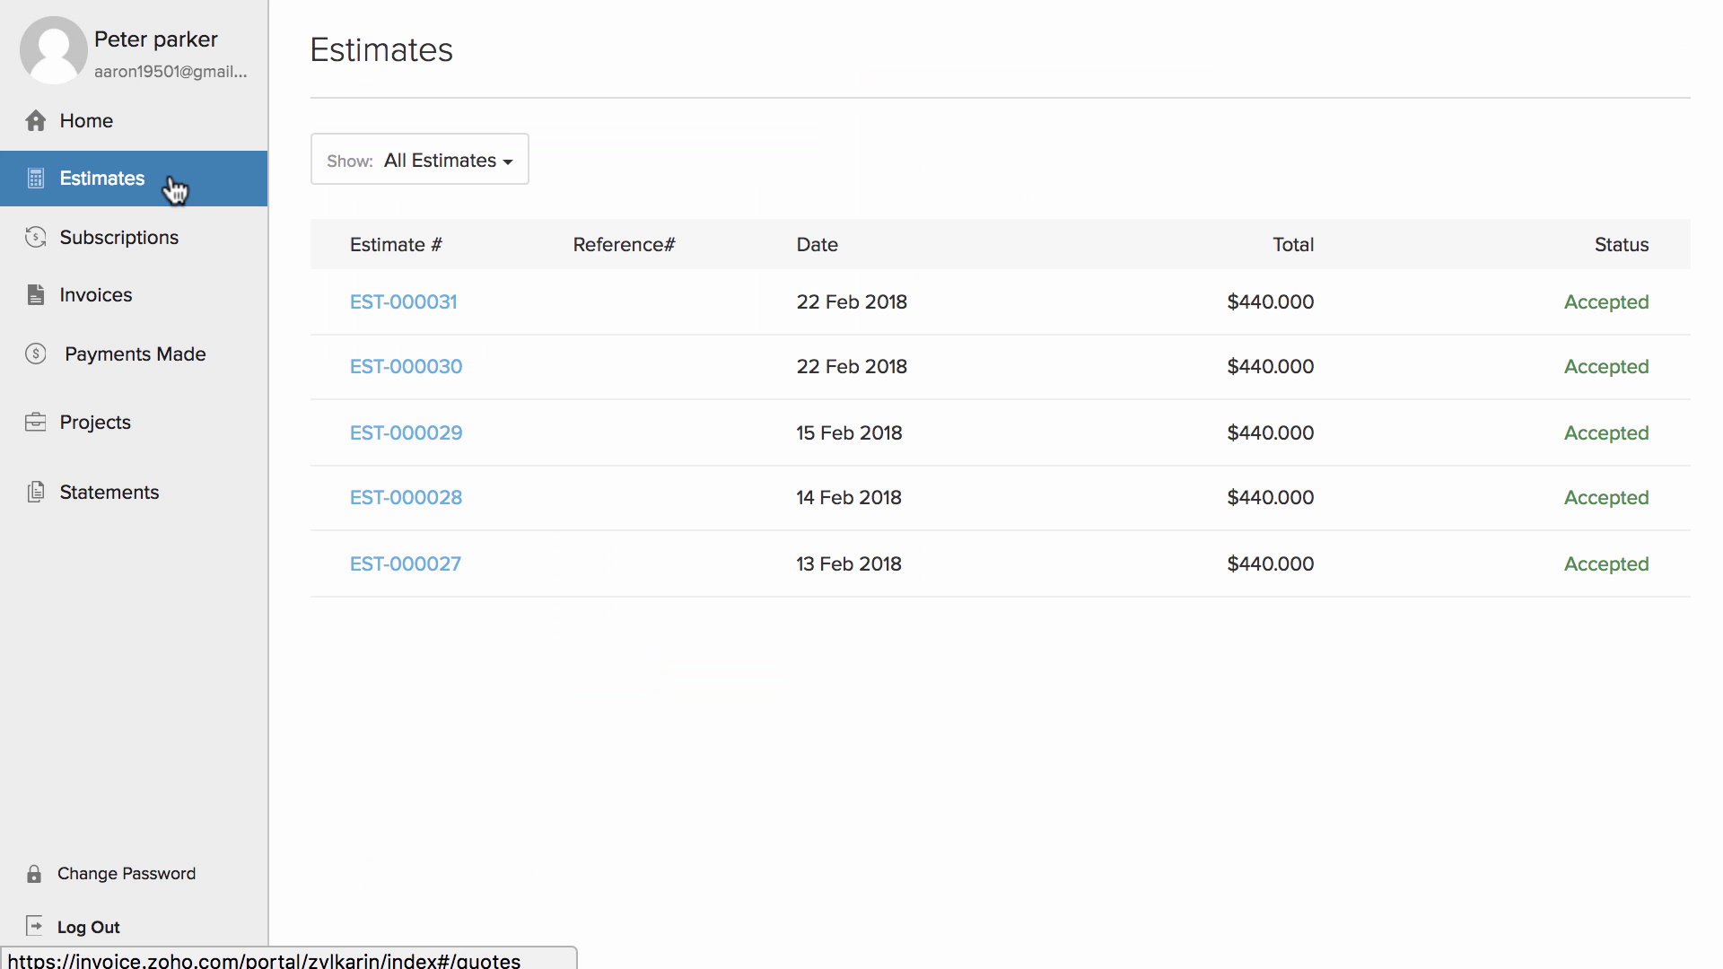
pyautogui.click(192, 303)
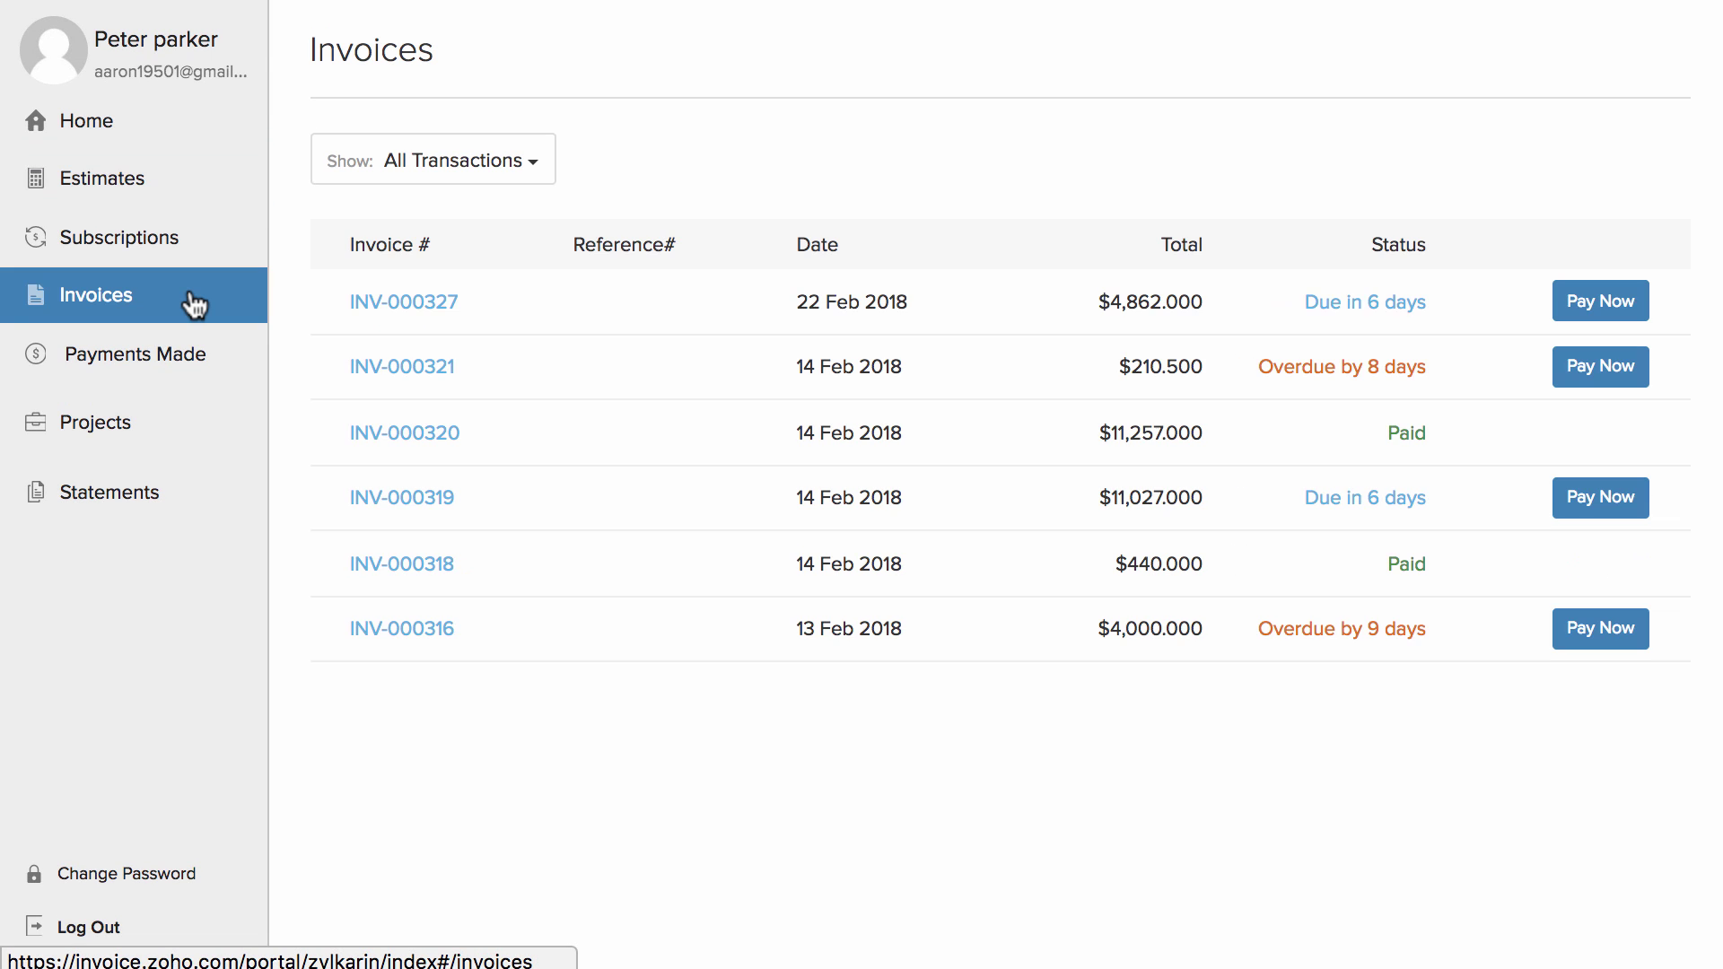
pyautogui.click(140, 444)
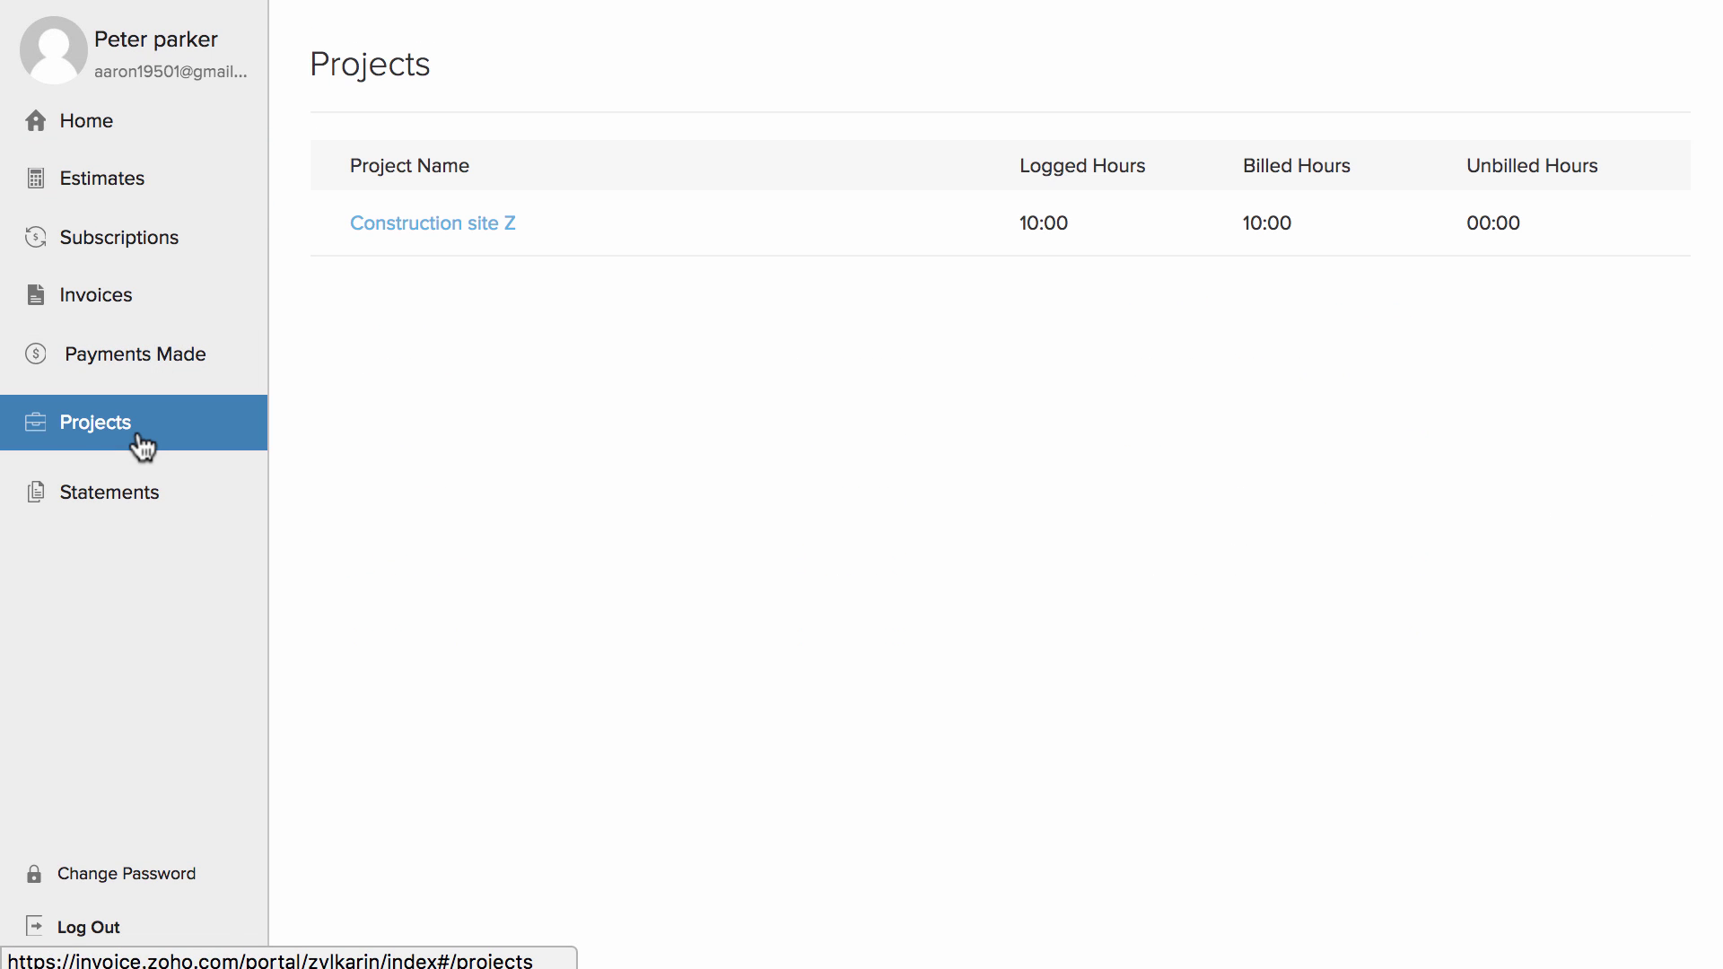
# Open invoice INV-000327 in the client portal and add the comment "Seems right, I will pay by this month end.".
pyautogui.click(169, 308)
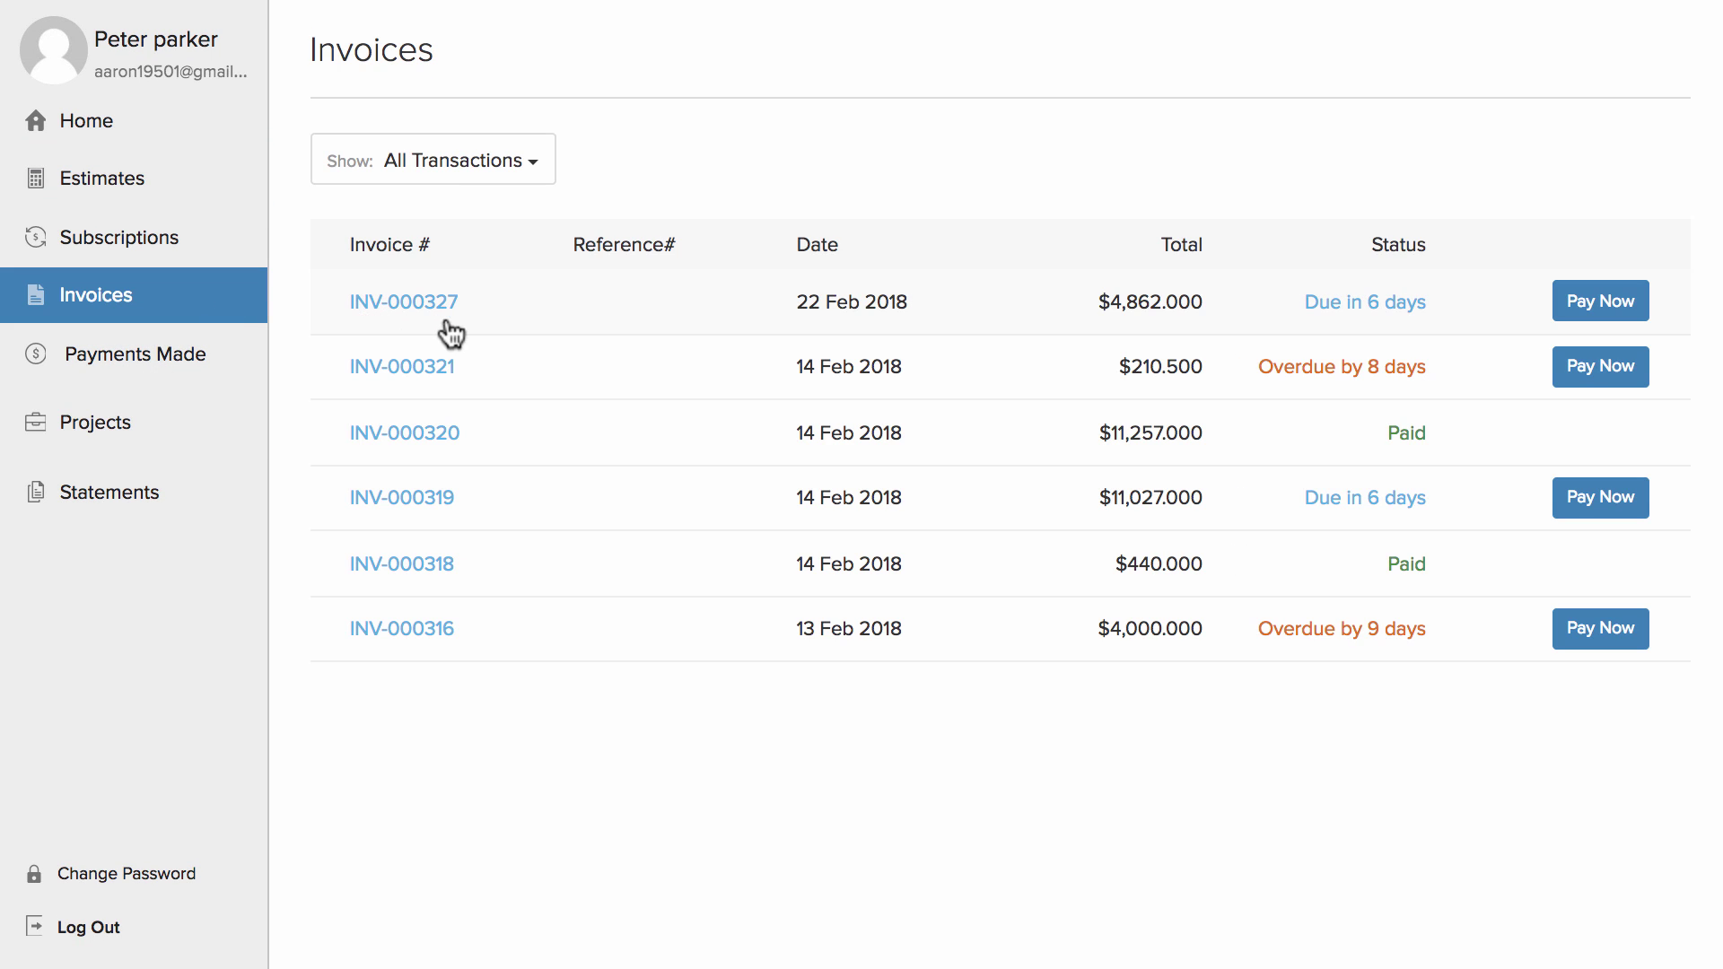
pyautogui.click(446, 316)
pyautogui.scroll(-10, 693, 440)
pyautogui.click(624, 848)
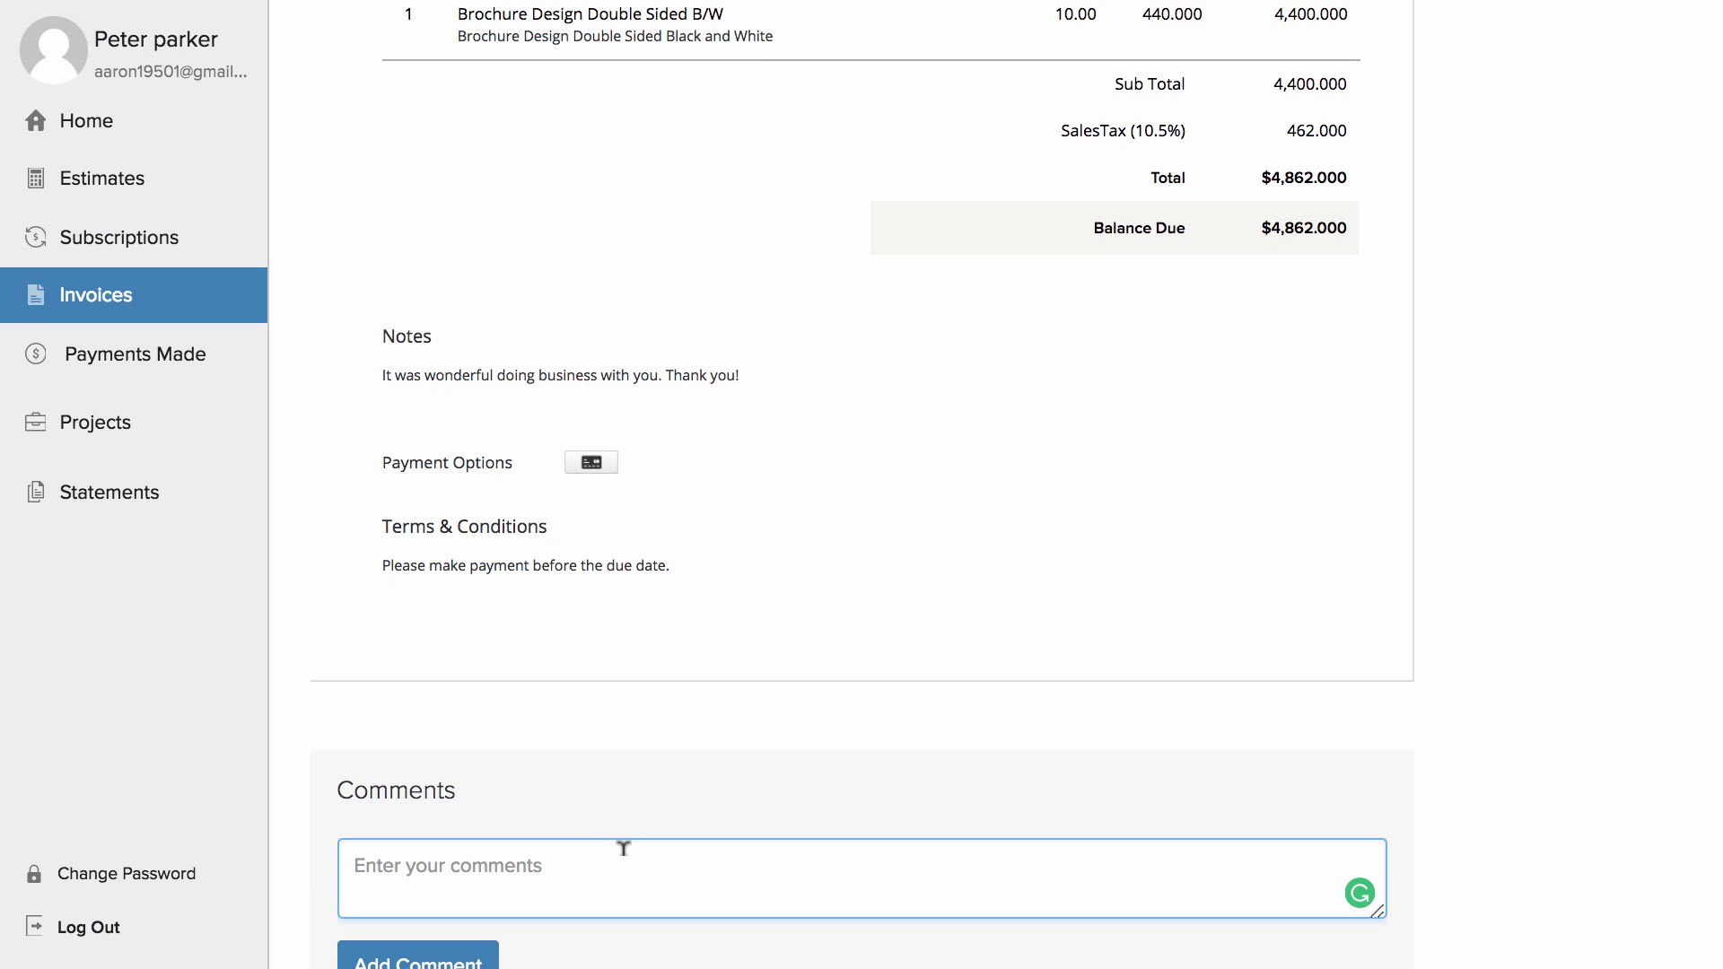
pyautogui.write('Seems right, I will pay by this month end.')
pyautogui.scroll(-3, 473, 940)
pyautogui.click(453, 788)
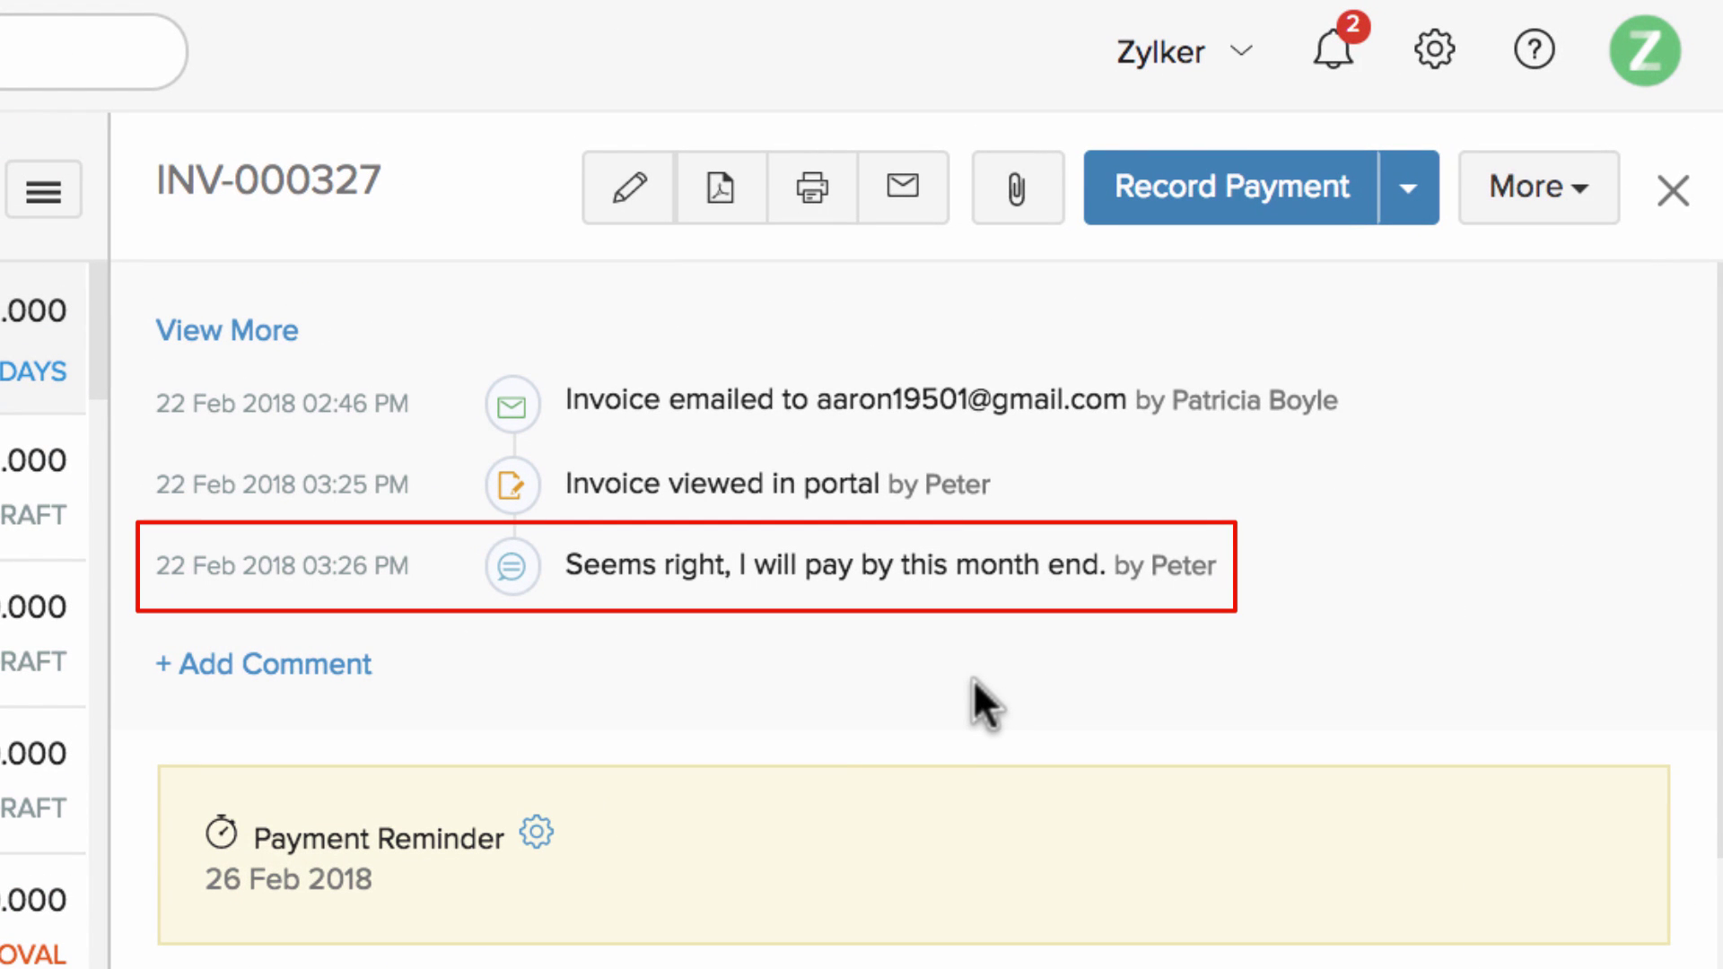
# Back in Zoho Invoice, reply on the invoice with "Sure. Thanks for the update." and display the comment in the client portal.
pyautogui.click(320, 664)
pyautogui.write('Sure. Thanks for the update.')
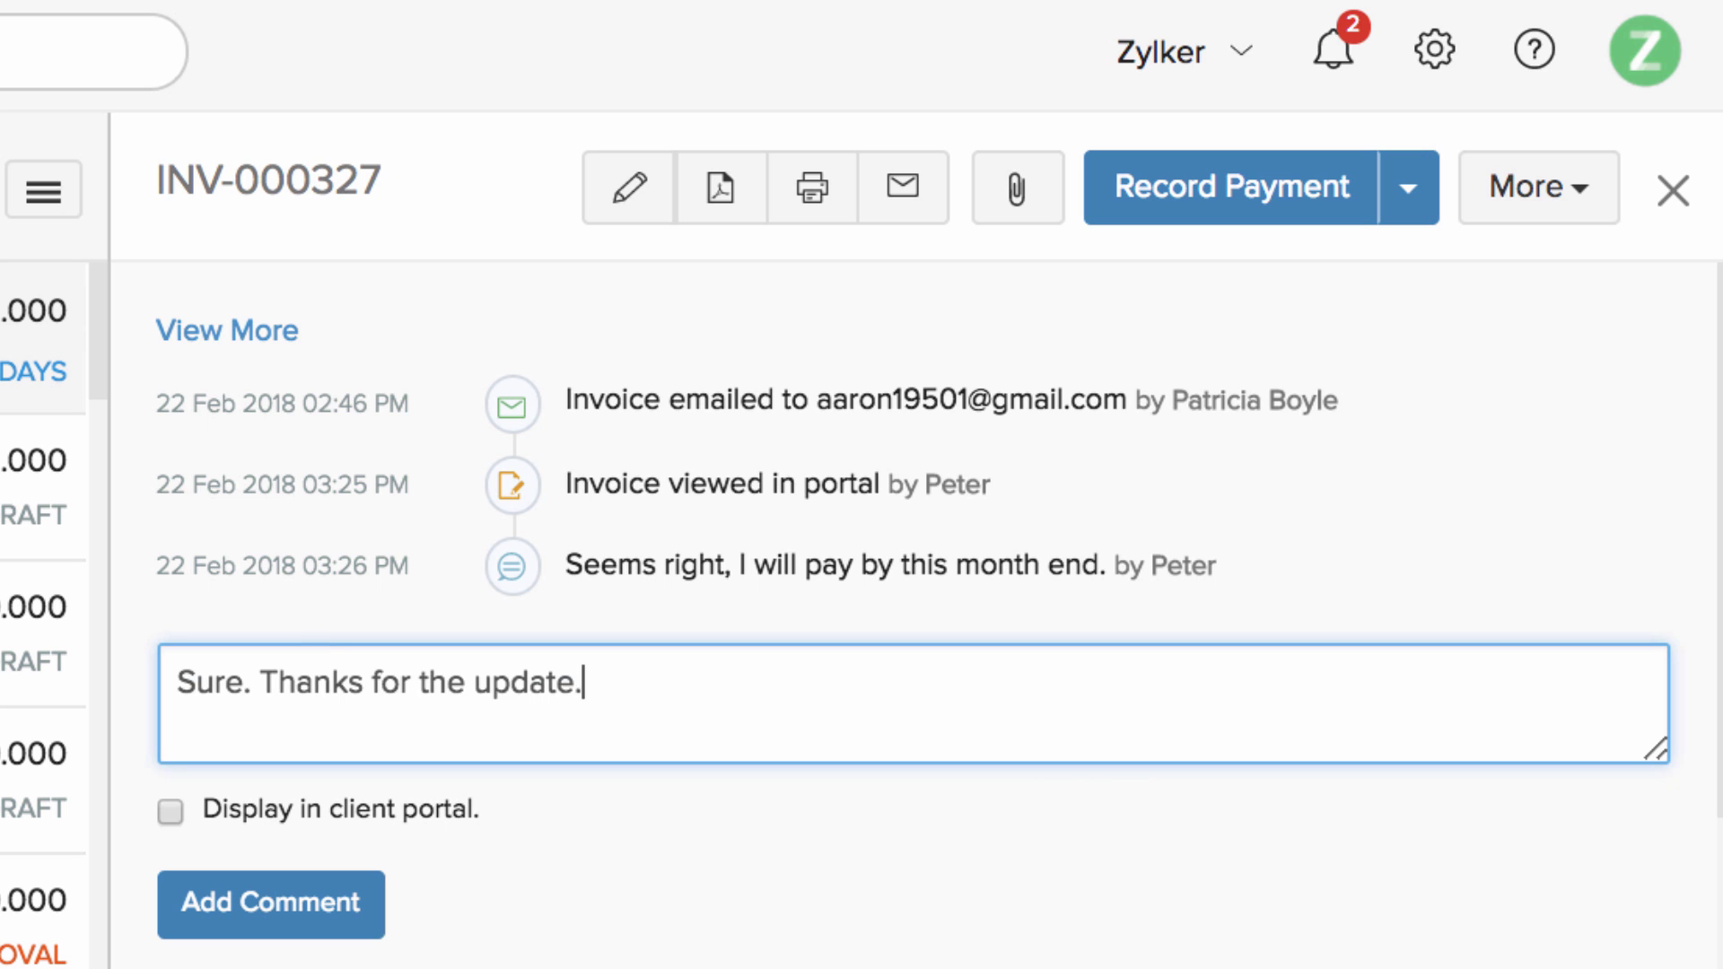
pyautogui.click(171, 811)
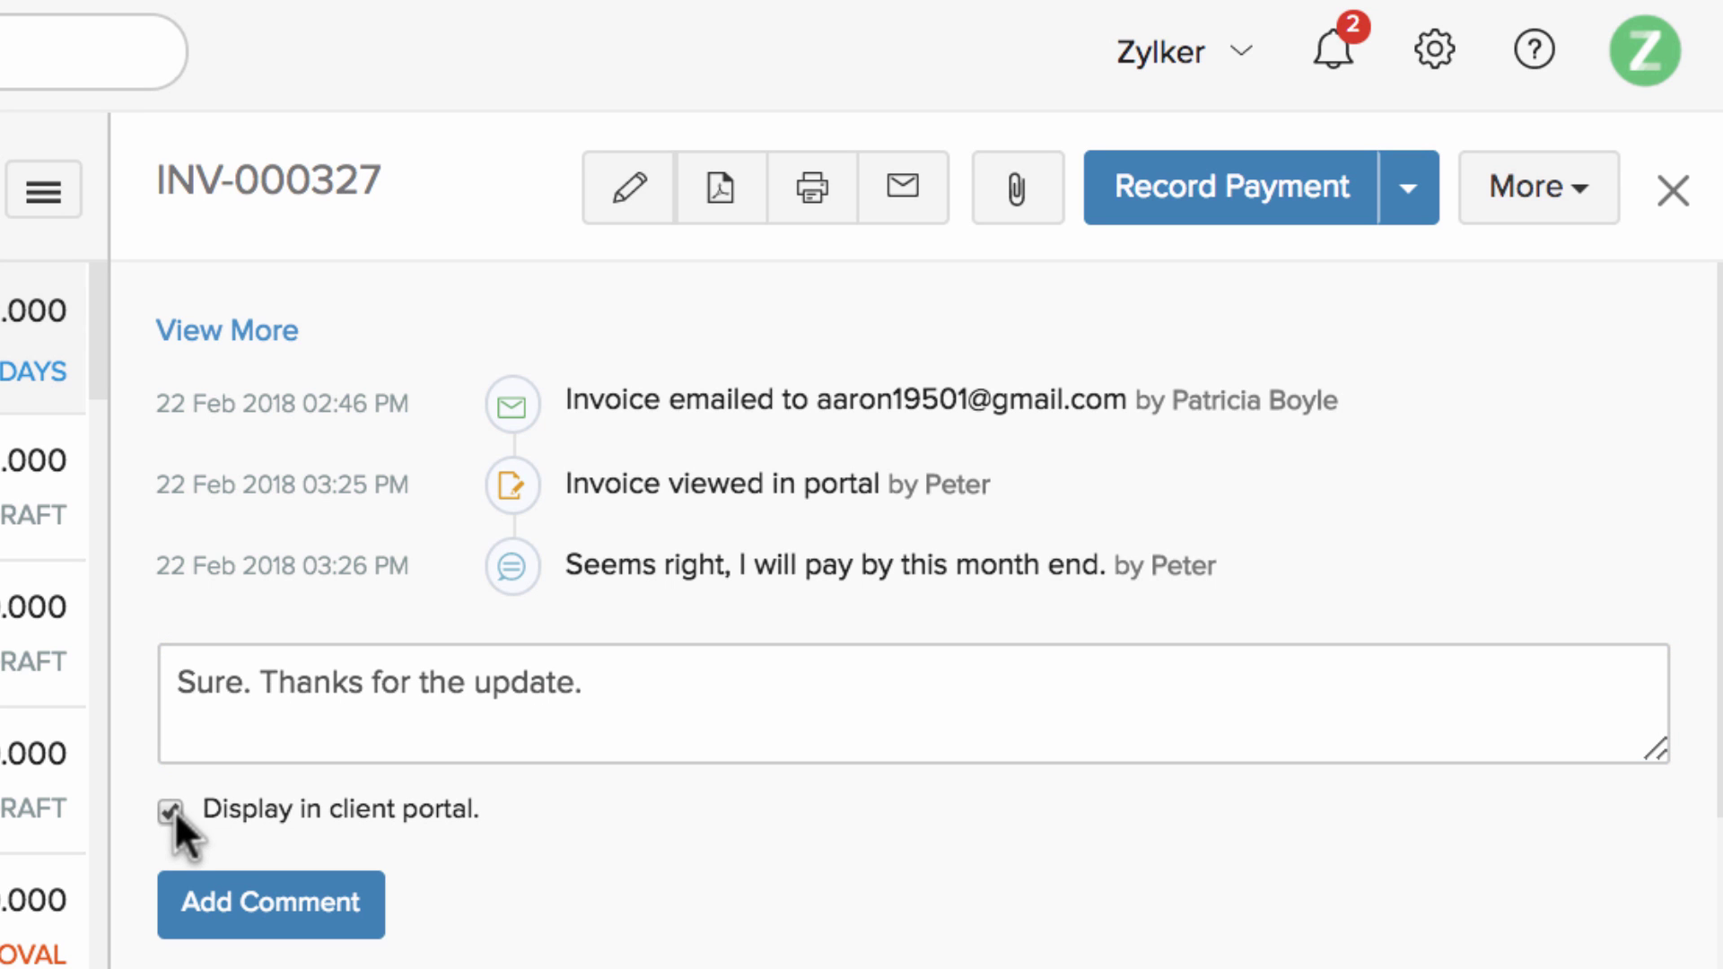
pyautogui.click(244, 898)
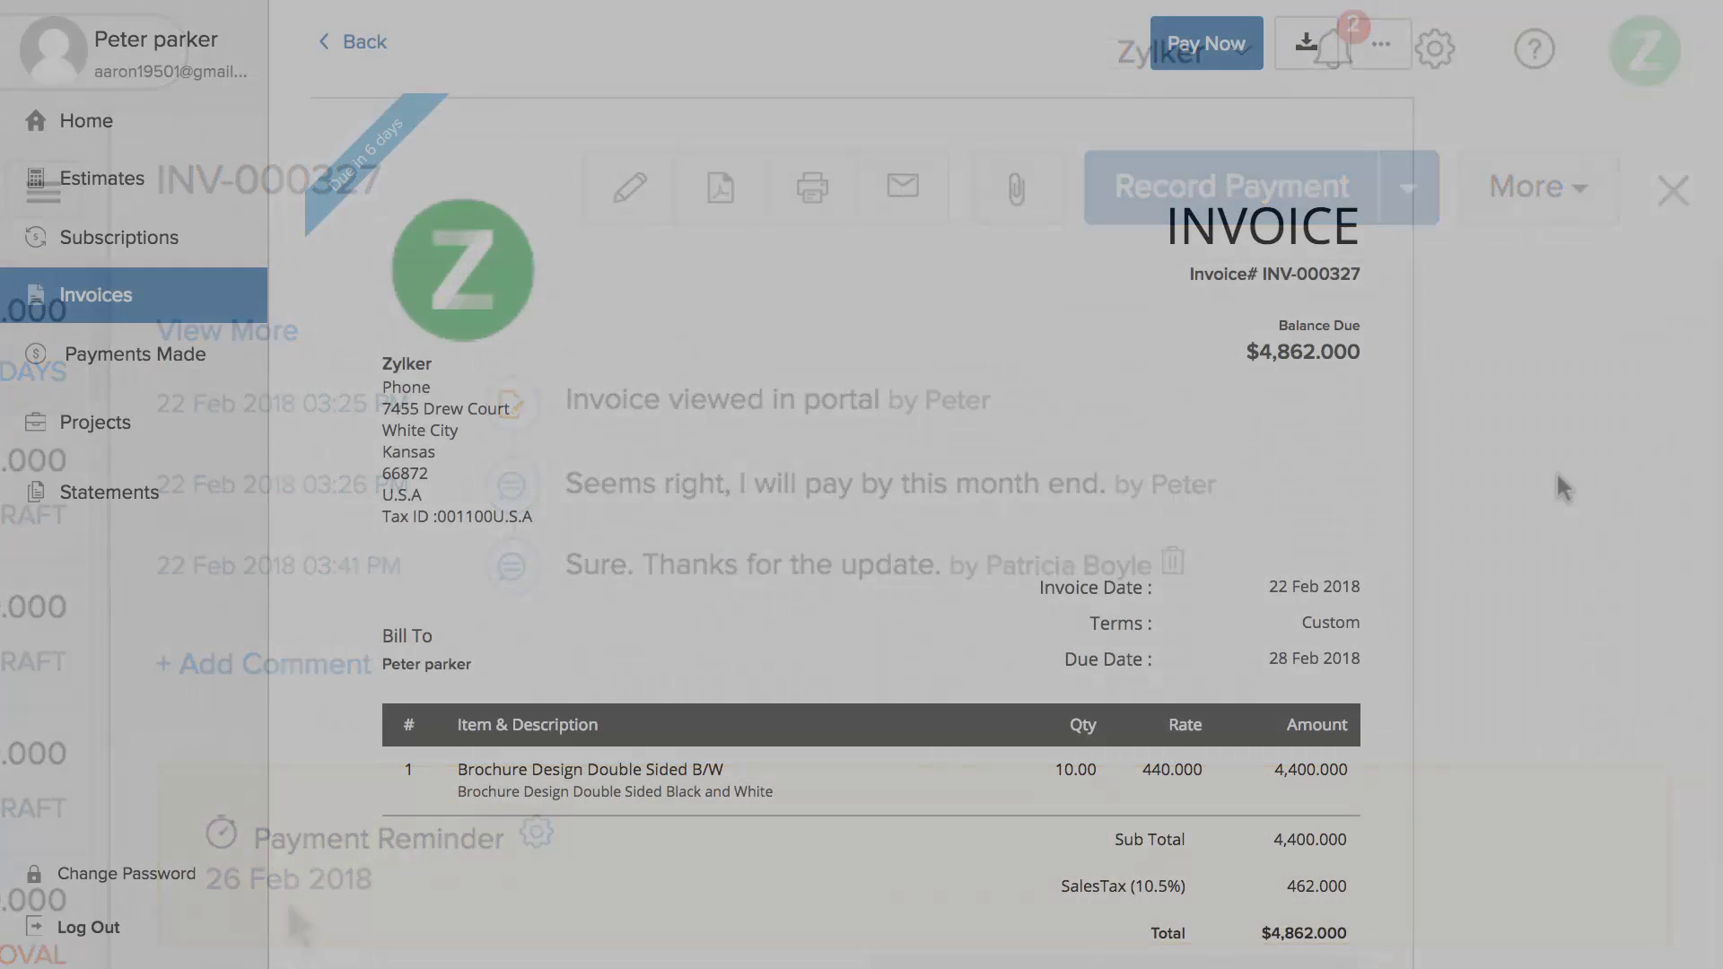
# In the client portal, check the invoice's comments and review its card payment form.
pyautogui.scroll(-10, 1556, 470)
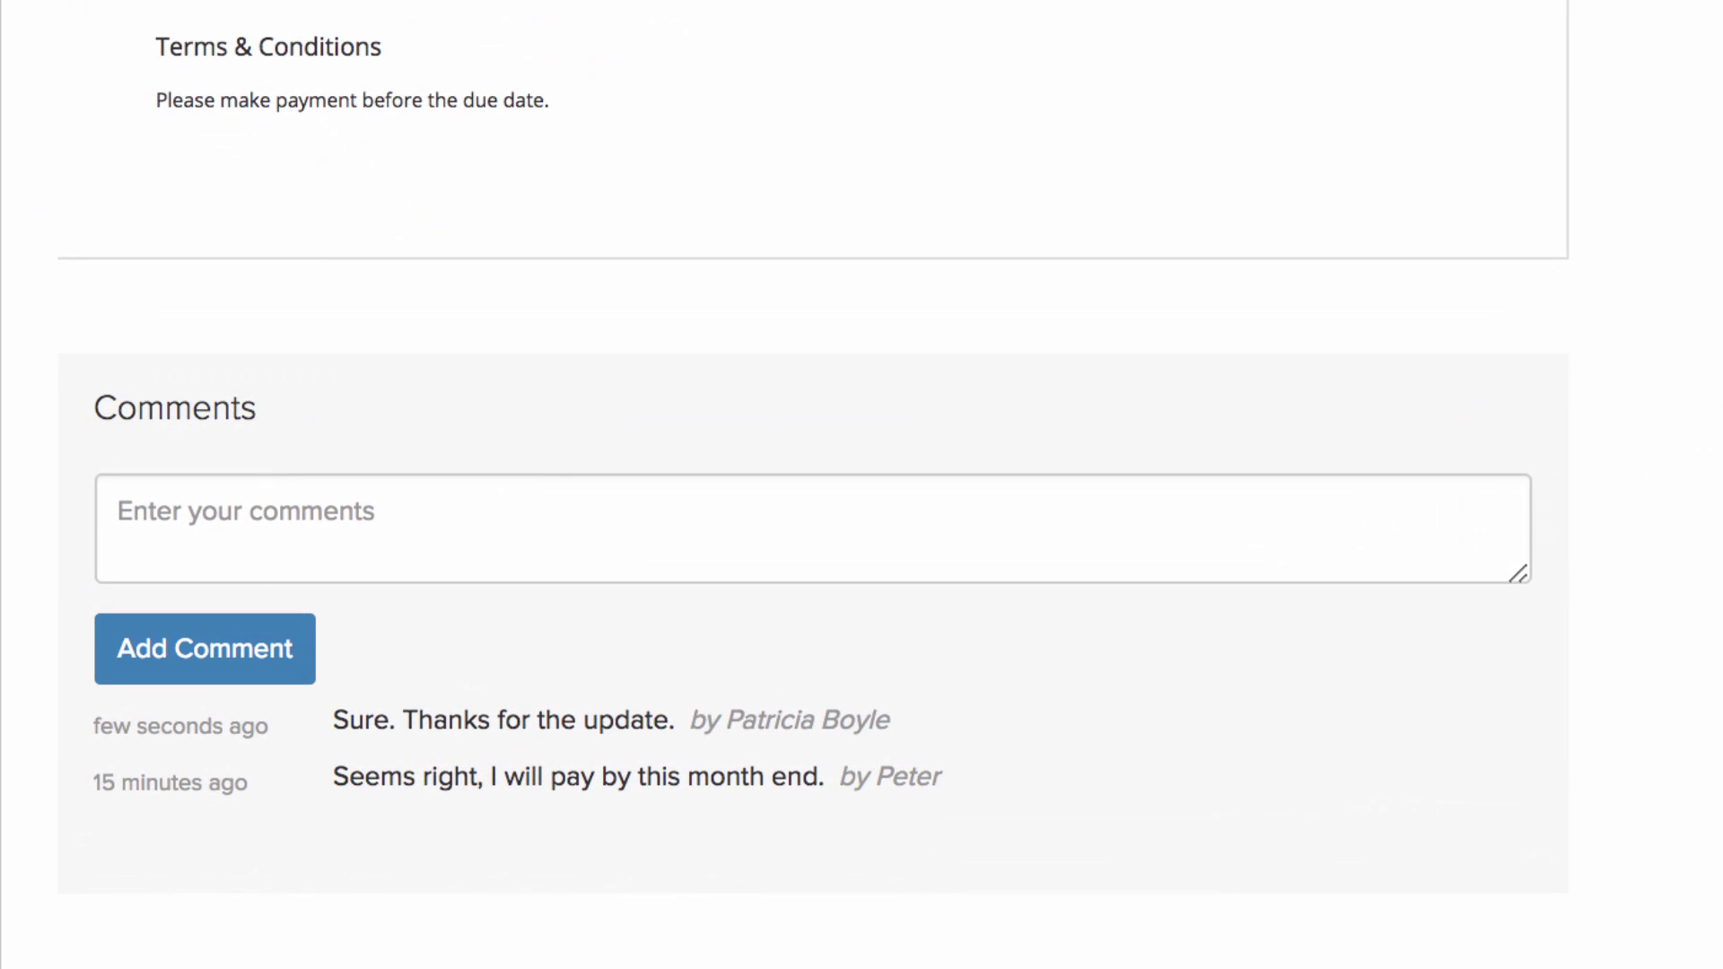
pyautogui.scroll(10, 1483, 589)
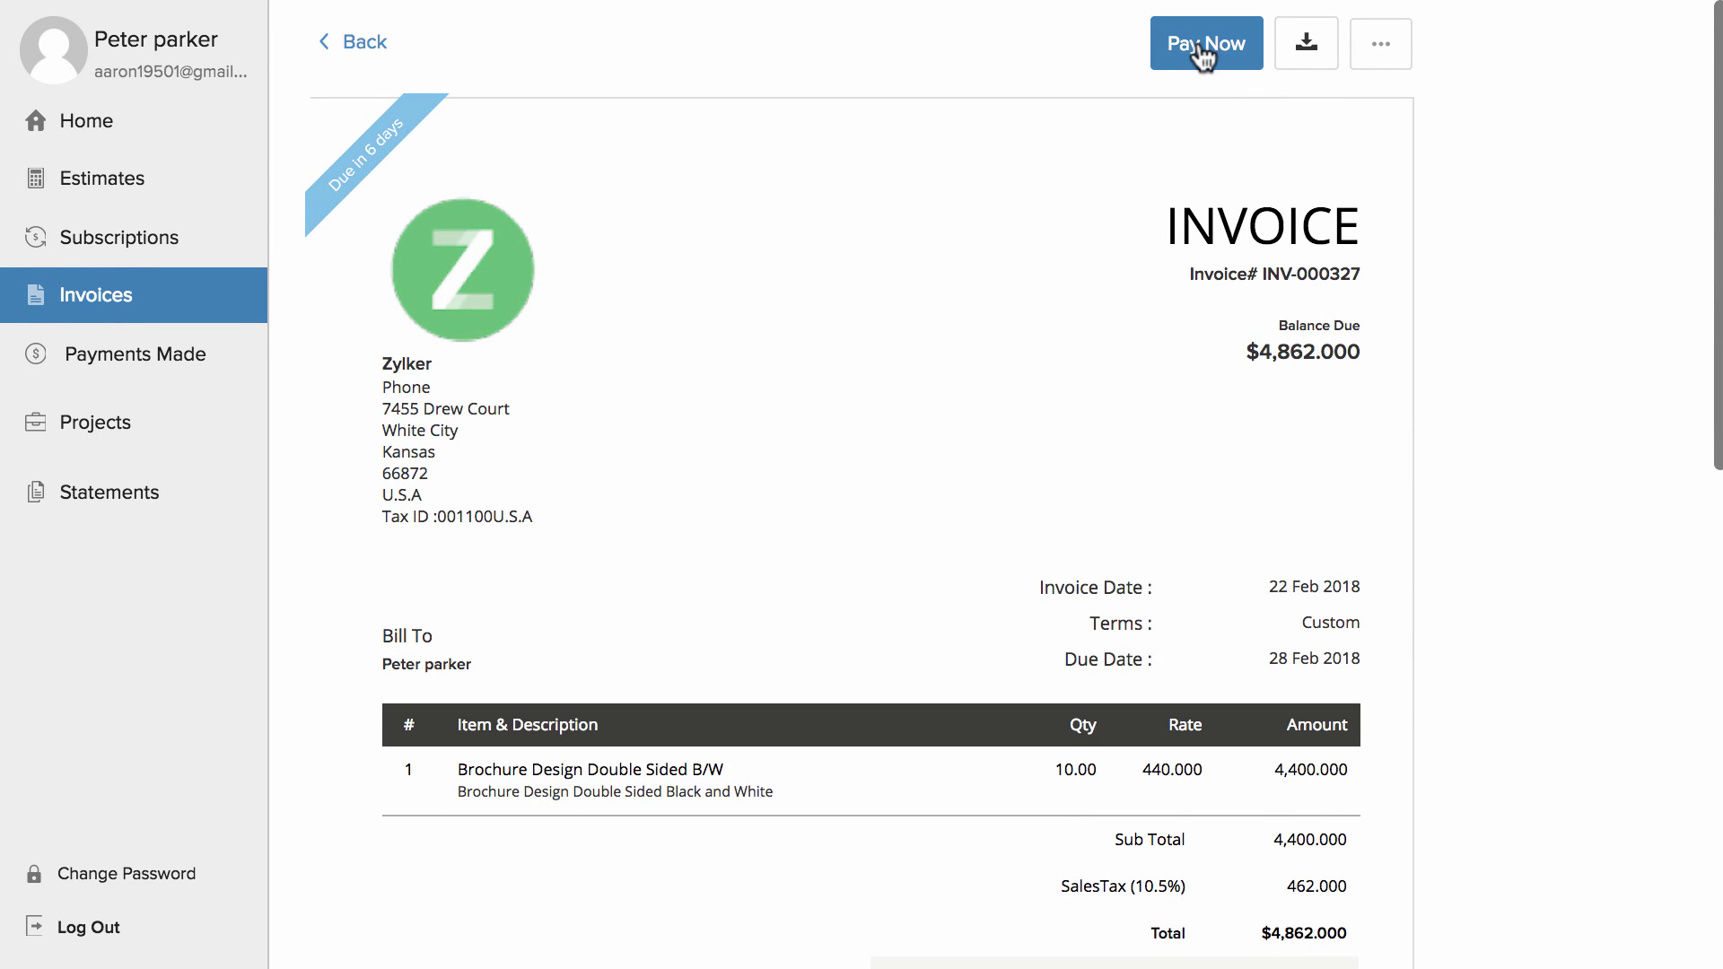
pyautogui.click(1204, 52)
pyautogui.click(1081, 469)
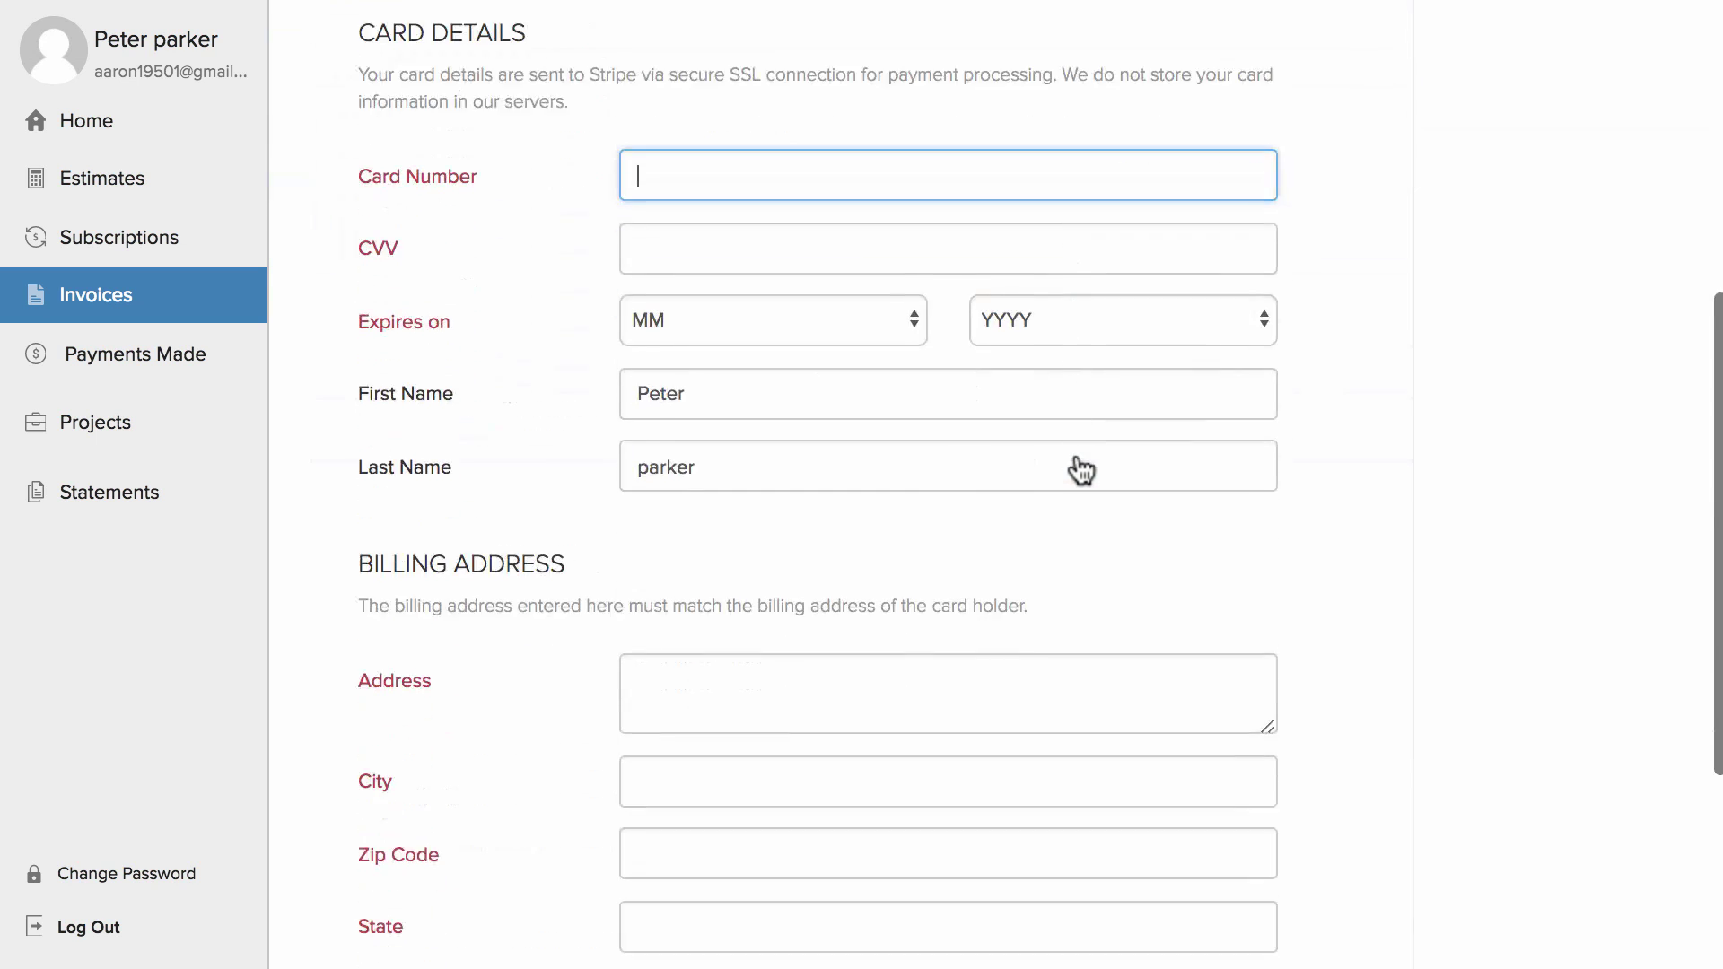
pyautogui.scroll(-4, 1077, 448)
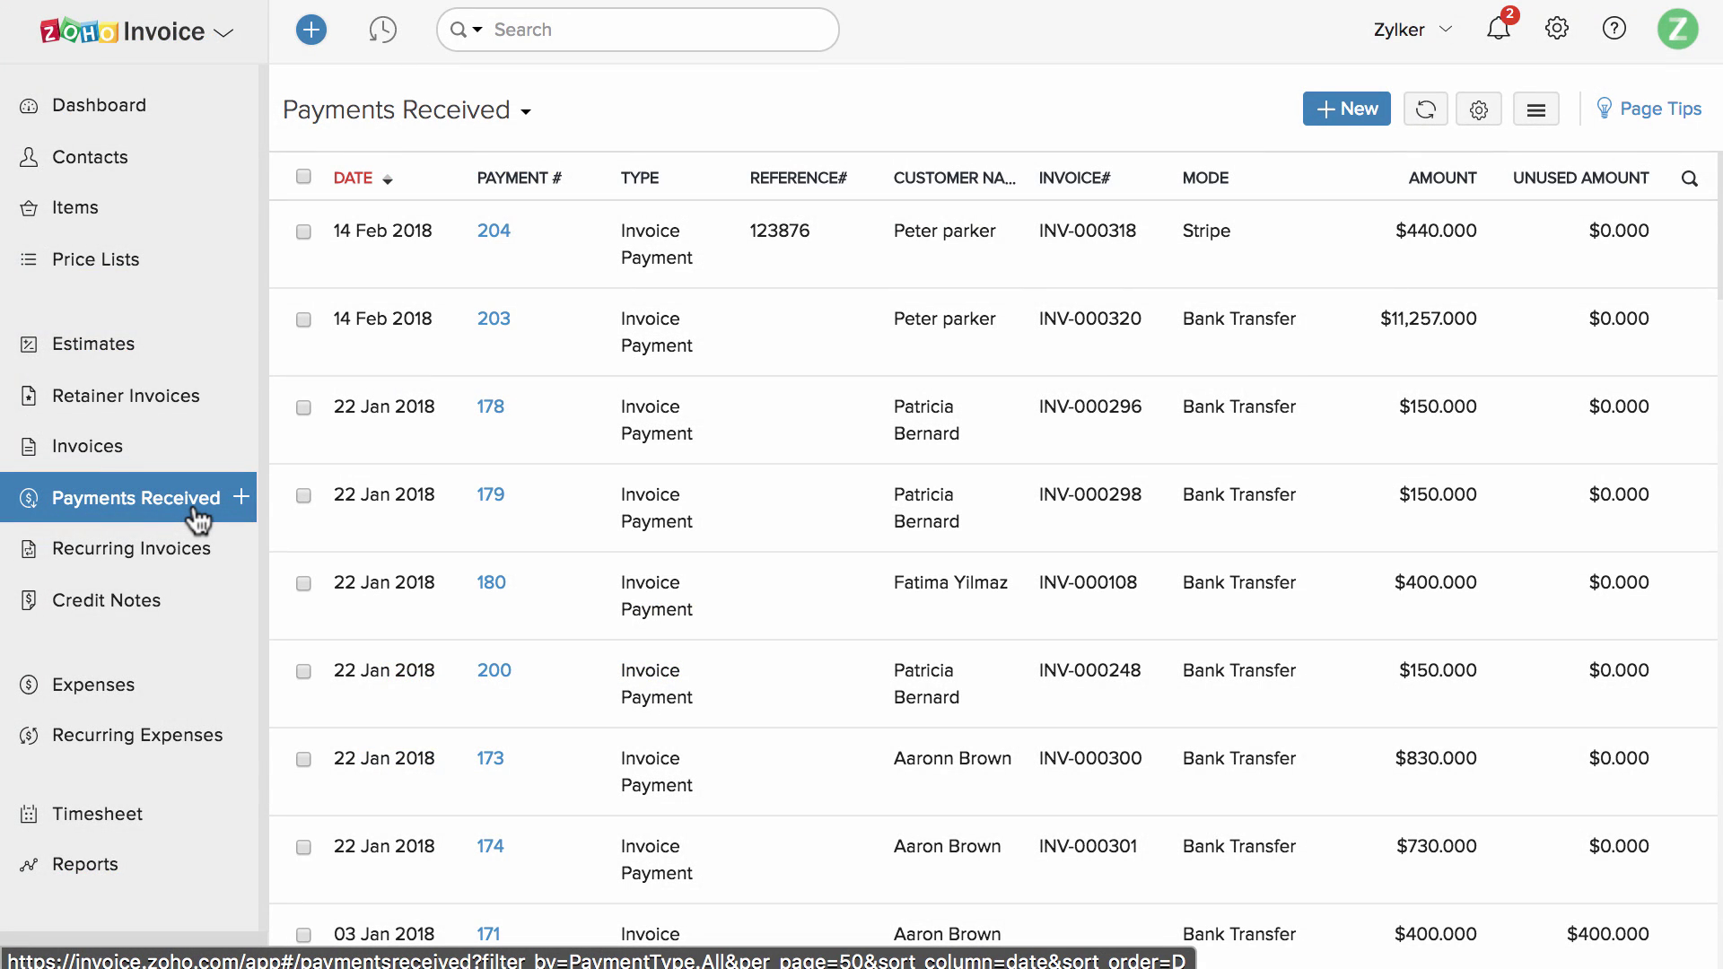
# In Zoho Invoice's received payments, open the 14 Feb 2018 Stripe payment, review its receipt, and open the invoice it paid.
pyautogui.click(577, 248)
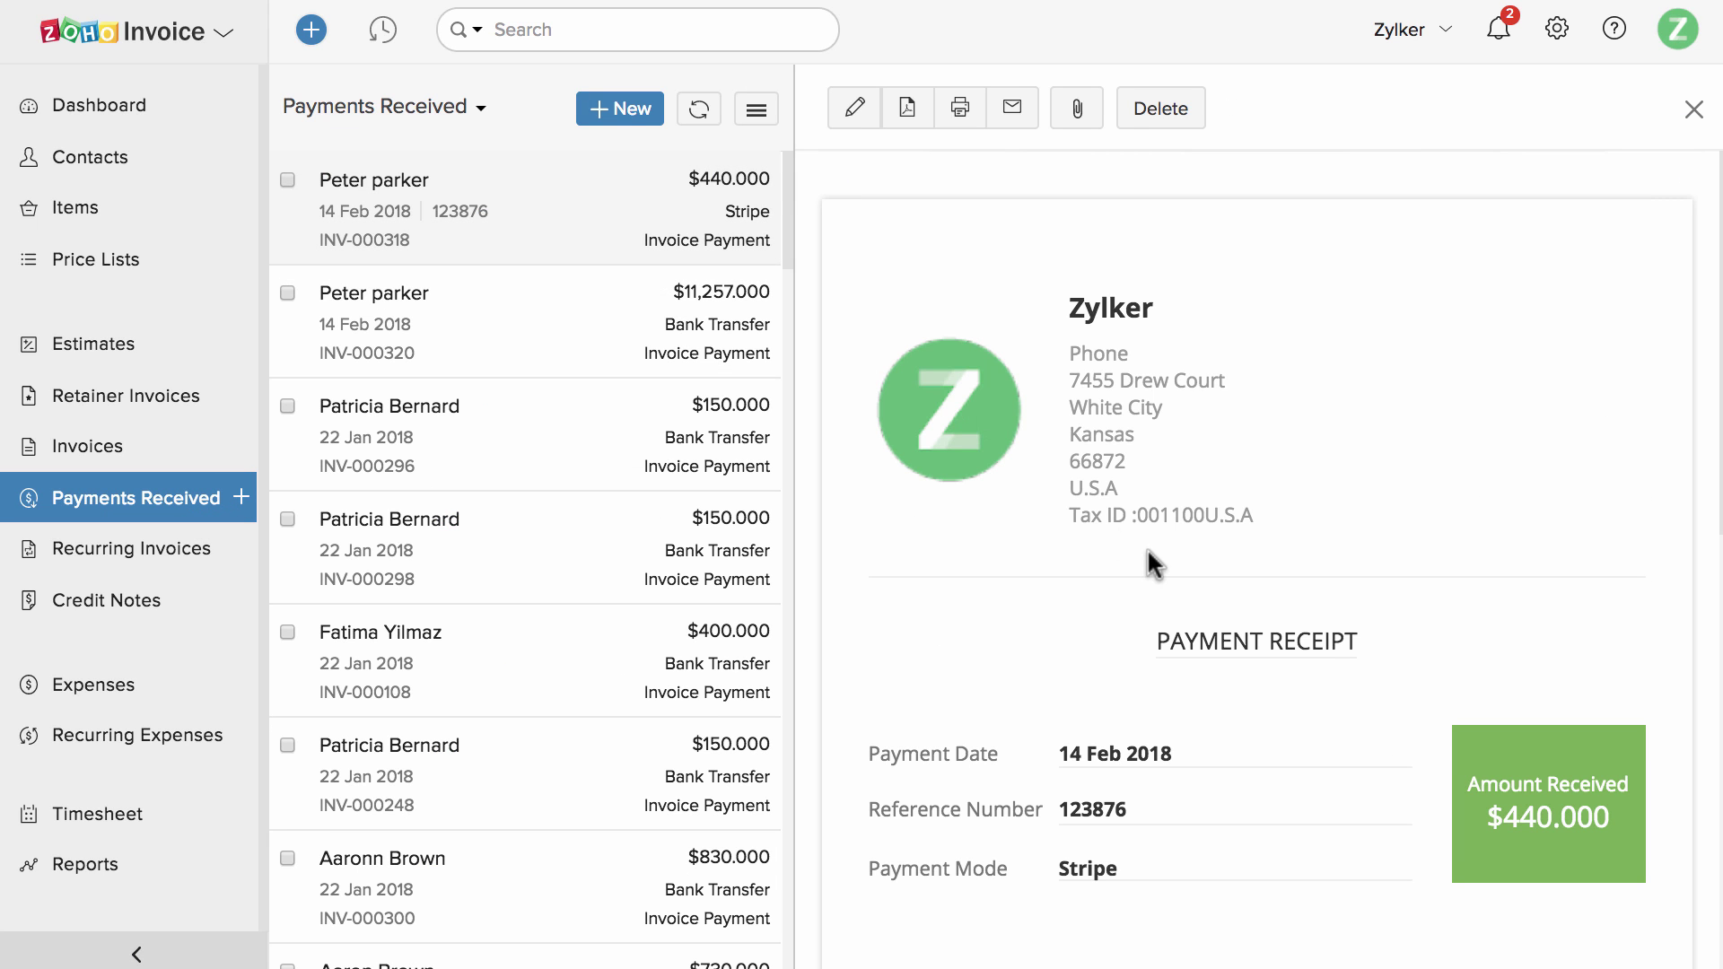
pyautogui.scroll(-5, 1149, 552)
pyautogui.scroll(-2, 1147, 552)
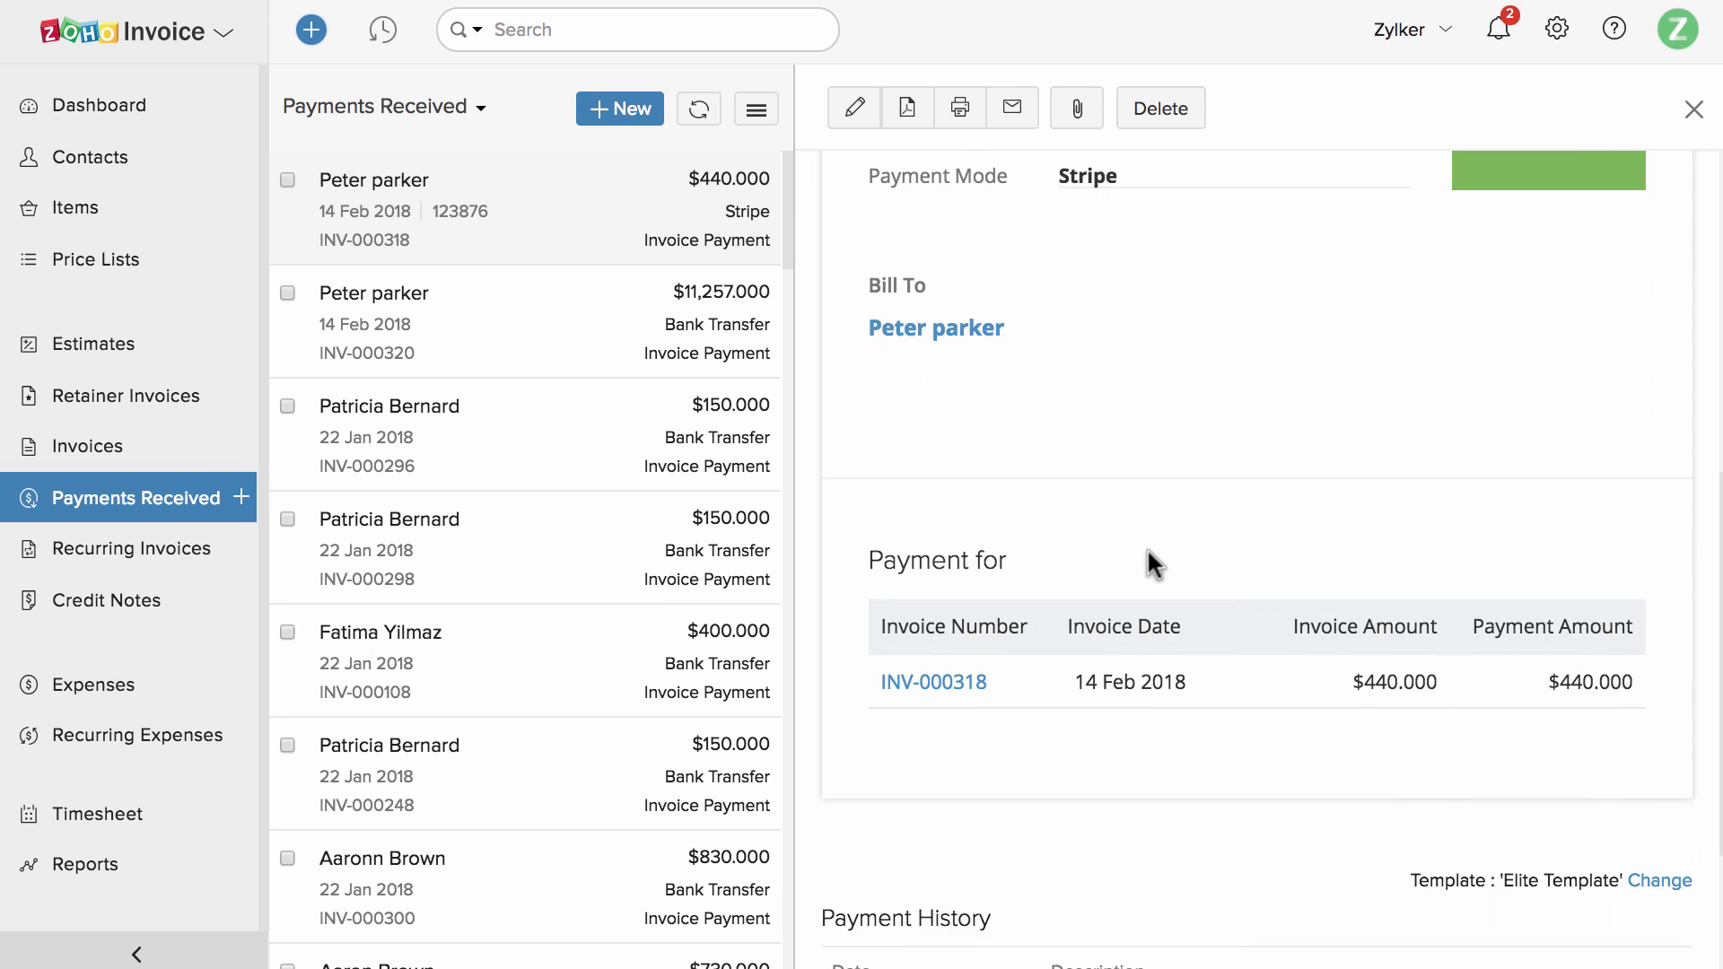
pyautogui.click(968, 684)
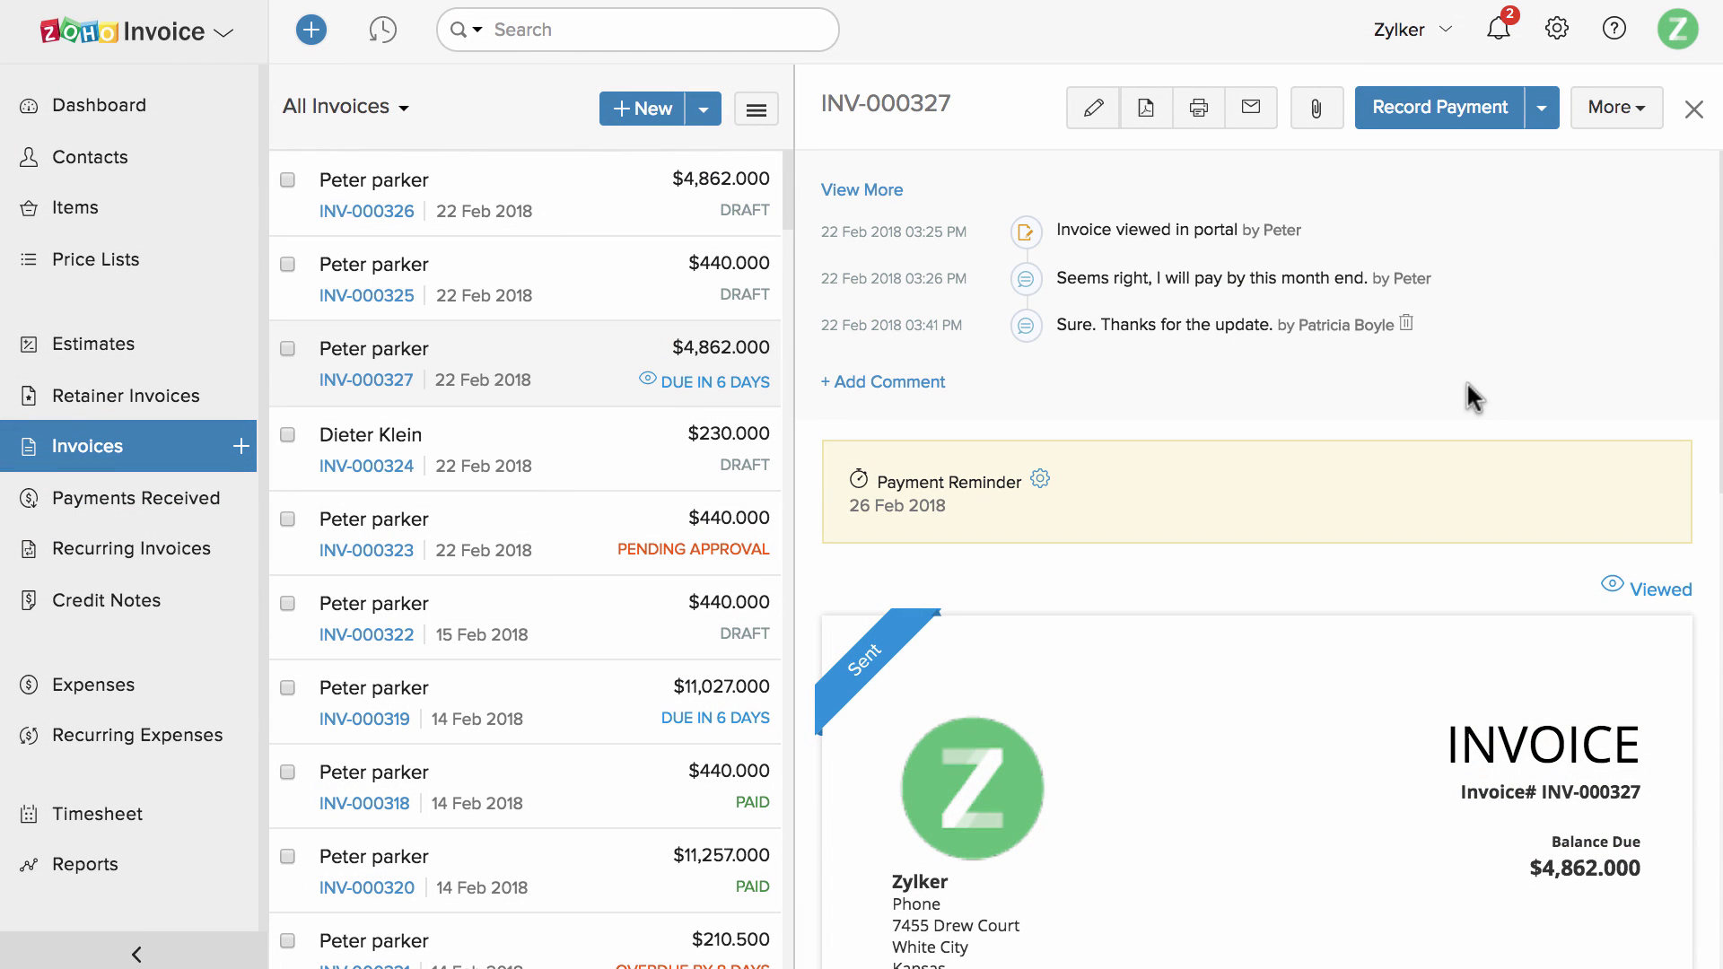
# Record a bank transfer payment of 4862 USD dated 22 Feb 2018 for invoice INV-000327.
pyautogui.click(1443, 104)
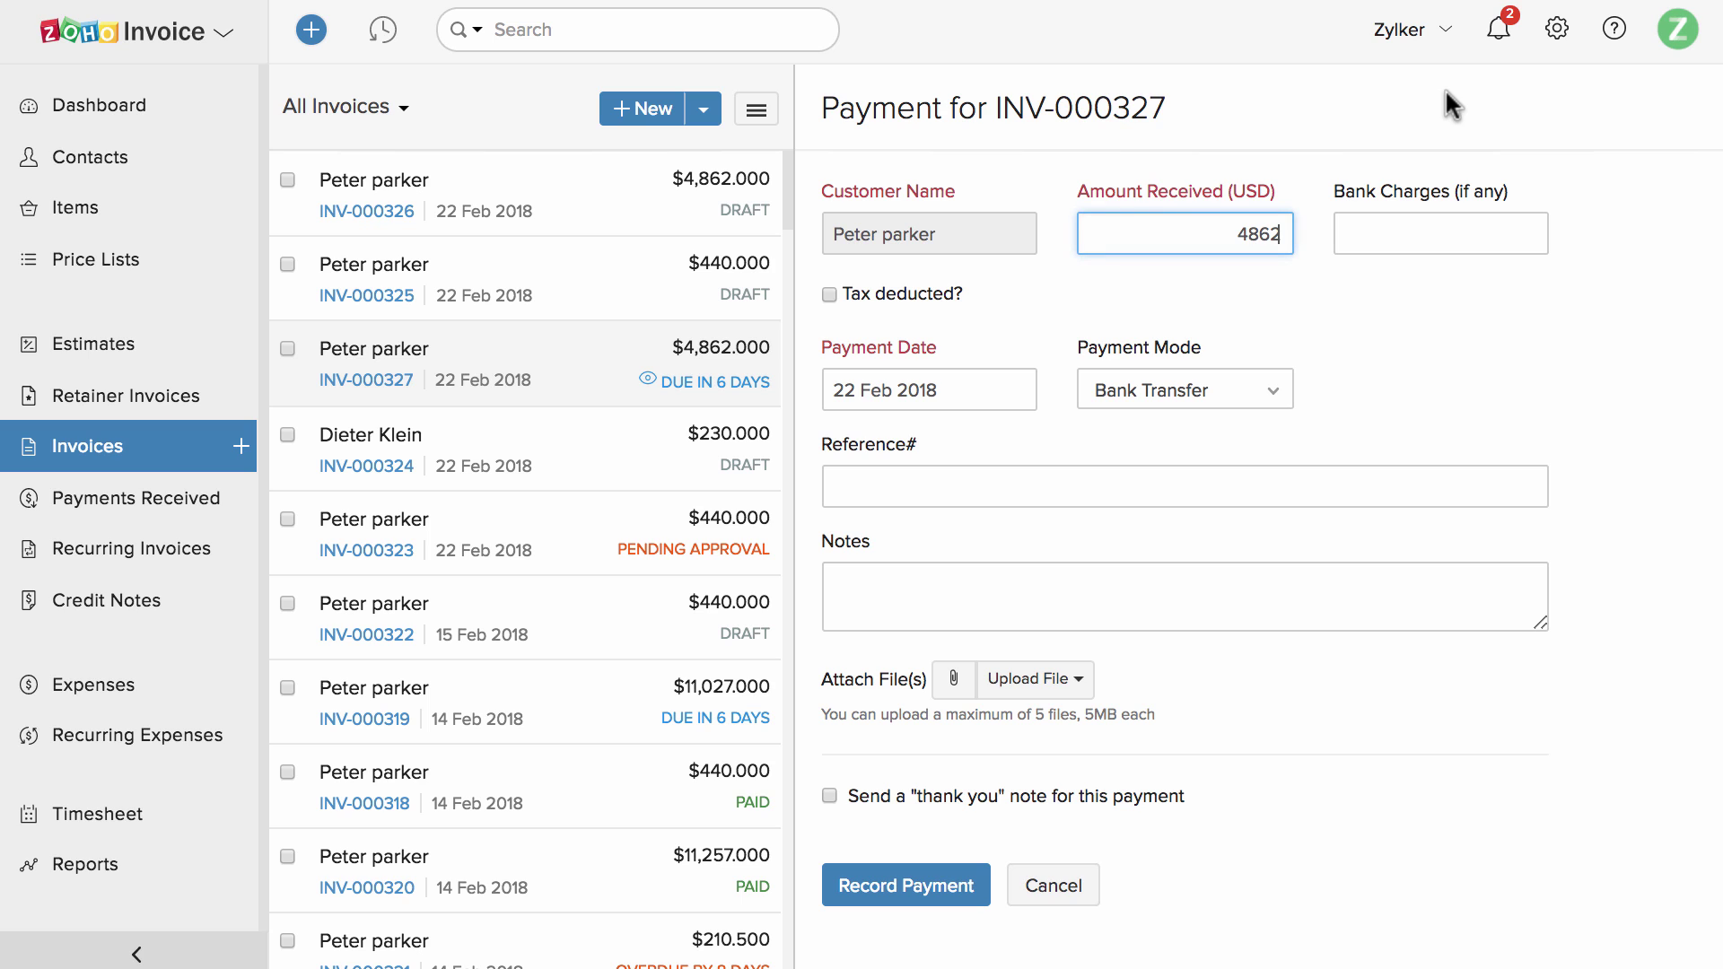
pyautogui.click(1389, 338)
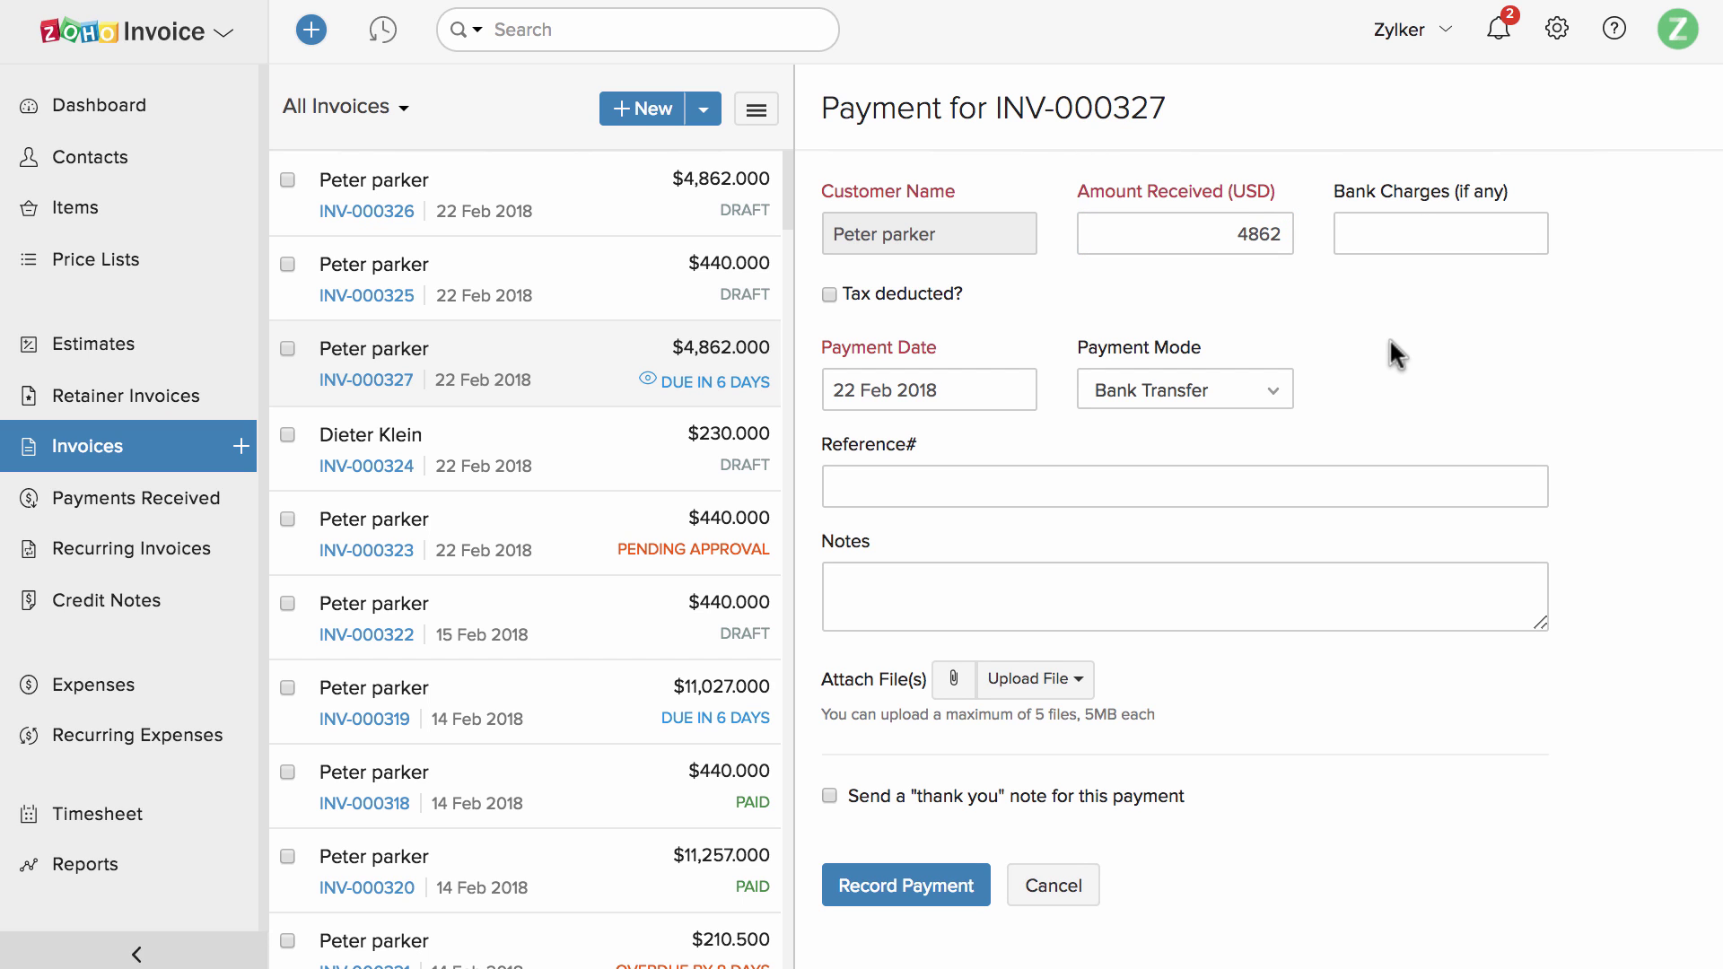
pyautogui.click(951, 884)
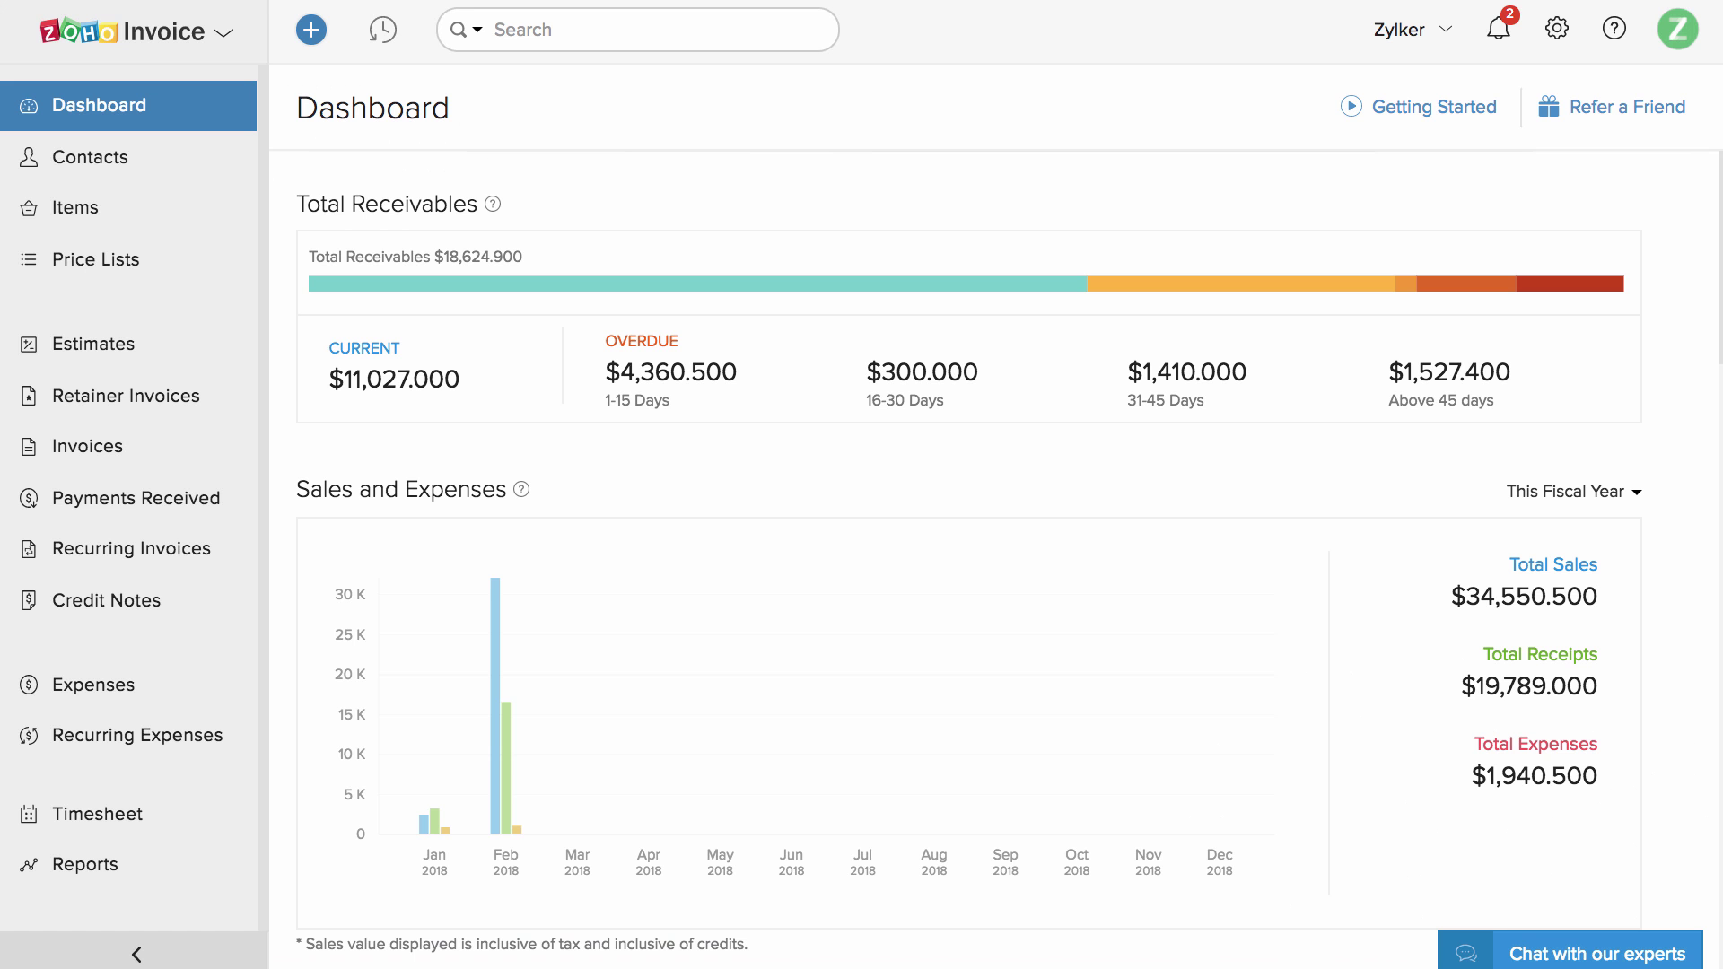
# Open the Reminders settings and create a new automated invoice reminder named "Reminder - 2 days before".
pyautogui.click(1557, 30)
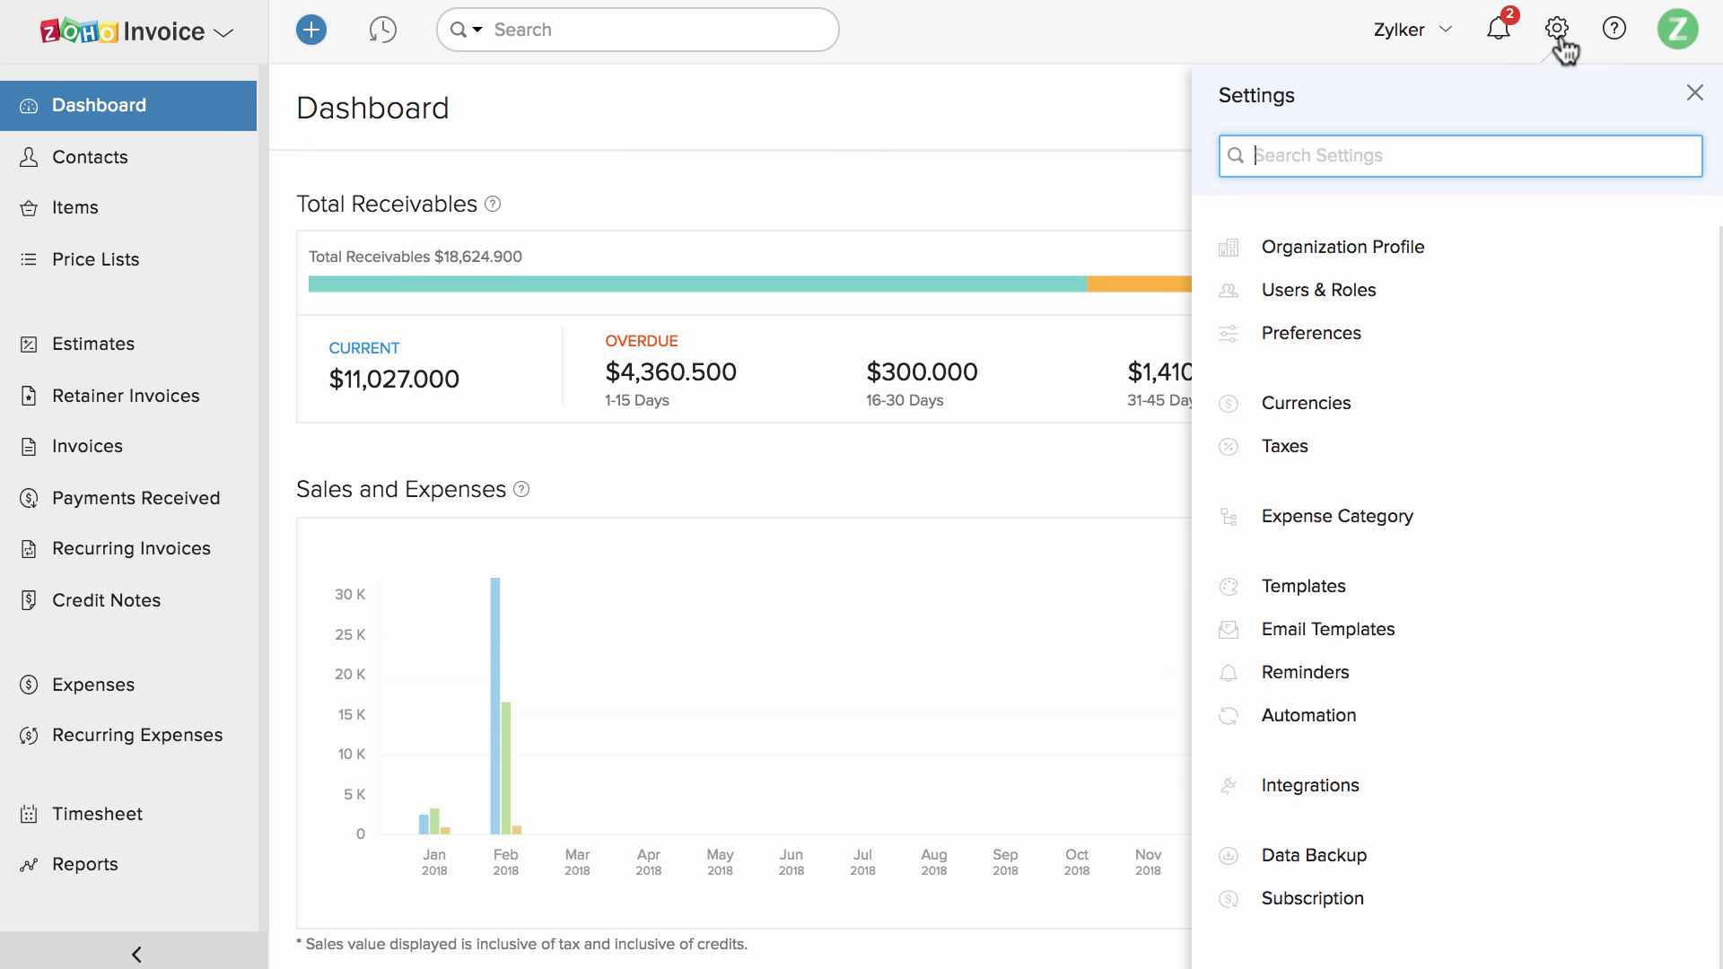
pyautogui.click(1546, 673)
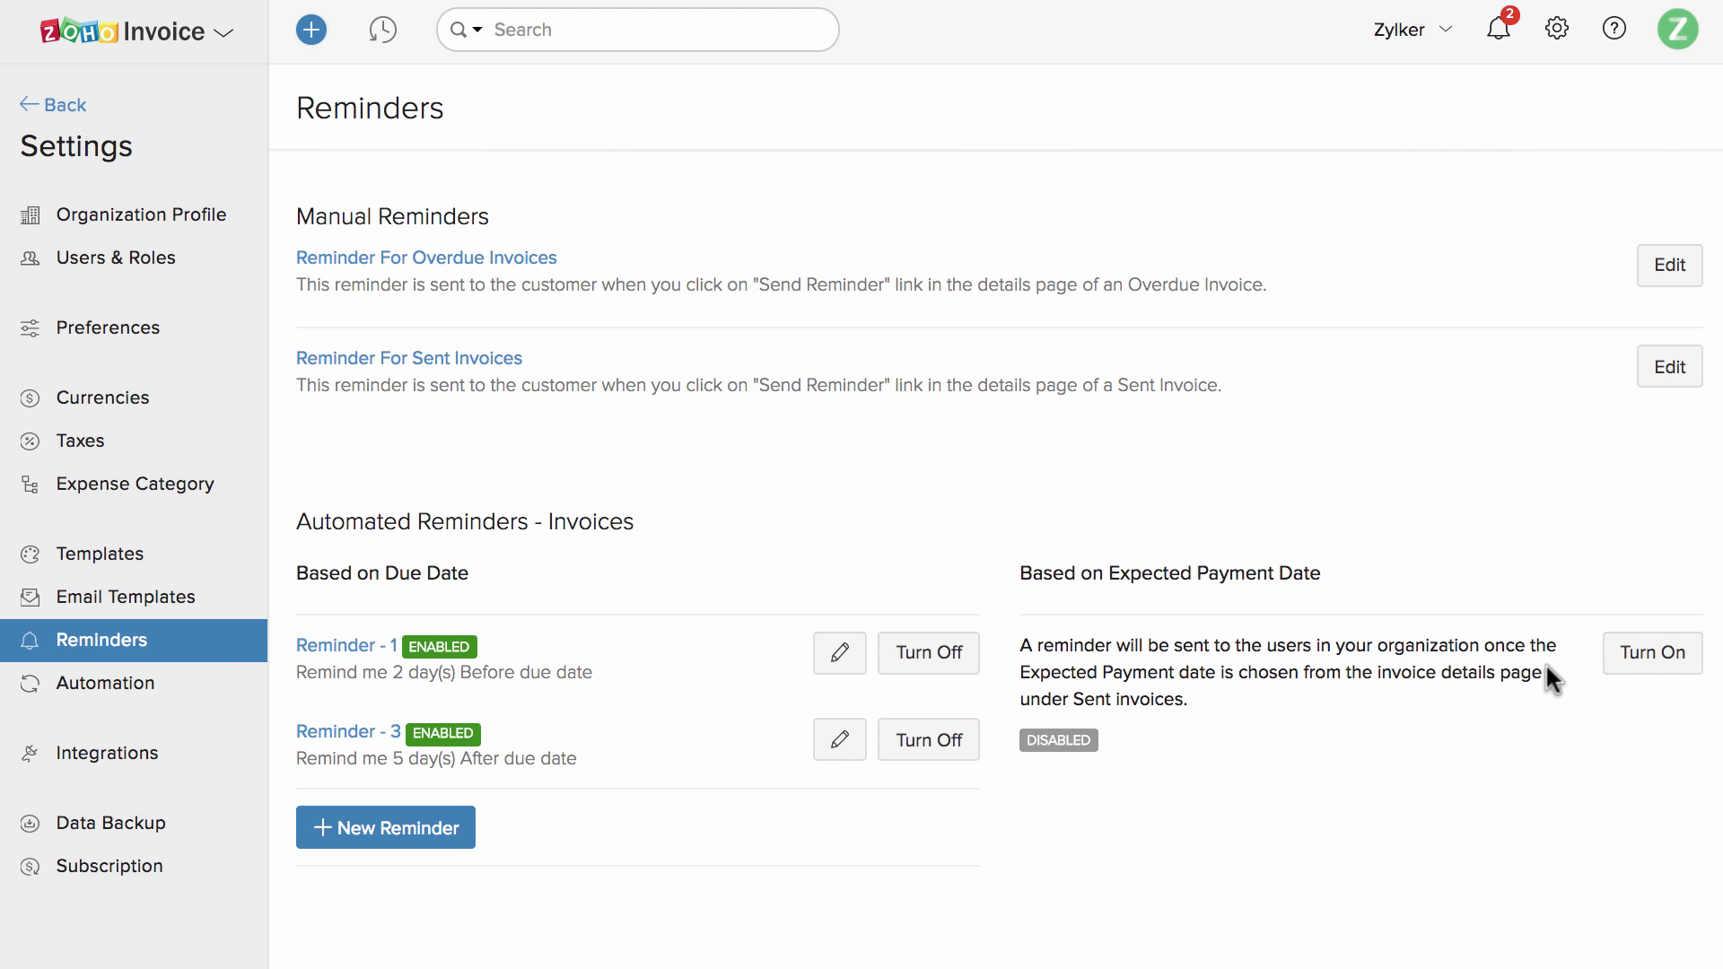
pyautogui.click(454, 831)
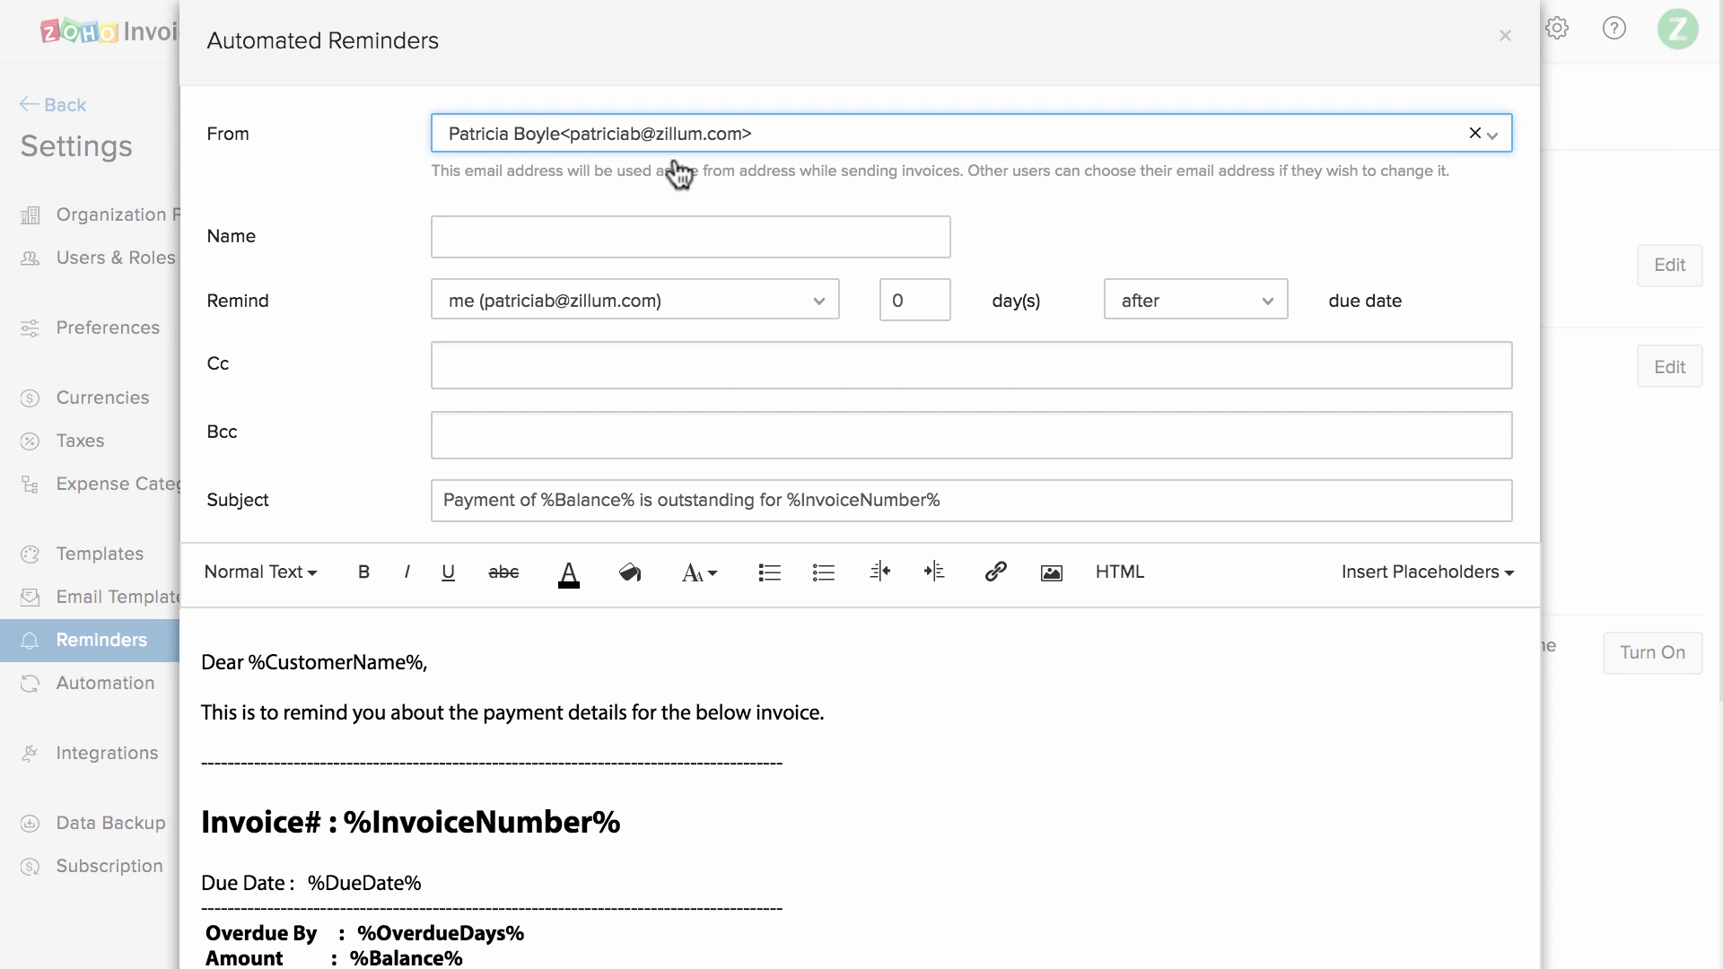
pyautogui.press('Tab')
pyautogui.write('Reminder - 2 days before')
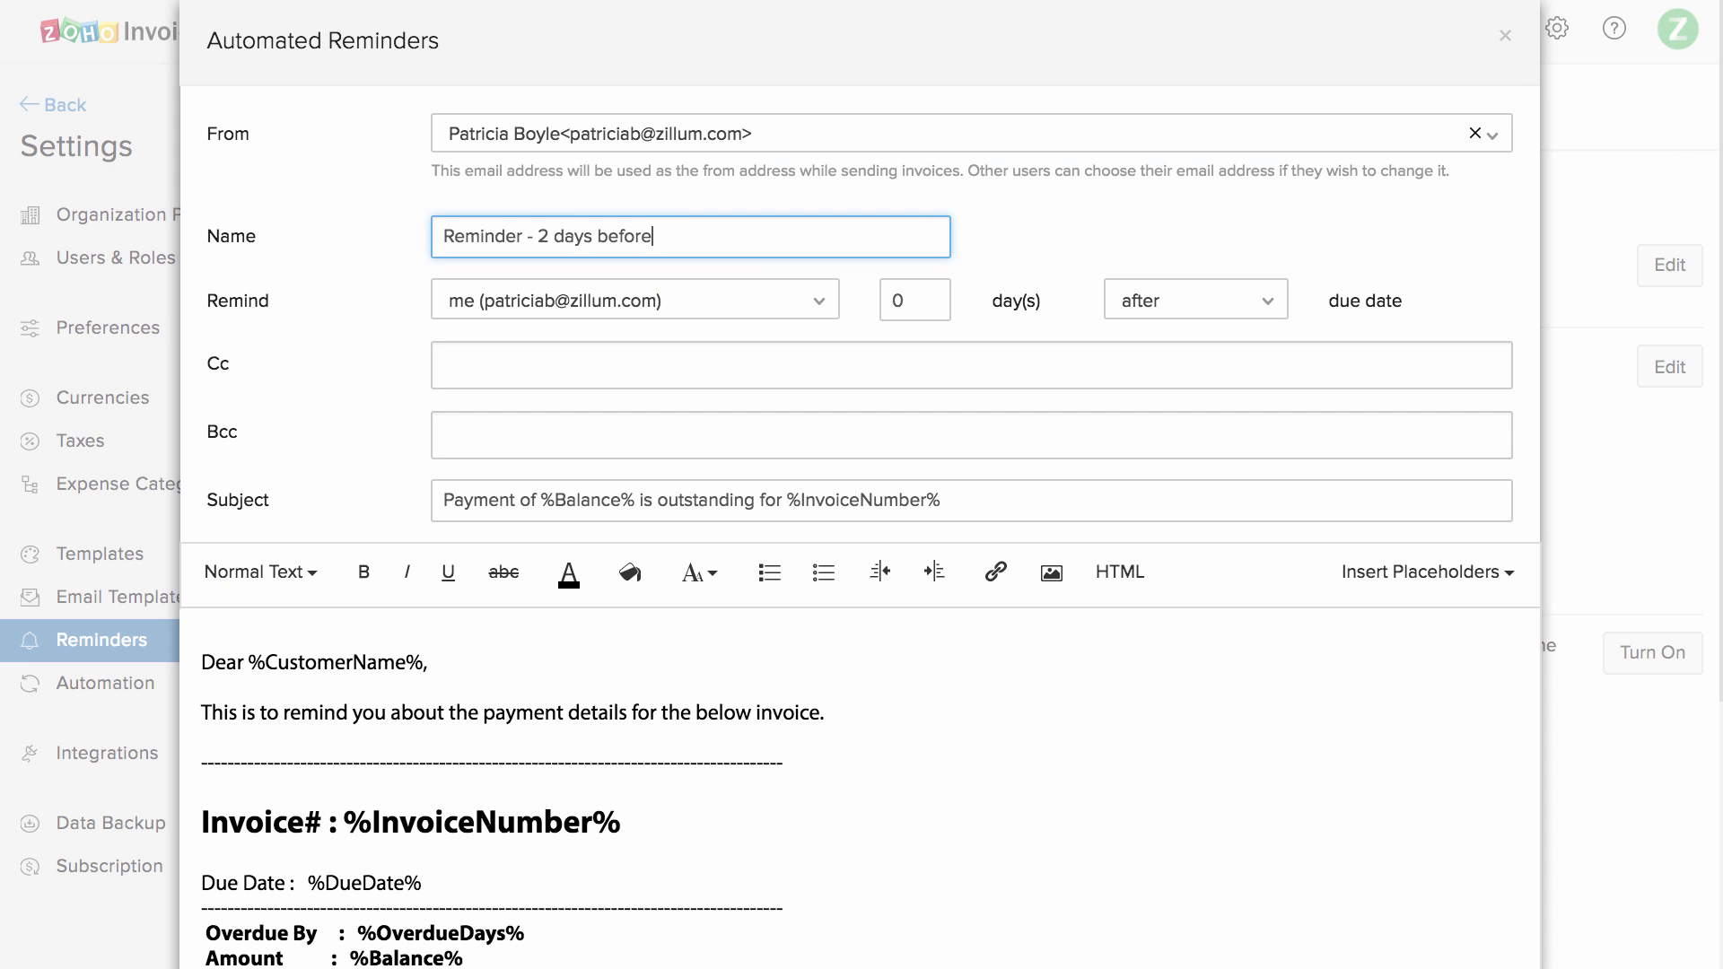
# Check the reminder's recipient options and schedule it for 2 days before the due date.
pyautogui.click(692, 302)
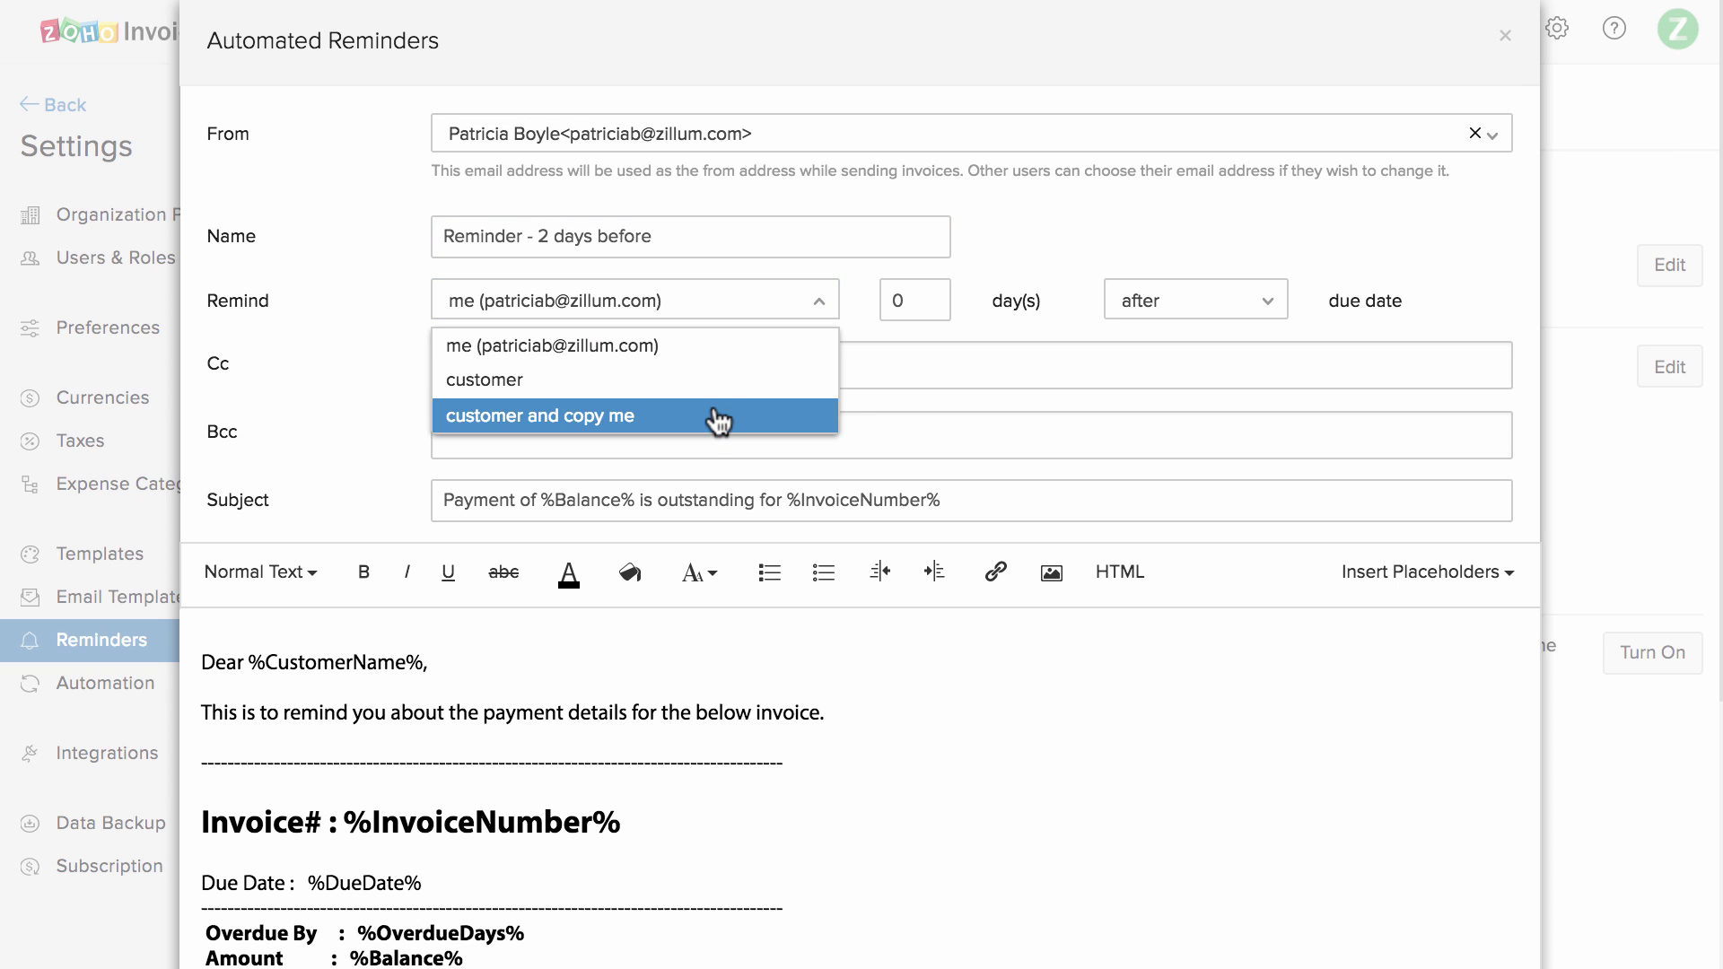
pyautogui.click(855, 305)
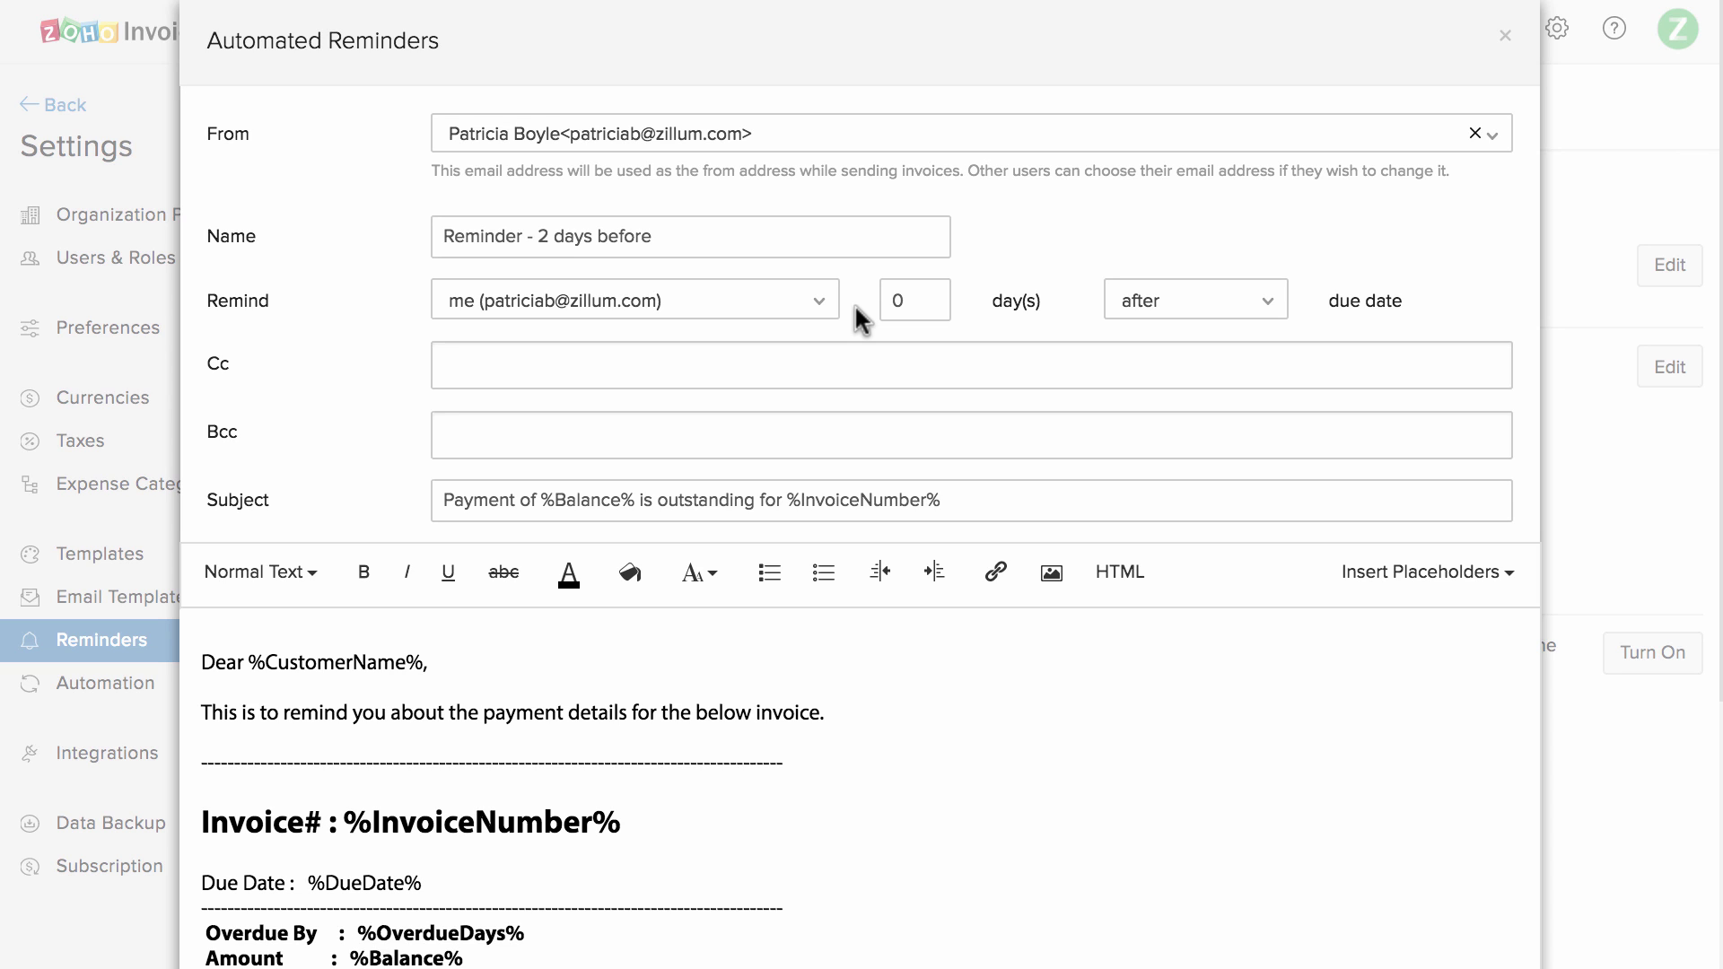
pyautogui.click(910, 298)
pyautogui.press('BackSpace')
pyautogui.write('2')
pyautogui.click(1187, 314)
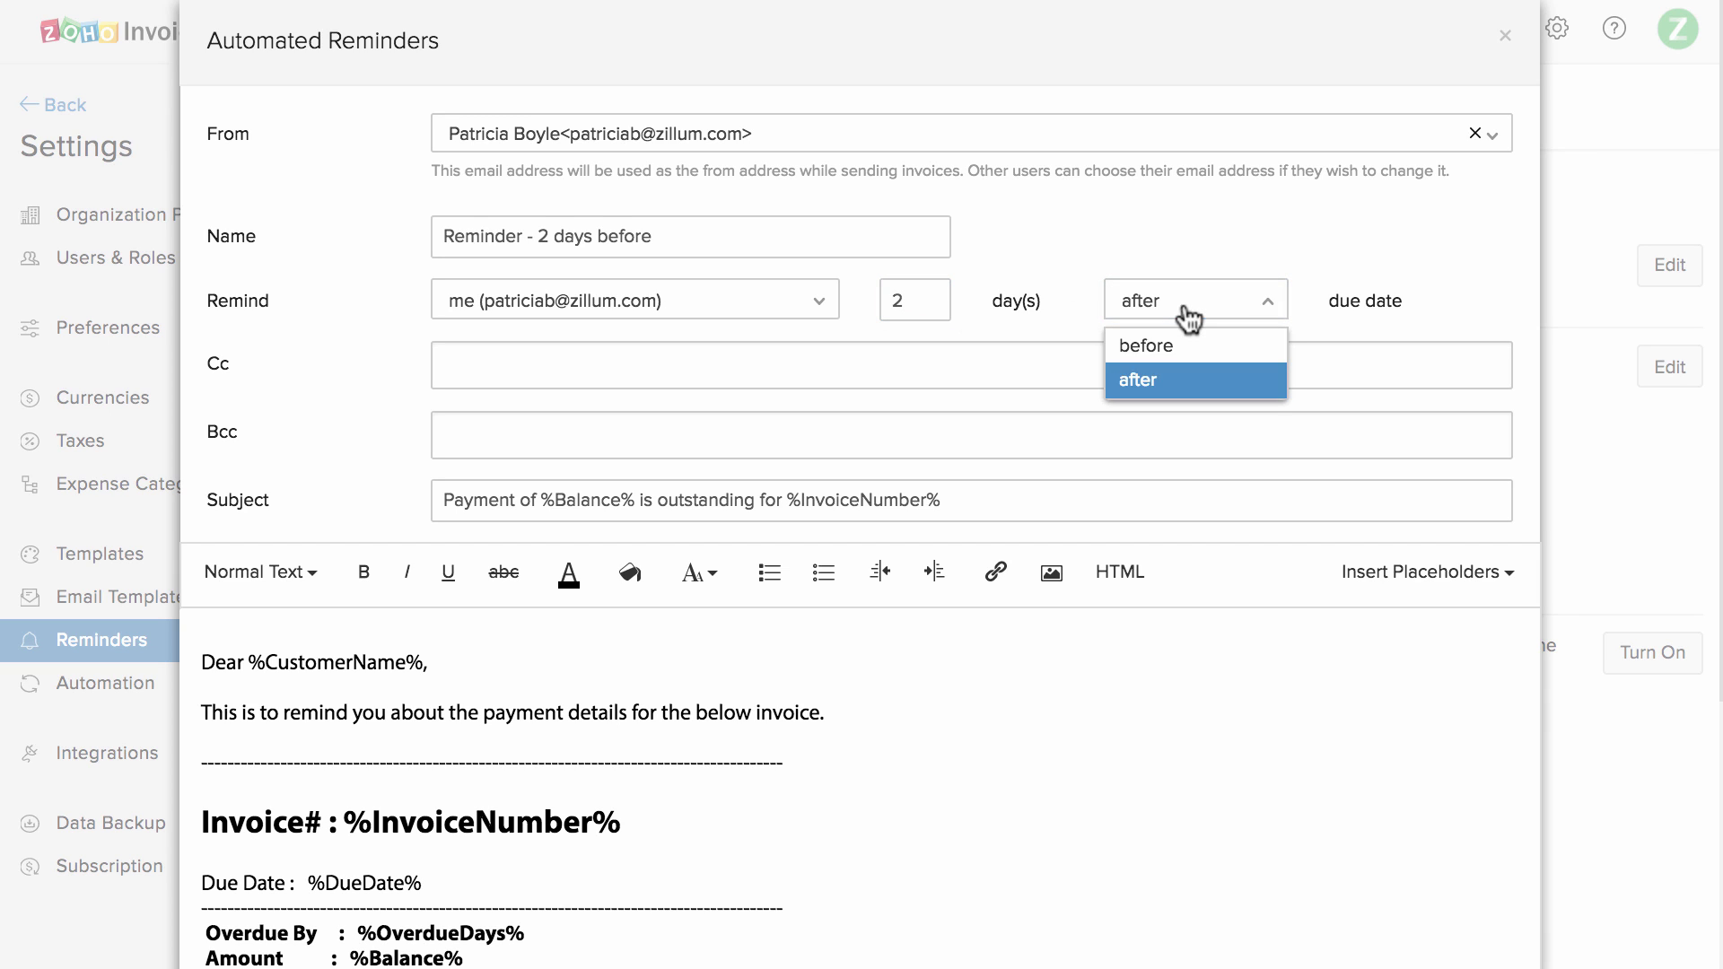
pyautogui.click(1188, 344)
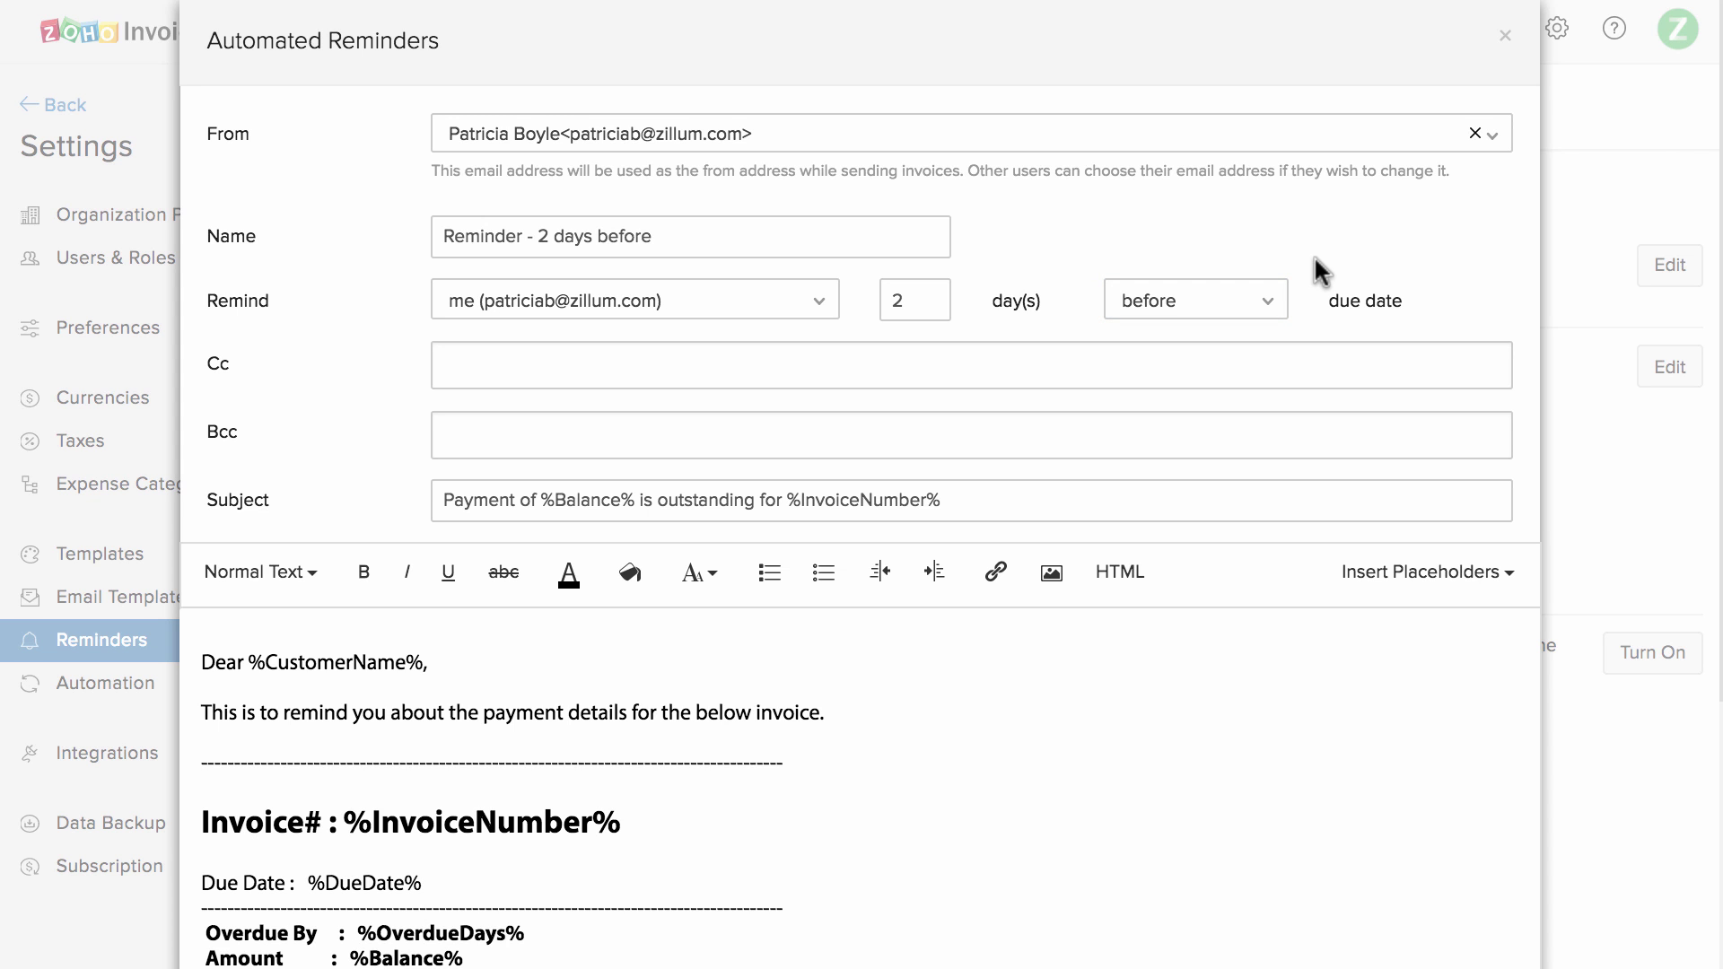
# Review the reminder's message and the placeholders that can be inserted, and save the reminder.
pyautogui.scroll(-5, 1148, 646)
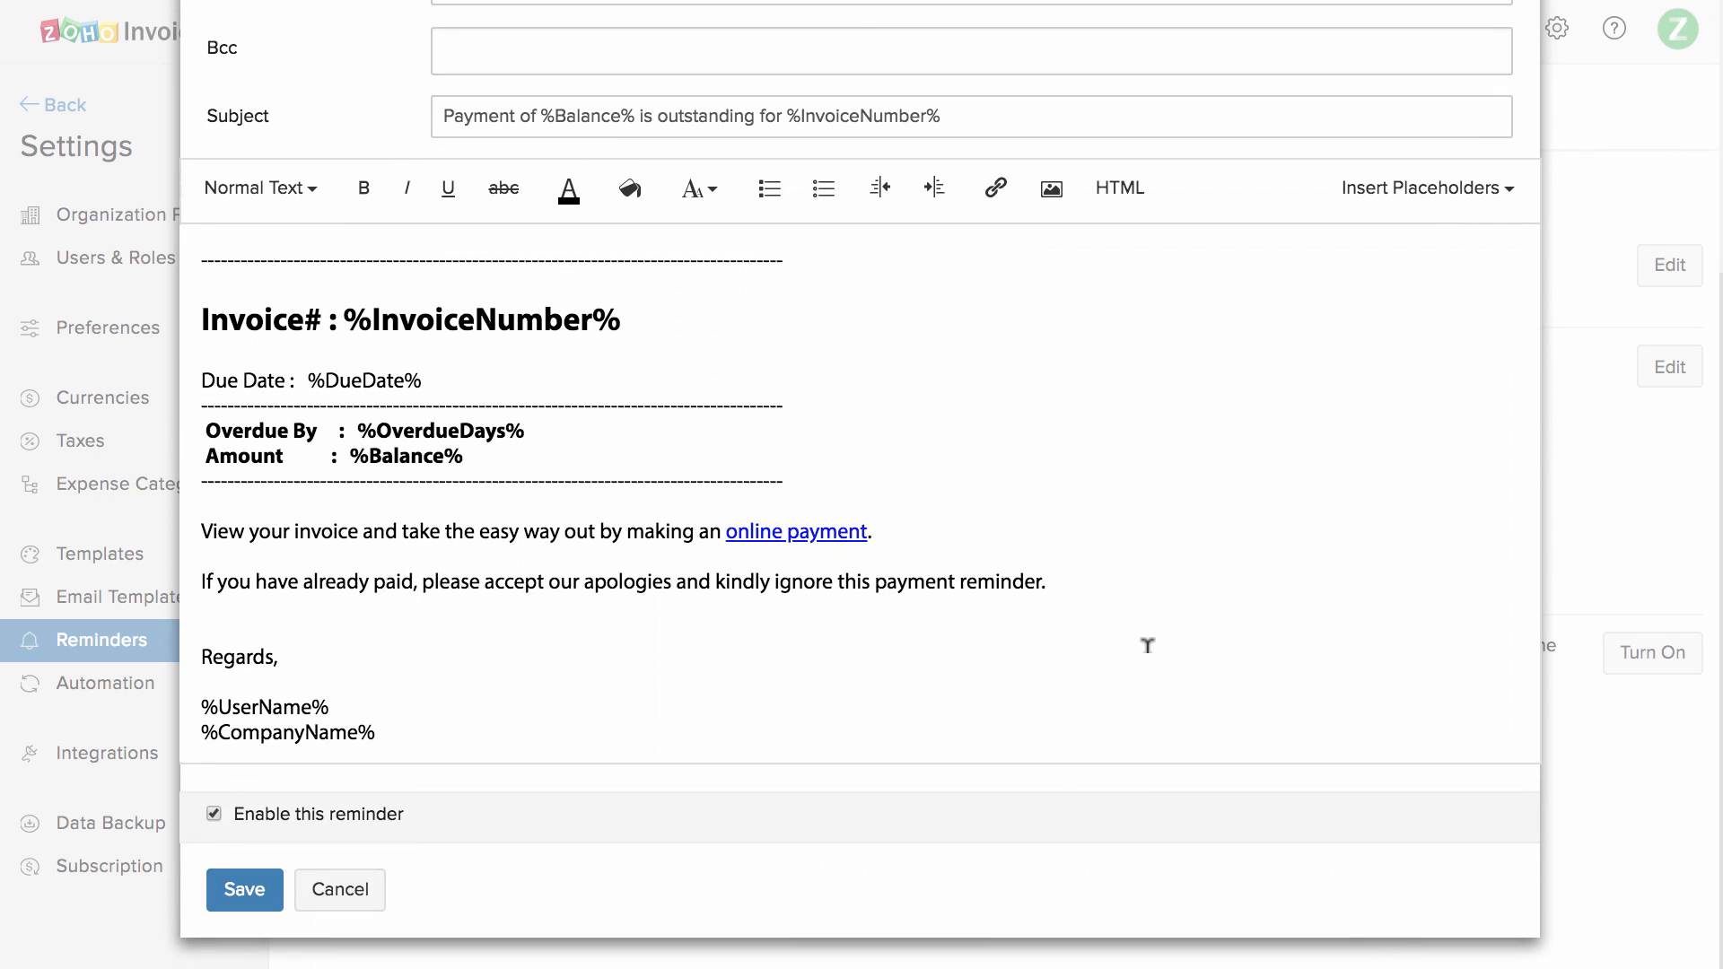
pyautogui.scroll(1, 1190, 579)
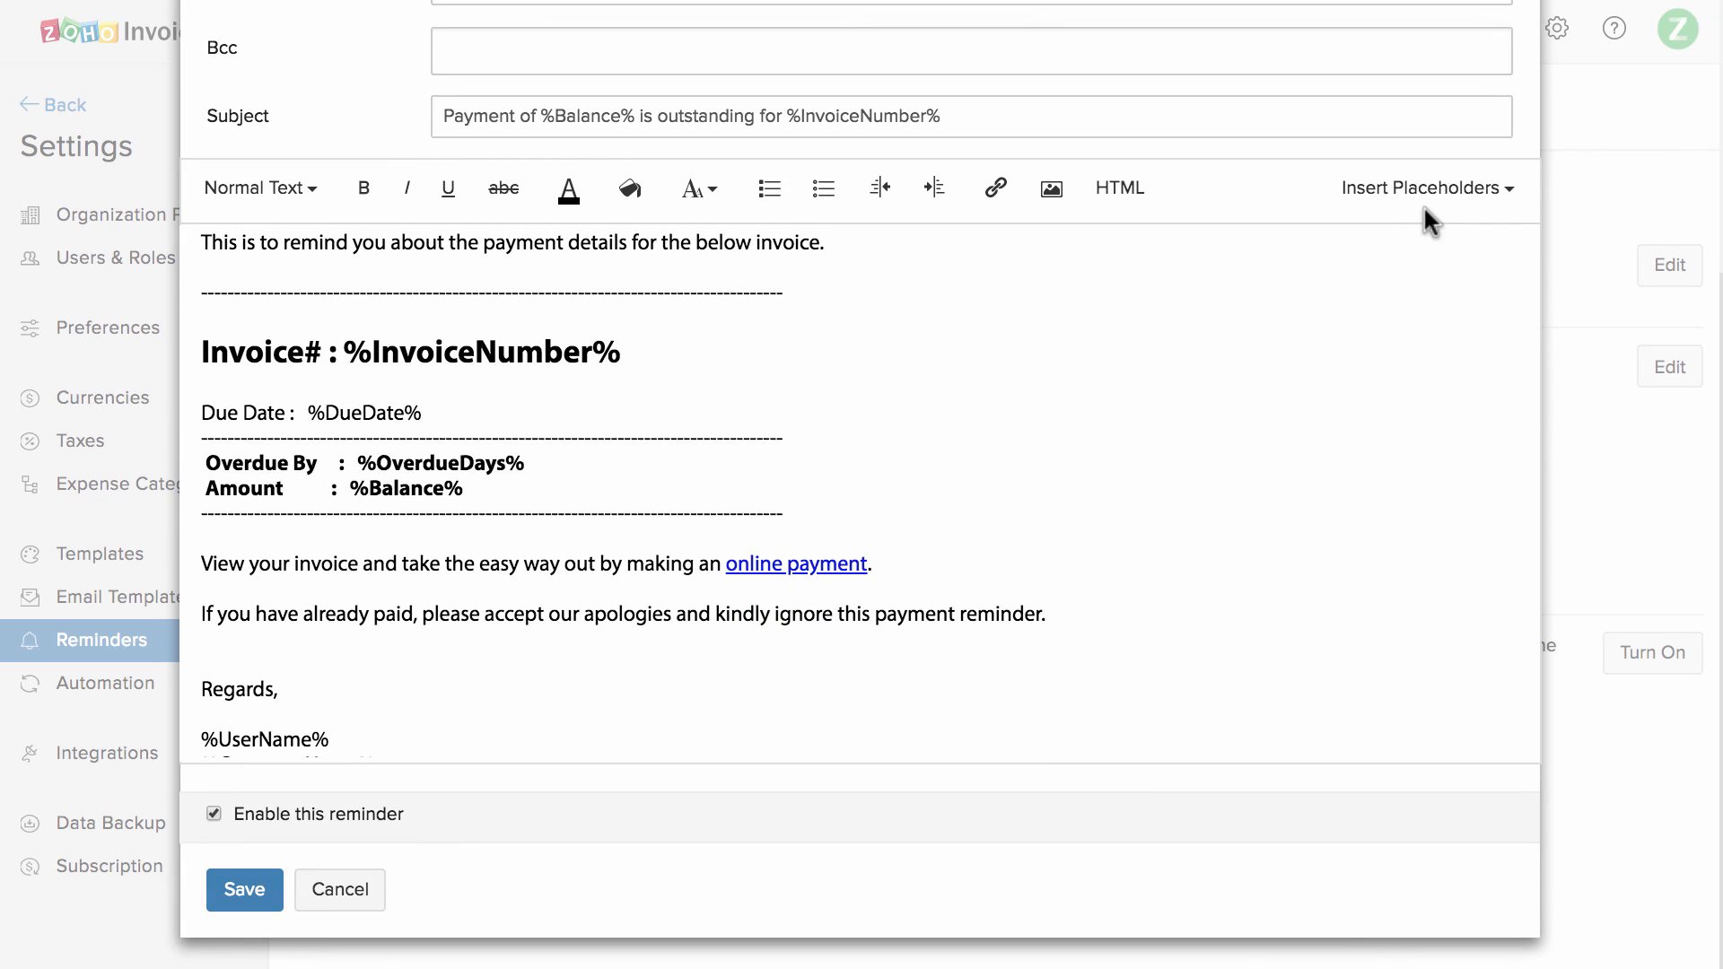
pyautogui.click(1445, 194)
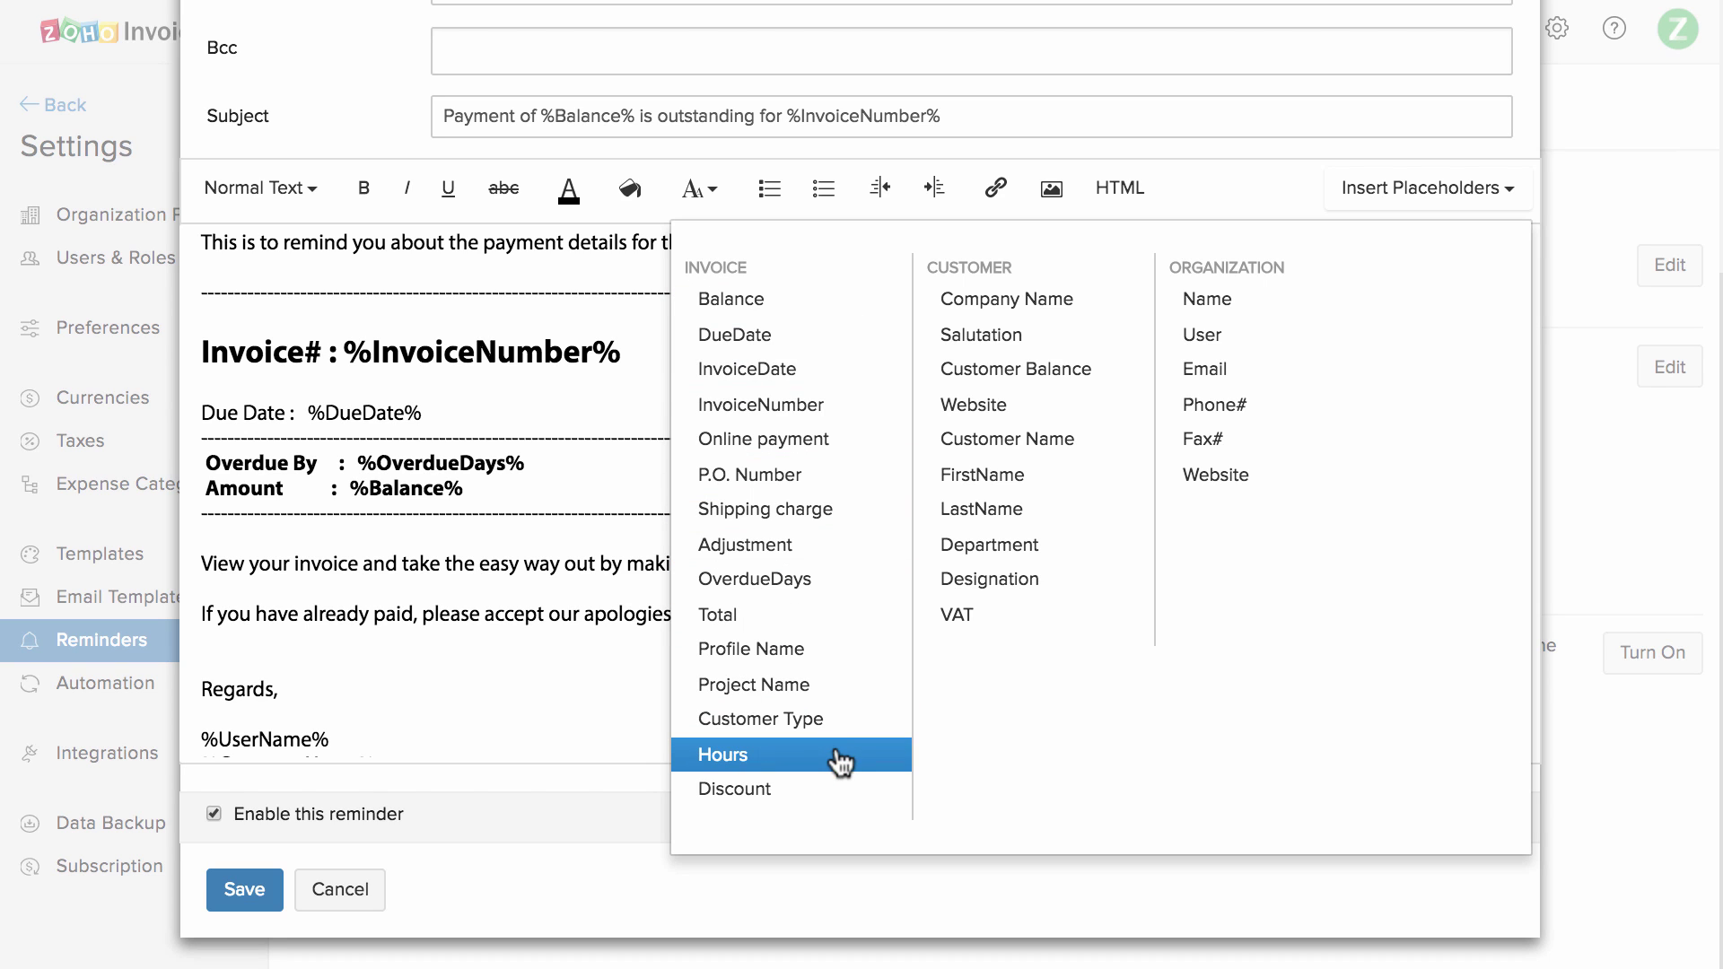
pyautogui.click(578, 688)
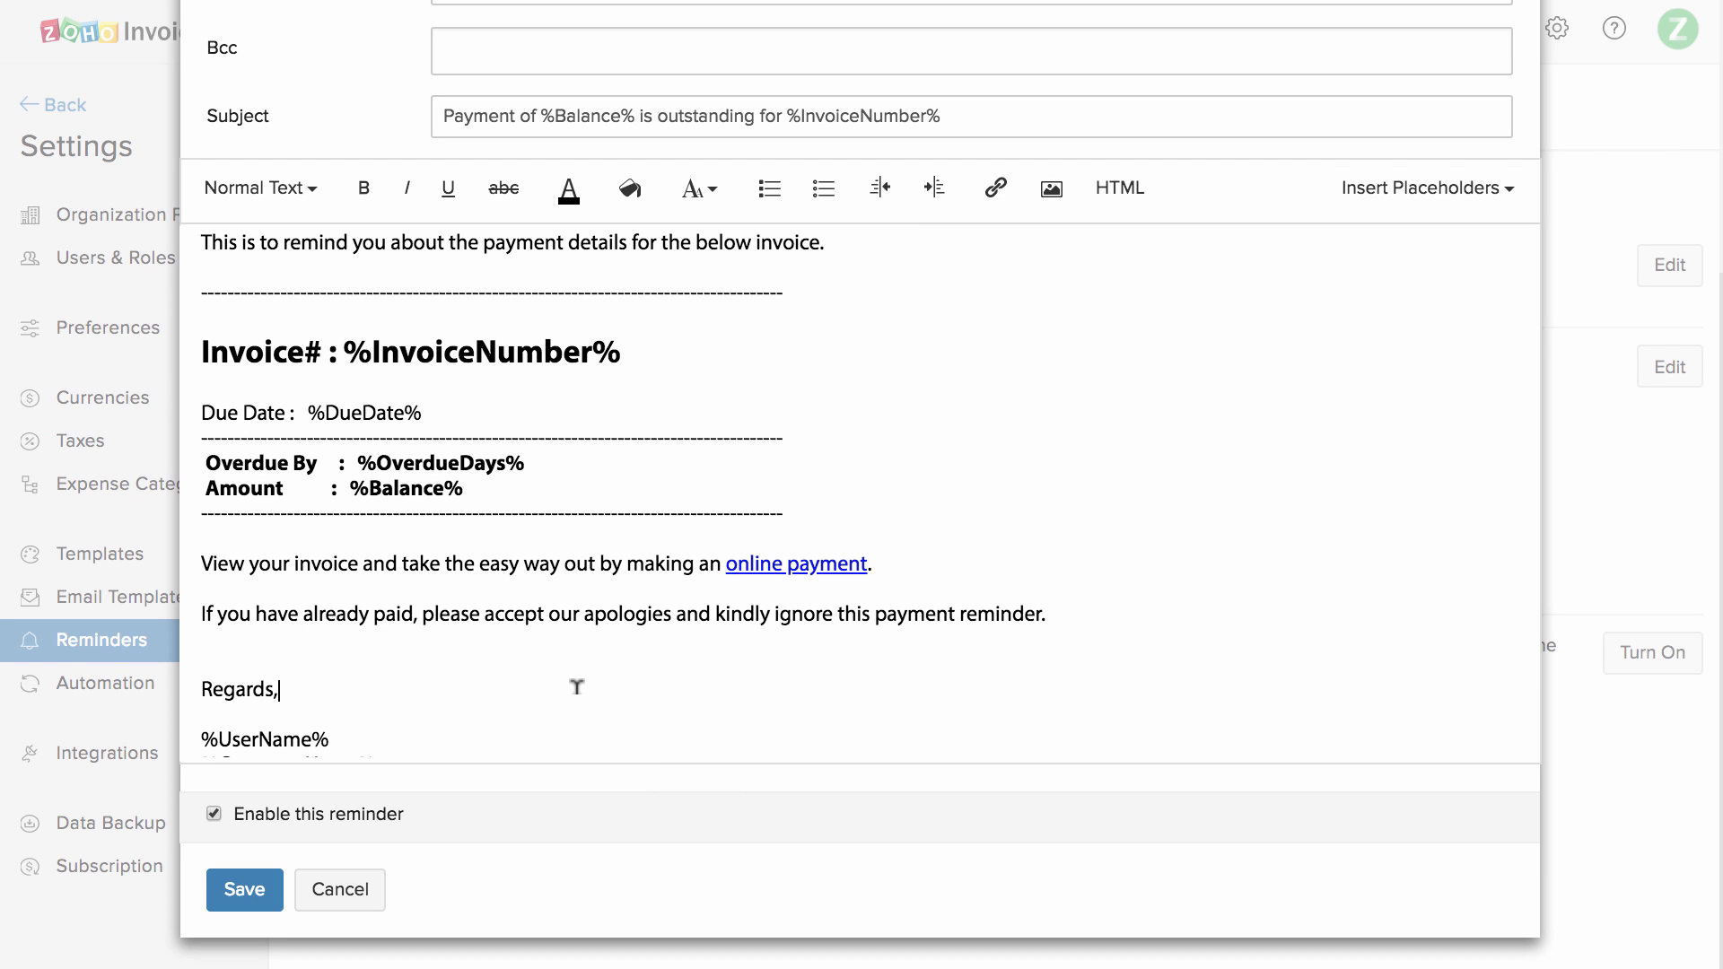
pyautogui.click(241, 887)
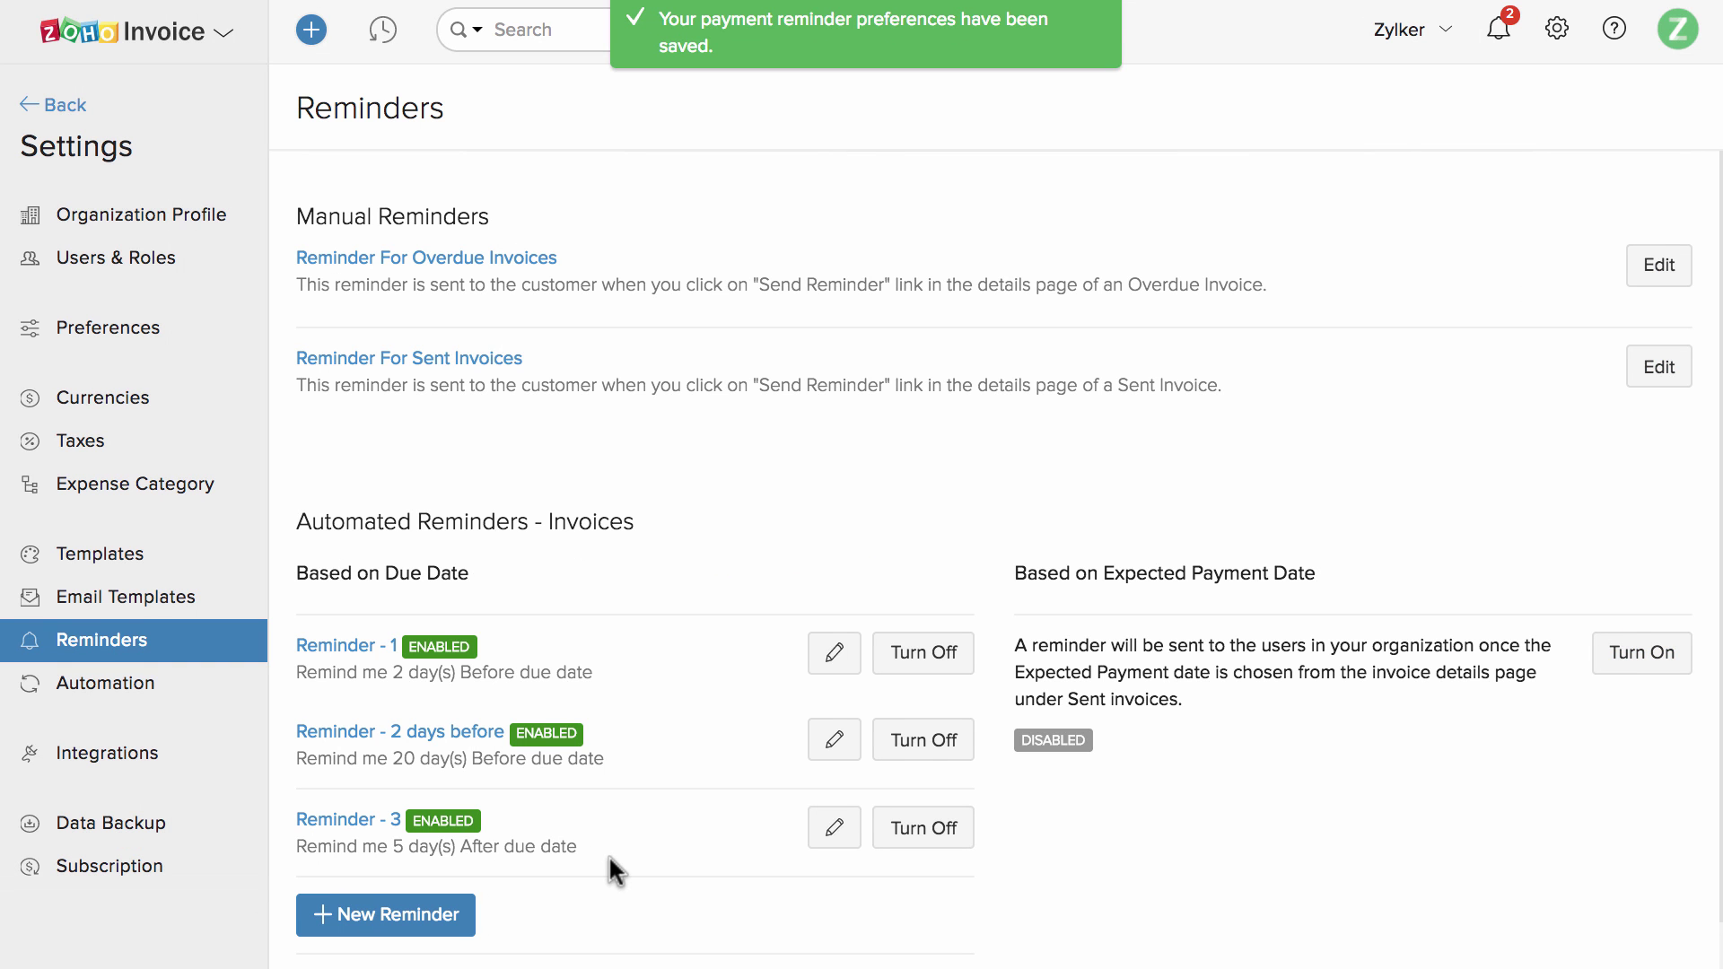
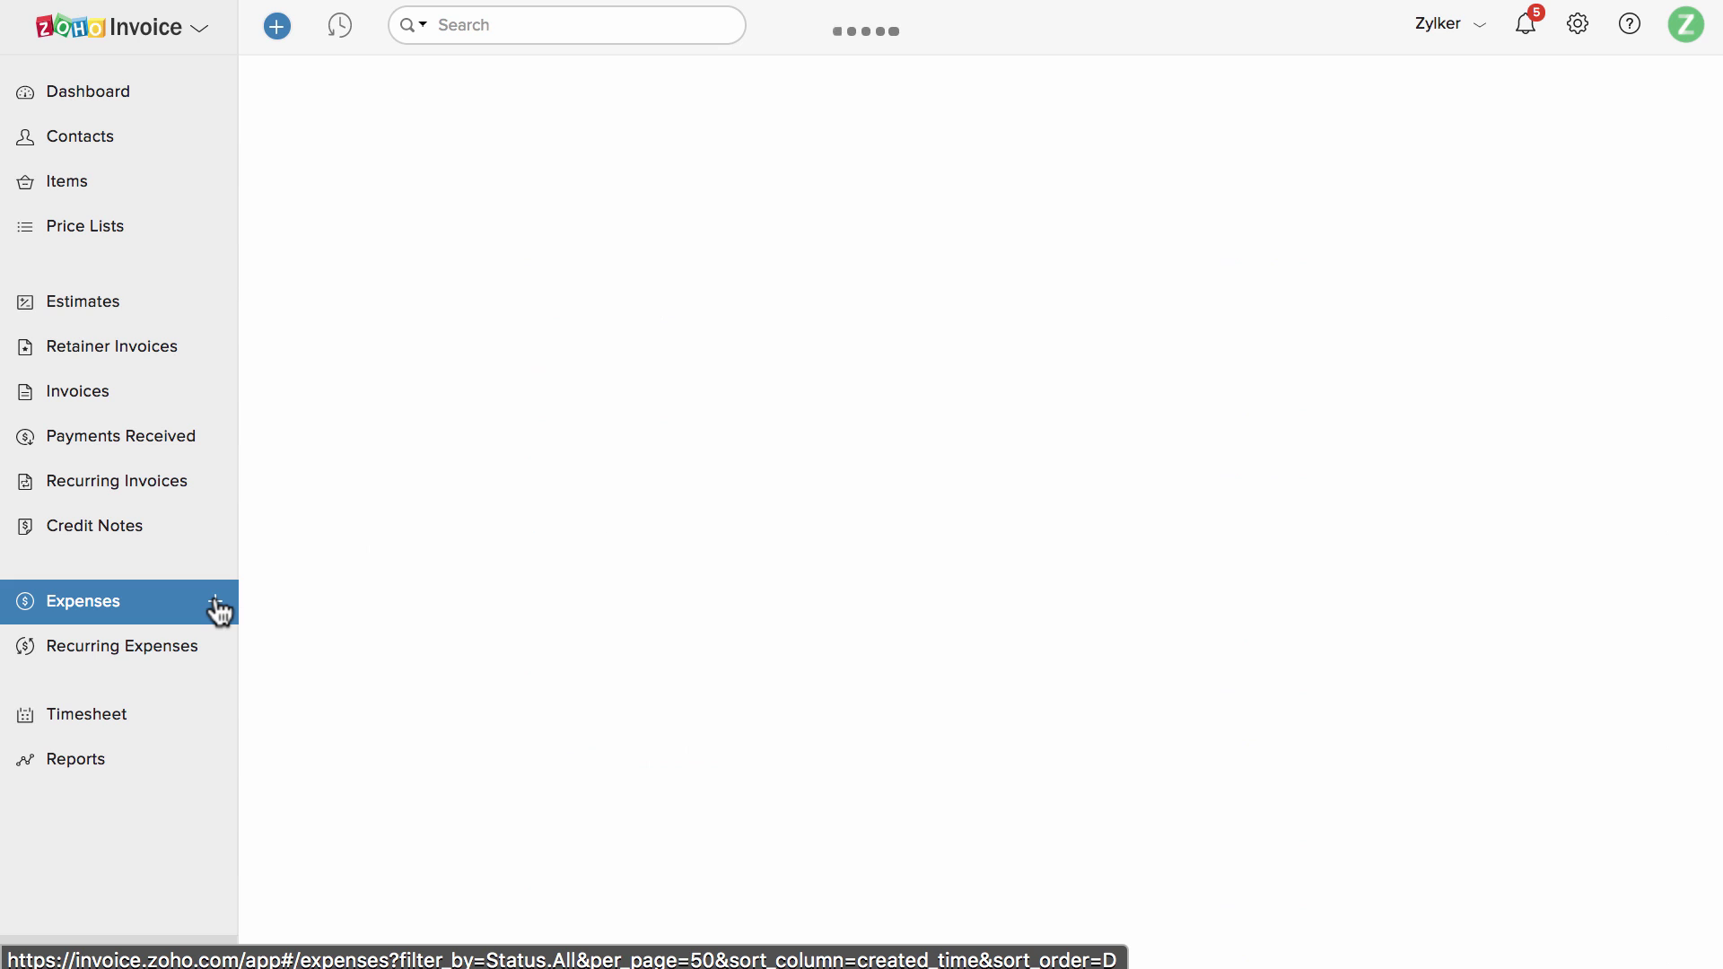
# Set the new expense's date to 14 Feb 2018.
pyautogui.click(580, 186)
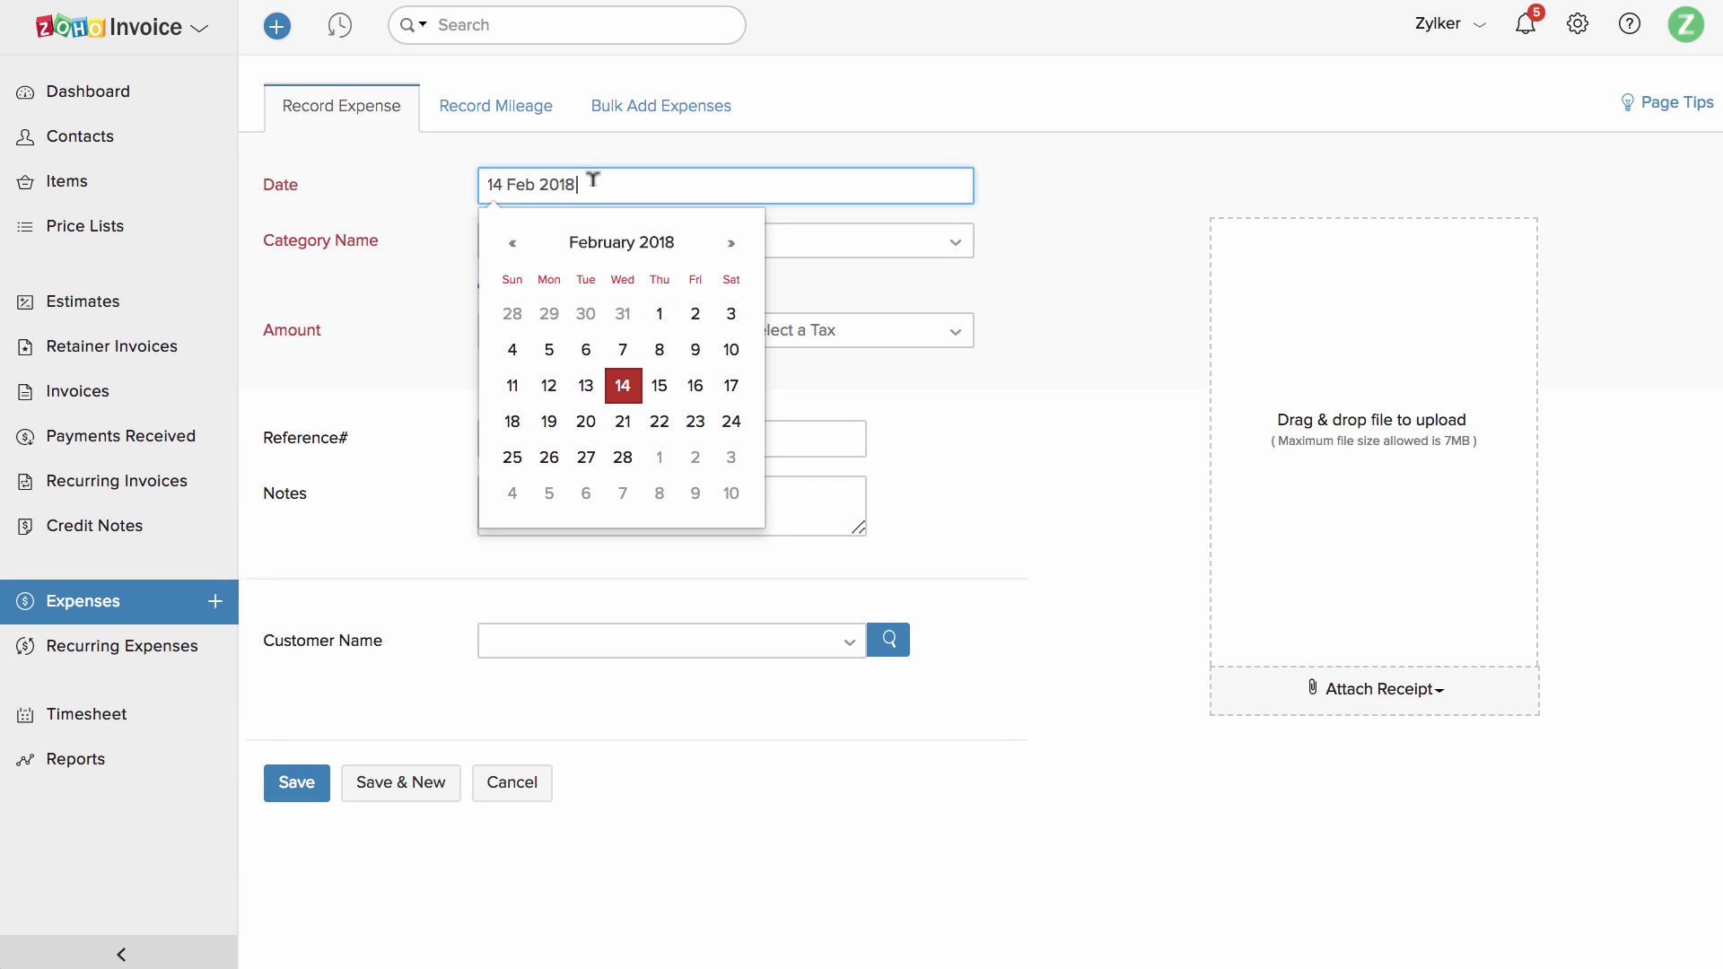
pyautogui.click(623, 382)
pyautogui.click(569, 235)
pyautogui.scroll(-3, 638, 396)
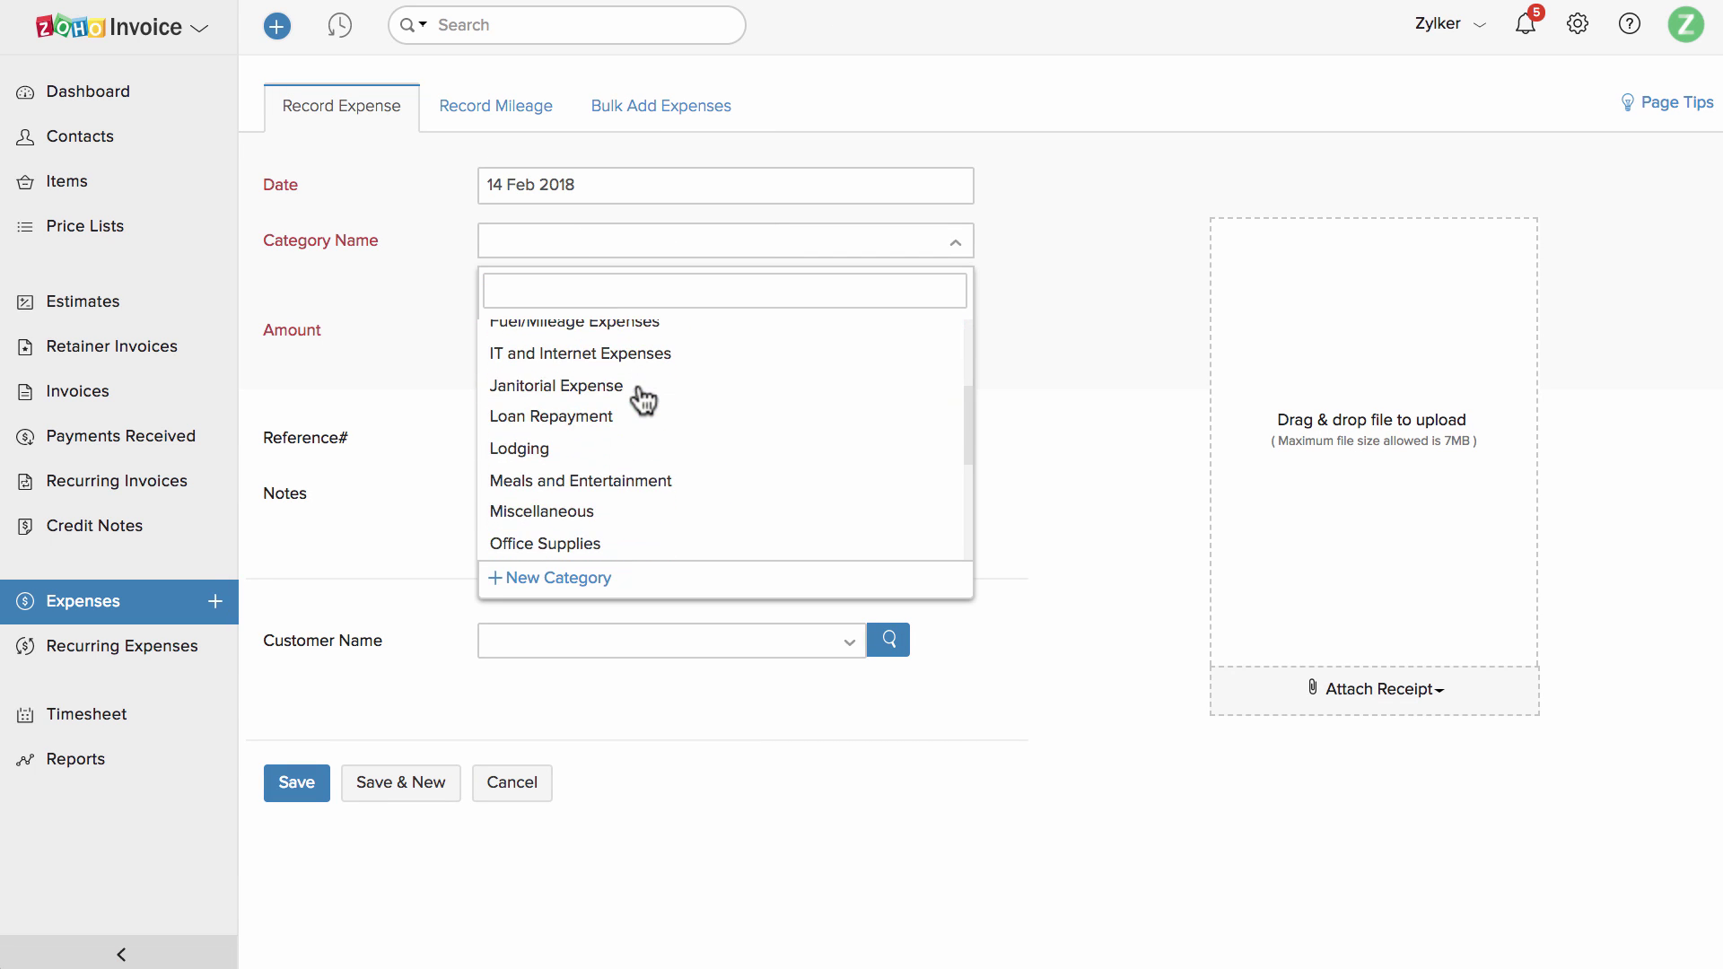
pyautogui.scroll(-1, 592, 530)
pyautogui.click(592, 579)
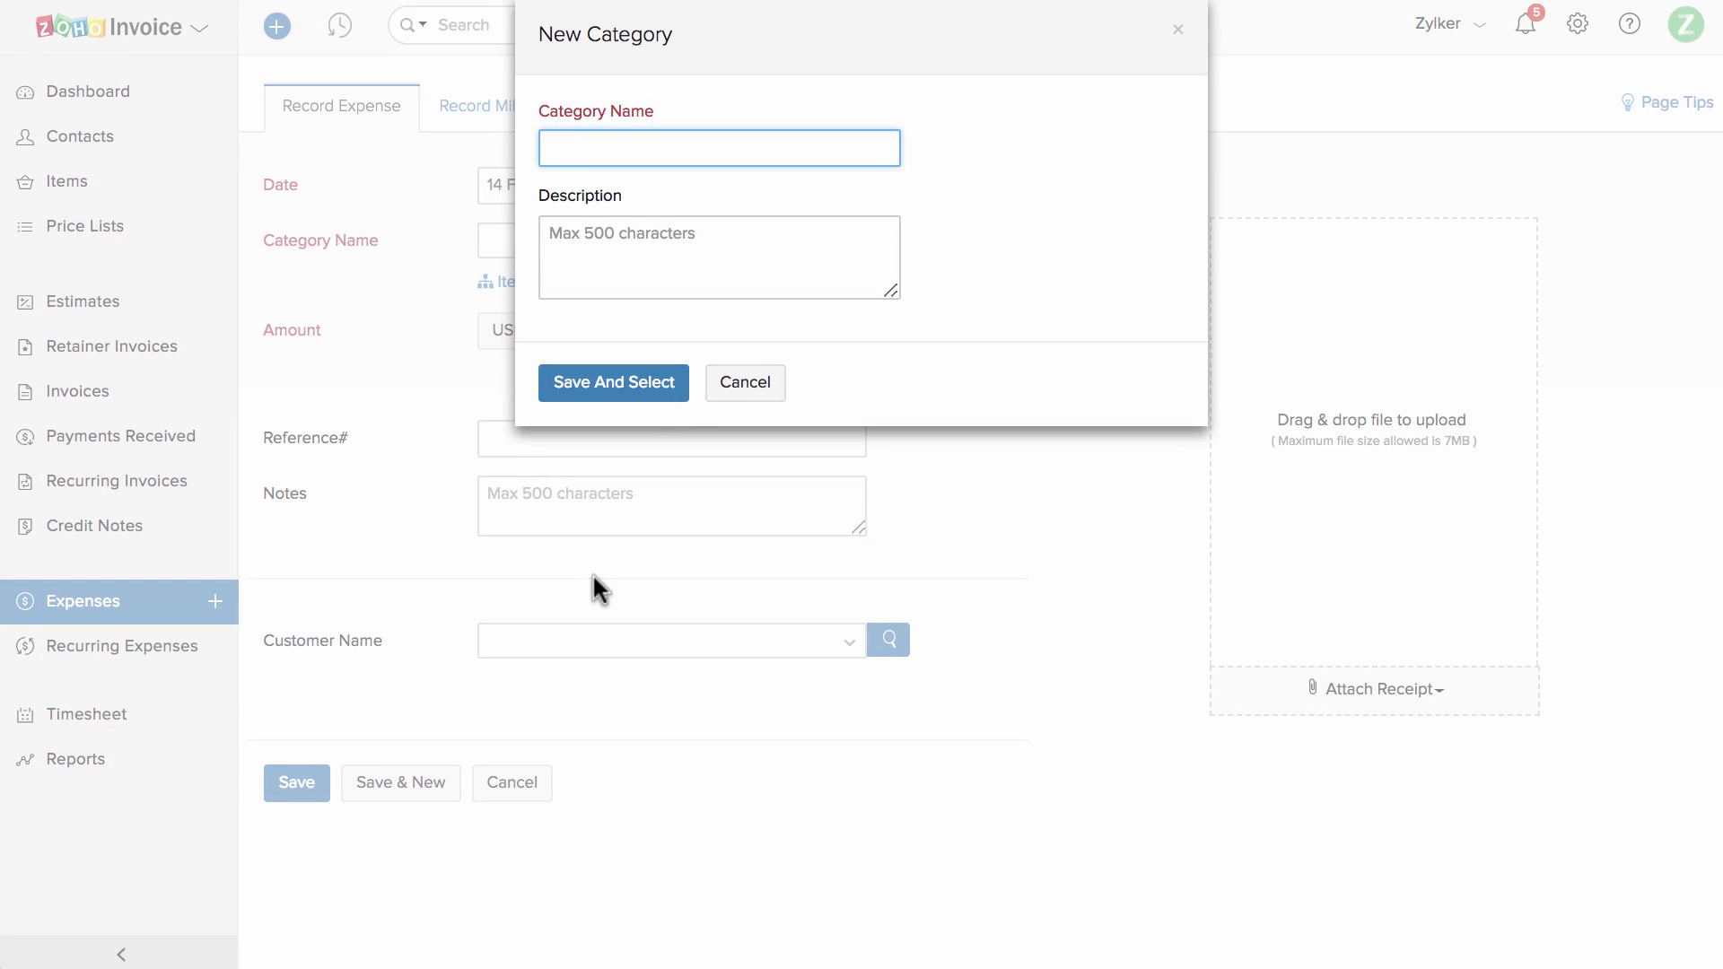
pyautogui.click(718, 388)
# Assign the expense to Electricity Charges, with an amount of 100 USD and SalesTax [10.5%].
pyautogui.click(594, 251)
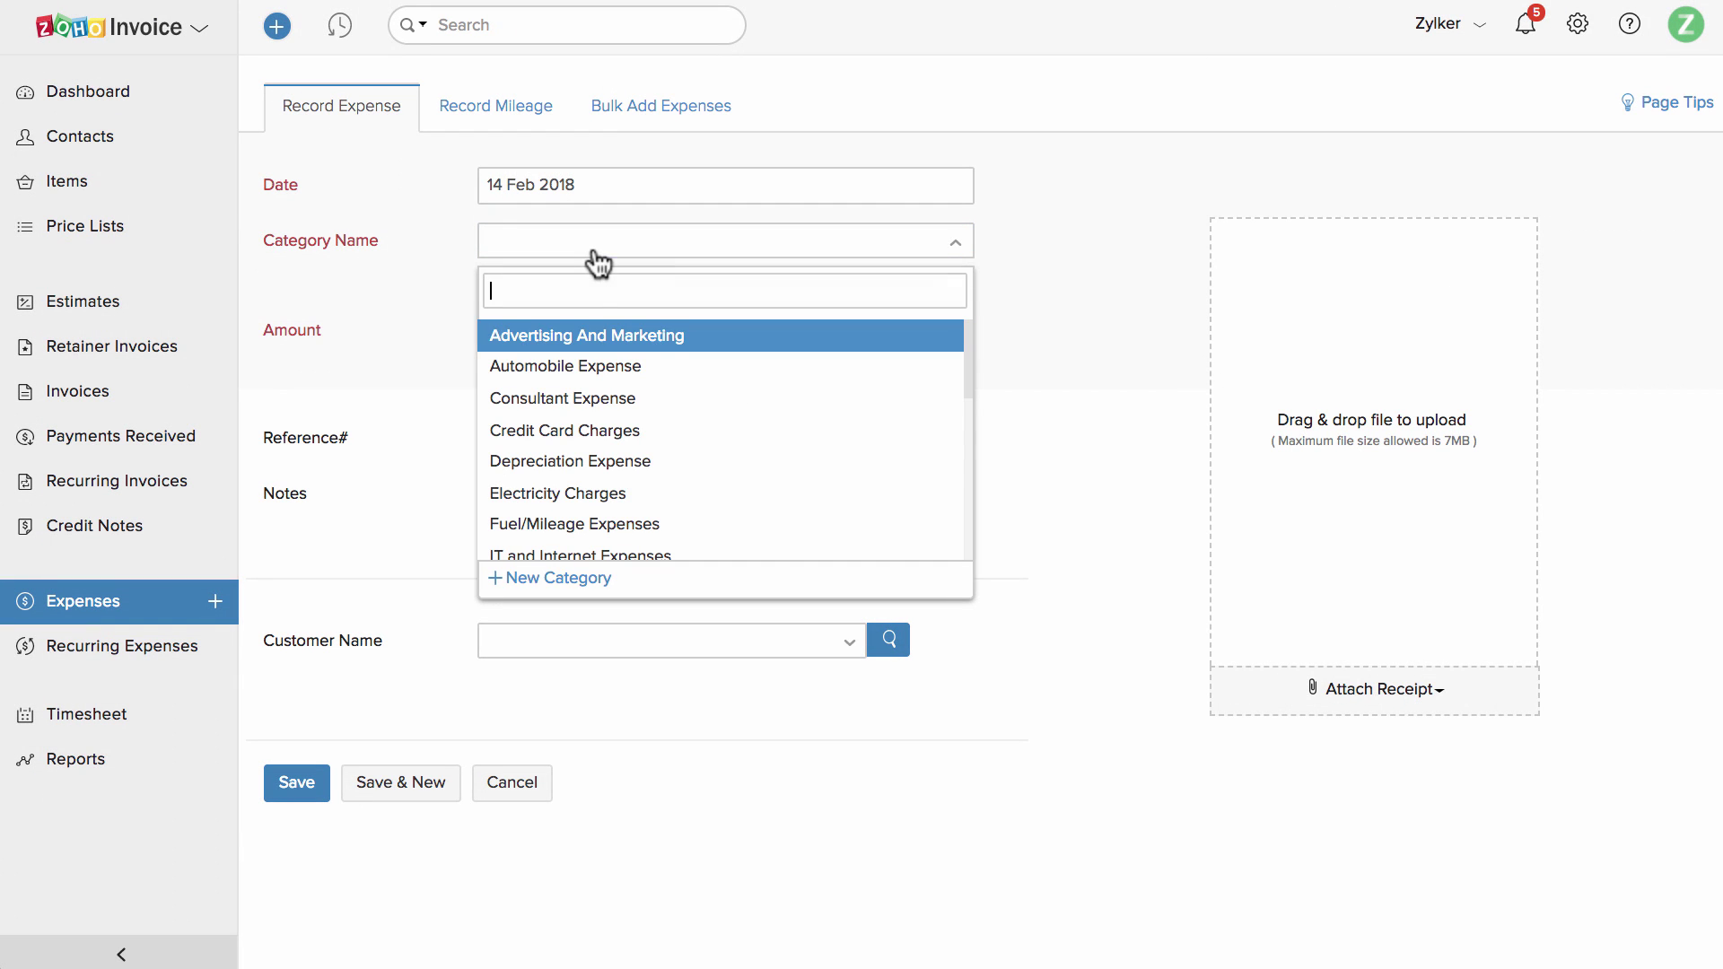
pyautogui.click(631, 494)
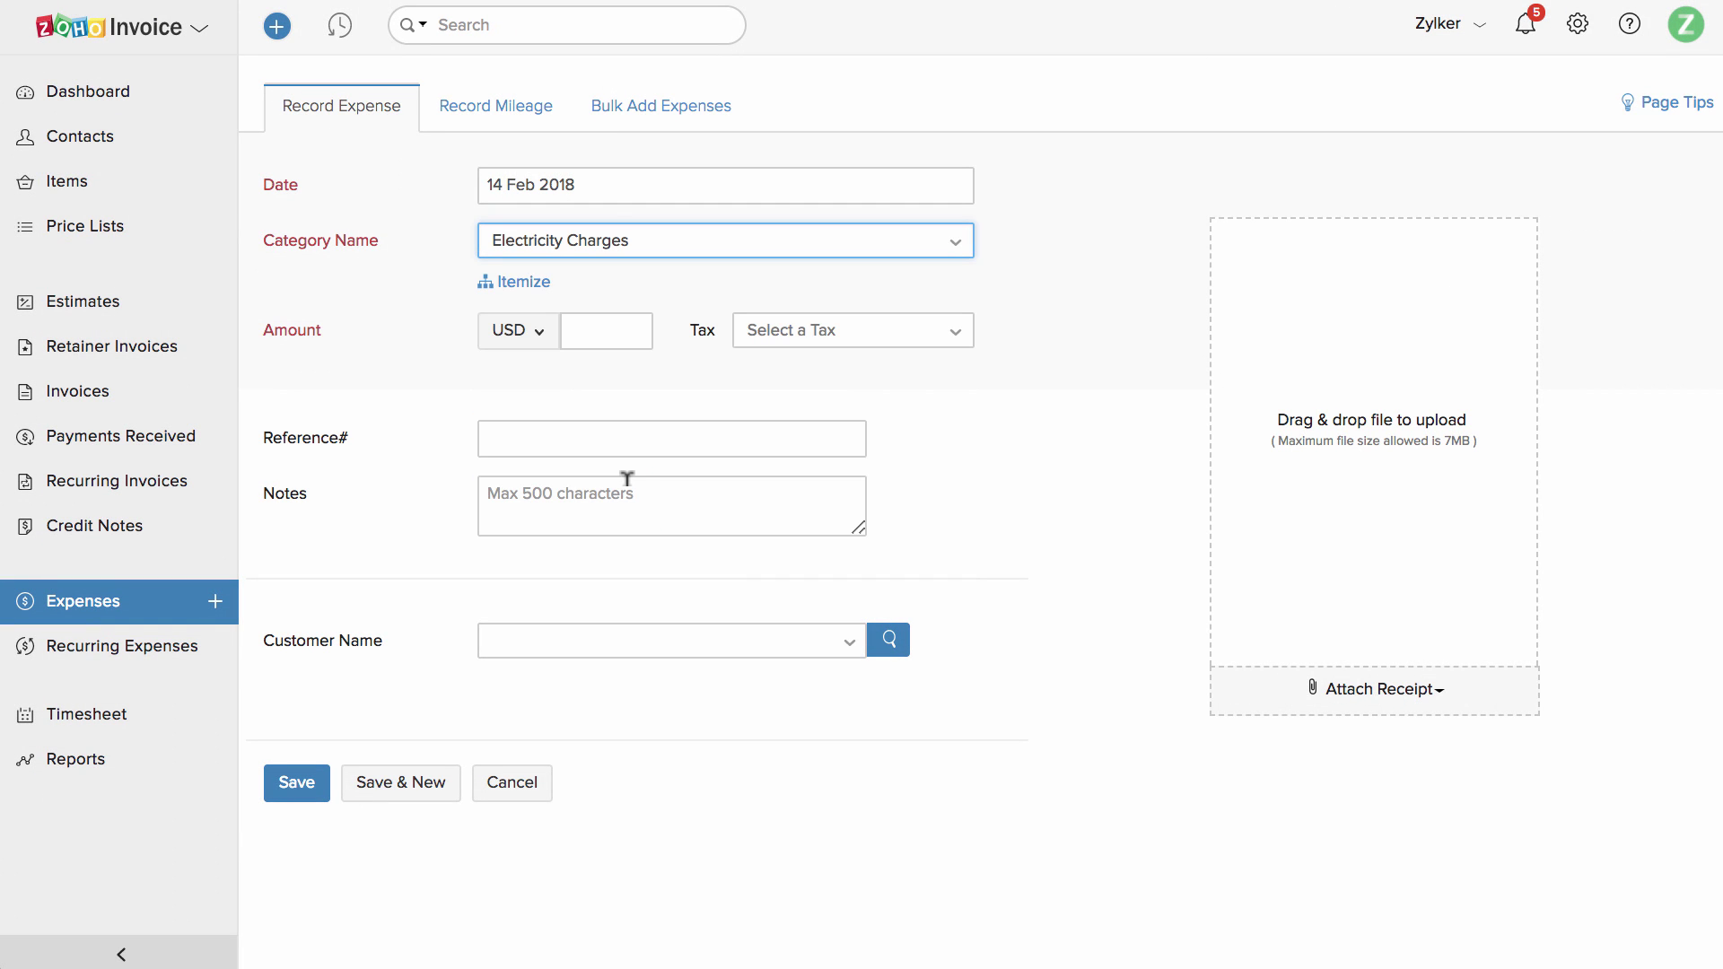
pyautogui.click(551, 334)
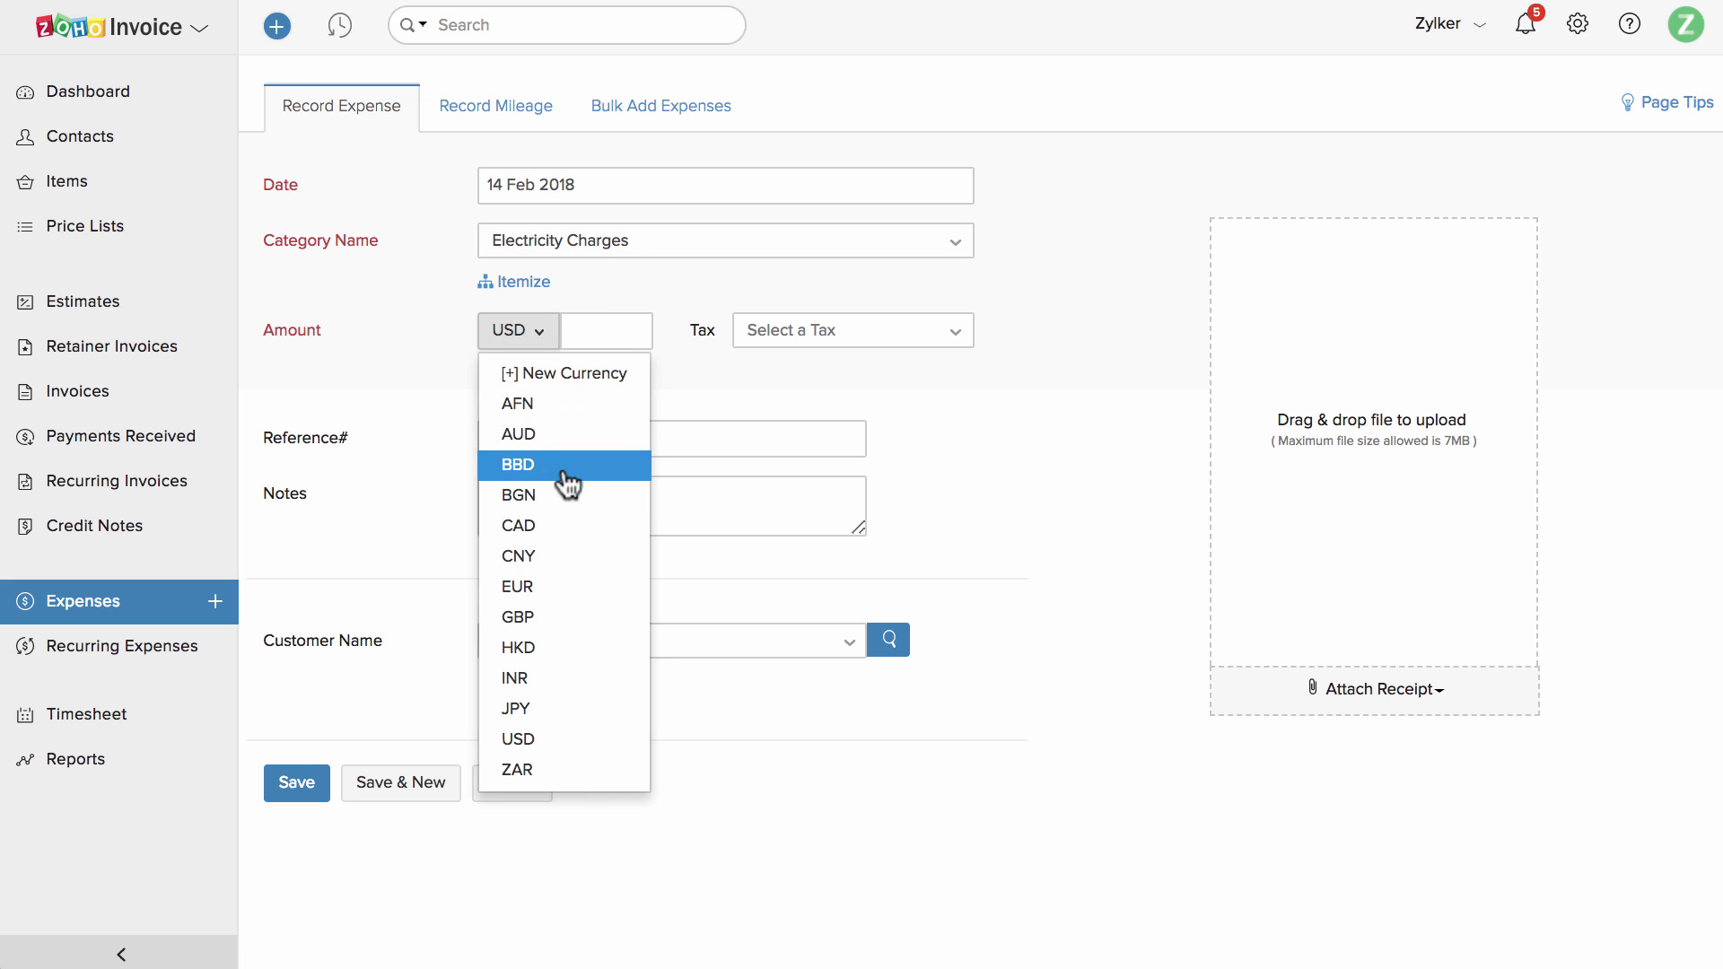
pyautogui.click(610, 330)
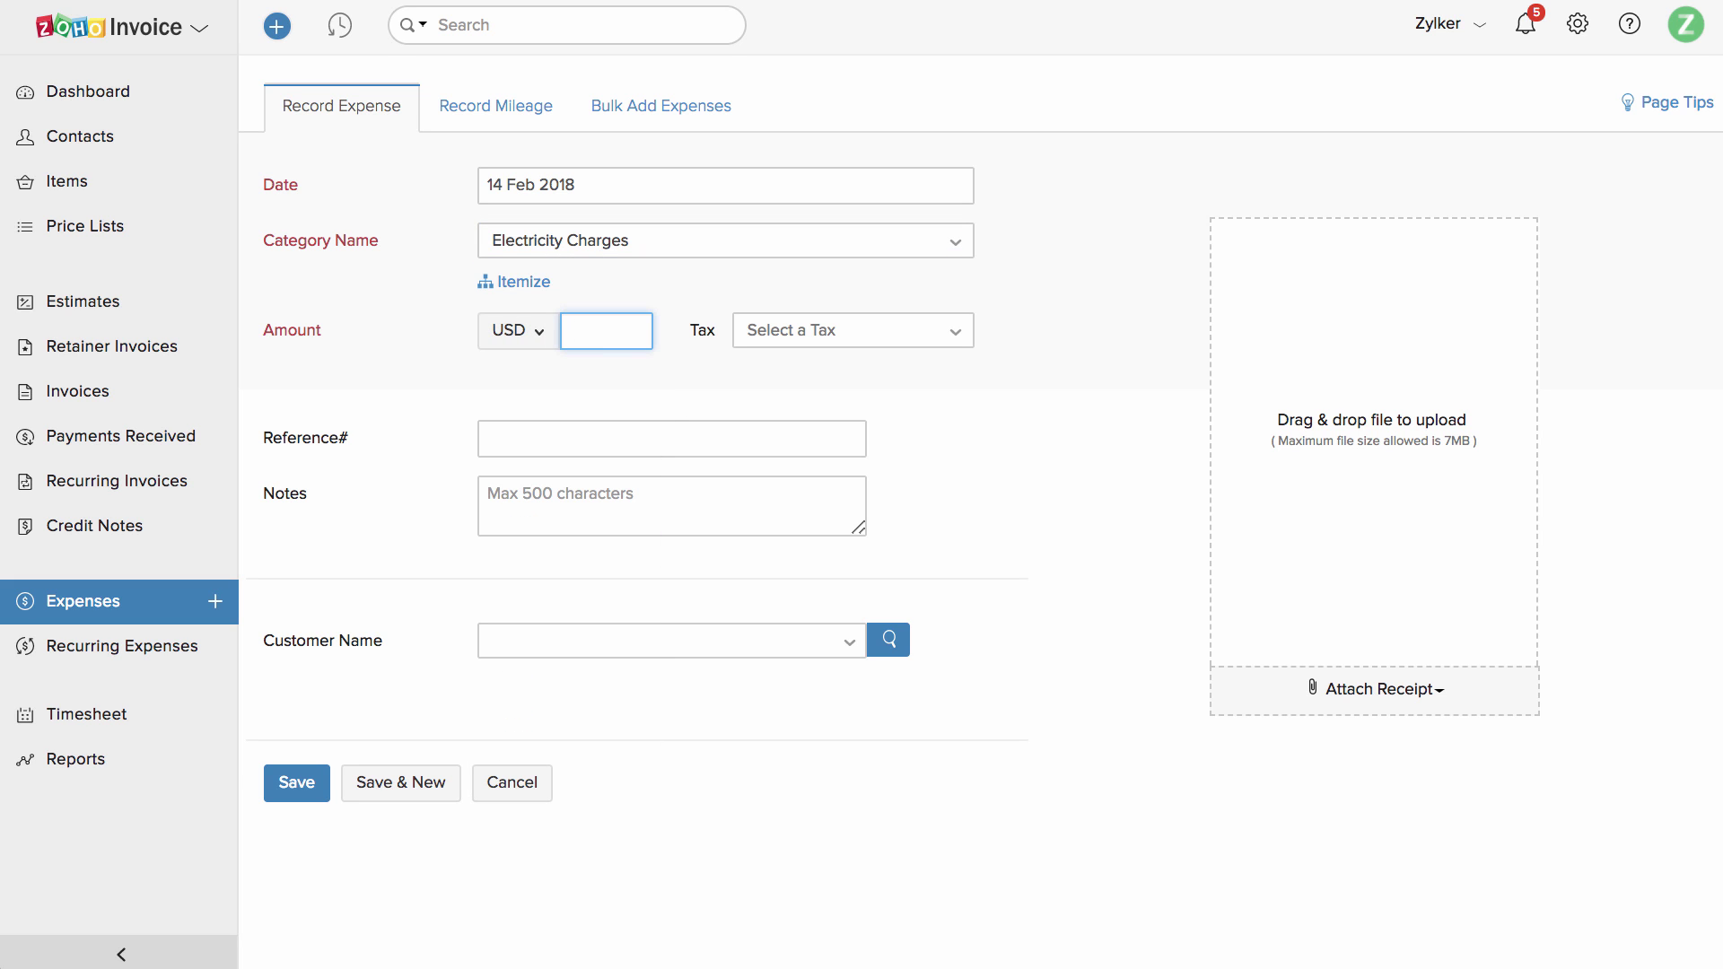
pyautogui.write('100')
pyautogui.click(827, 338)
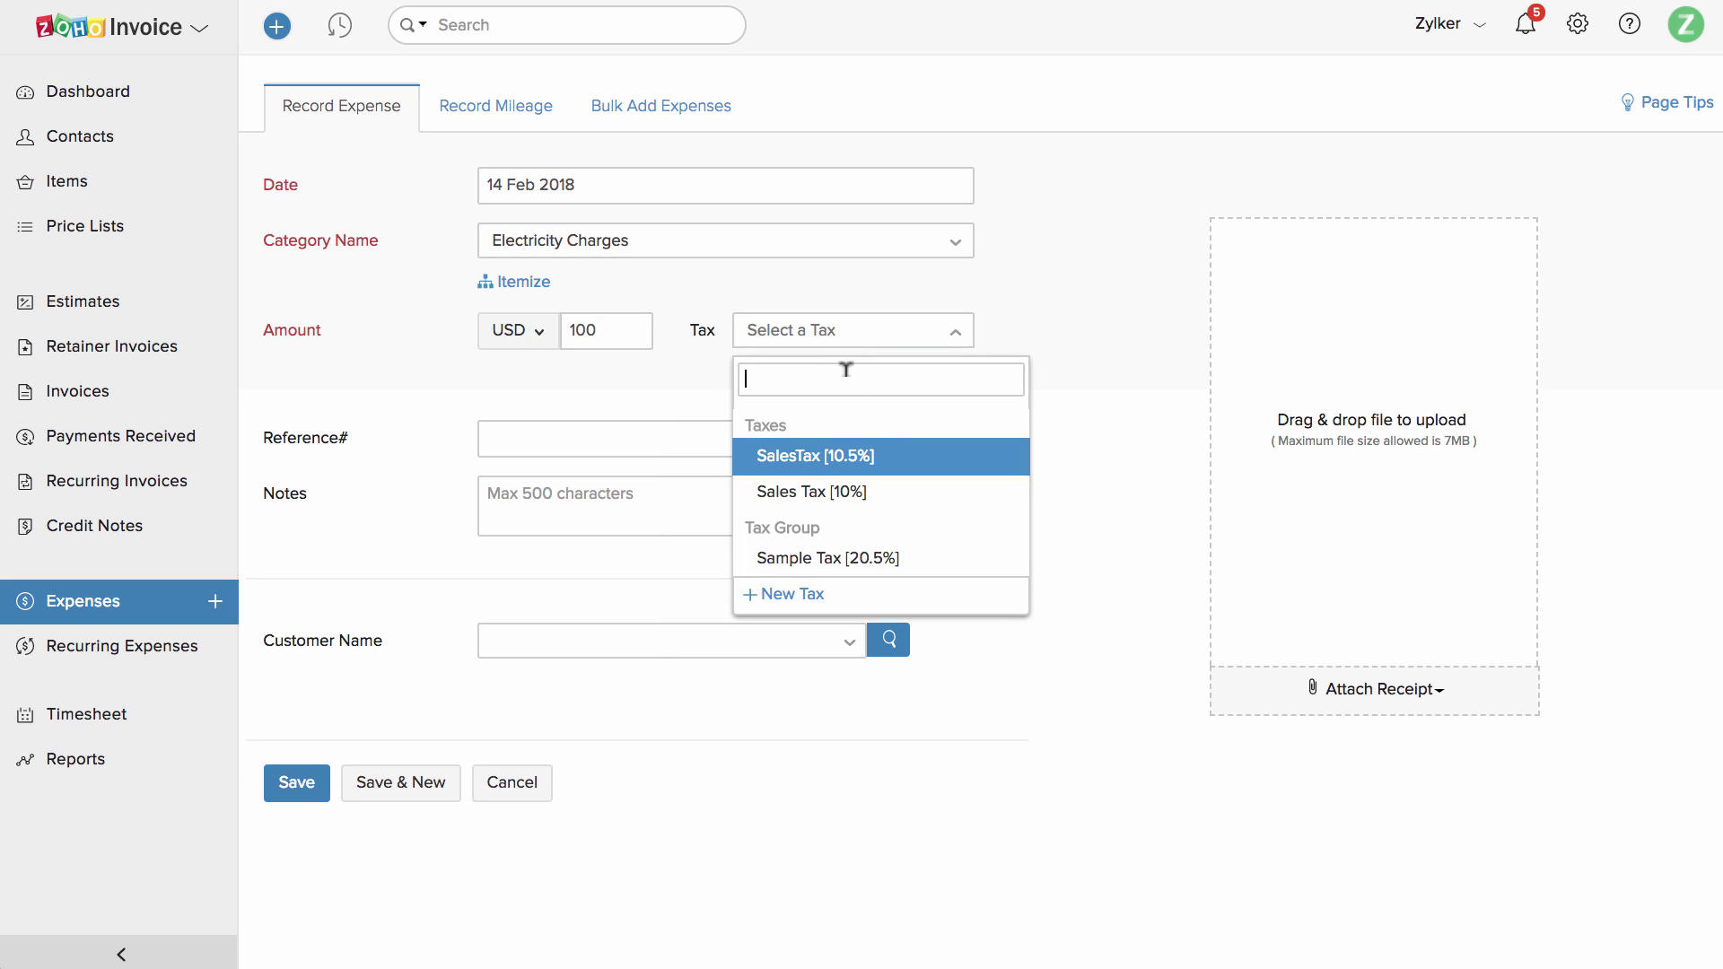
pyautogui.click(871, 458)
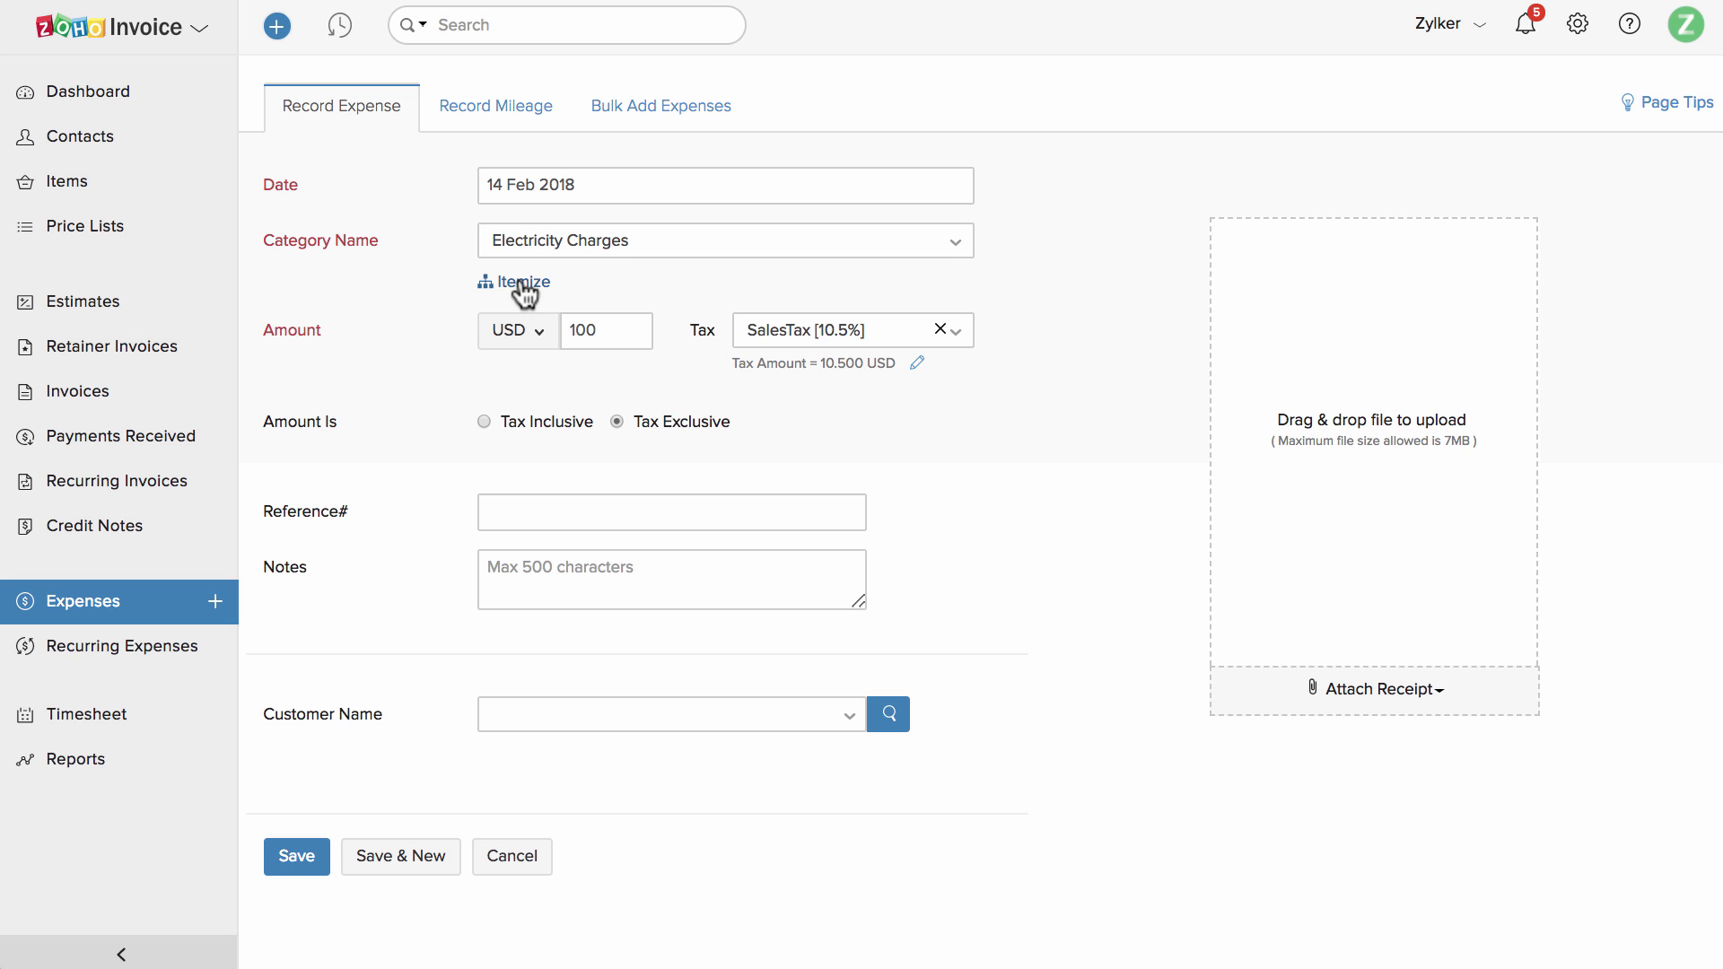
pyautogui.click(523, 283)
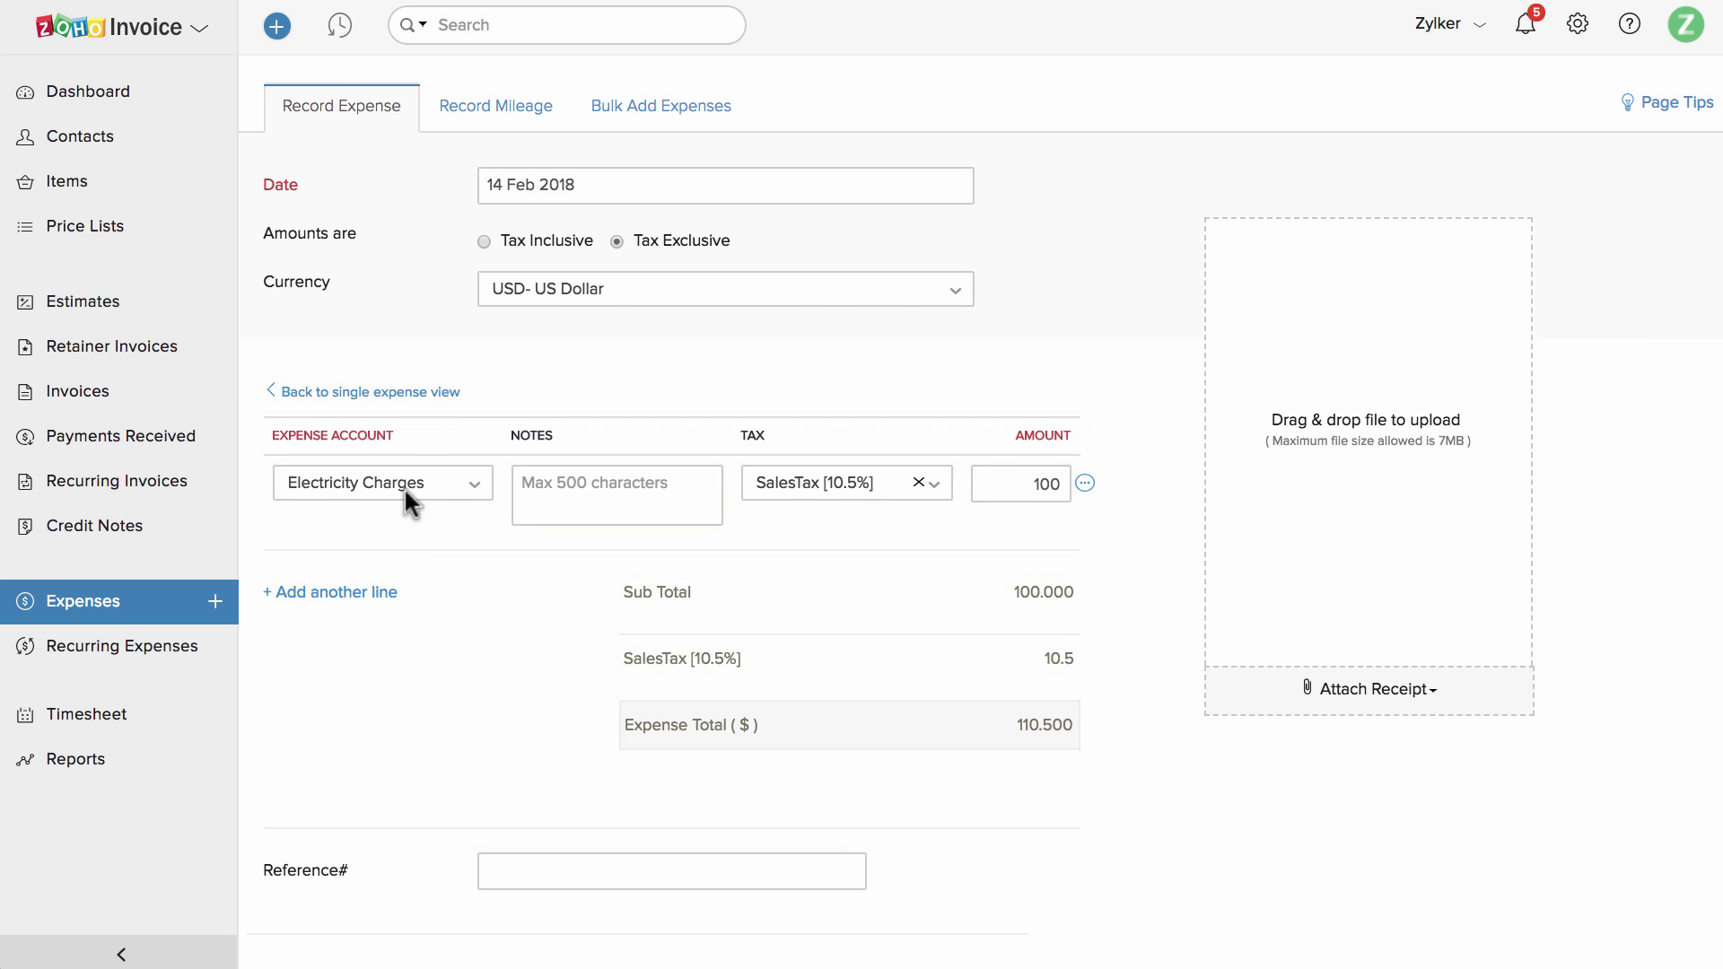
pyautogui.click(384, 595)
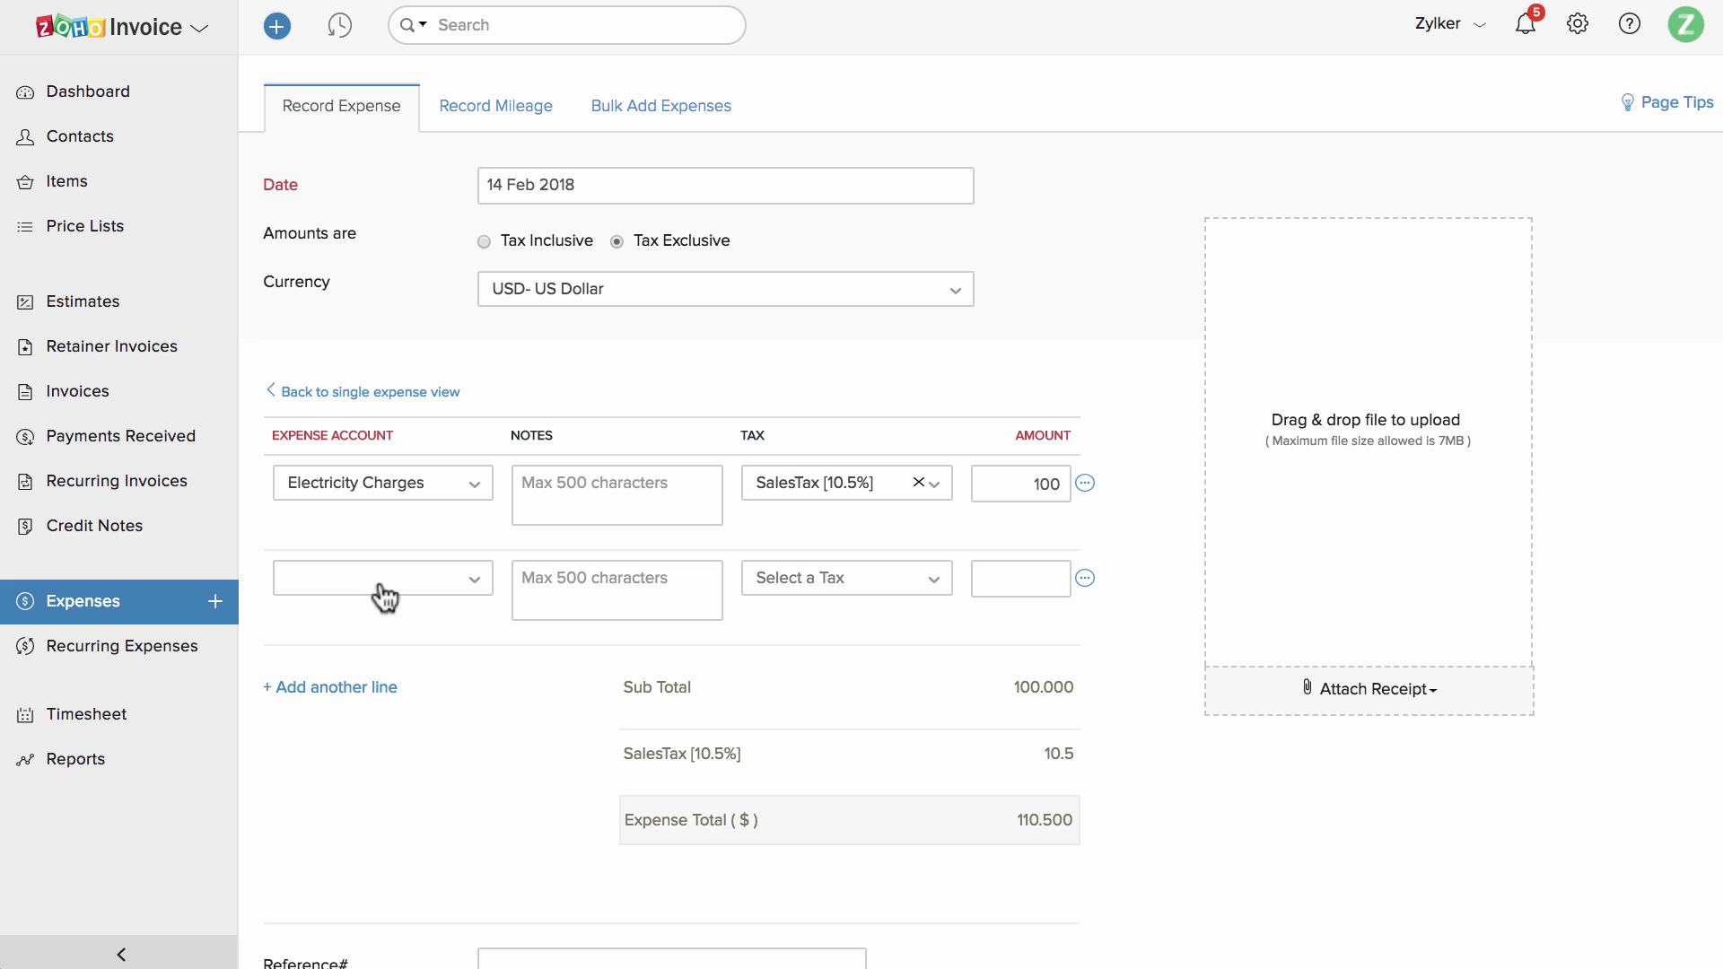
pyautogui.click(386, 392)
# Enter 18734 as the expense's reference number.
pyautogui.click(530, 501)
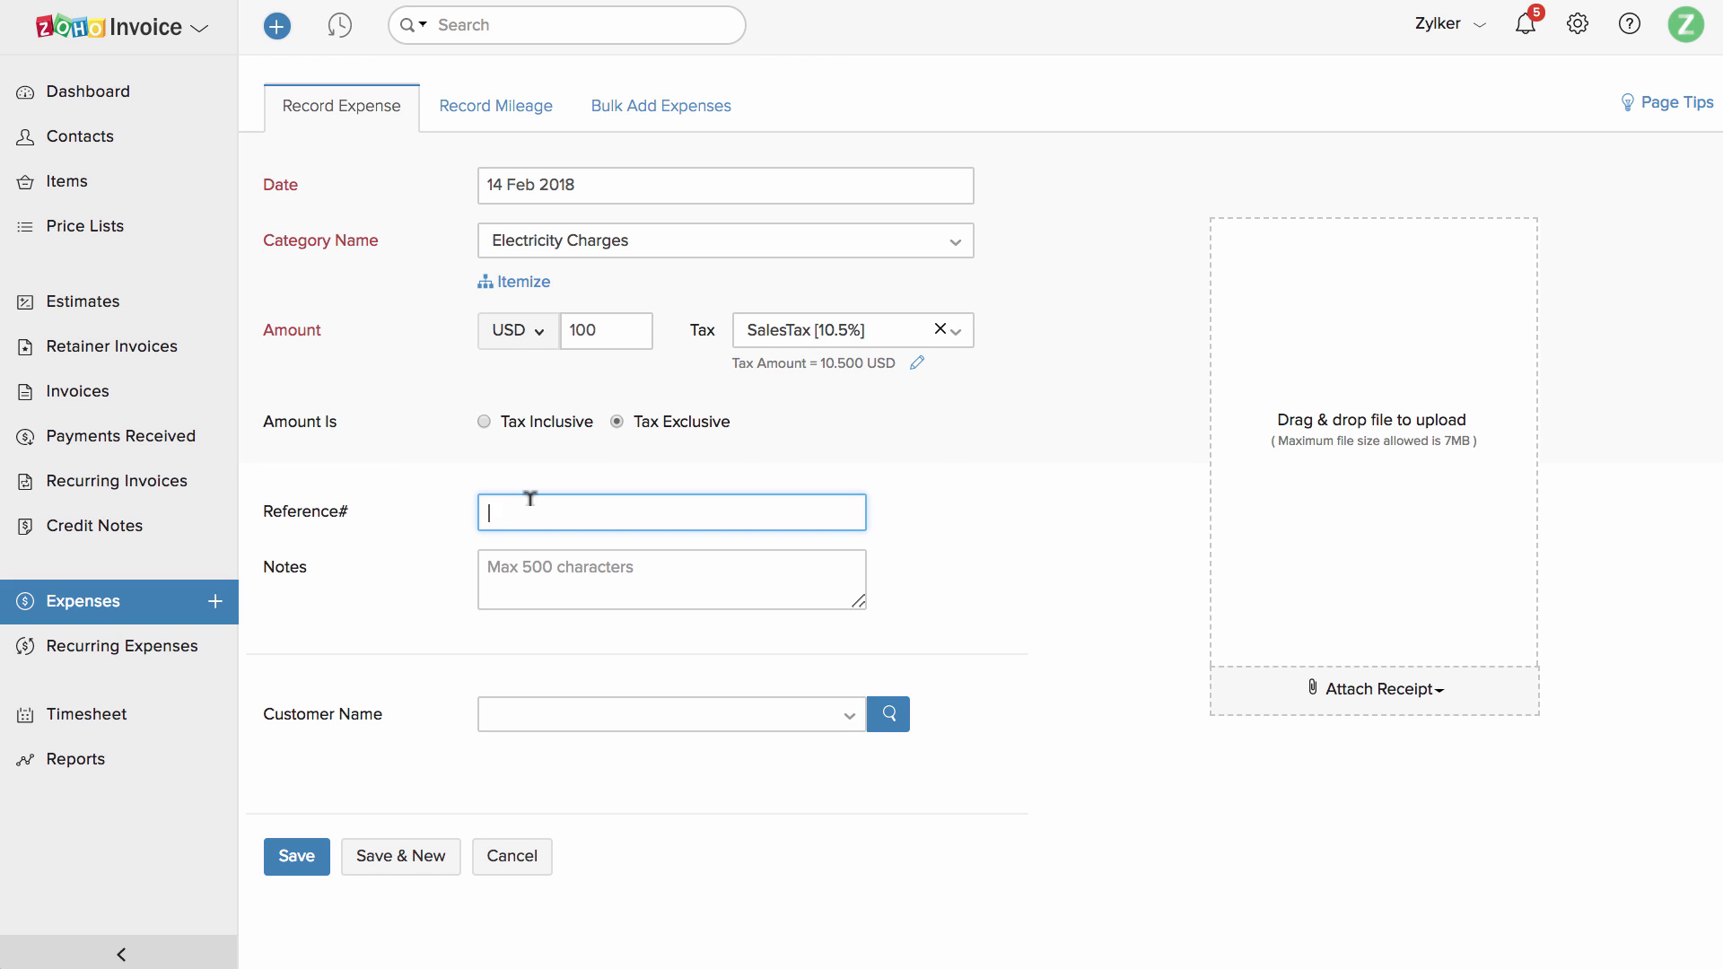
pyautogui.write('18734')
pyautogui.click(569, 561)
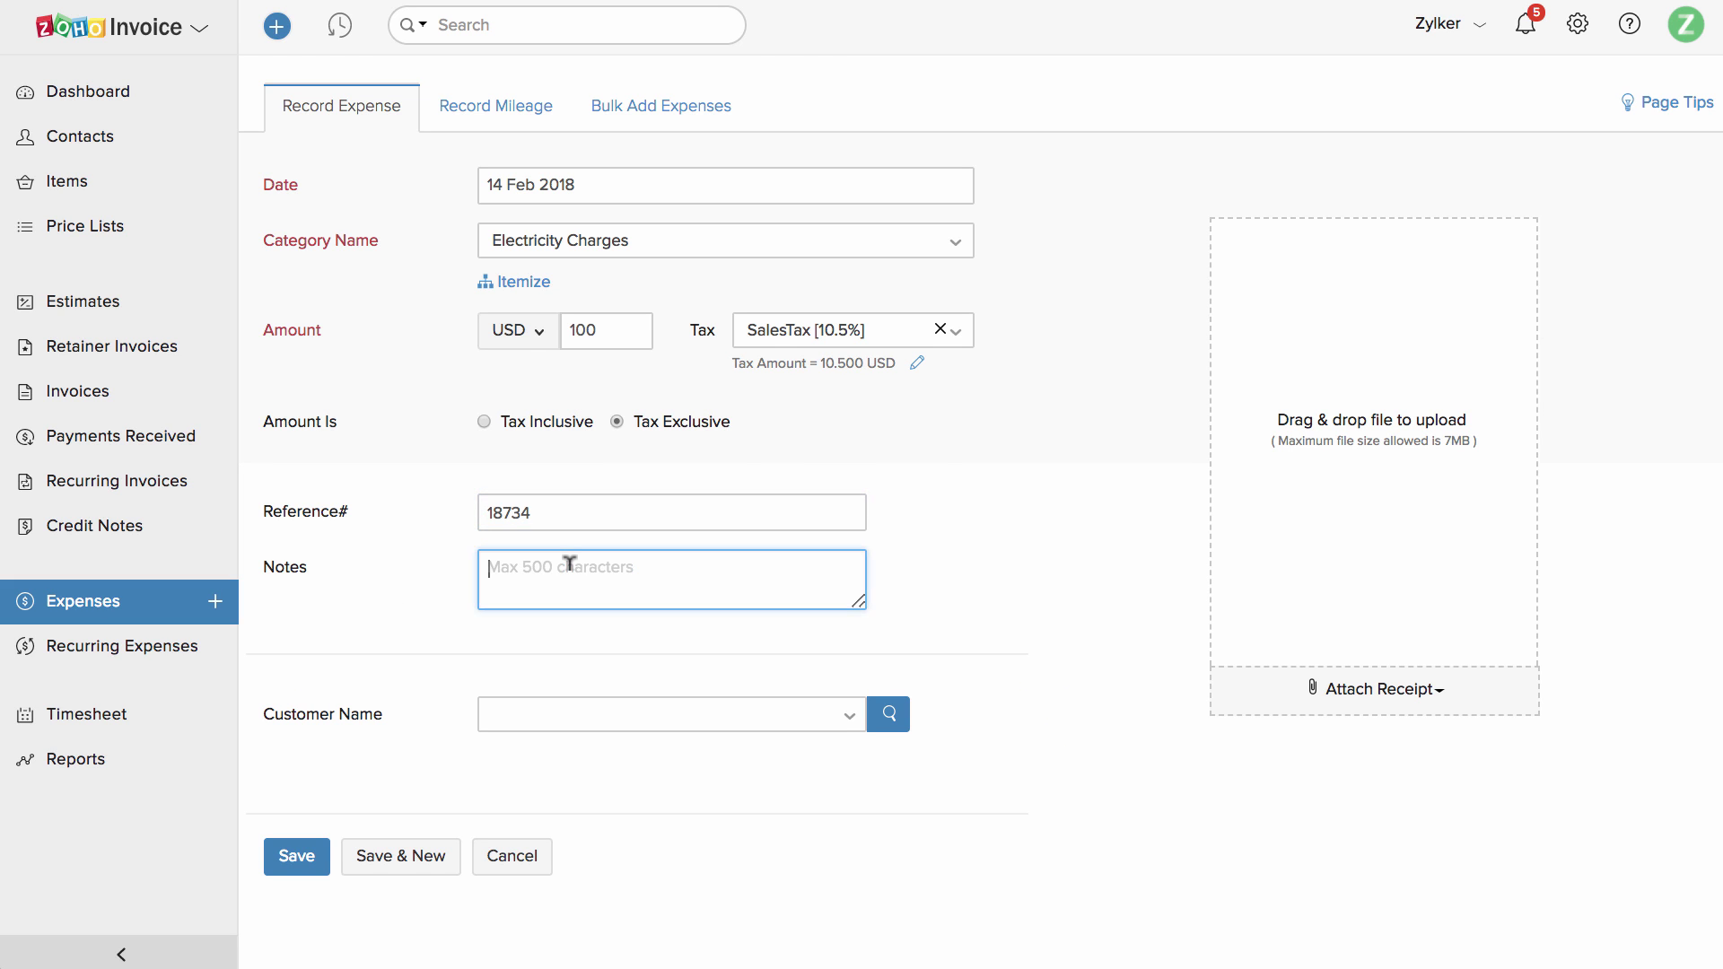
pyautogui.click(1393, 689)
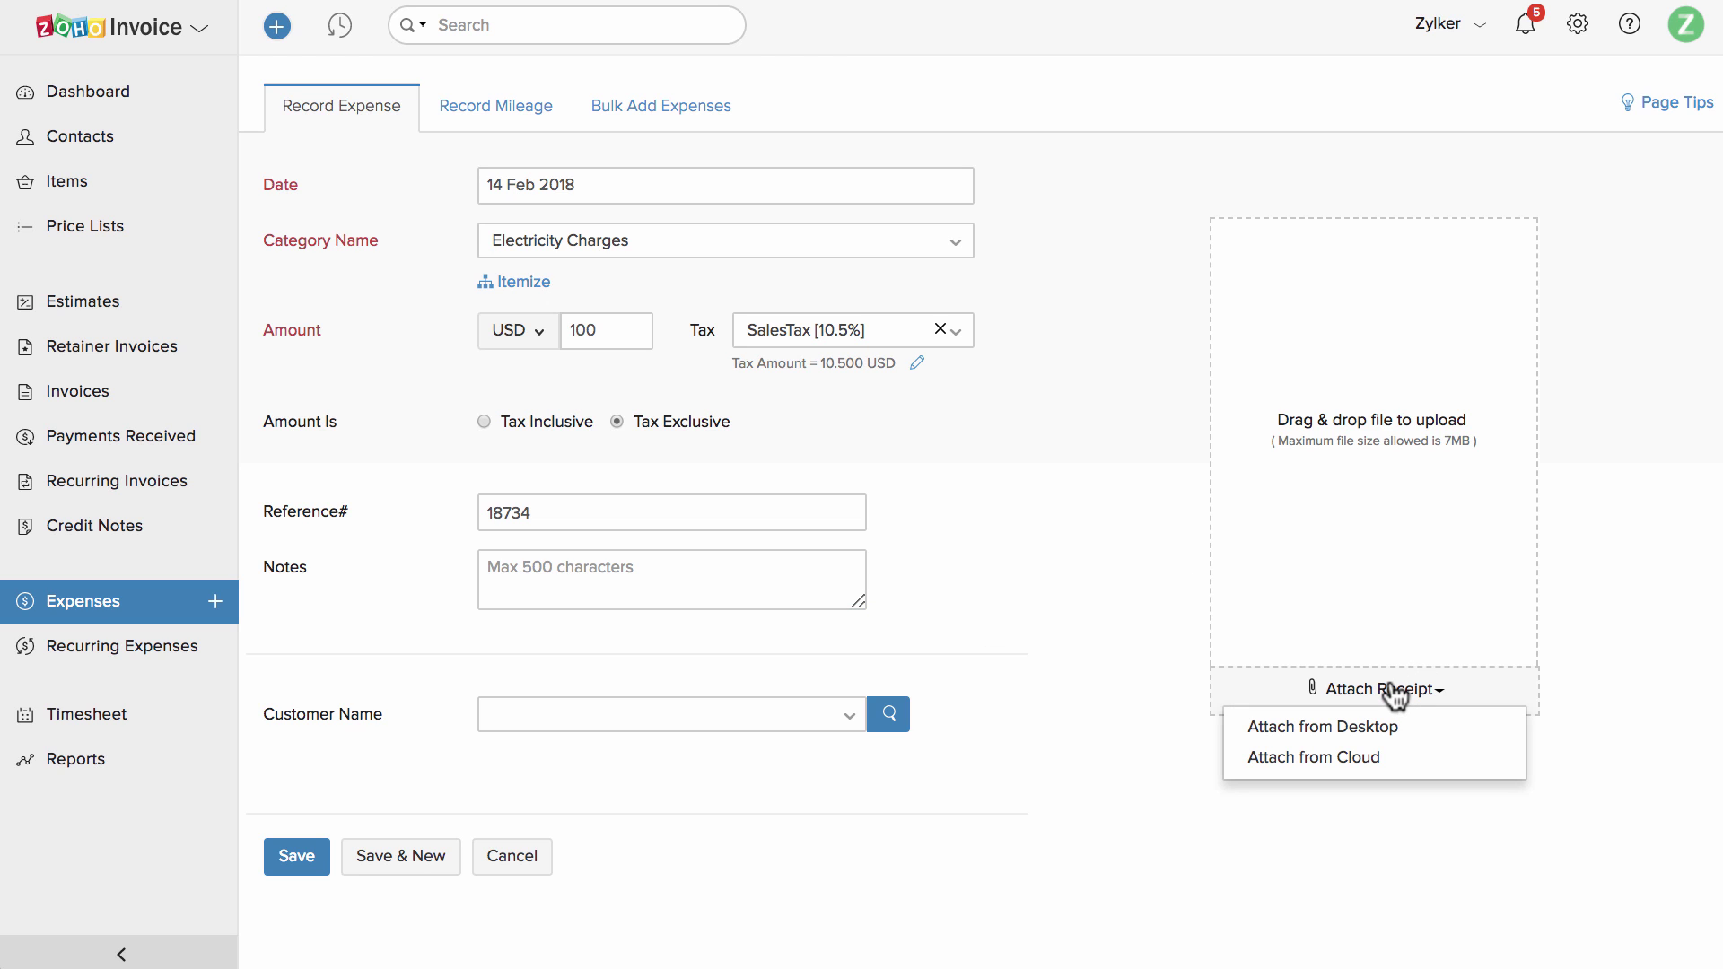
pyautogui.click(1403, 760)
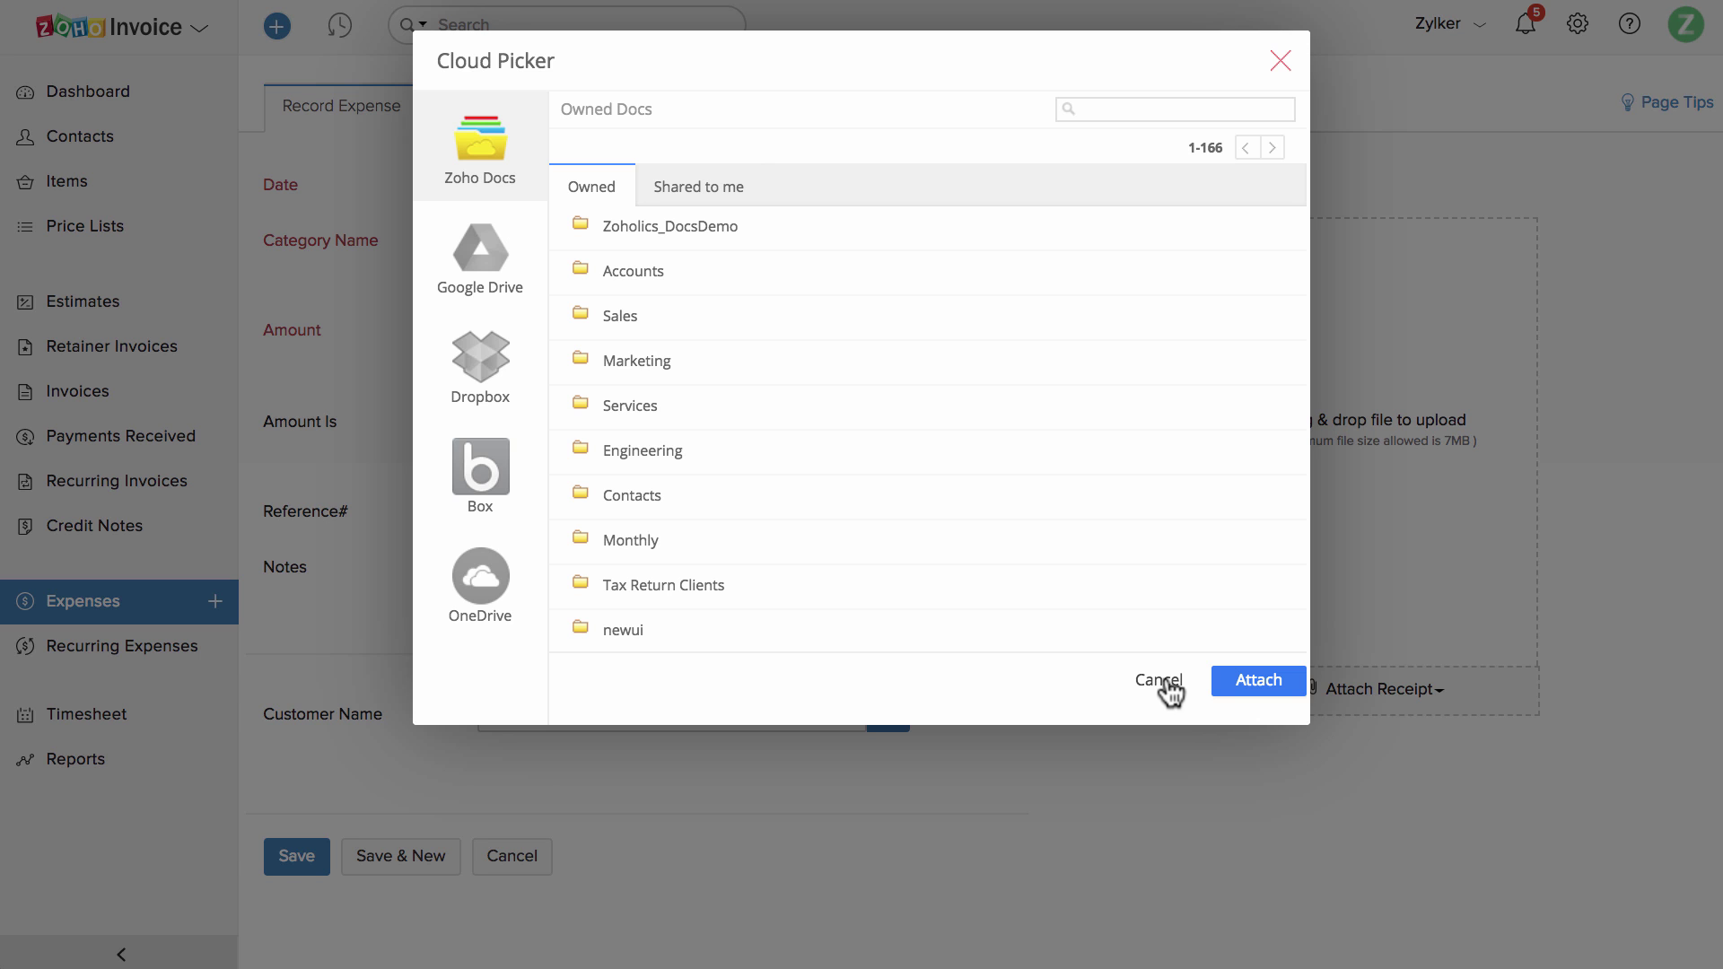
pyautogui.click(1165, 682)
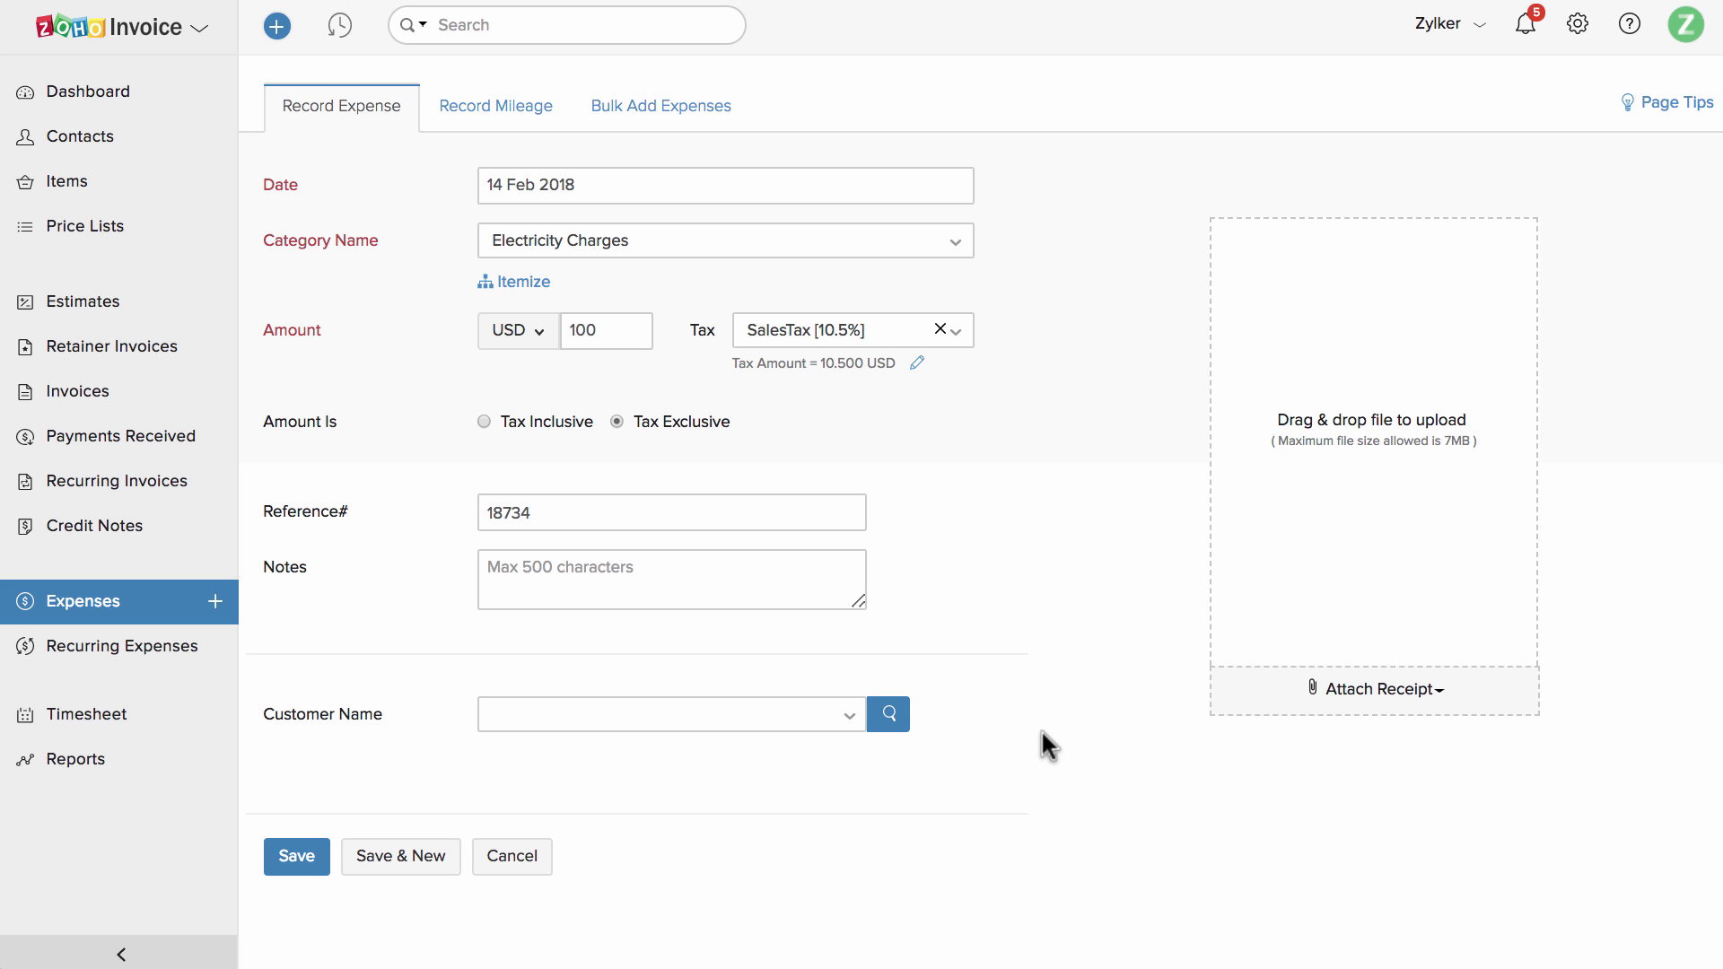
# Associate the expense with the customer by choosing the customer's name, and mark it as billable.
pyautogui.click(800, 714)
pyautogui.write('pe')
pyautogui.click(638, 822)
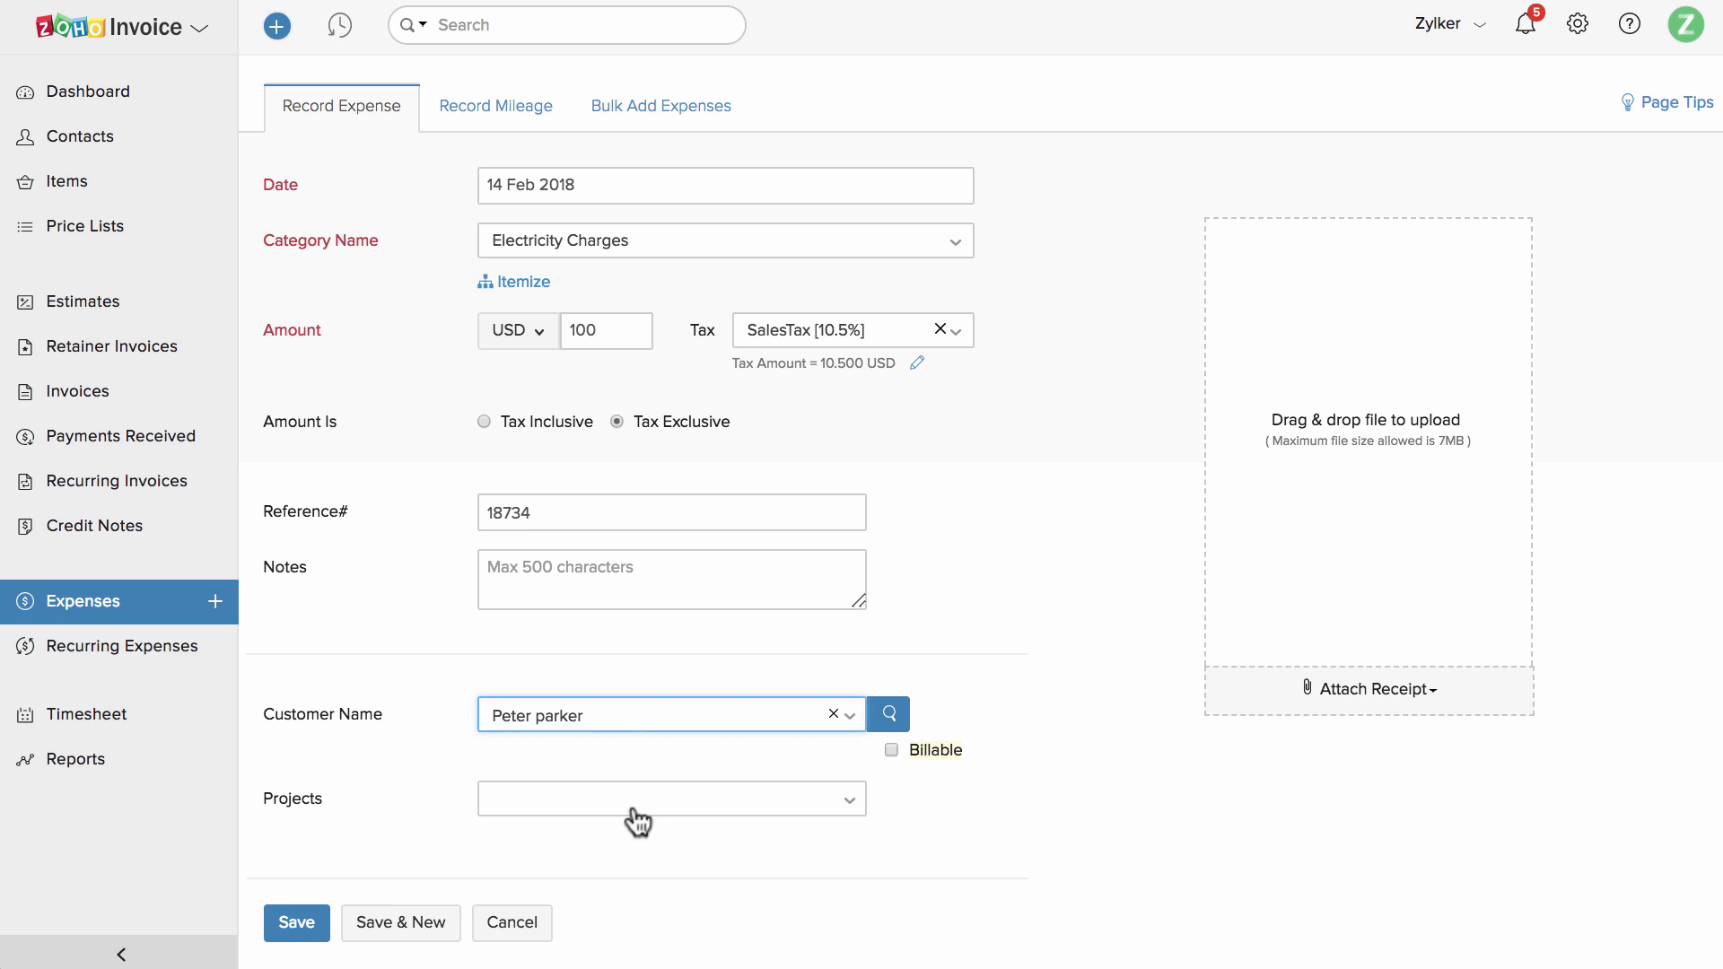
pyautogui.click(890, 748)
pyautogui.scroll(-1, 913, 774)
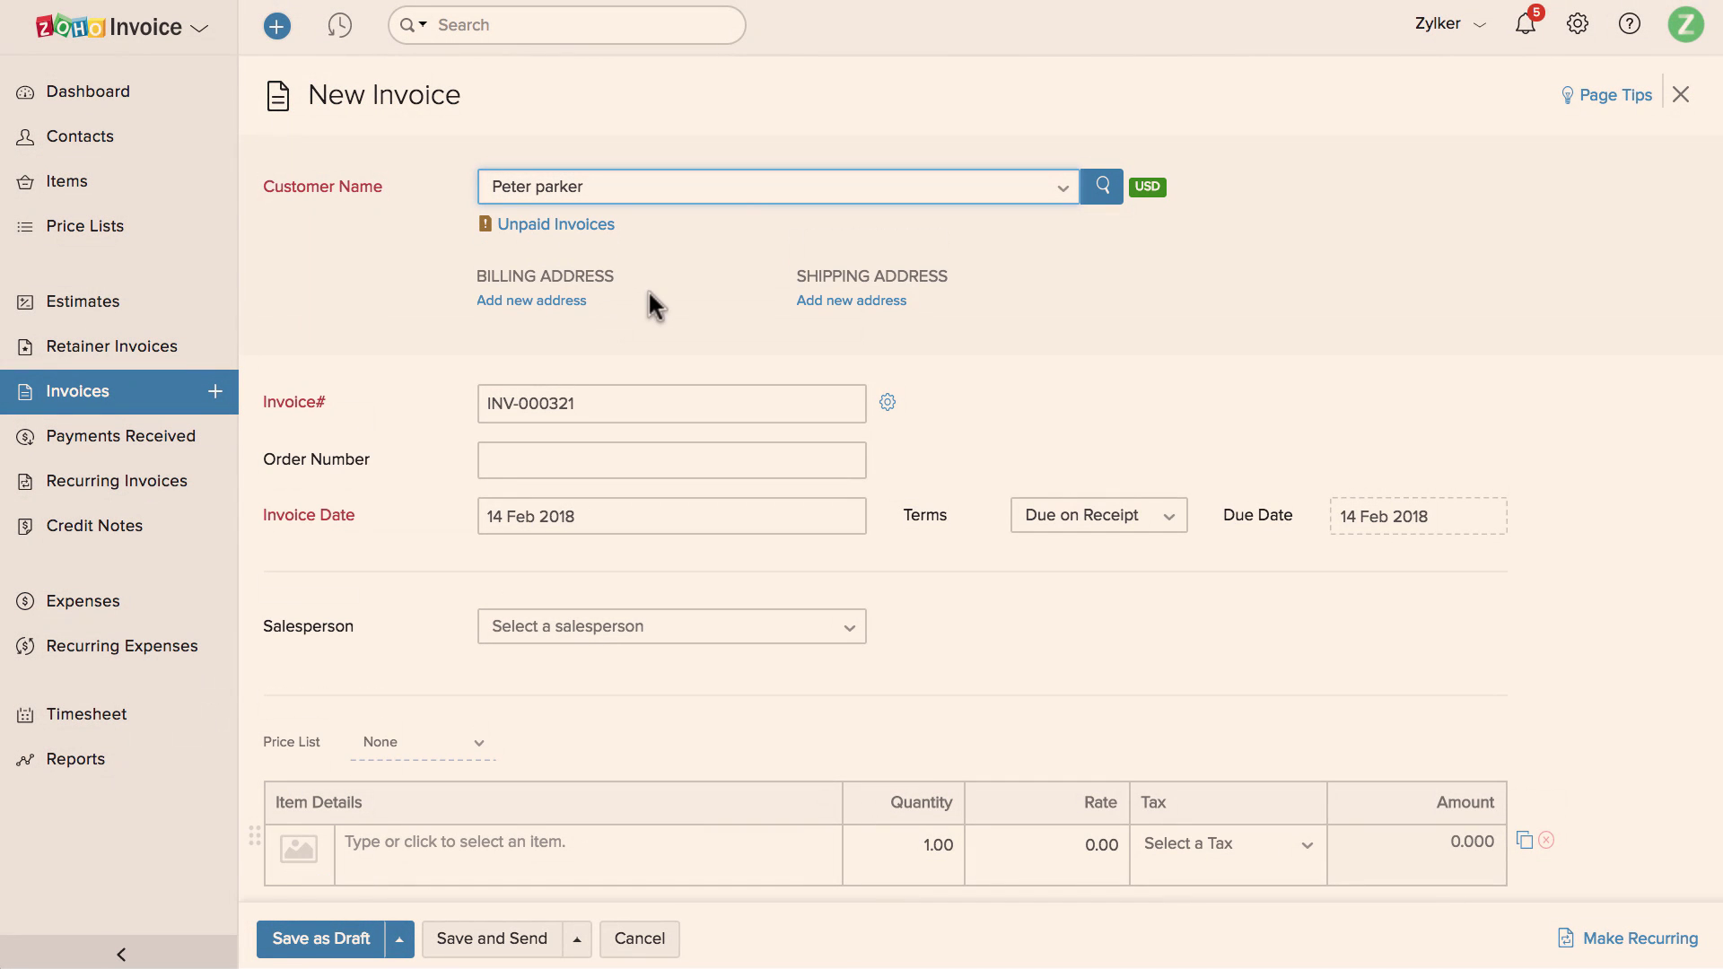
# Add the unbilled Electricity Charges expense to the customer's new invoice, and save the billable expense record.
pyautogui.scroll(-4, 971, 637)
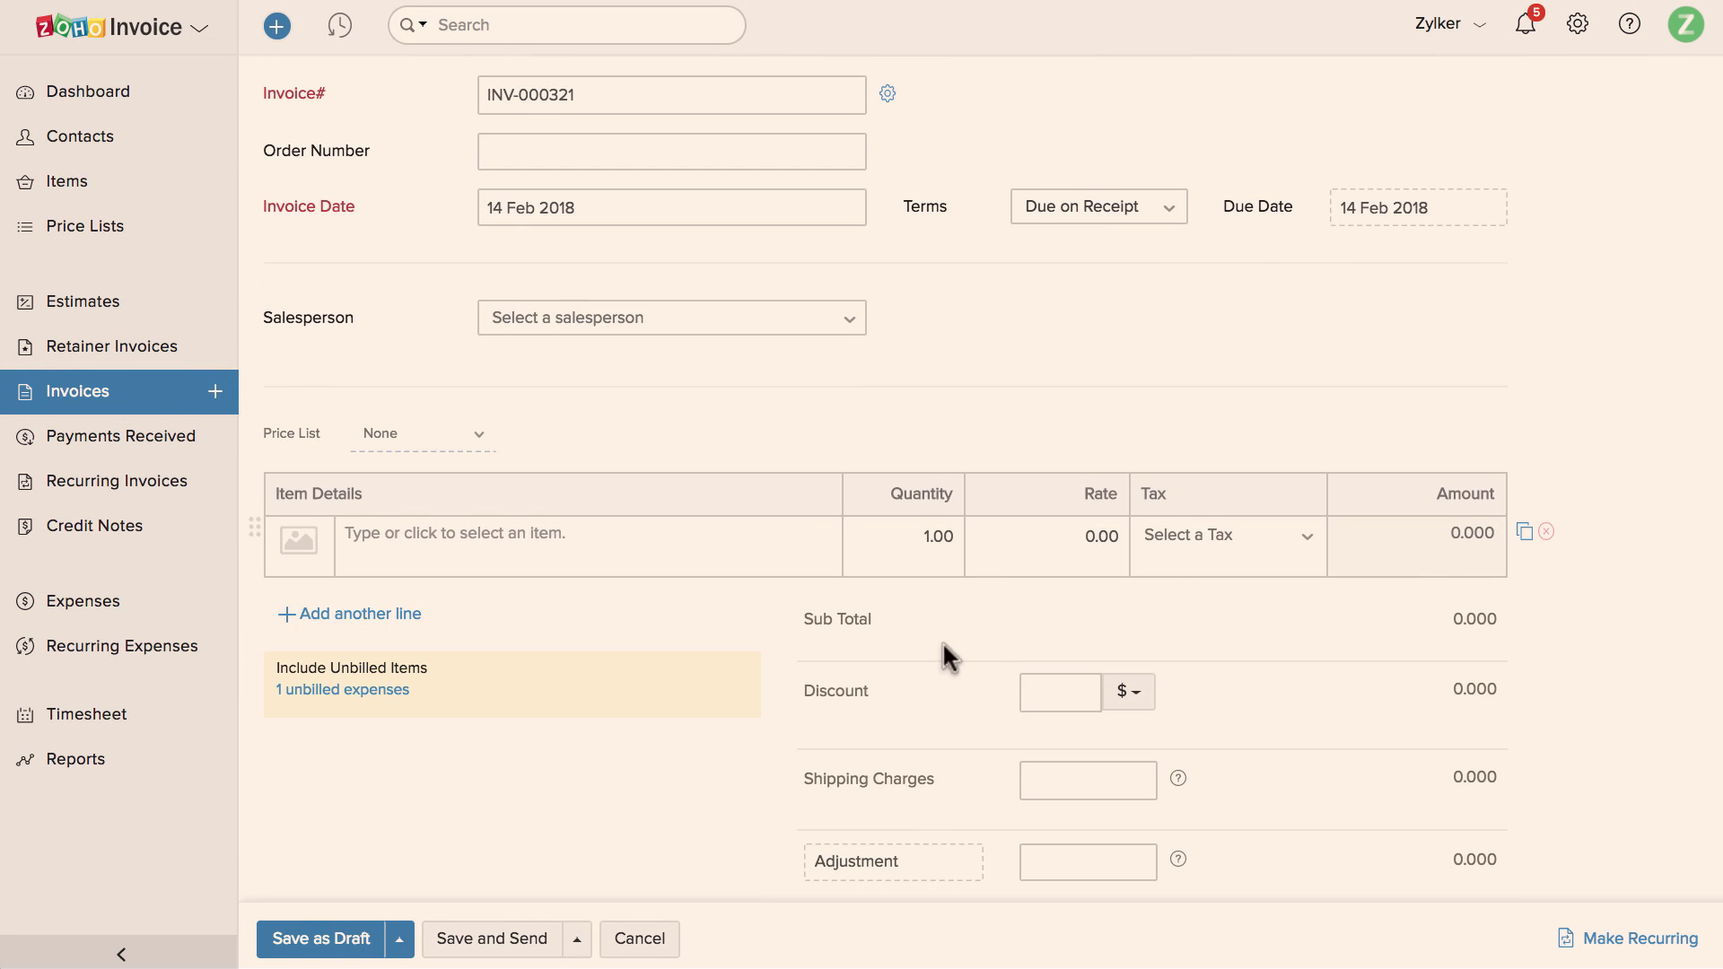
pyautogui.click(387, 689)
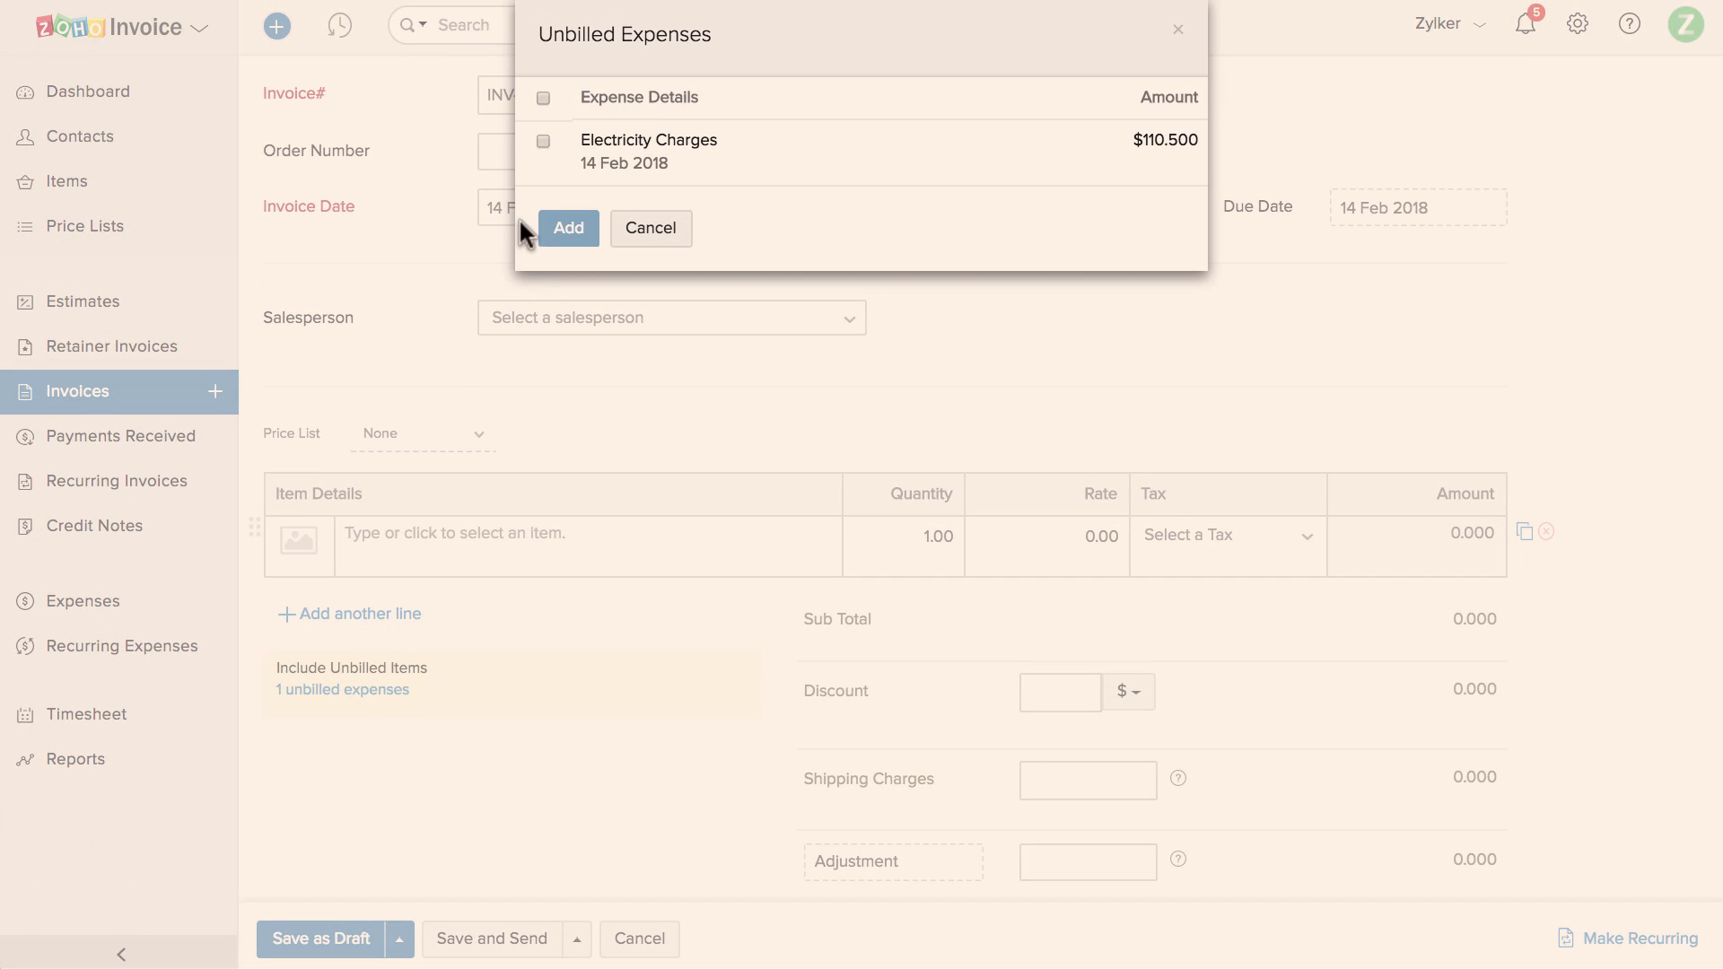
pyautogui.click(544, 147)
pyautogui.click(566, 229)
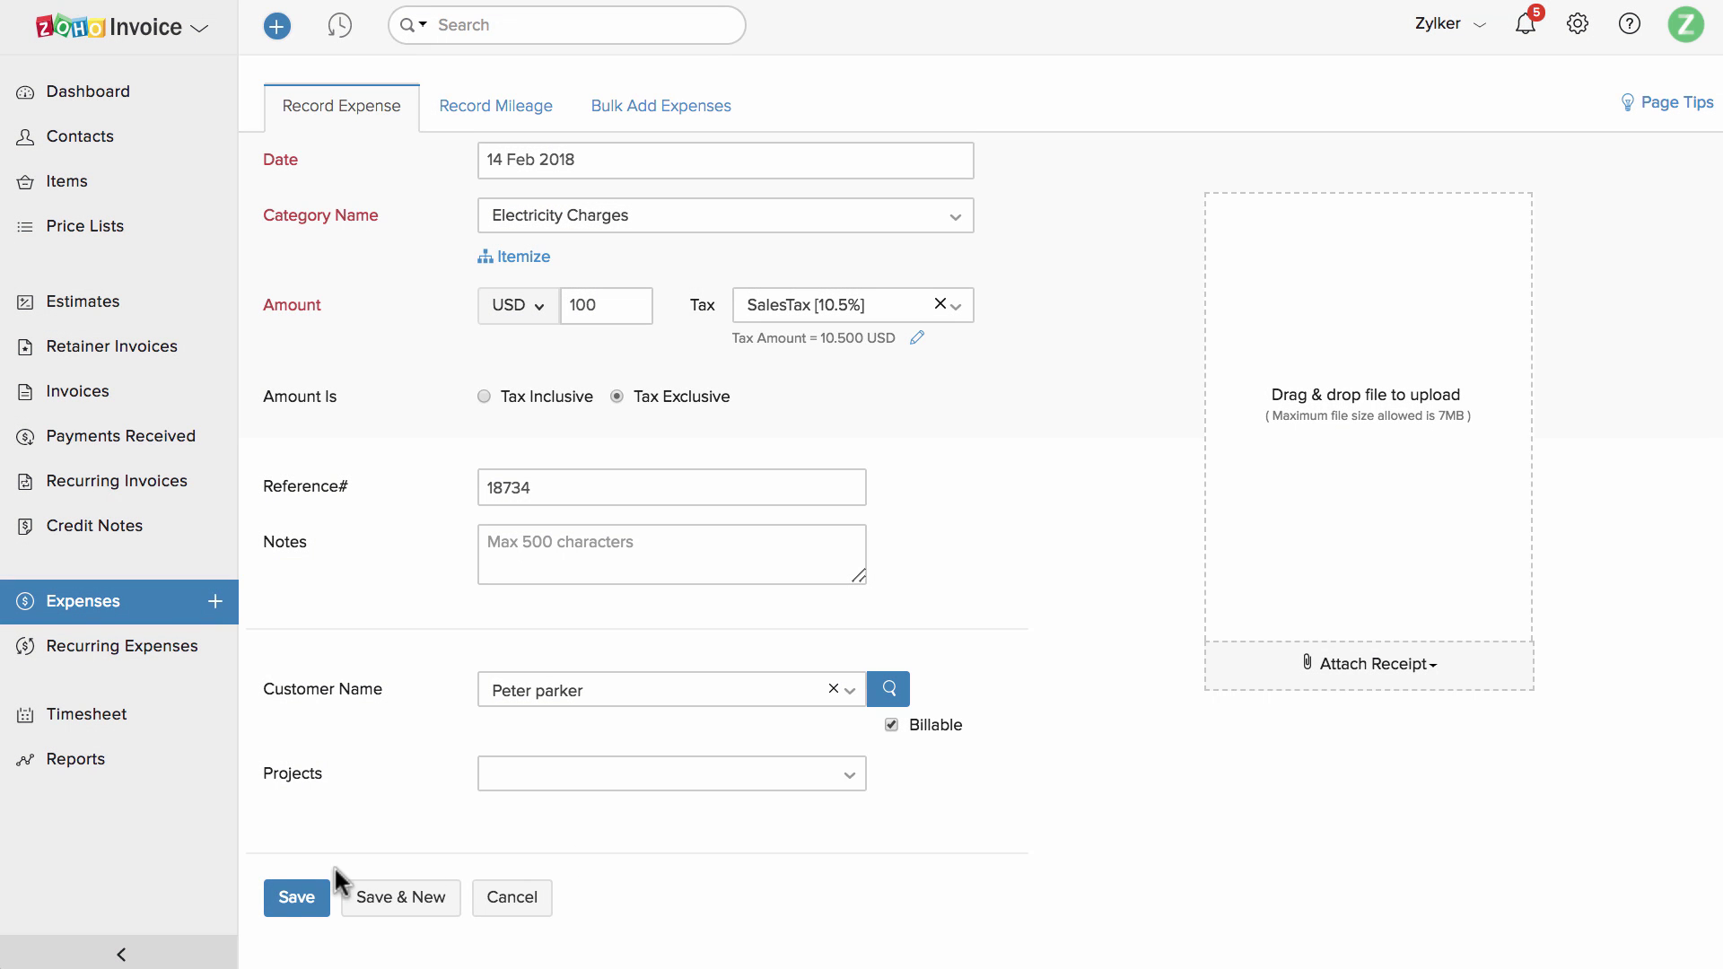
pyautogui.click(312, 897)
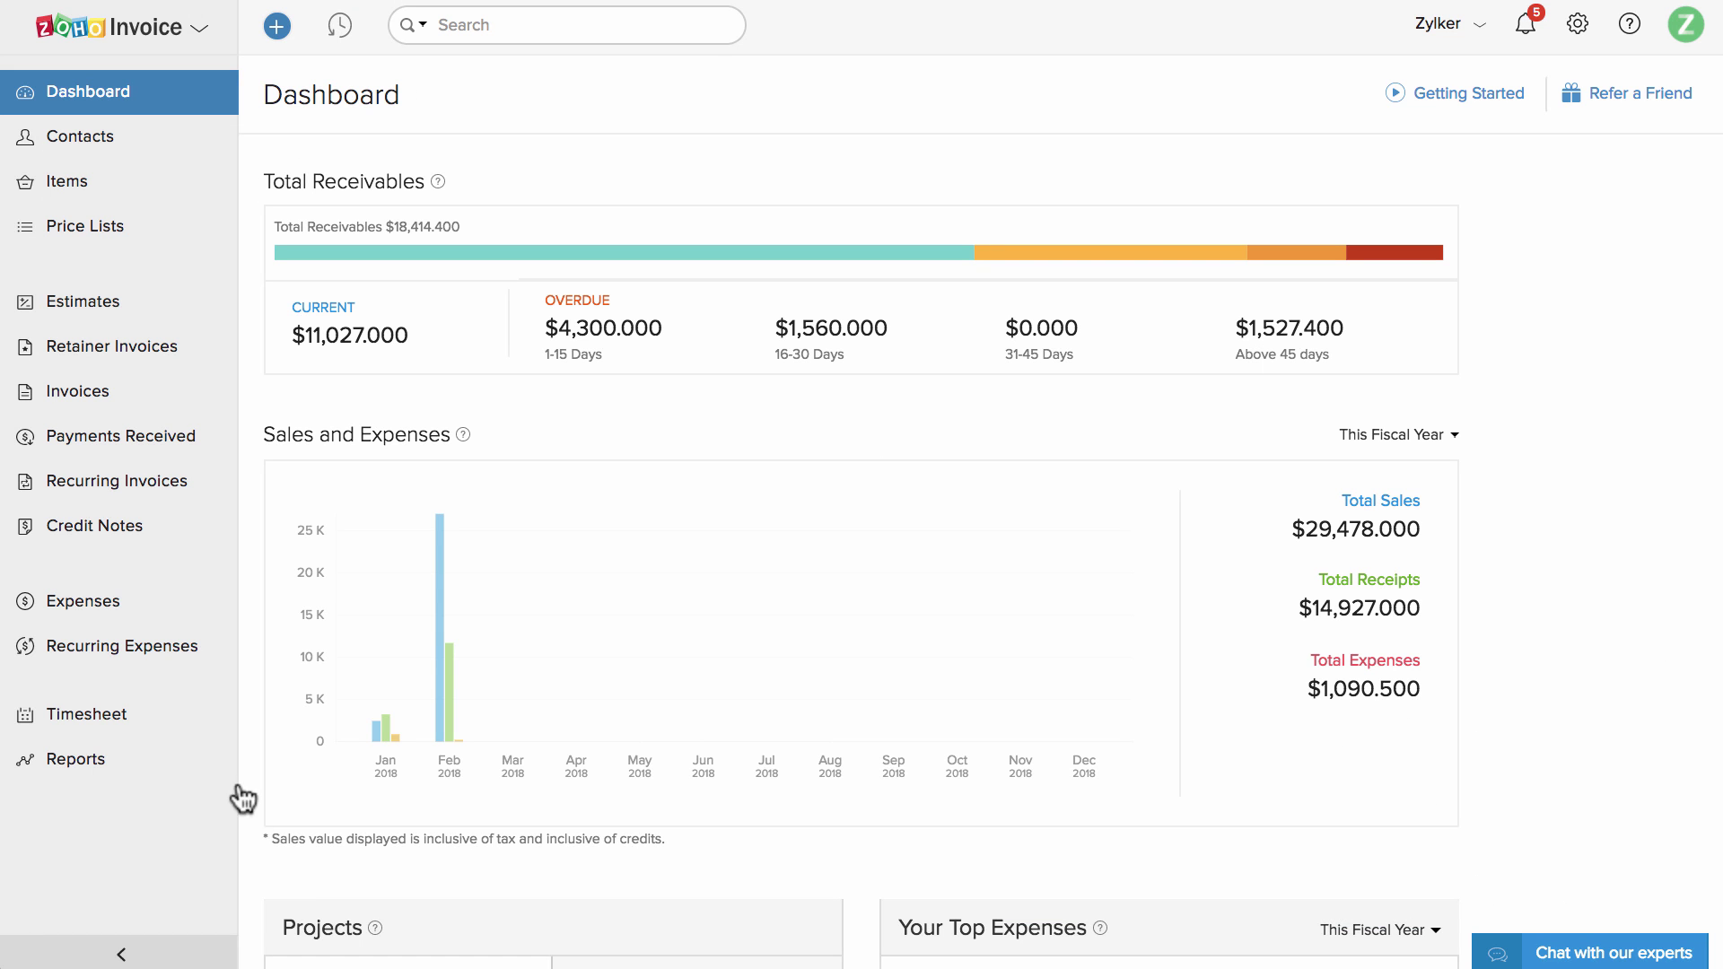
# Start a new timesheet project named Construction site Z and assign it to the customer by choosing the customer's name.
pyautogui.click(168, 711)
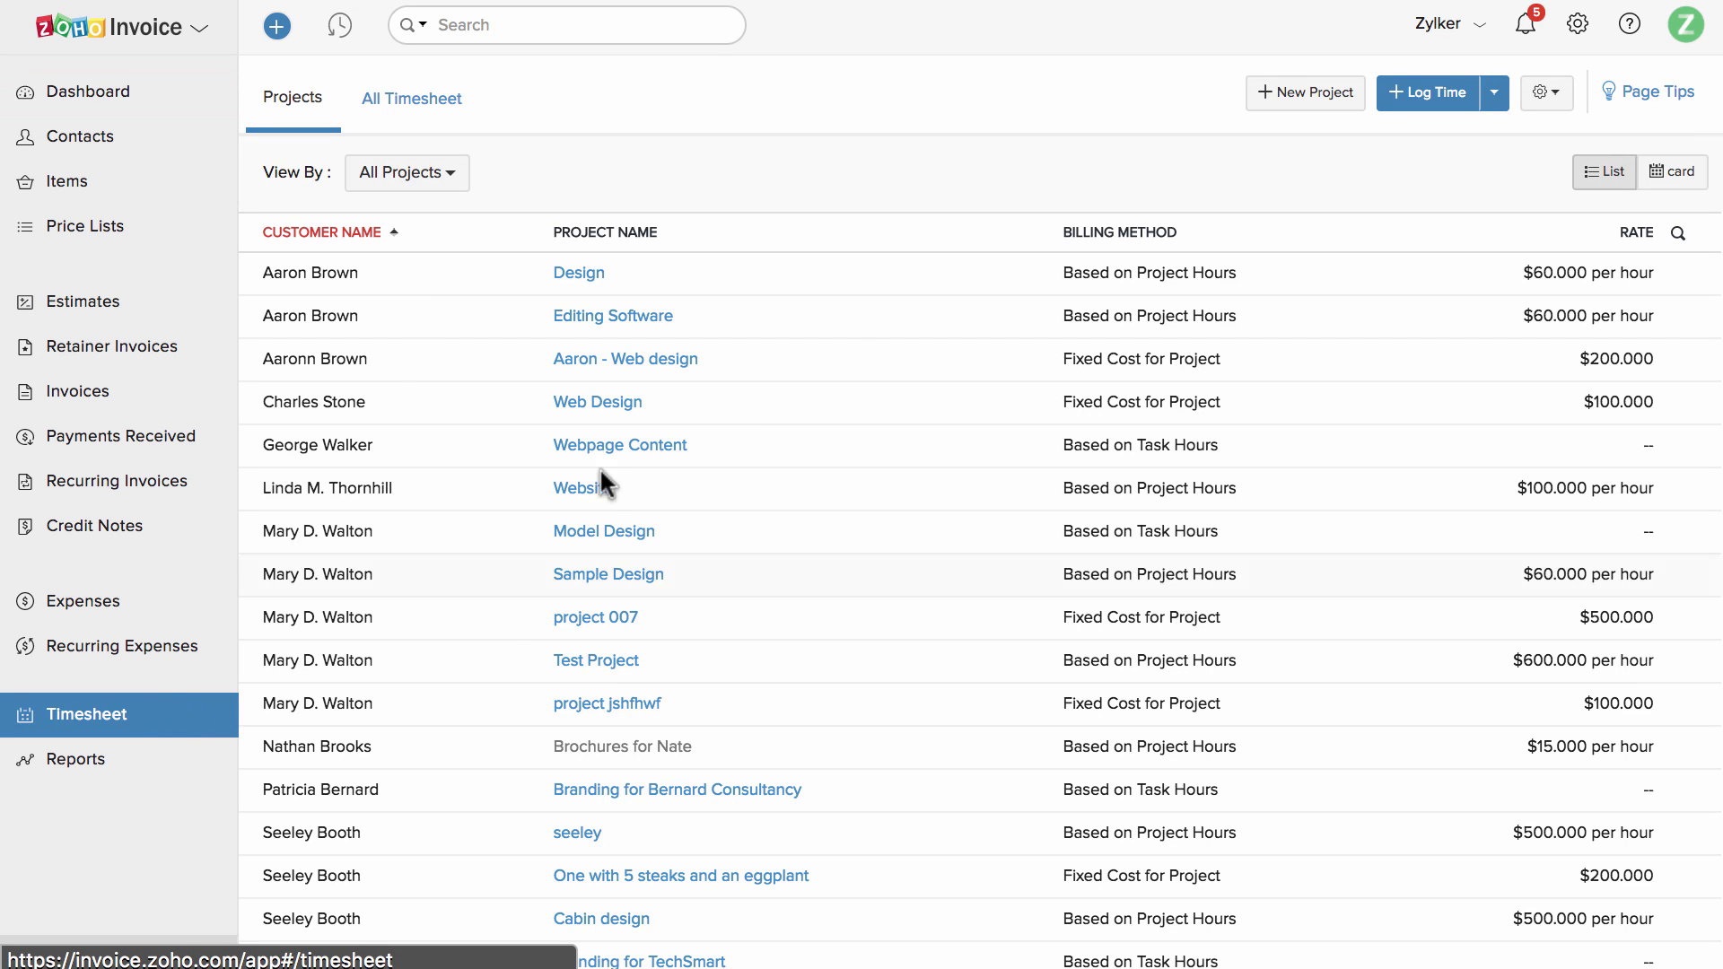
pyautogui.click(1332, 92)
pyautogui.write('Construction')
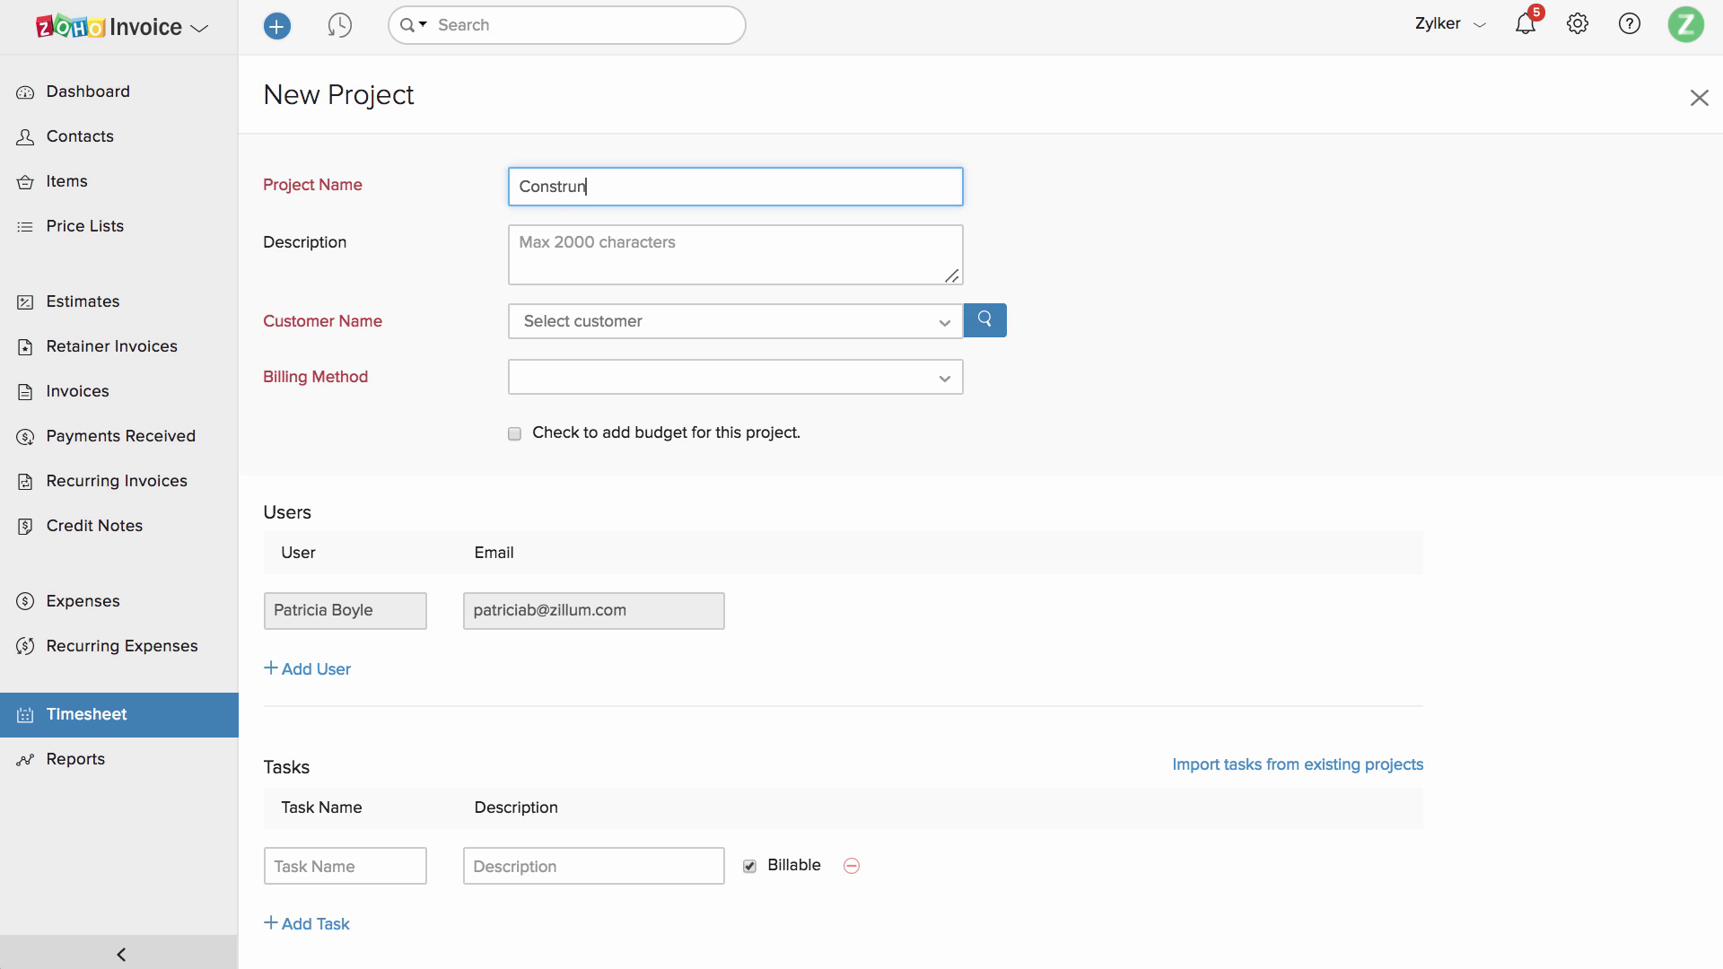
pyautogui.write(' site Z')
pyautogui.click(942, 323)
pyautogui.write('pete')
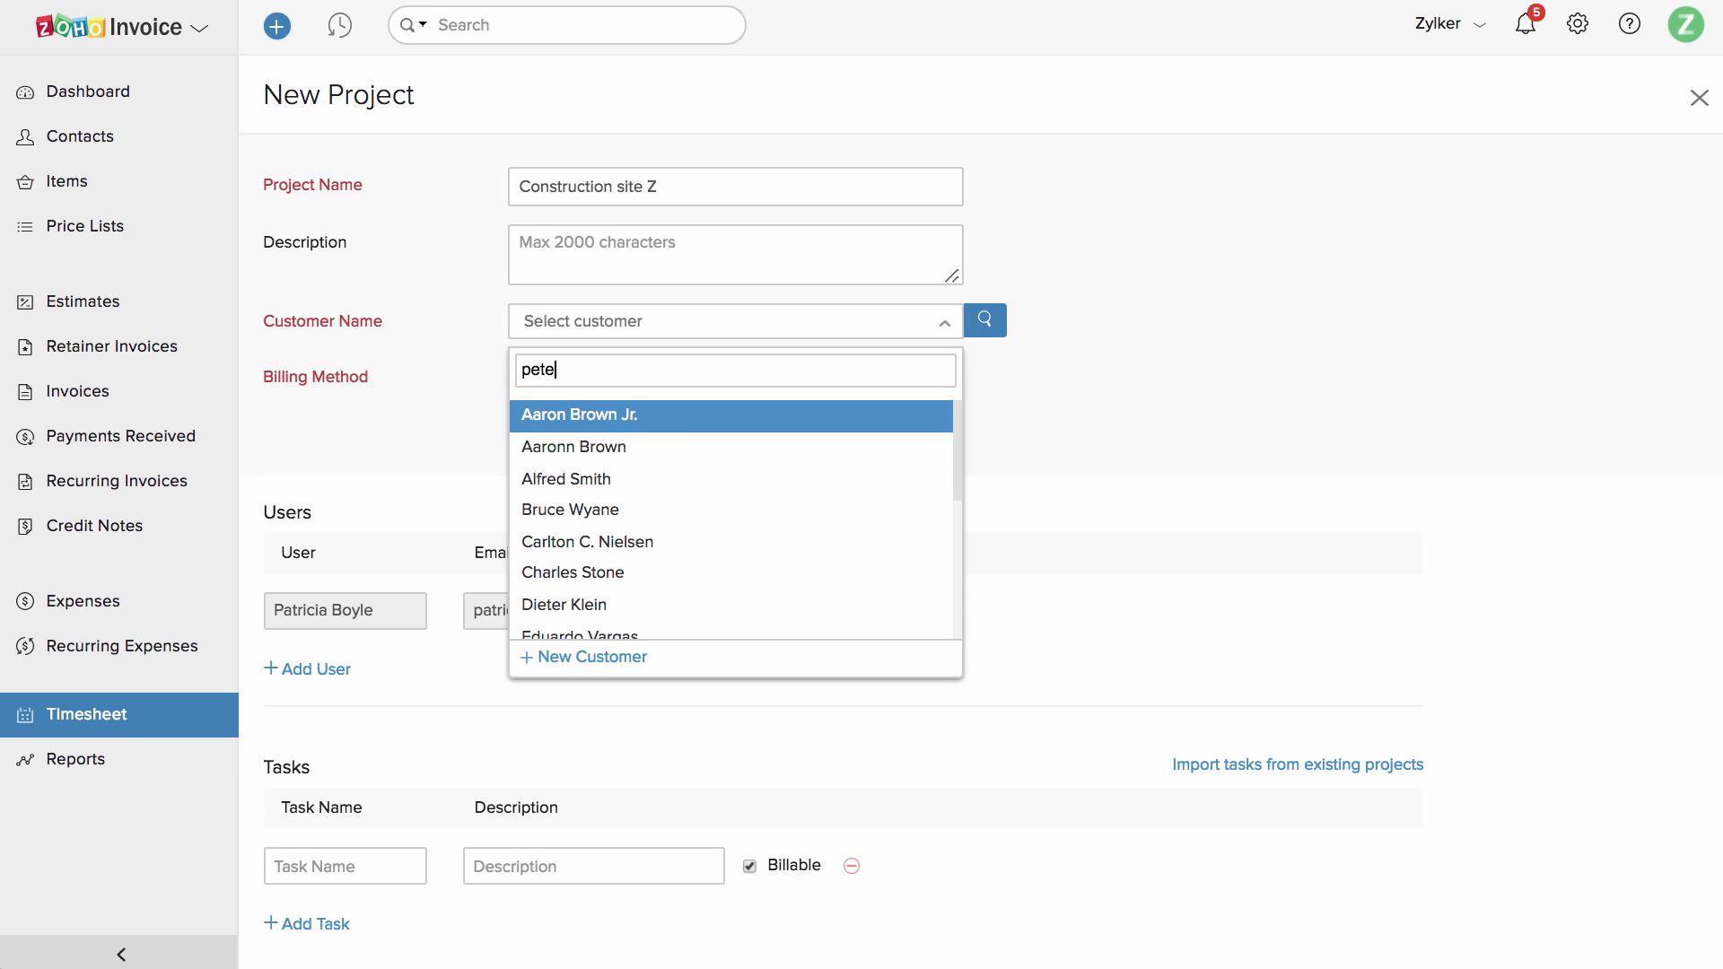
pyautogui.click(779, 422)
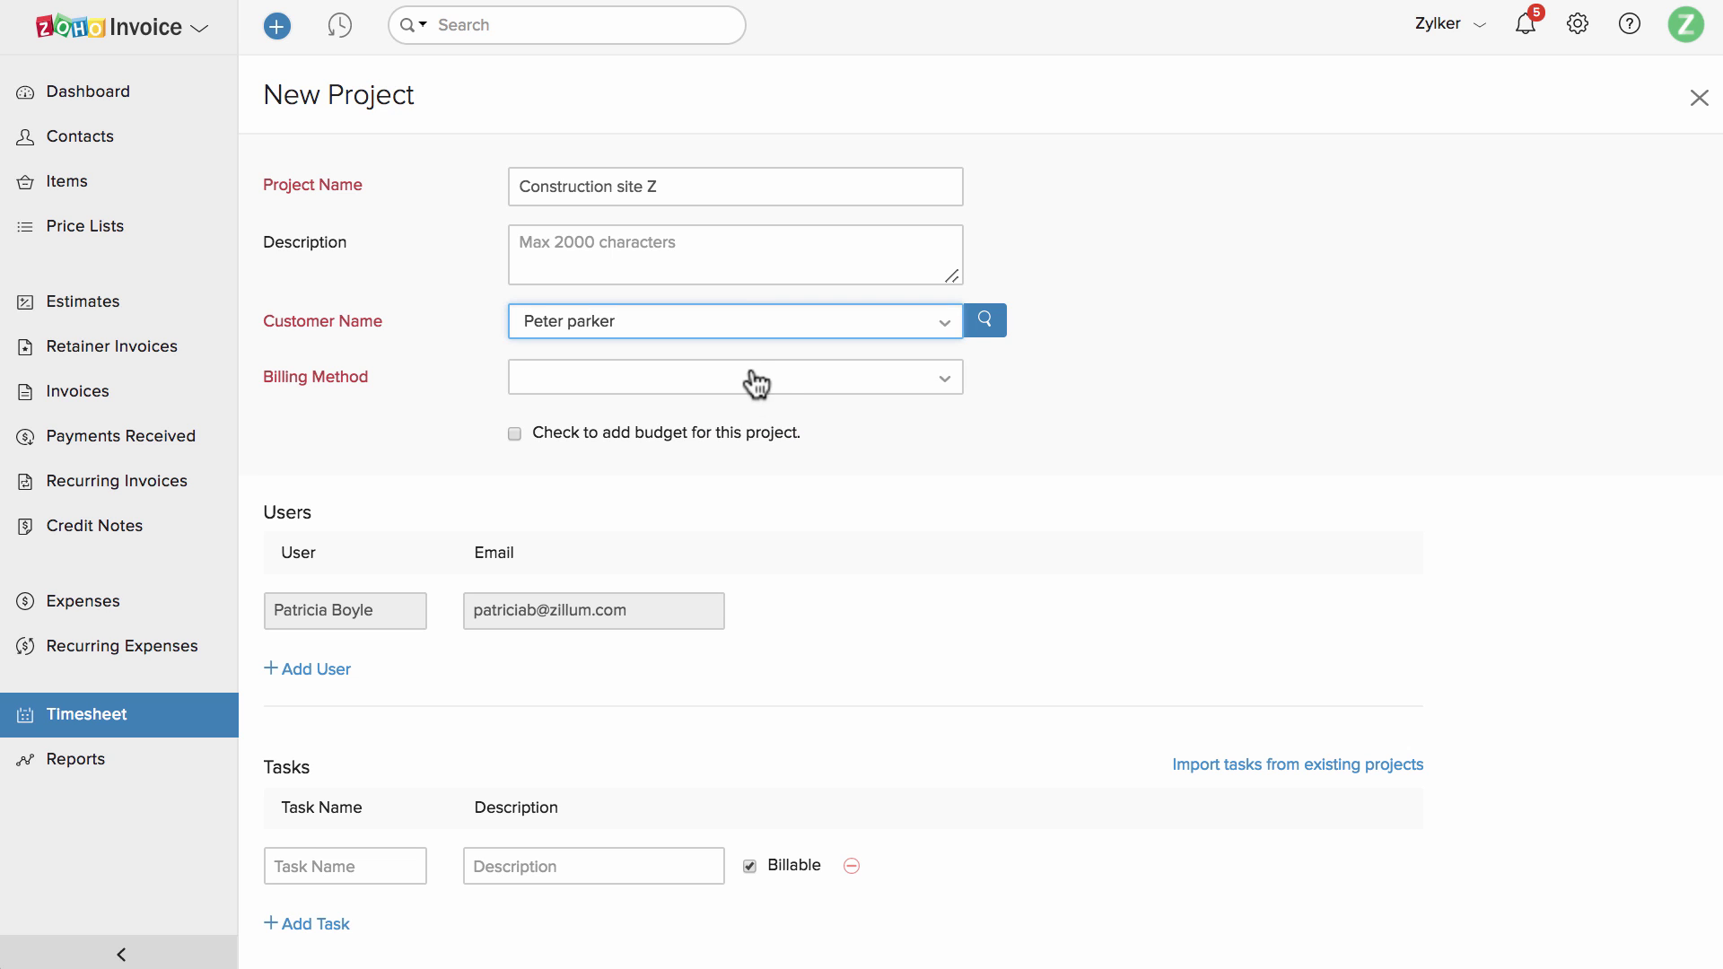
# Try the billing methods Fixed Cost for Project and Based on Project Hours for the new project.
pyautogui.click(754, 381)
pyautogui.click(763, 472)
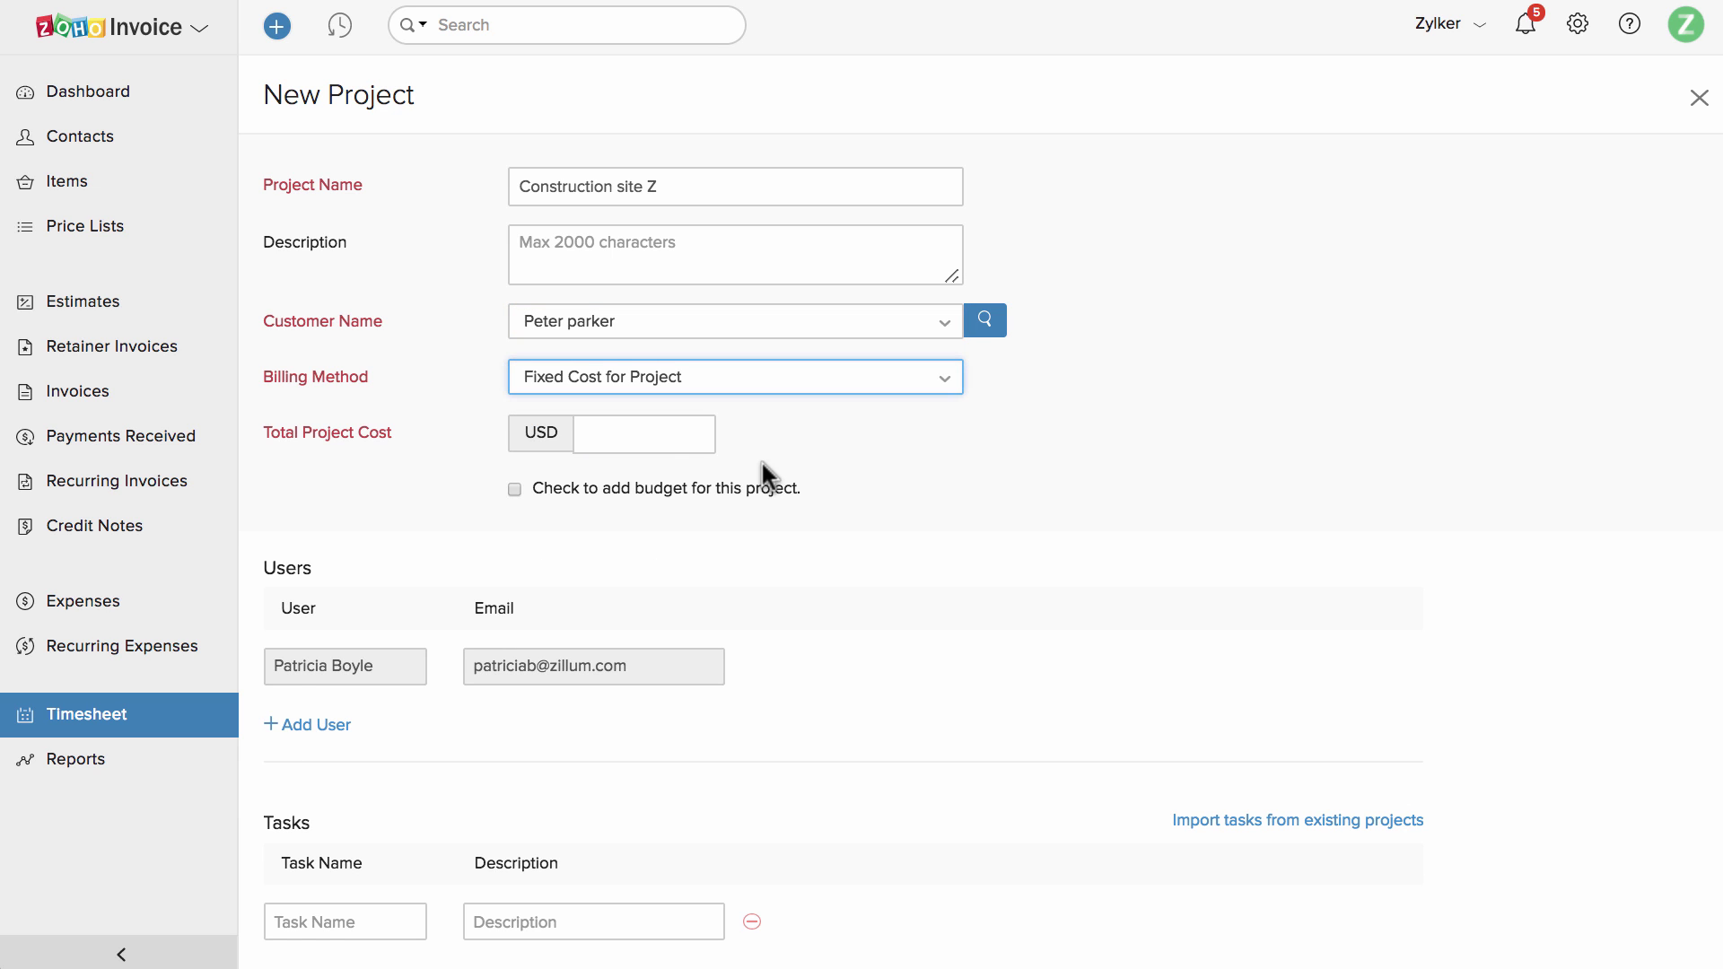
pyautogui.click(679, 432)
pyautogui.click(731, 388)
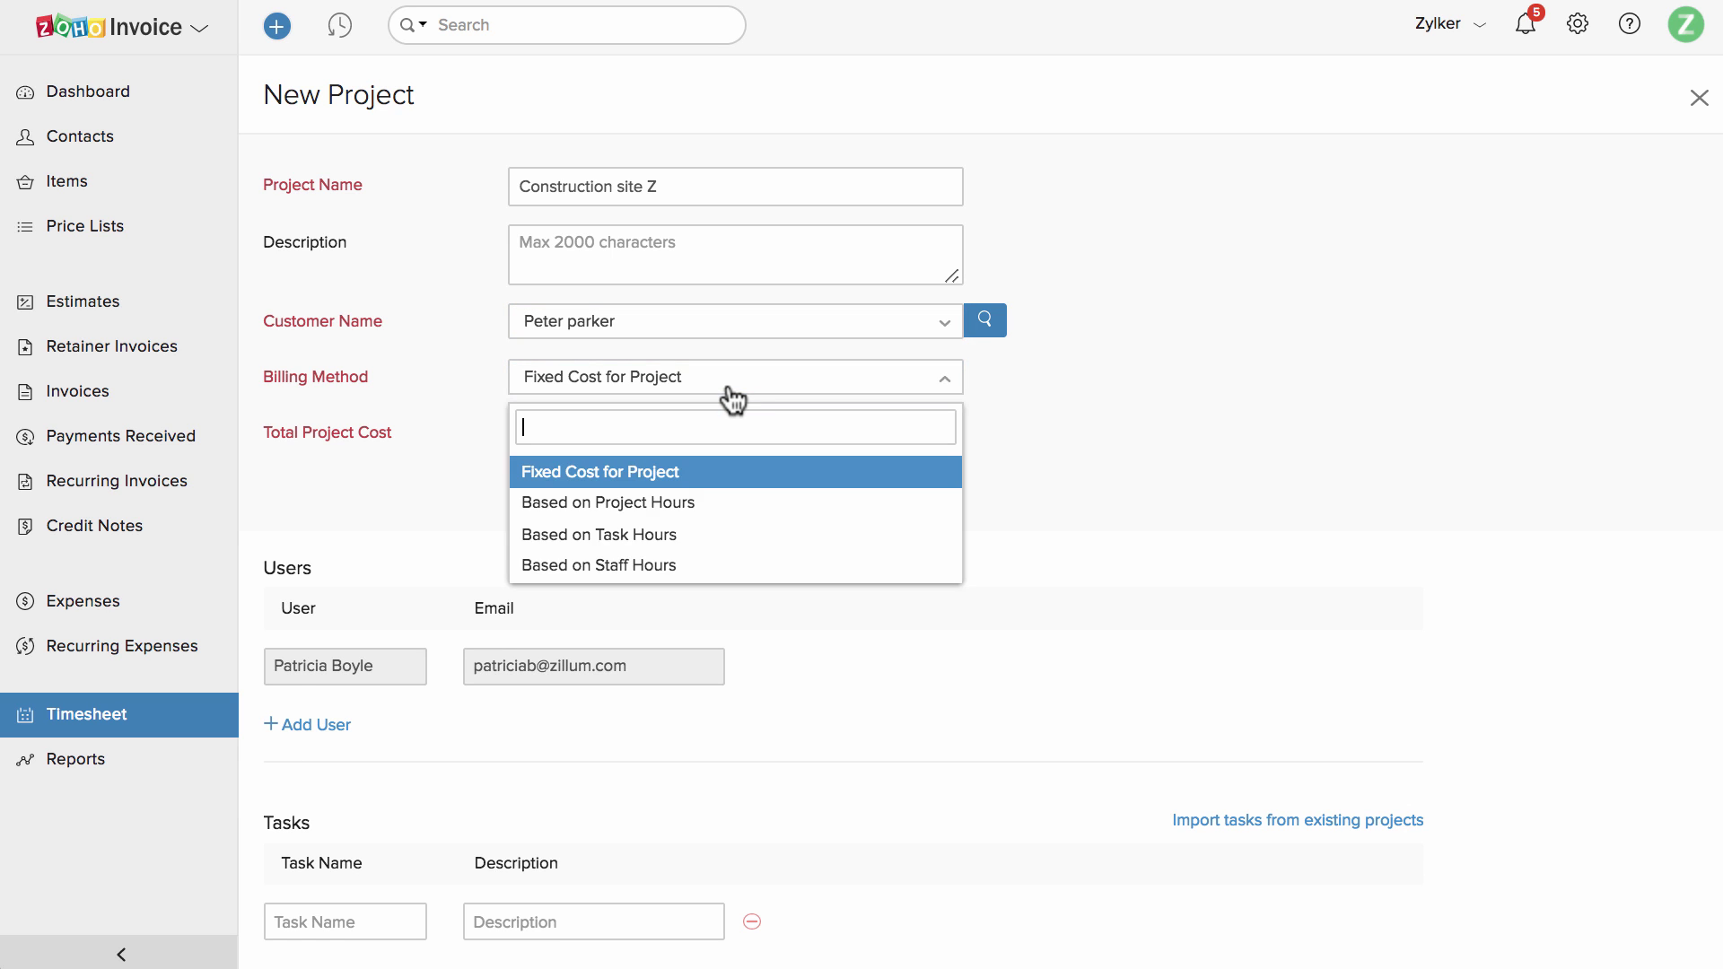
pyautogui.click(733, 508)
pyautogui.click(658, 433)
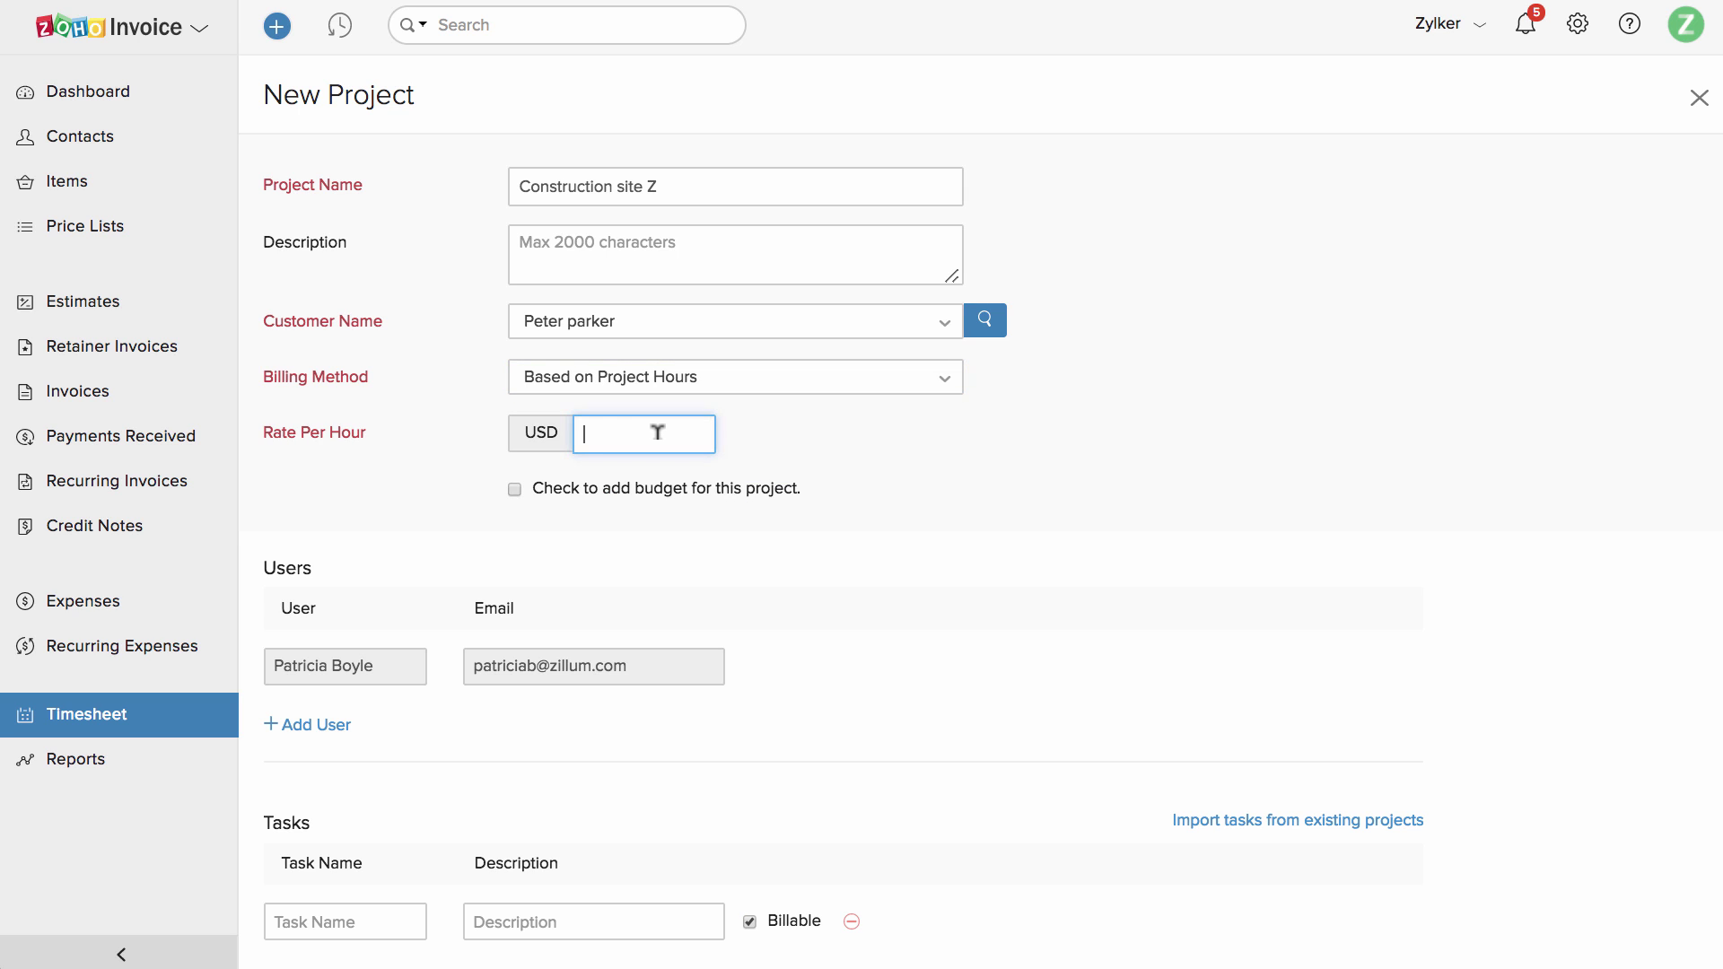
# Set the billing method to Based on Task Hours and add a Construction task at 10 USD per hour.
pyautogui.click(709, 390)
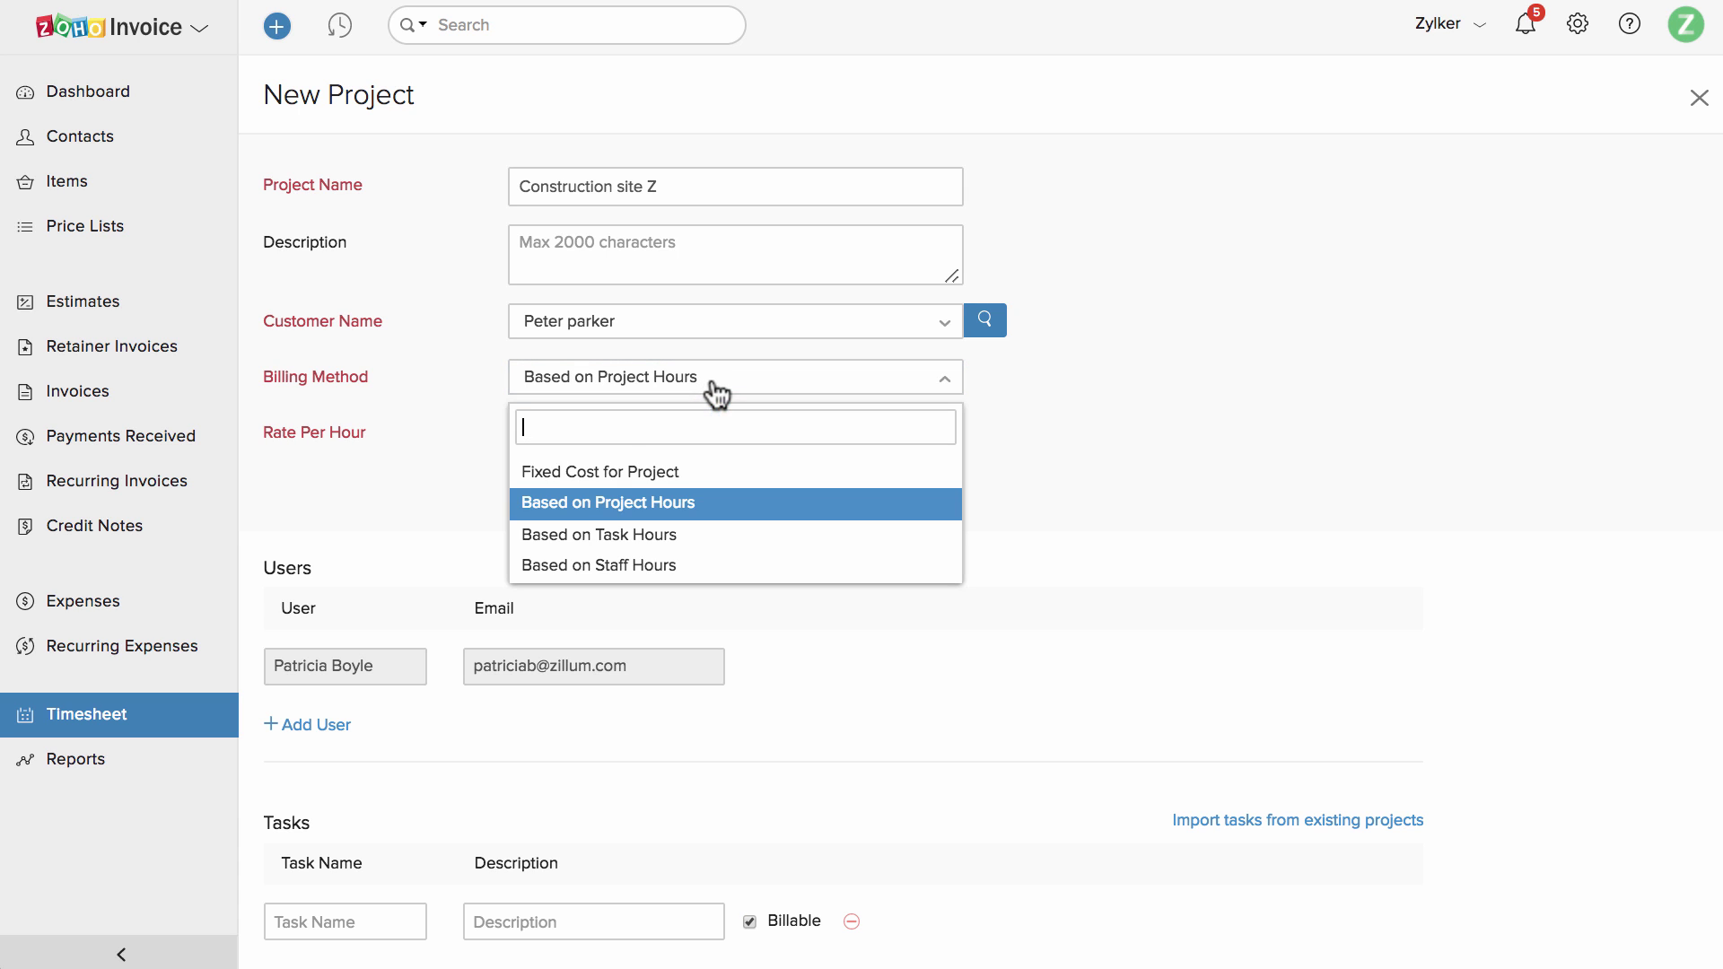
pyautogui.click(706, 535)
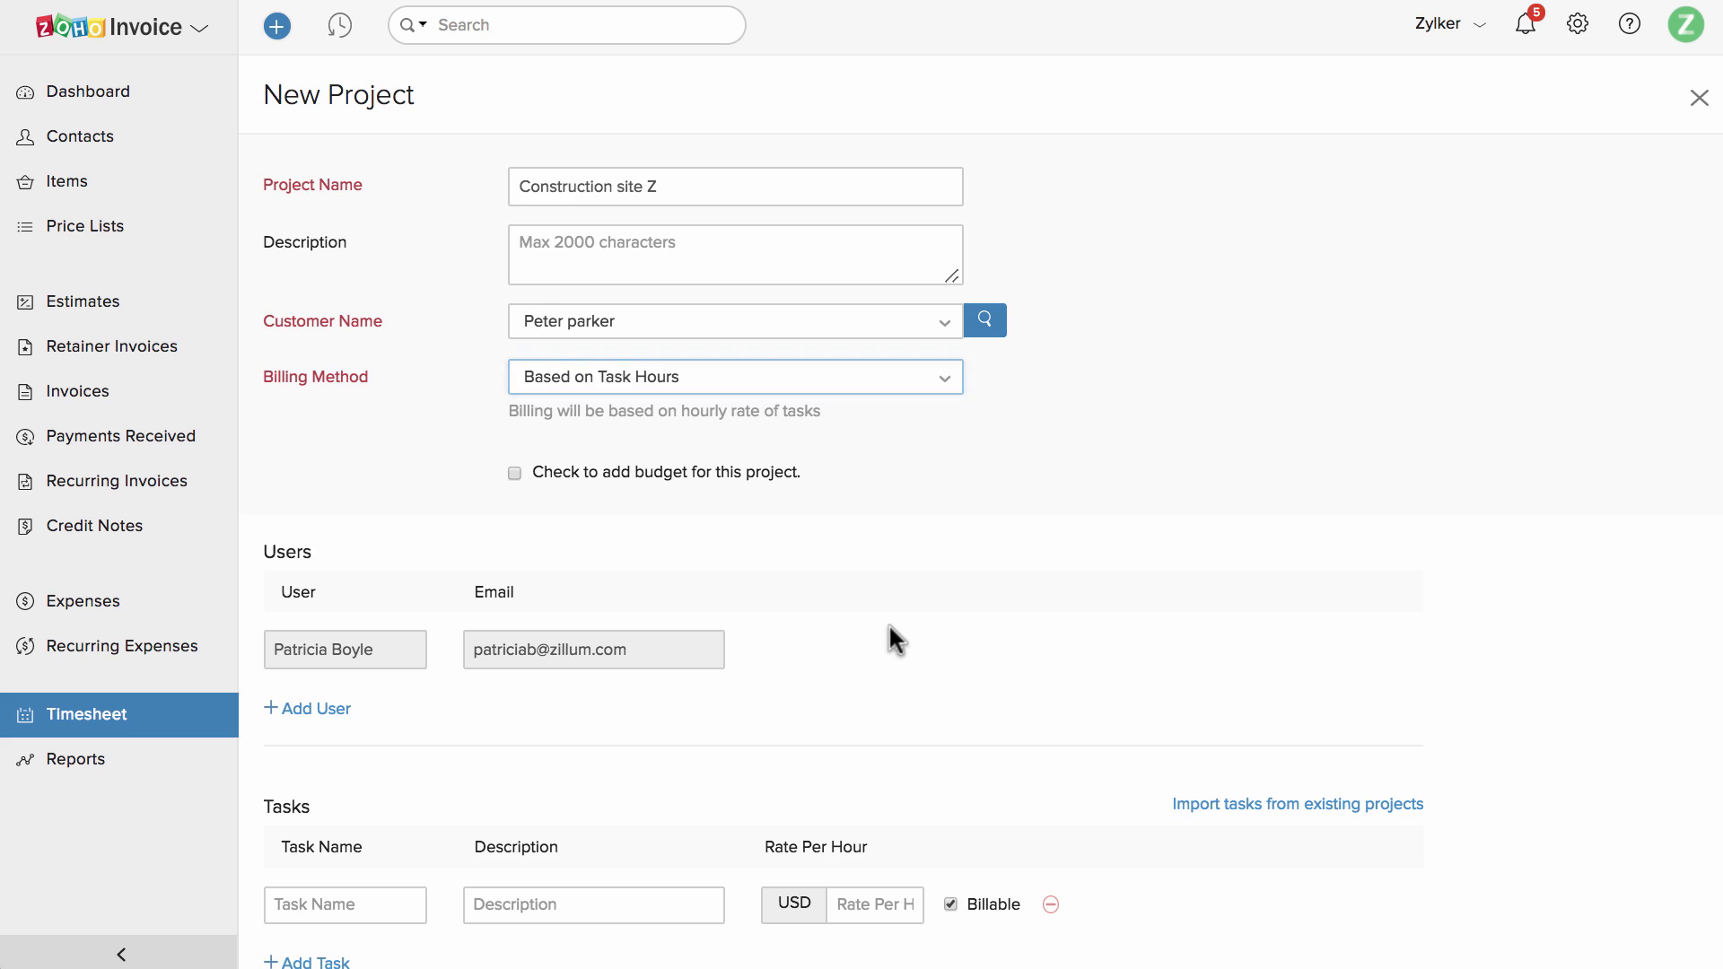
pyautogui.scroll(-3, 888, 628)
pyautogui.click(319, 719)
pyautogui.click(332, 661)
pyautogui.write('C')
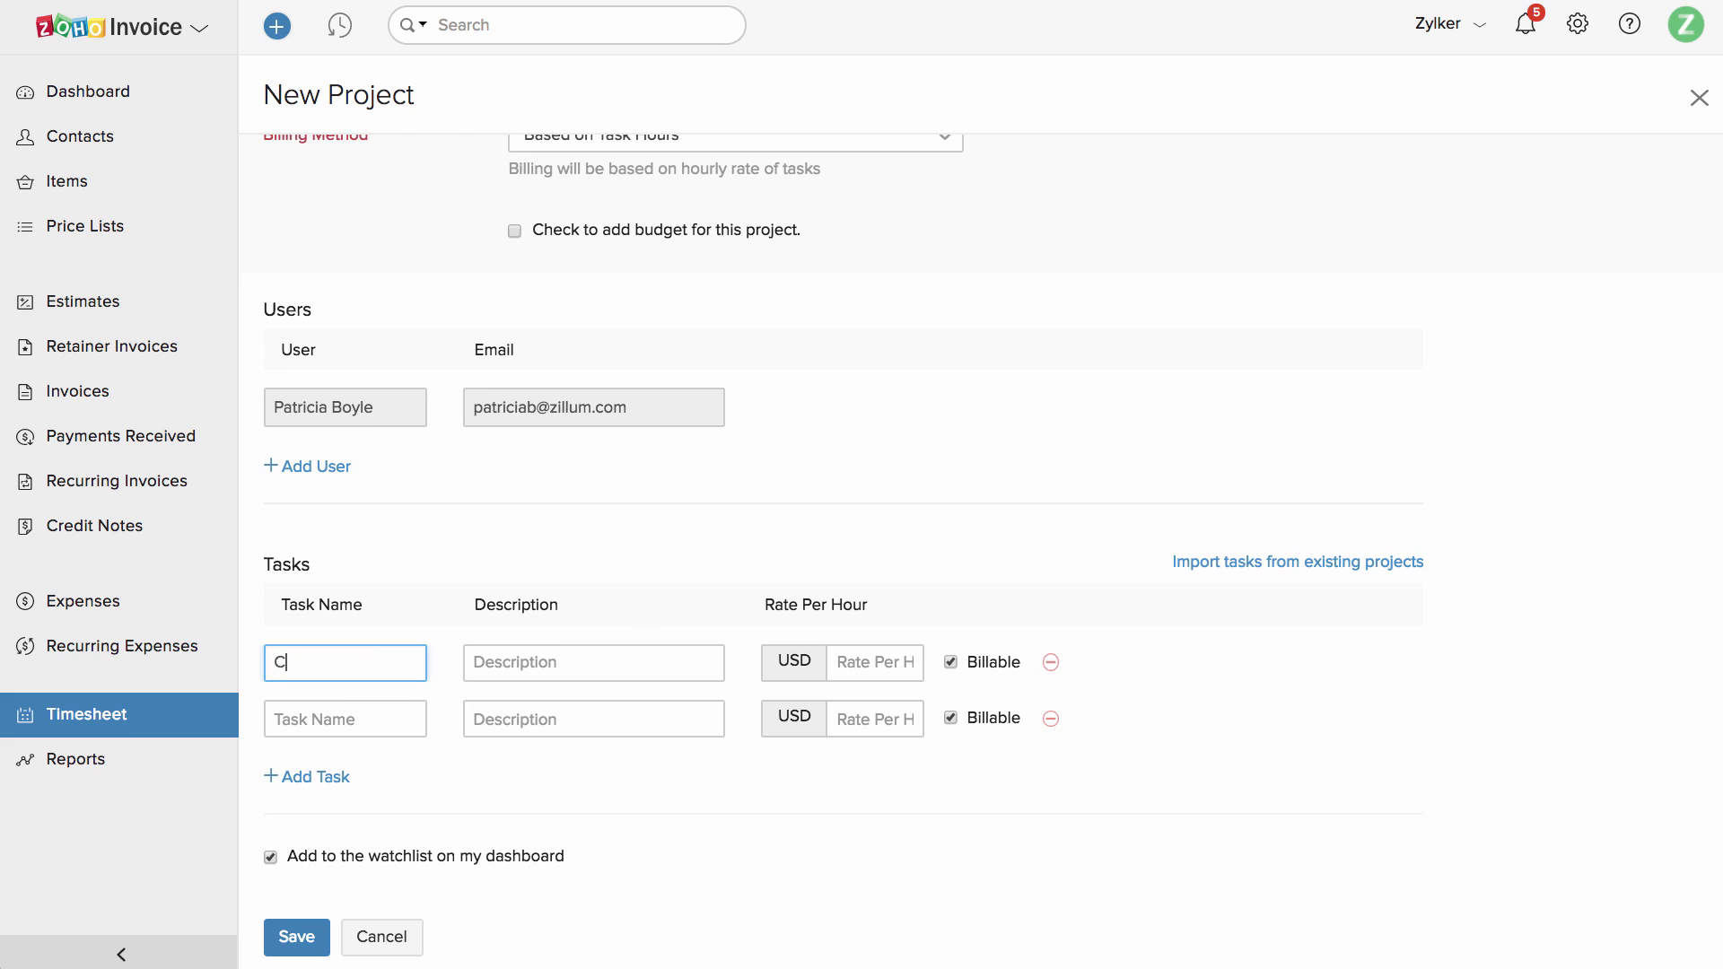
pyautogui.write('onstruction')
pyautogui.click(857, 661)
pyautogui.write('10')
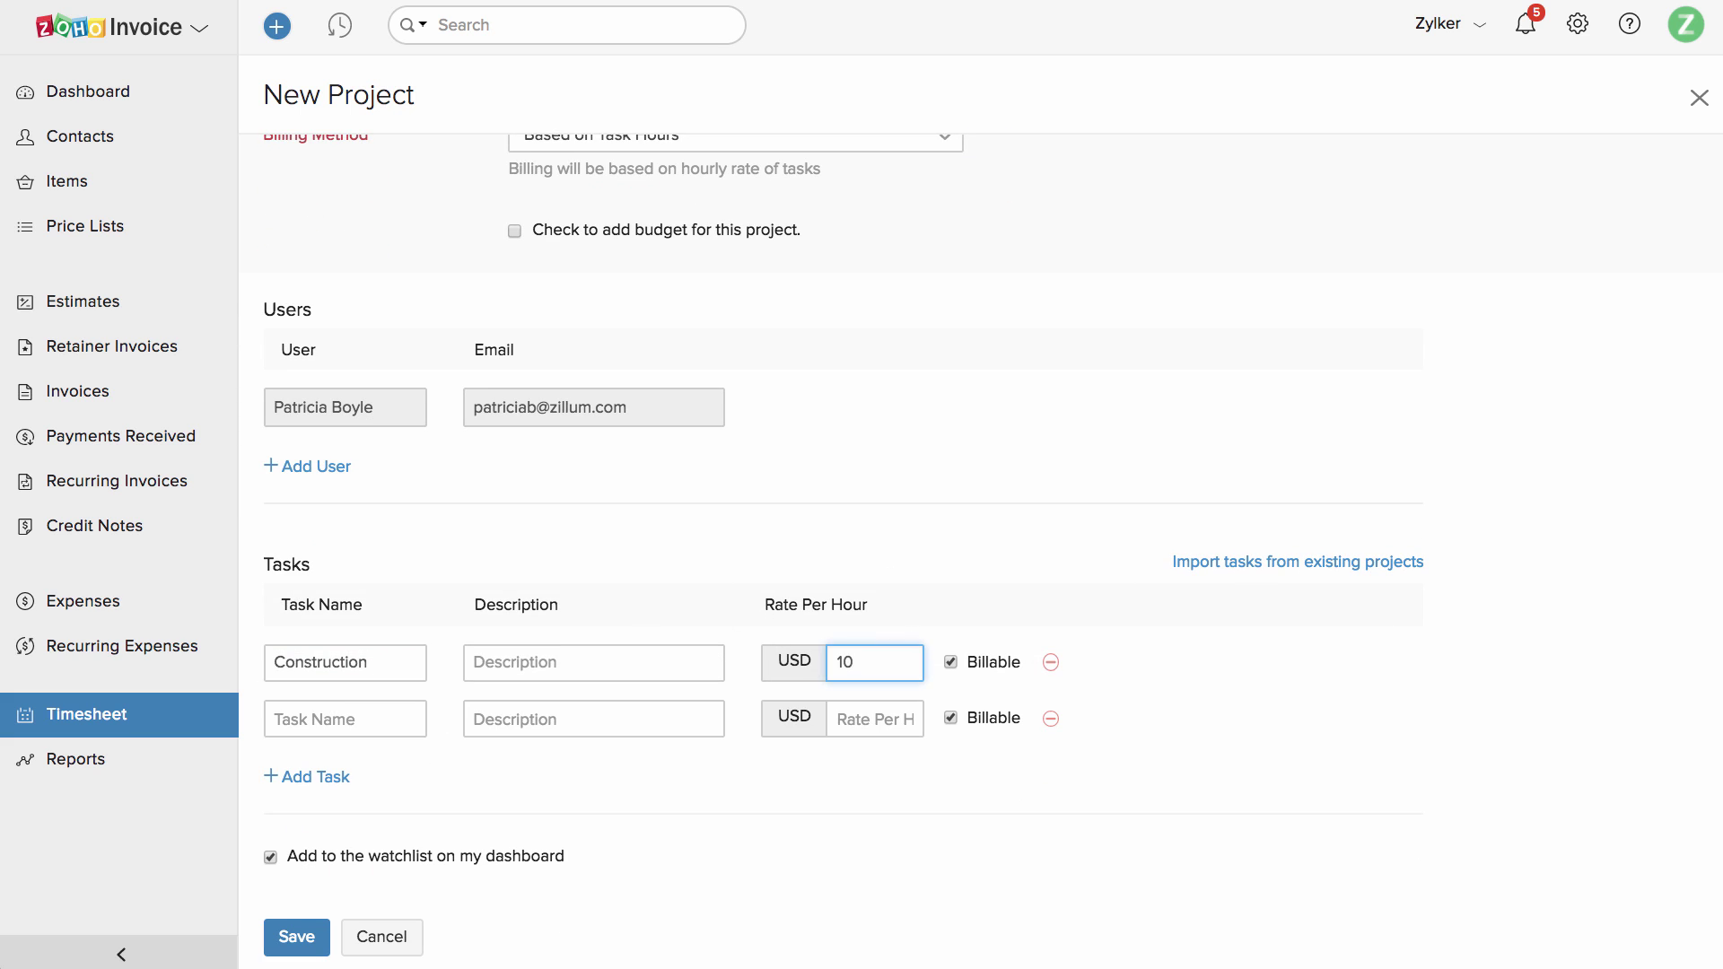
# Fill in the project's second task as painting at 5 USD per hour.
pyautogui.click(408, 719)
pyautogui.write('painting')
pyautogui.click(862, 719)
pyautogui.write('5')
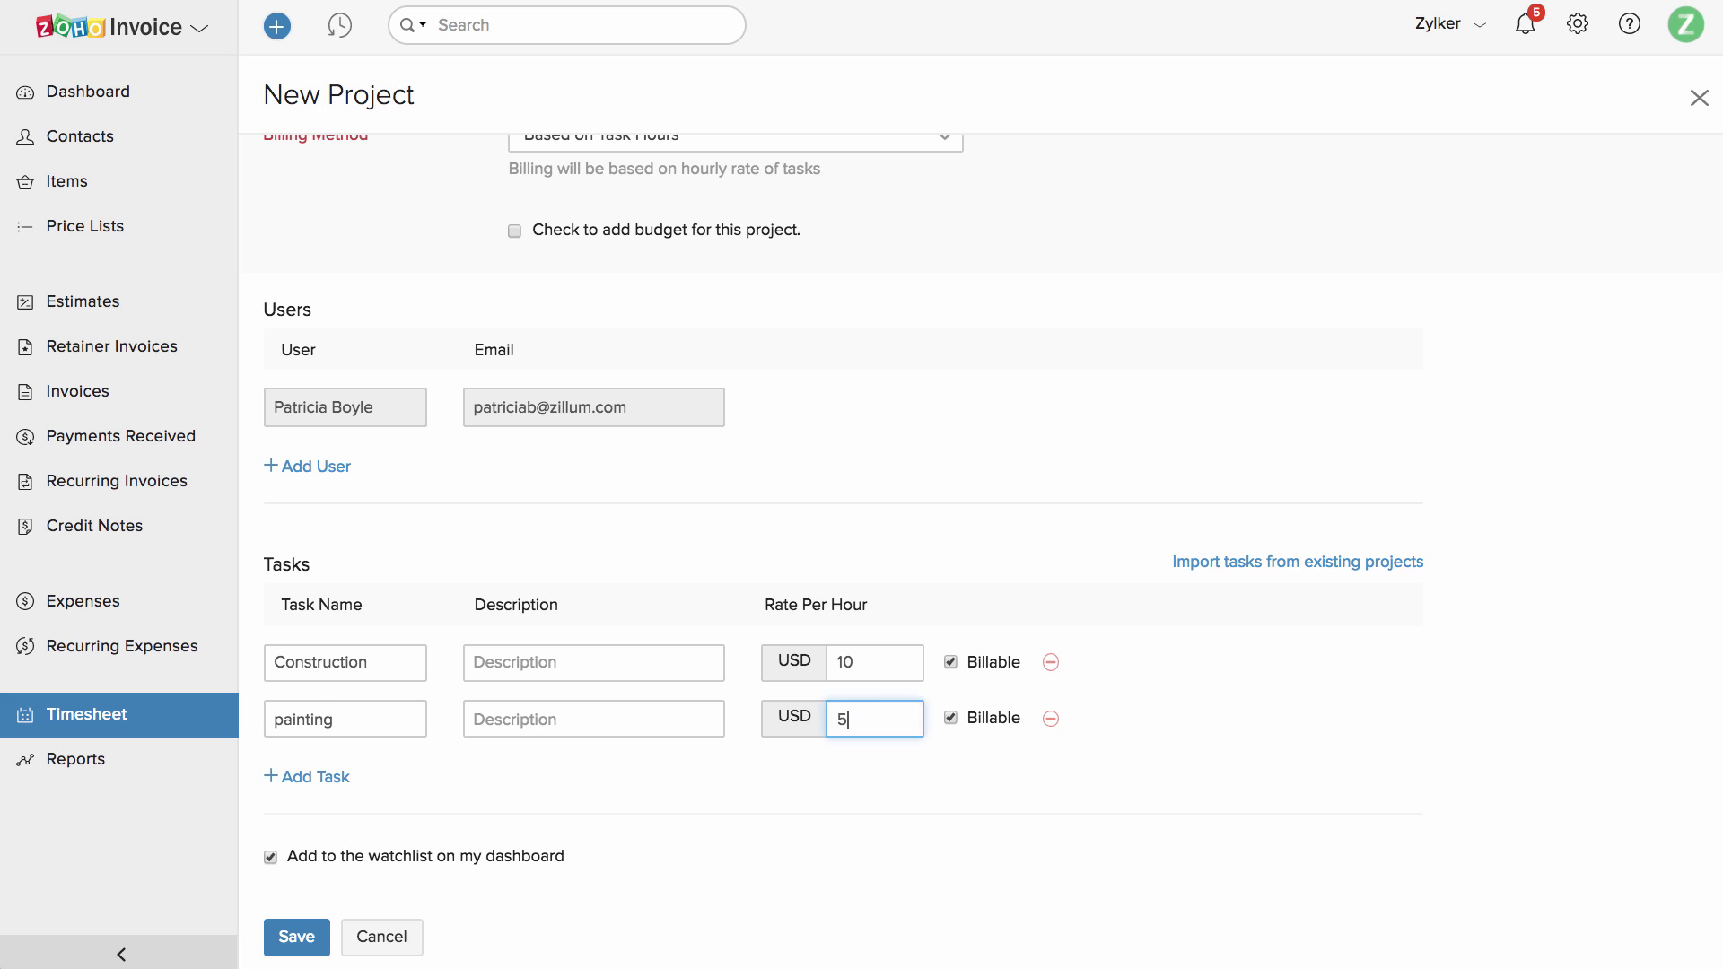
pyautogui.click(877, 805)
# Change the billing method to Based on Staff Hours and add two more users to the project.
pyautogui.scroll(3, 874, 760)
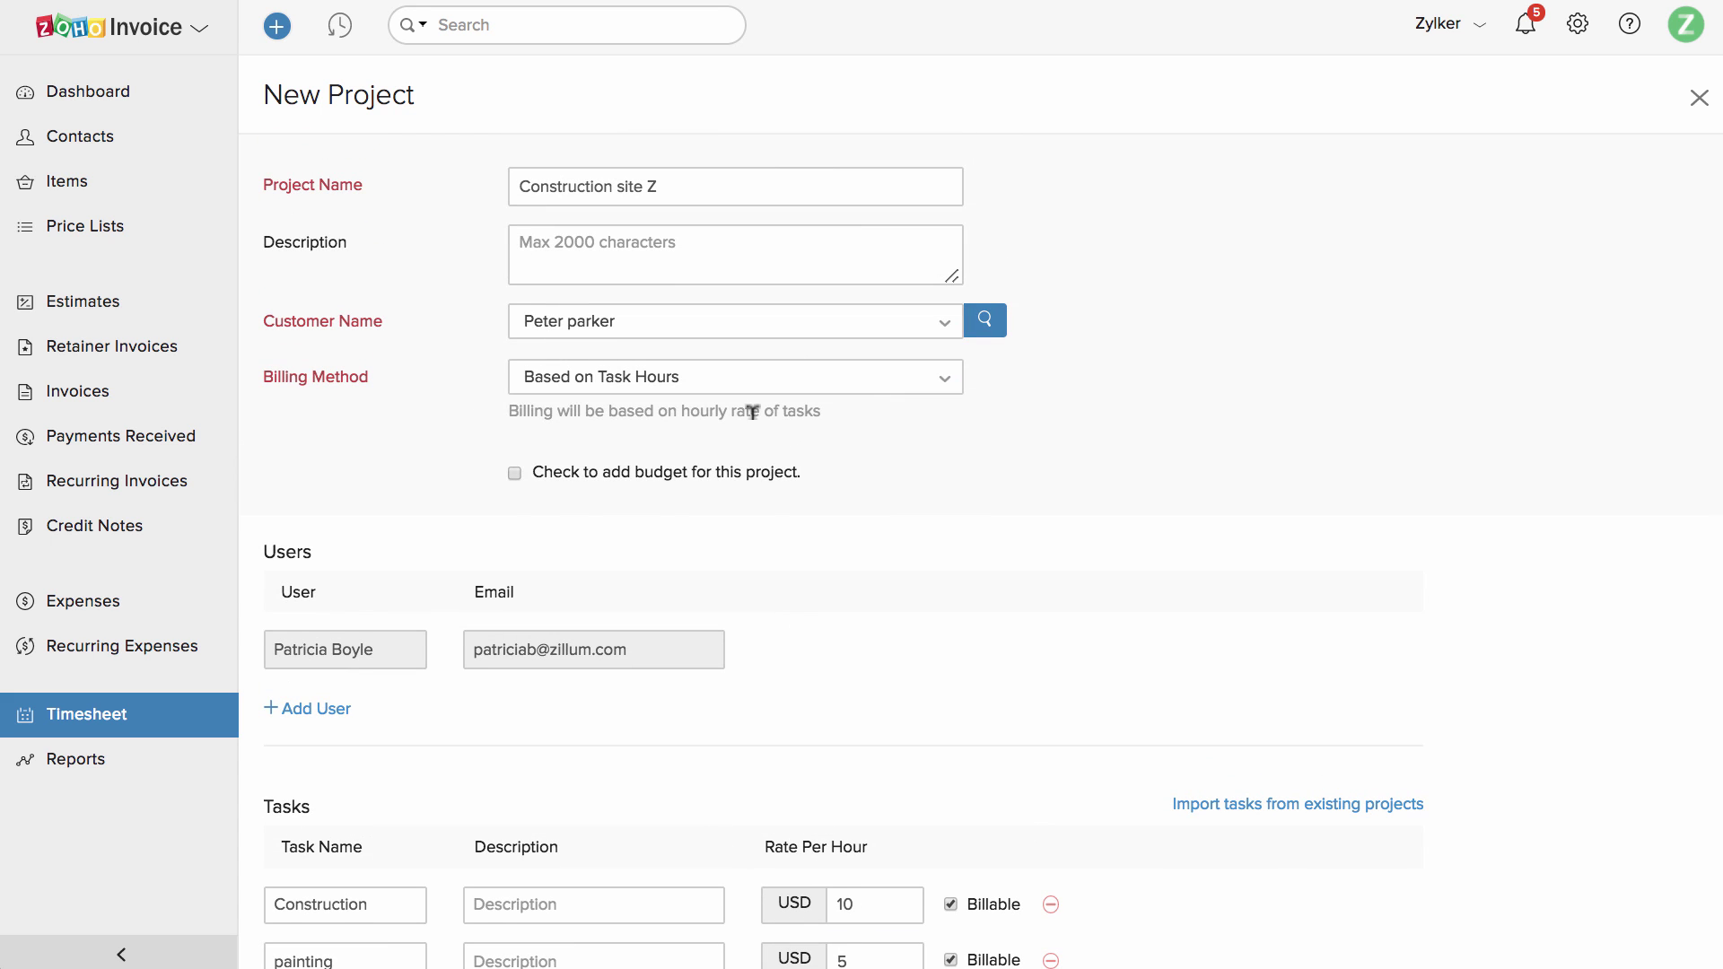
pyautogui.click(757, 384)
pyautogui.click(749, 565)
pyautogui.scroll(-3, 901, 711)
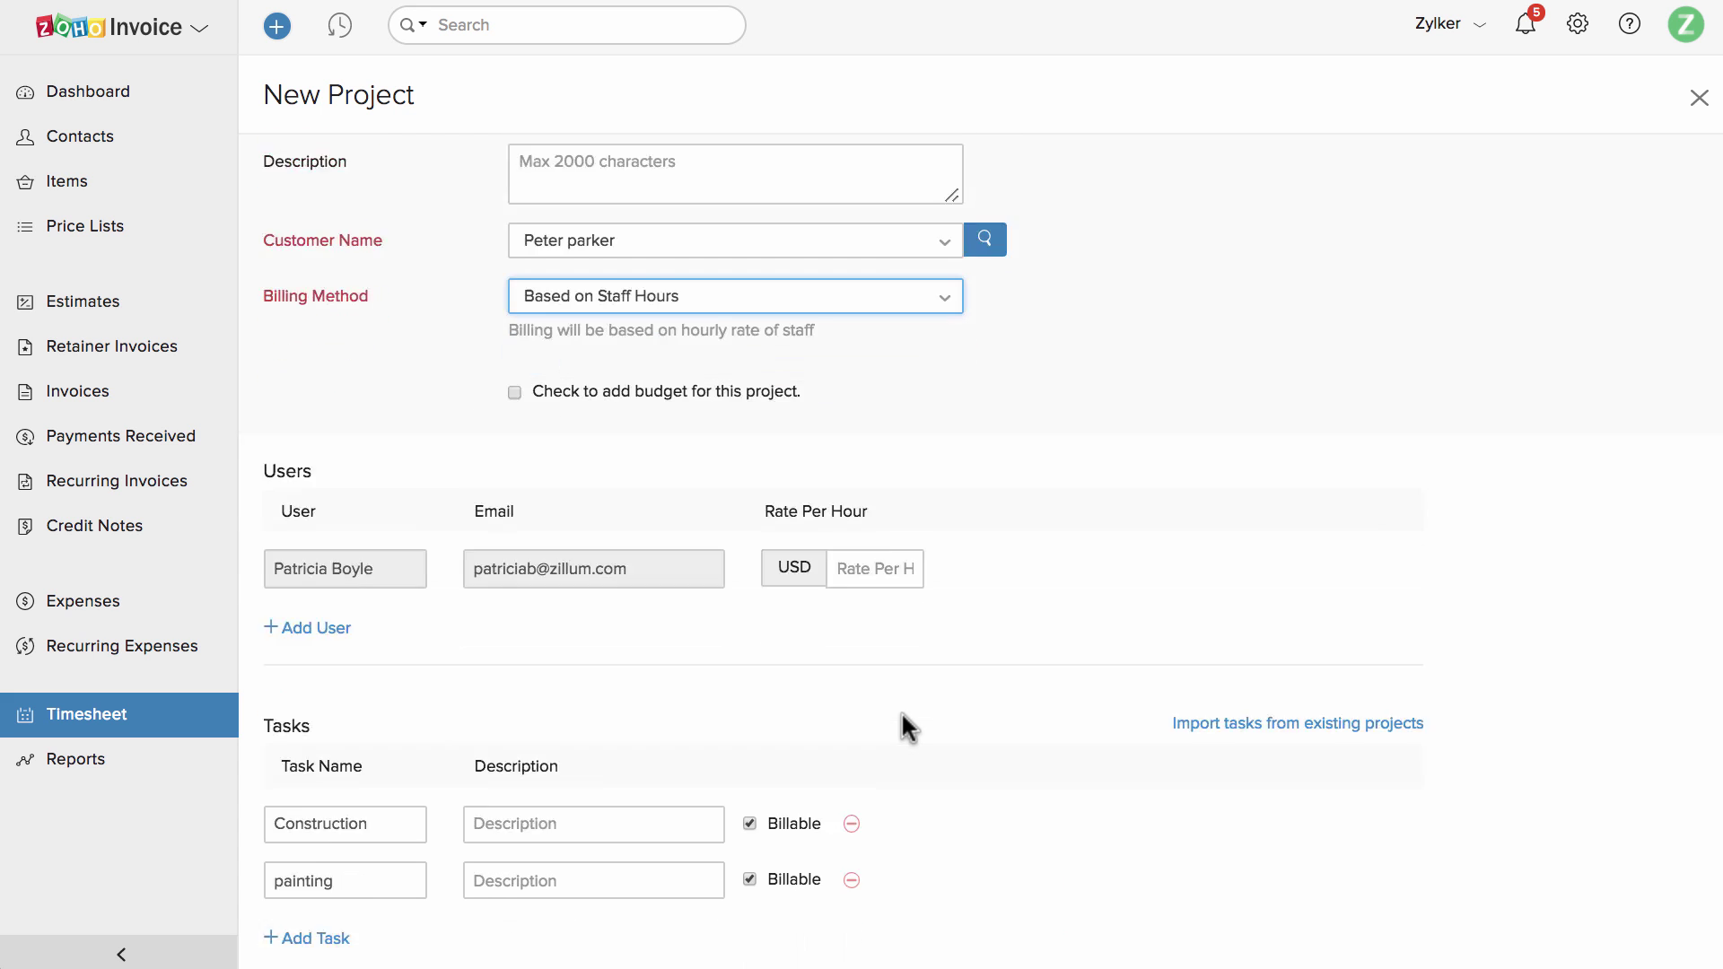
pyautogui.click(310, 471)
pyautogui.click(310, 528)
pyautogui.click(359, 470)
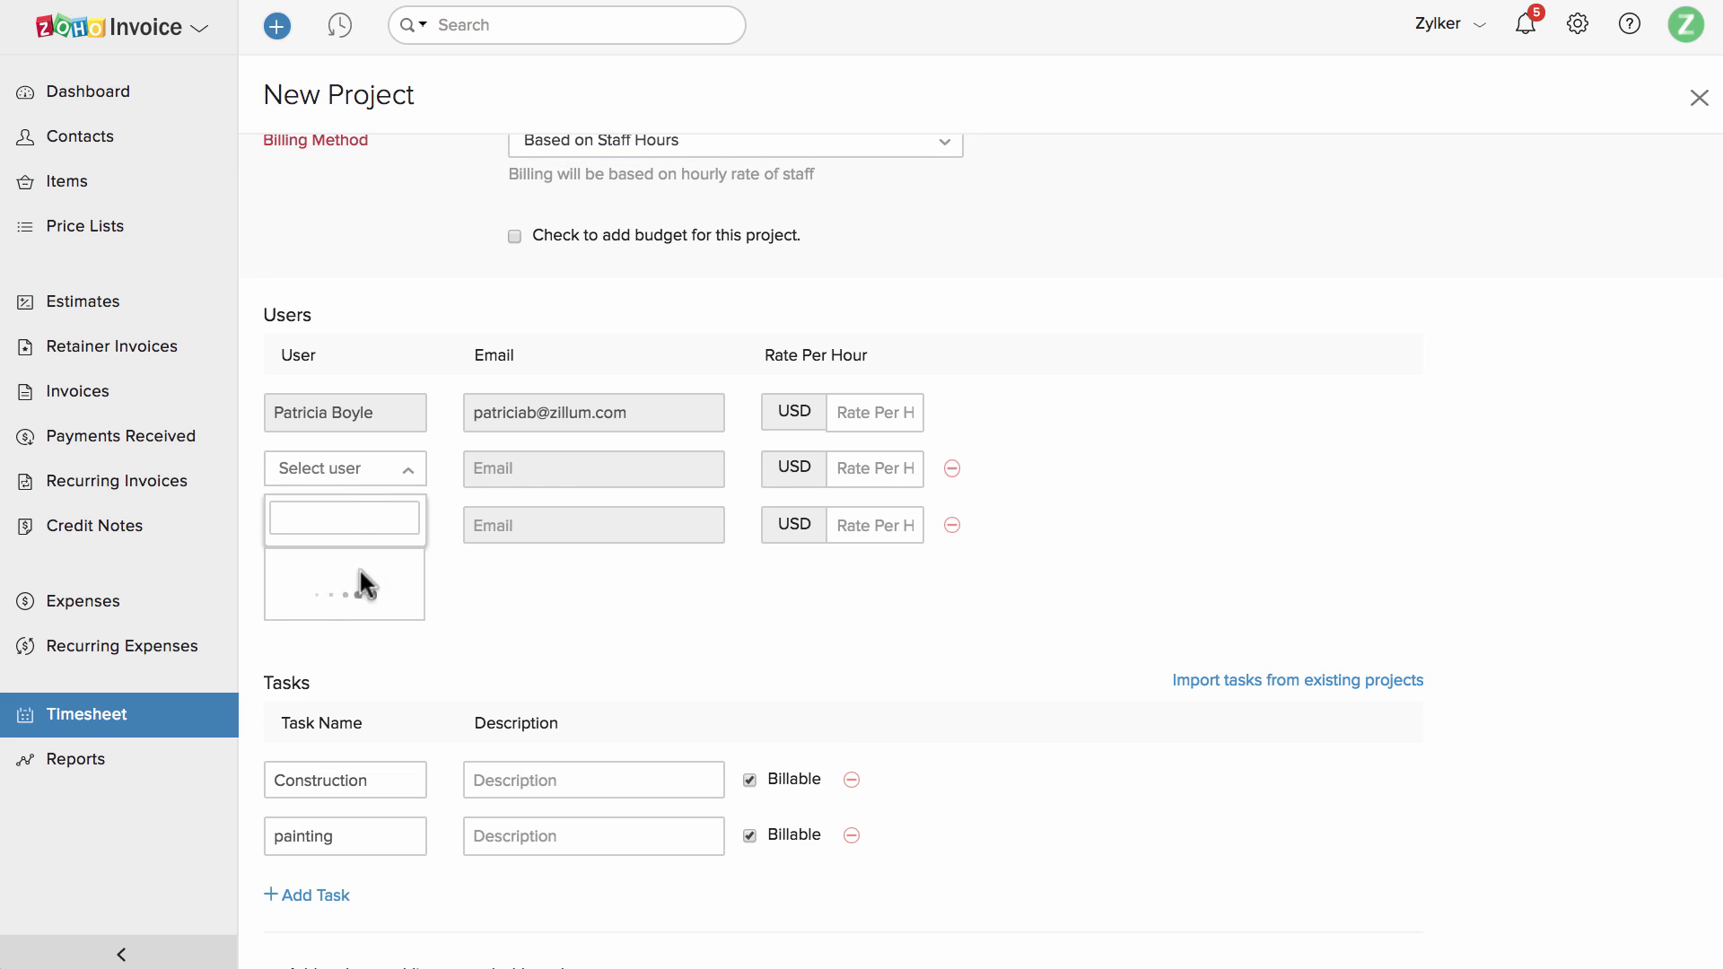
pyautogui.click(363, 588)
pyautogui.click(359, 524)
pyautogui.click(359, 612)
# Set the hourly rates to 10 USD for the first user, 20 for the second and 10 for the third, and save the project.
pyautogui.click(877, 467)
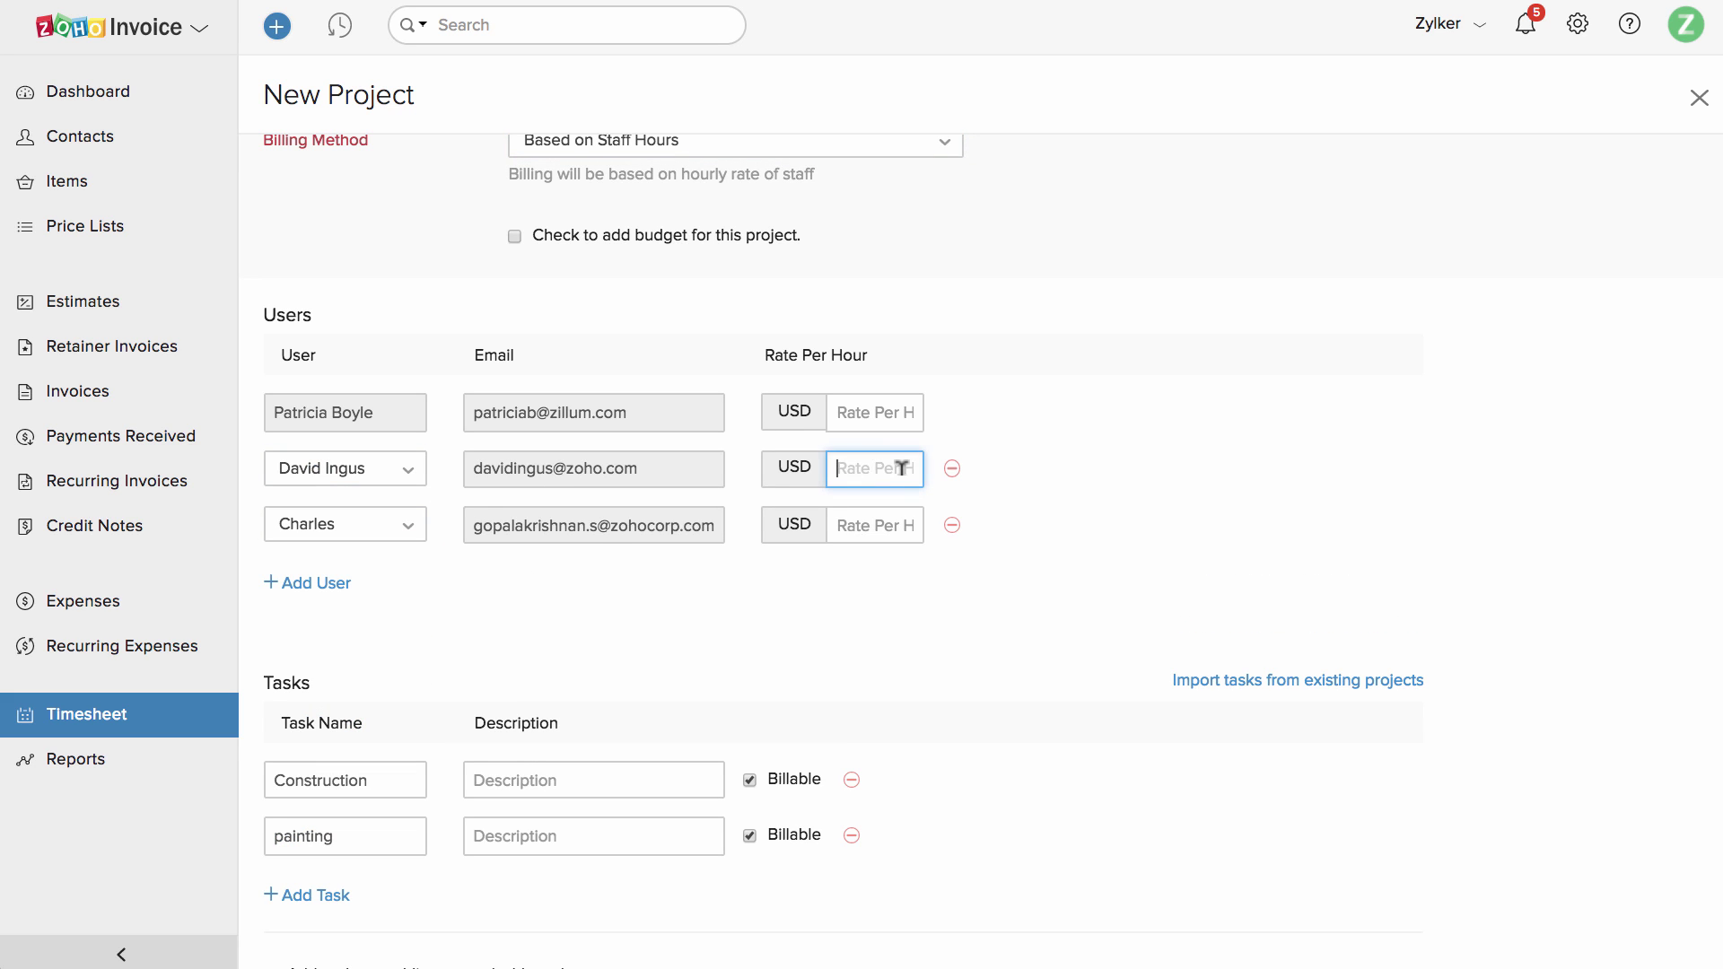
pyautogui.write('20')
pyautogui.click(875, 525)
pyautogui.write('10')
pyautogui.click(875, 412)
pyautogui.write('10')
pyautogui.click(1111, 447)
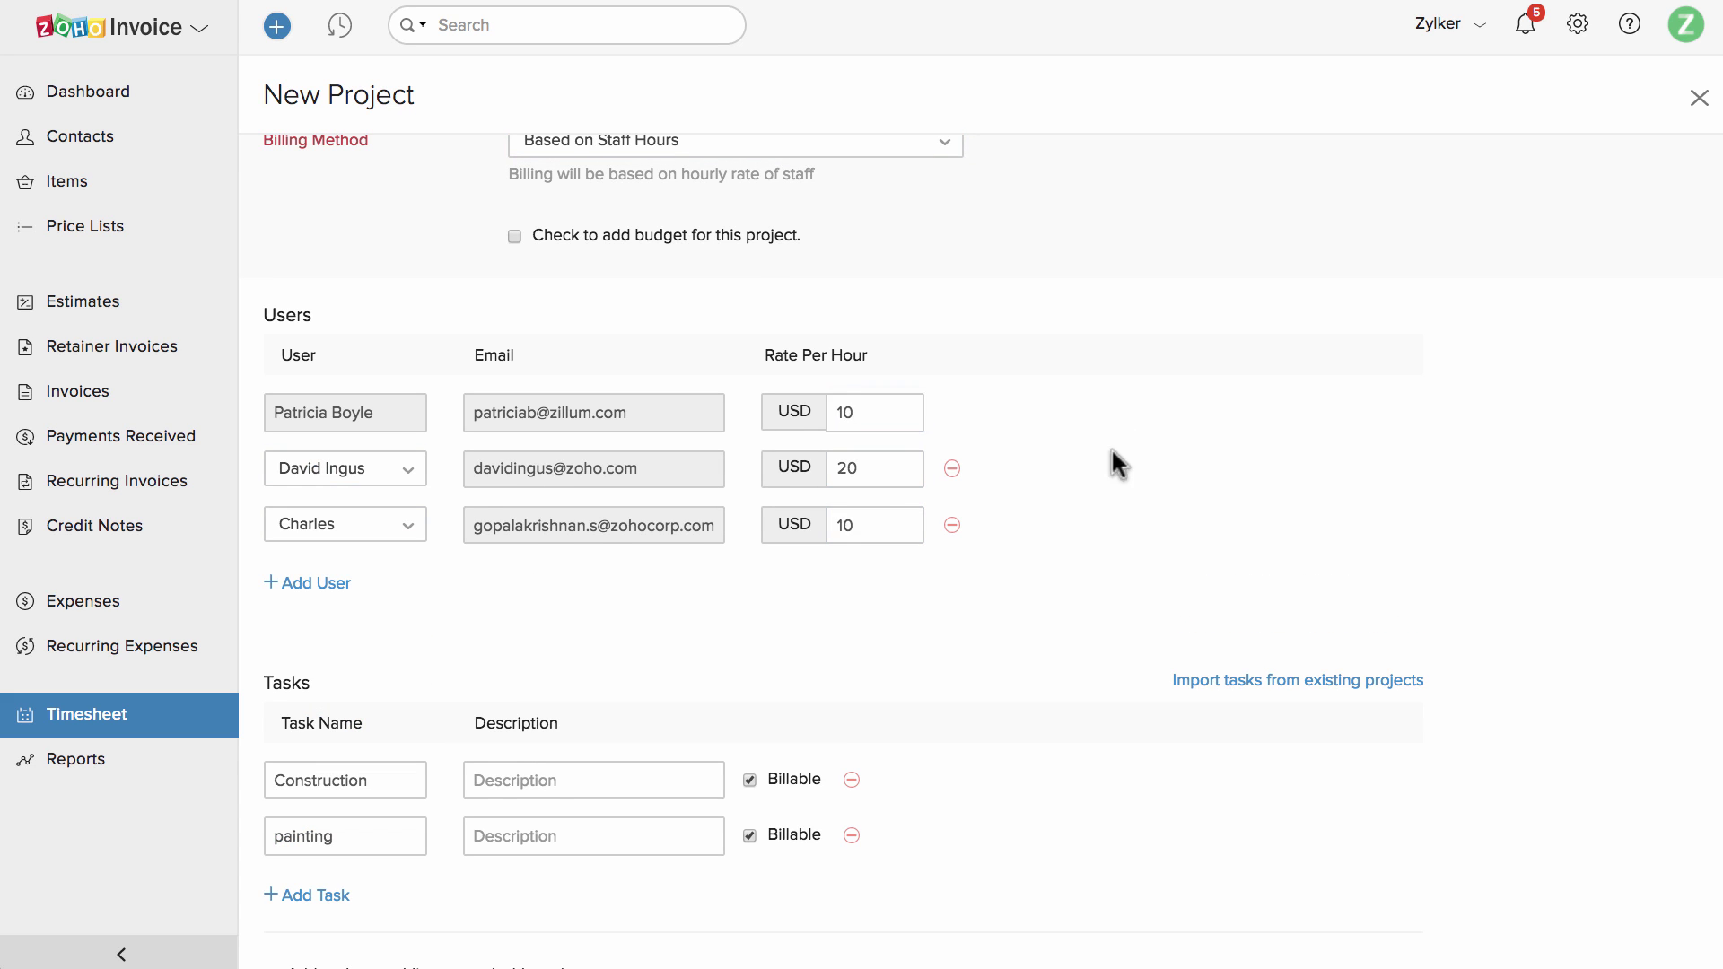
pyautogui.scroll(-2, 1111, 447)
pyautogui.click(295, 867)
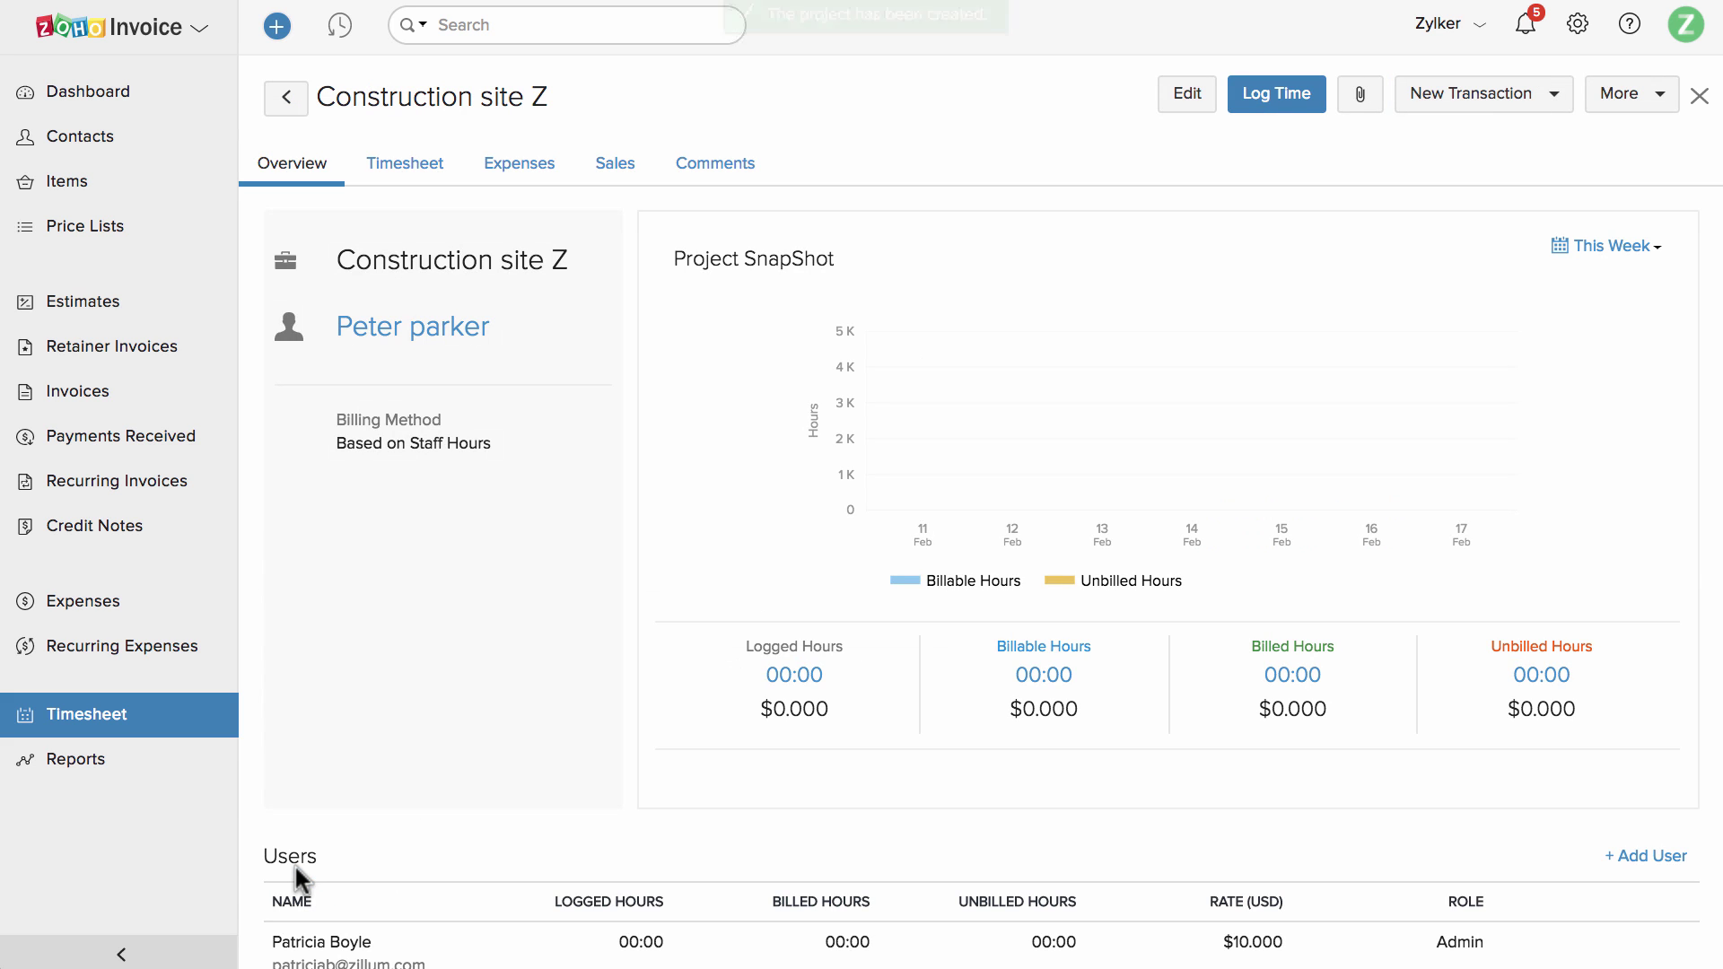
# Start a time log entry for Construction site Z on the painting task, with 12:00 as the time spent.
pyautogui.click(1267, 105)
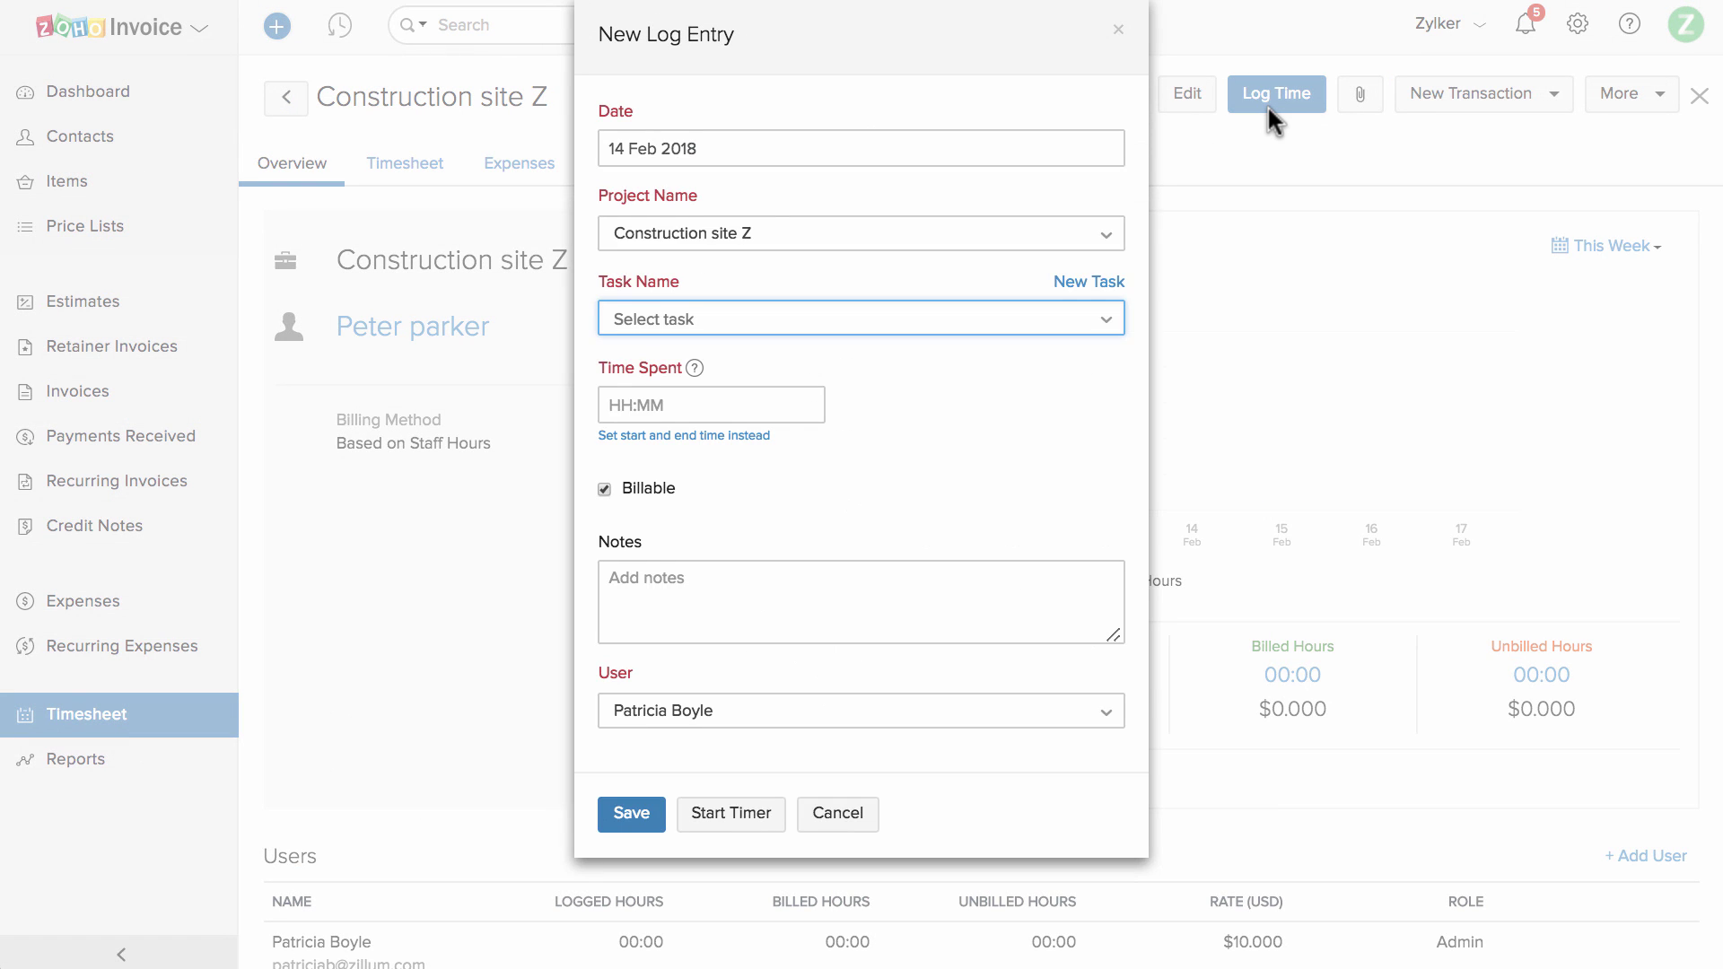
pyautogui.click(962, 321)
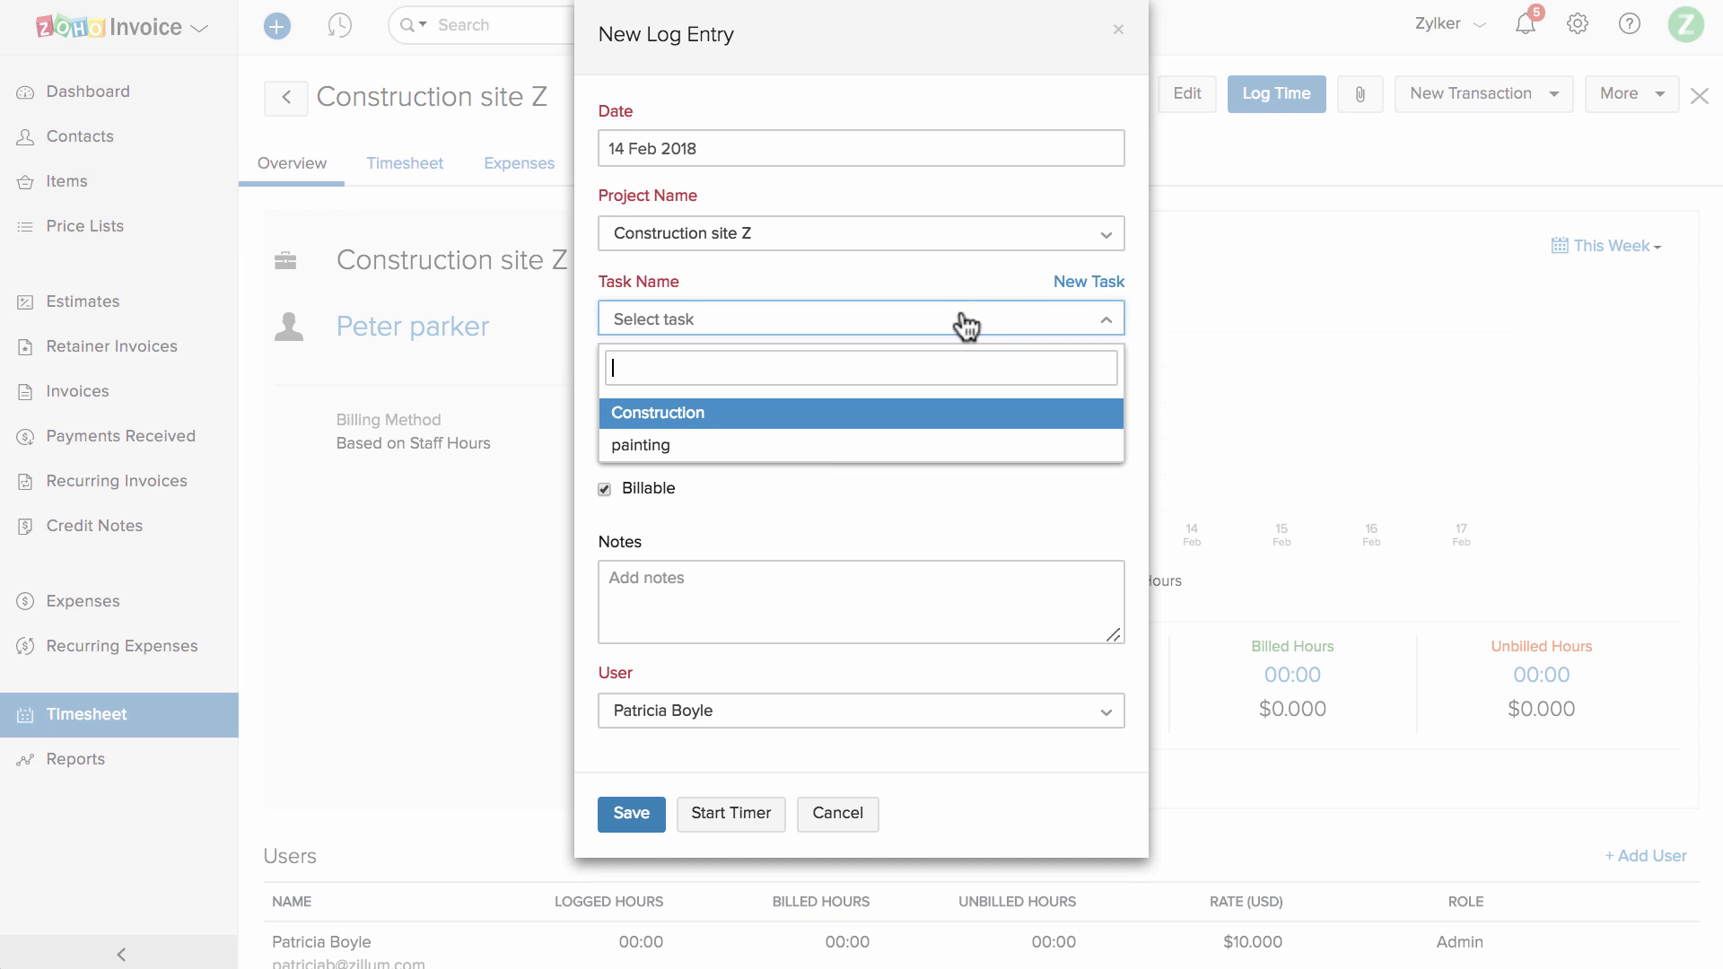
pyautogui.click(854, 446)
pyautogui.click(716, 400)
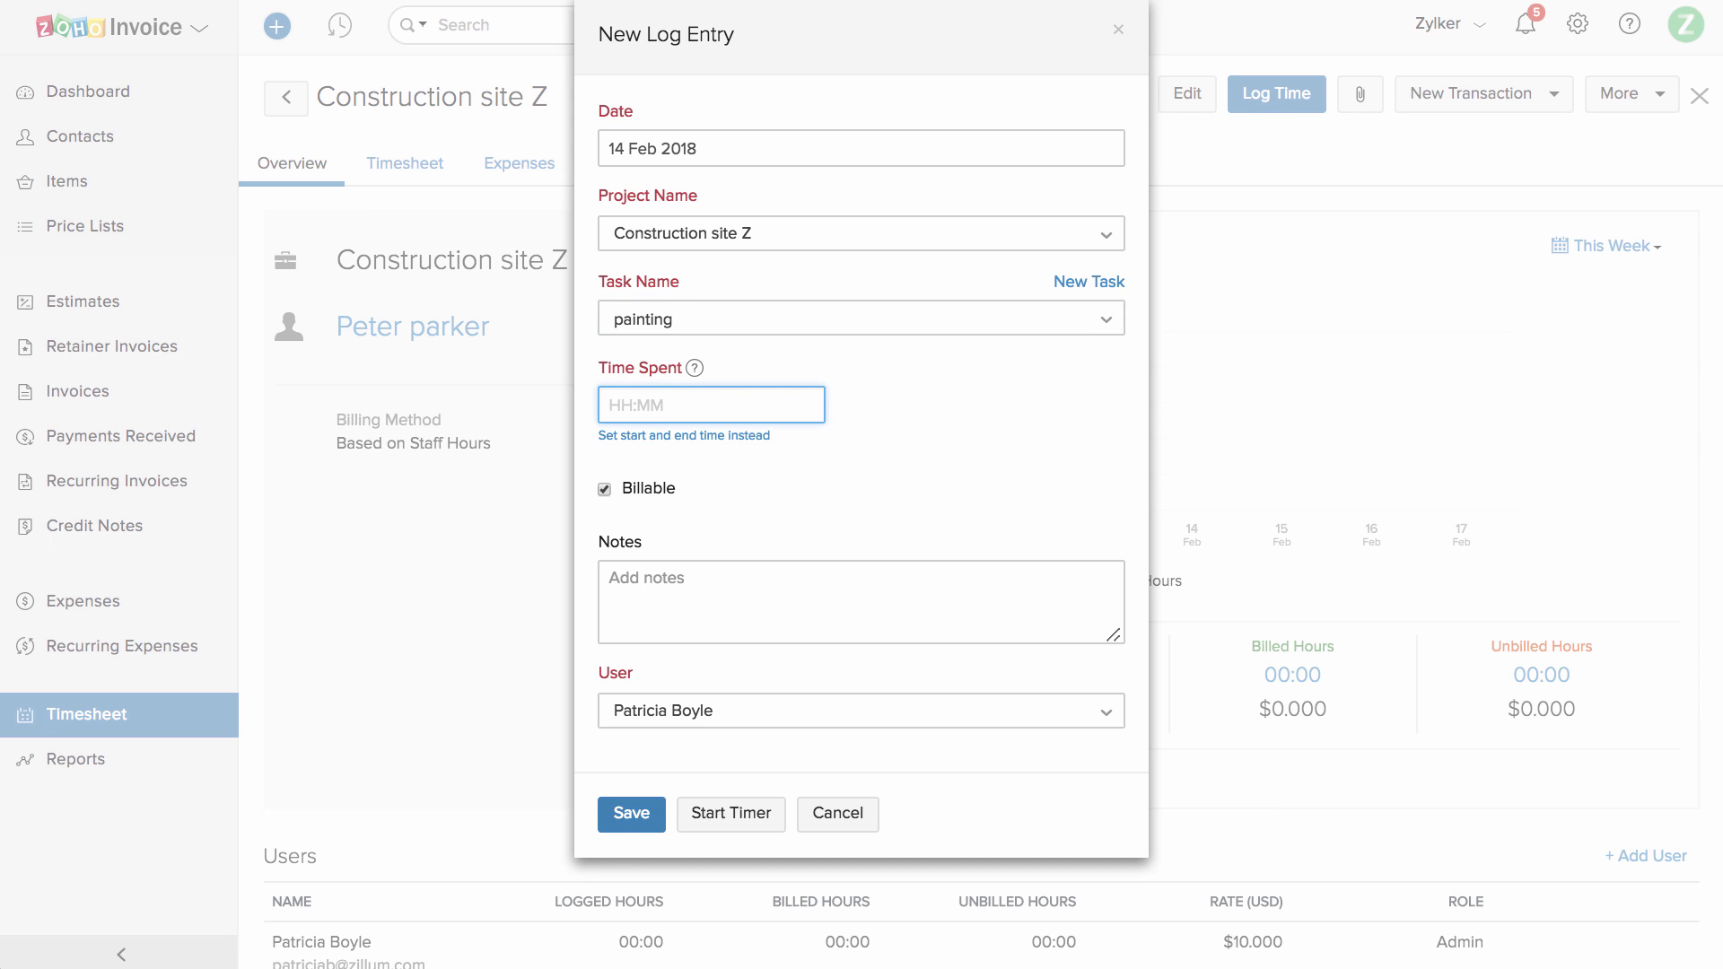
pyautogui.write('12')
pyautogui.click(810, 489)
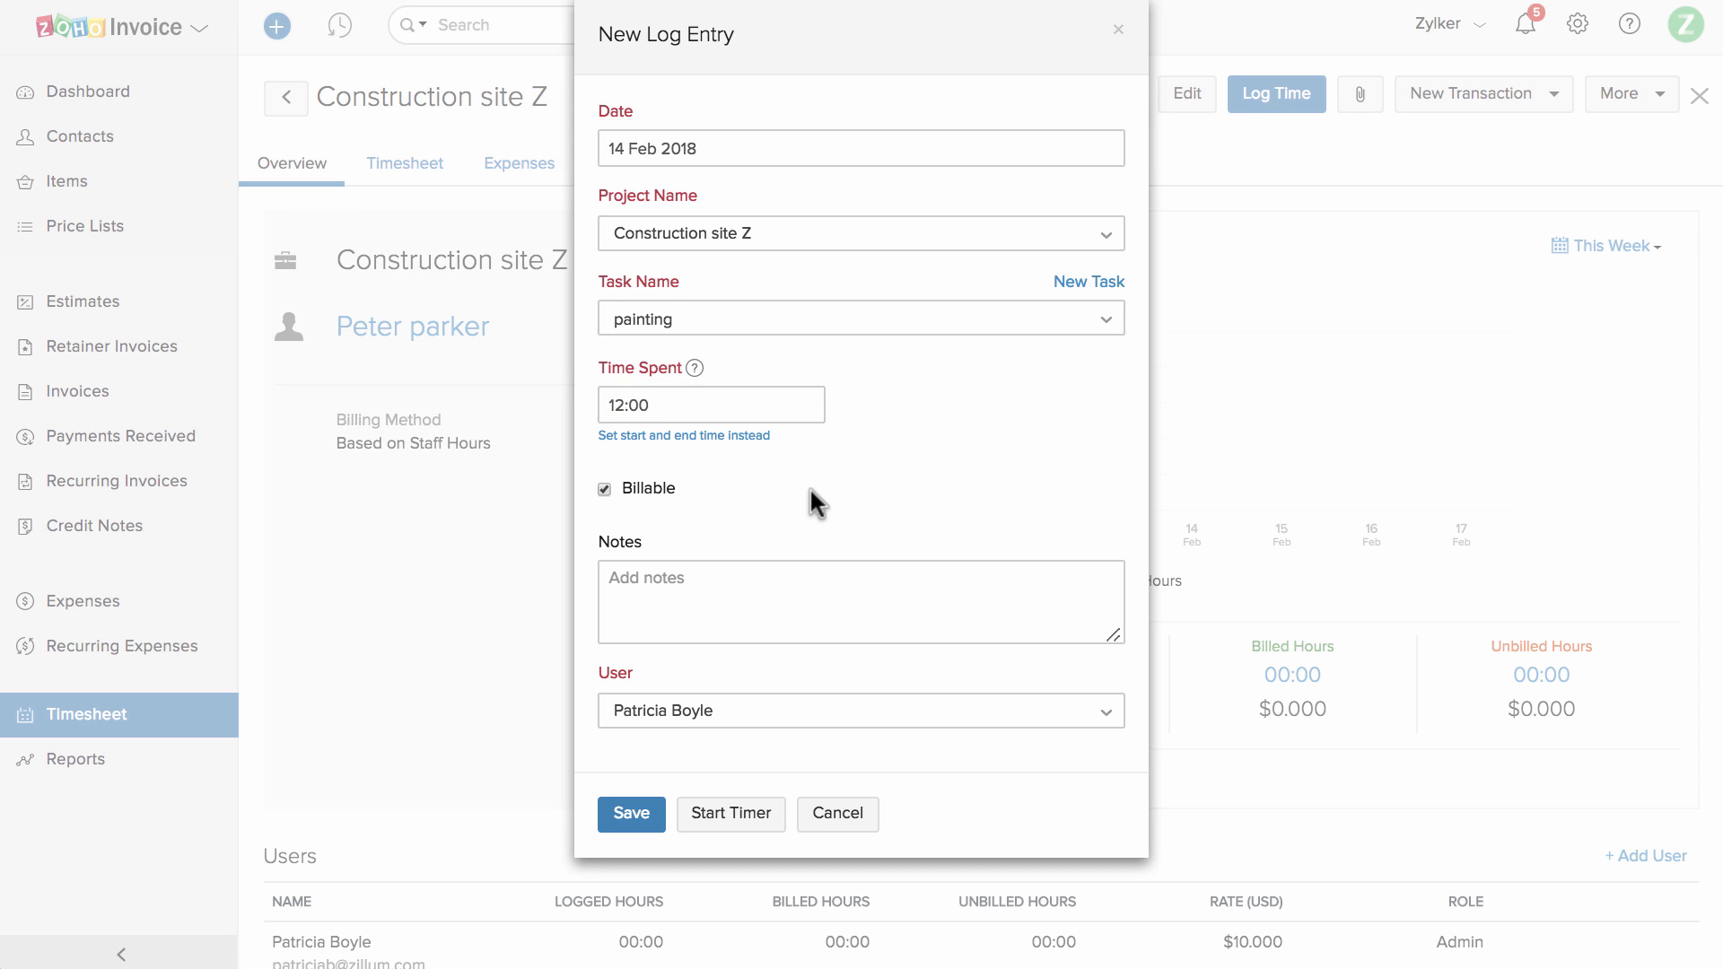
# Log the time by start and end instead, from 12:00 to 22:00, and save the log entry.
pyautogui.click(702, 437)
pyautogui.click(695, 411)
pyautogui.write('12')
pyautogui.click(987, 405)
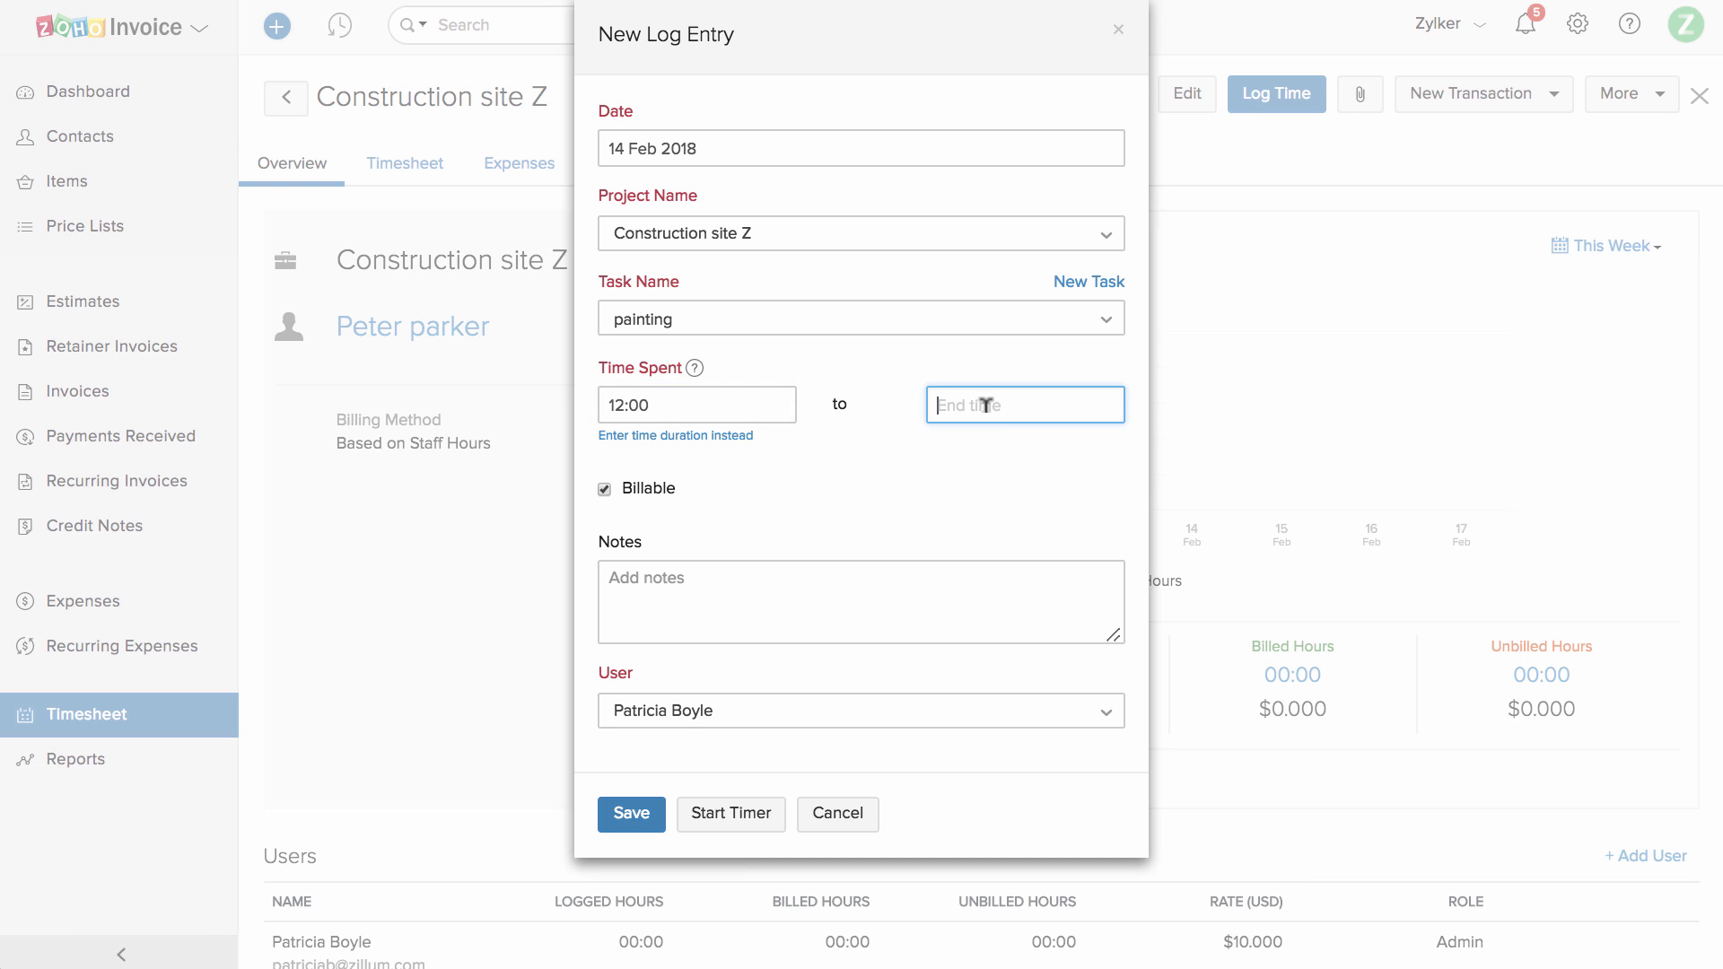
pyautogui.write('22')
pyautogui.click(966, 490)
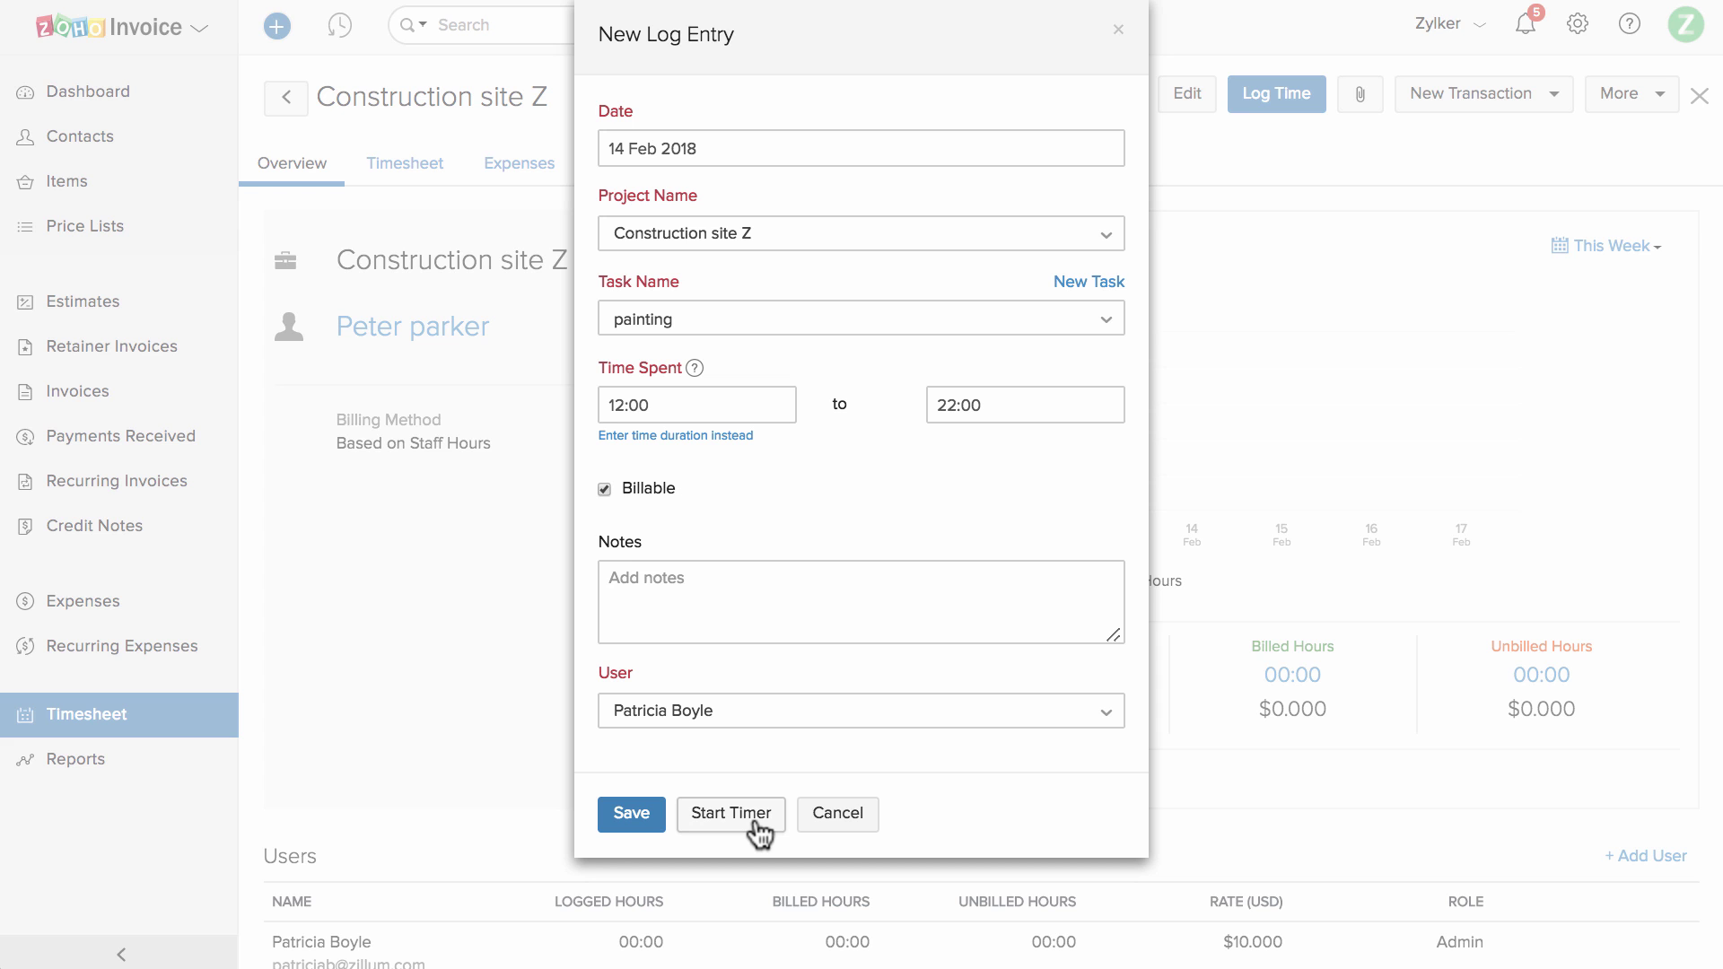
pyautogui.click(632, 813)
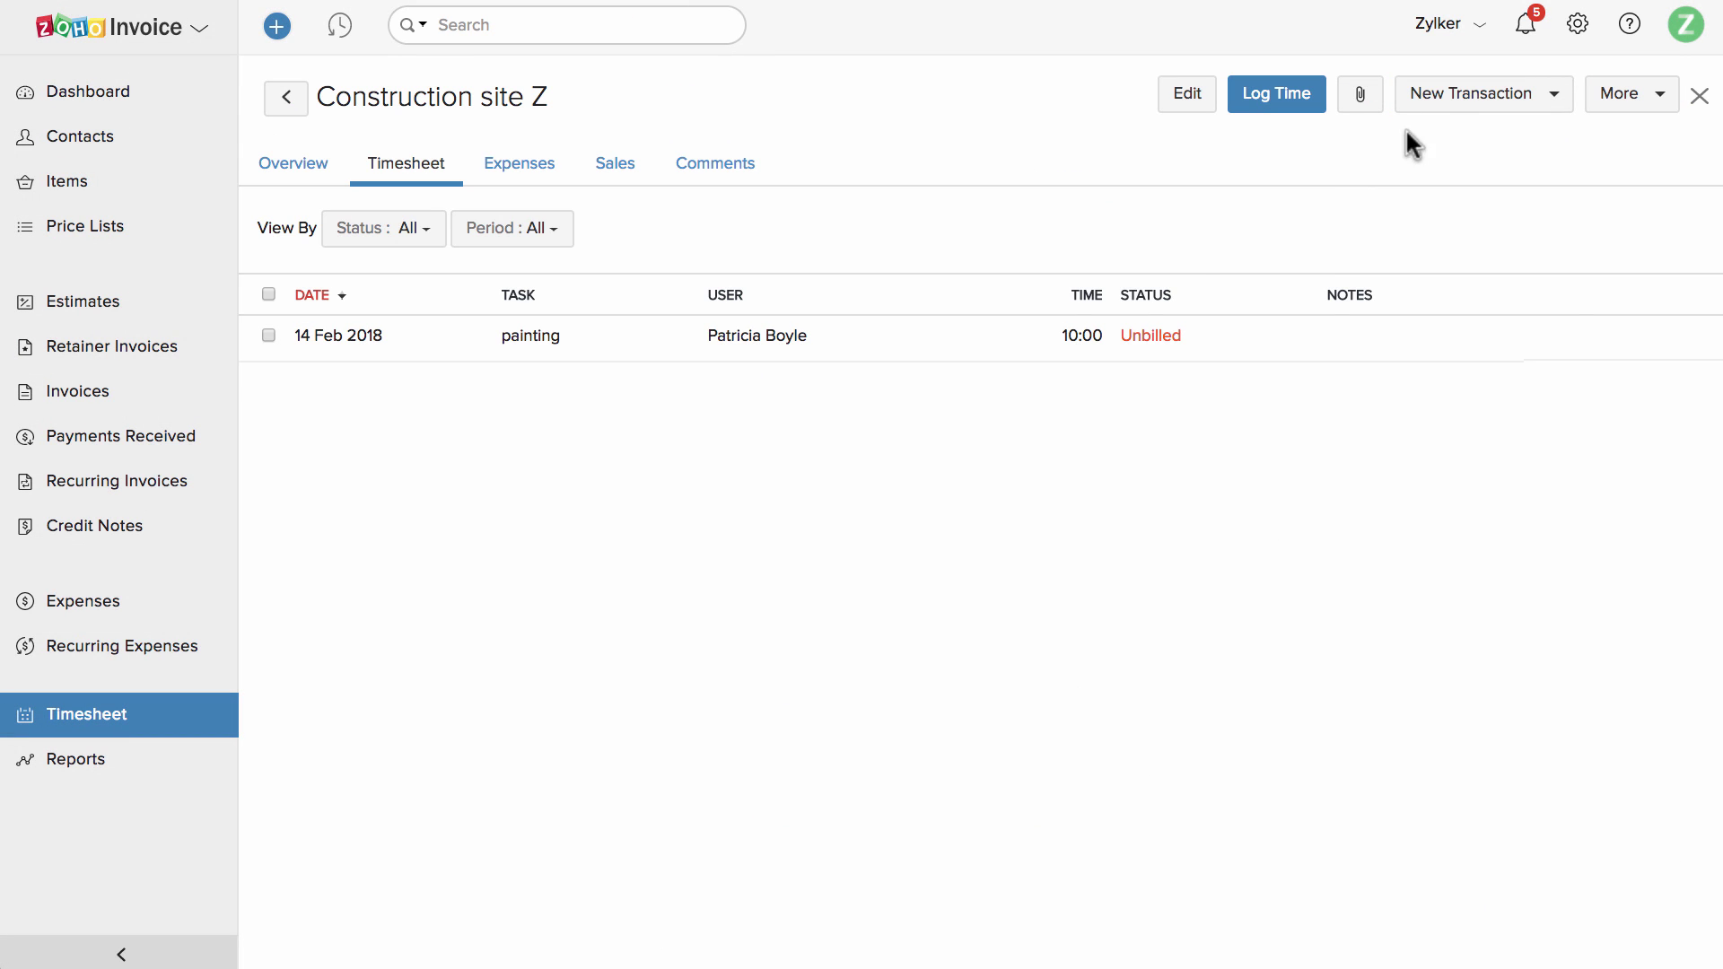
# Record a 100 USD expense for Construction site Z under Salaries and Employee Wages, and save it.
pyautogui.click(1460, 99)
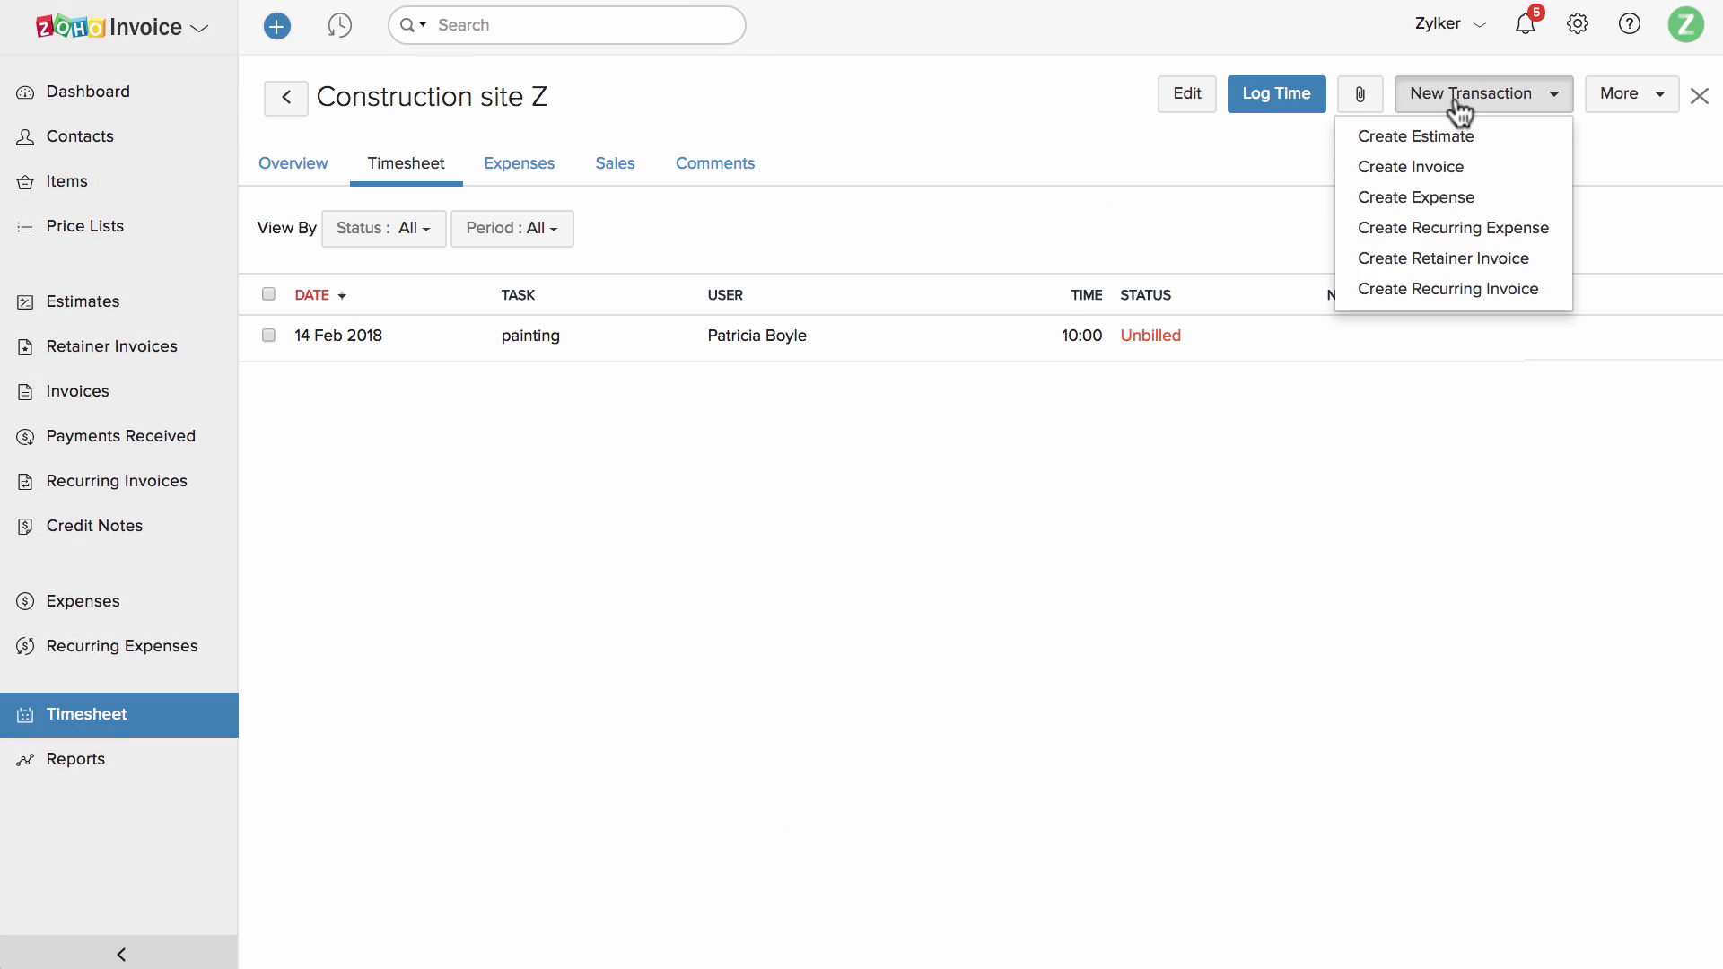
pyautogui.click(1506, 199)
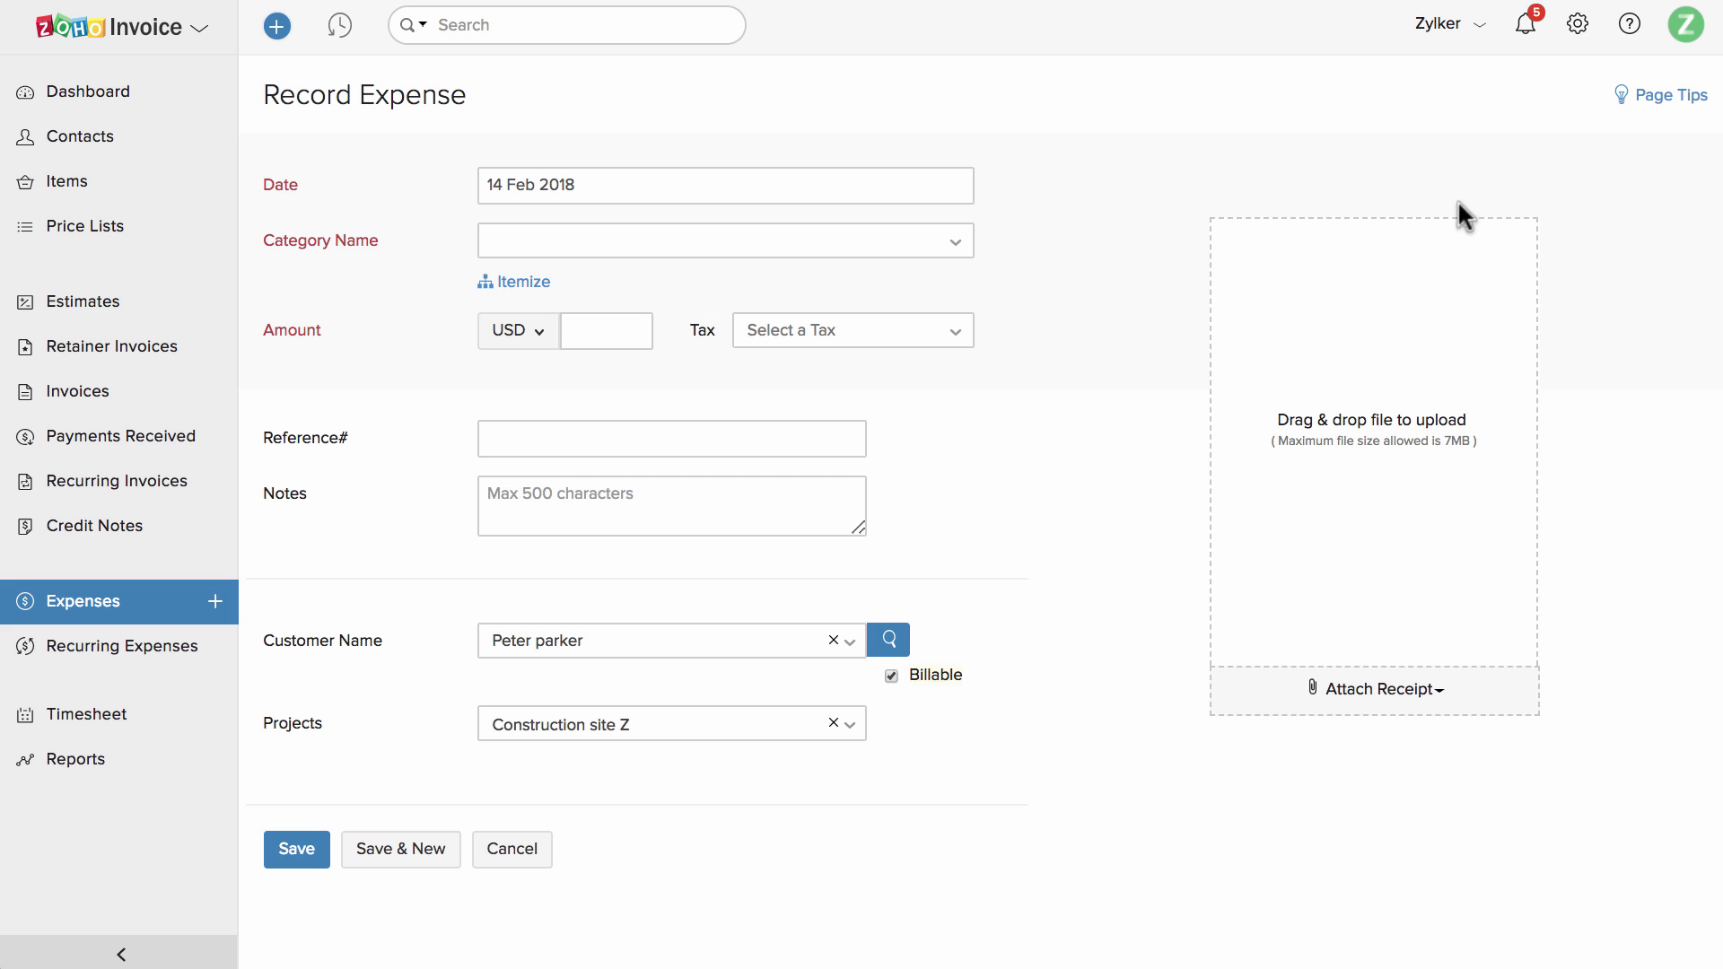
pyautogui.click(867, 243)
pyautogui.scroll(-5, 848, 370)
pyautogui.click(831, 339)
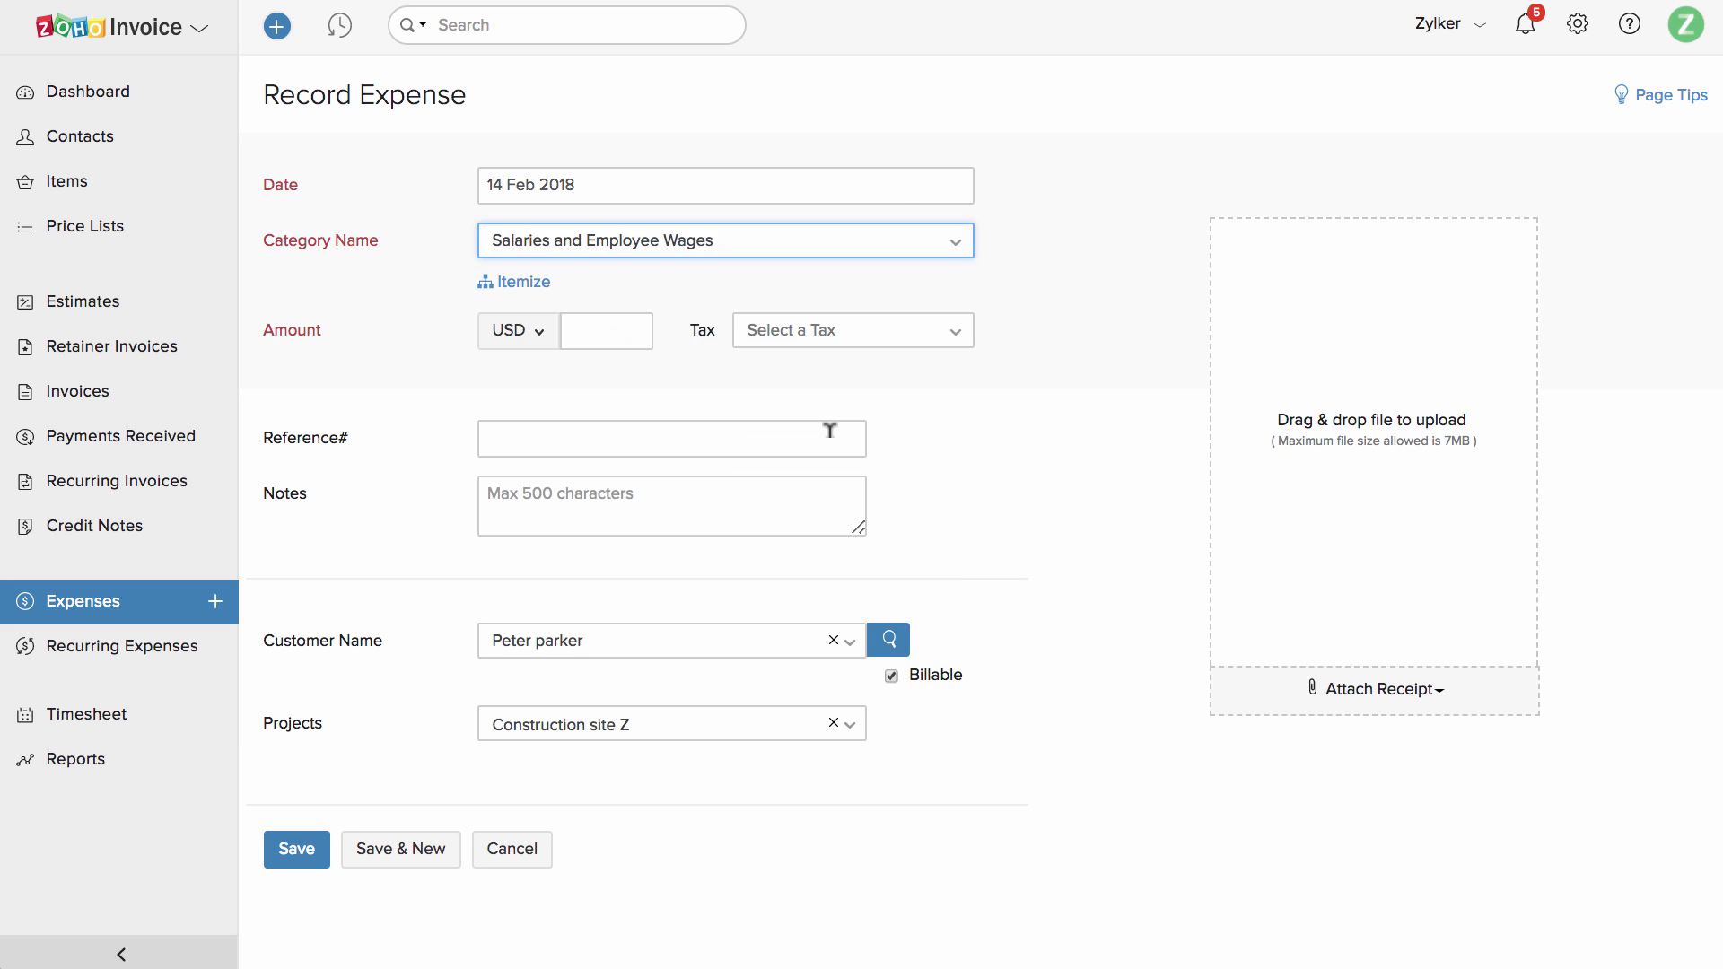
pyautogui.click(604, 330)
pyautogui.write('100')
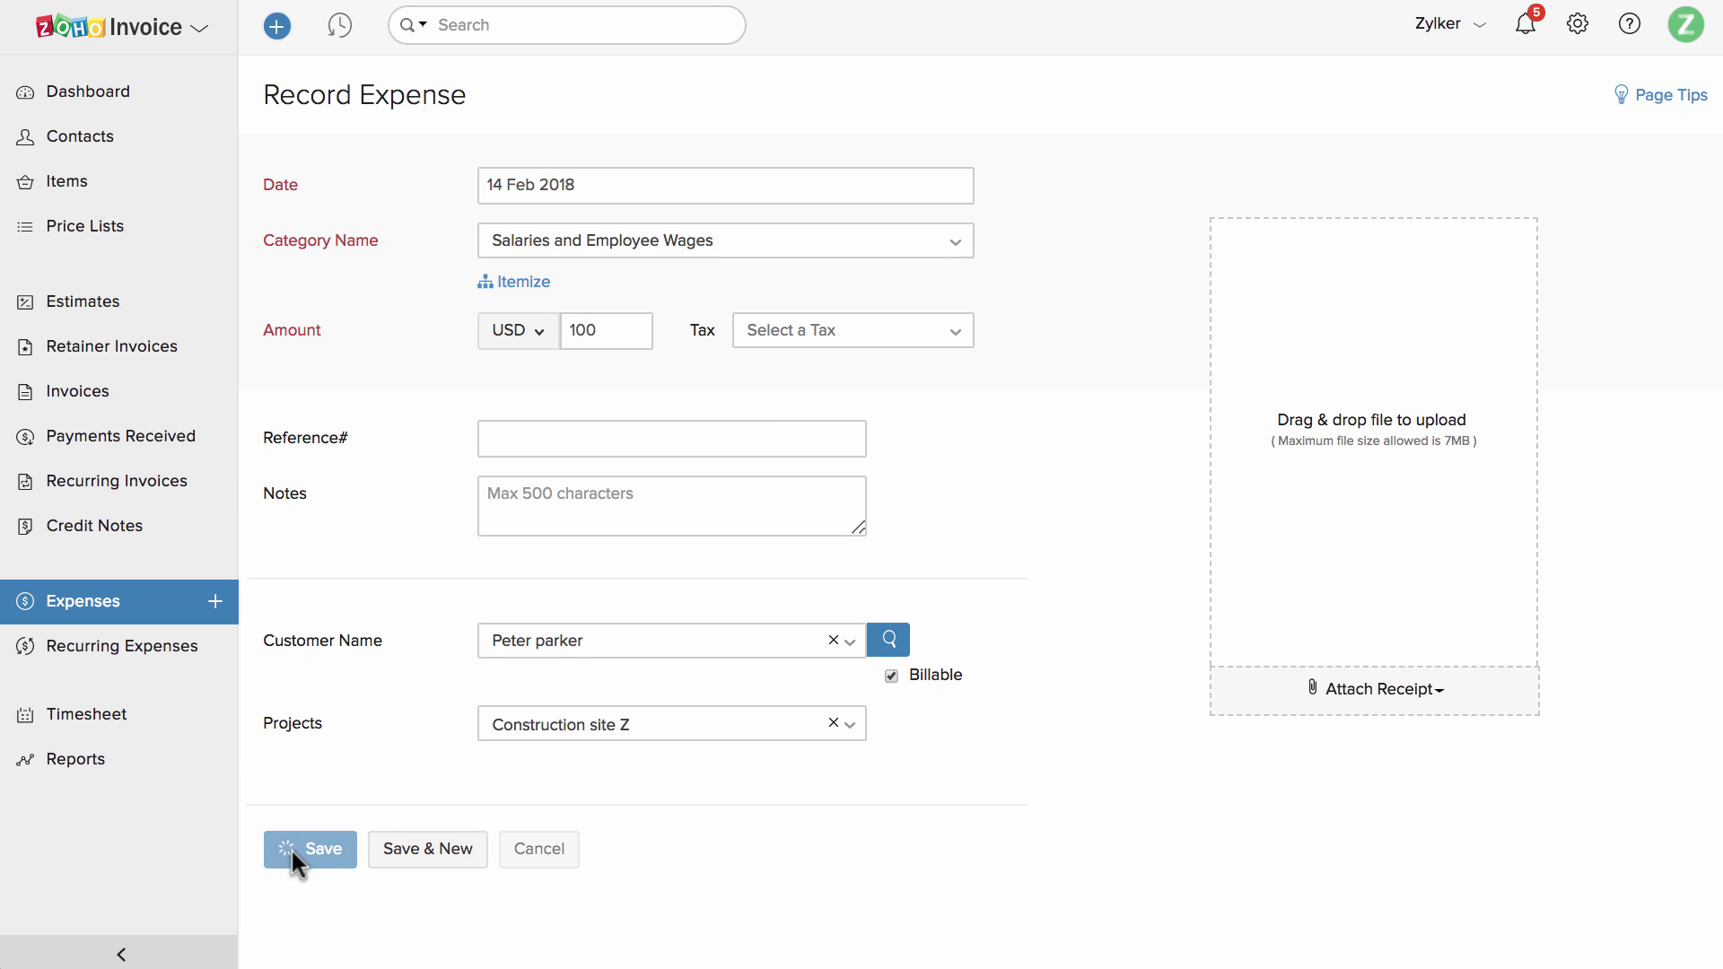
pyautogui.click(293, 849)
pyautogui.click(779, 581)
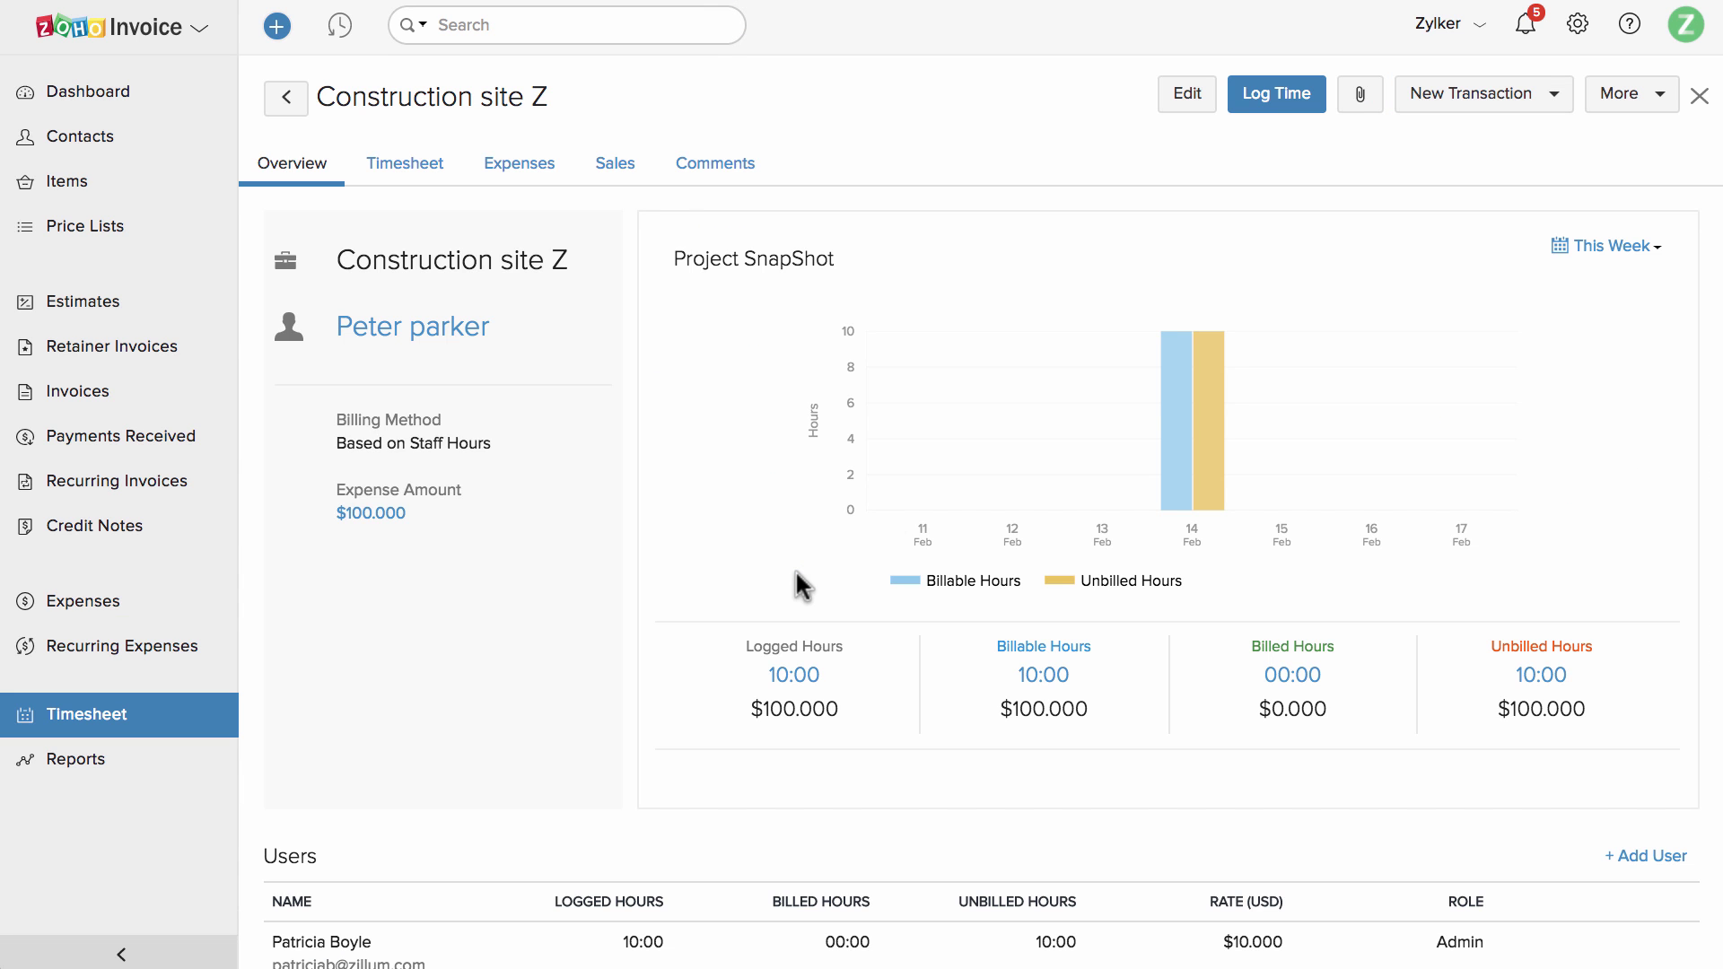
# Start an invoice for Construction site Z and check the data sorting options, keeping a single line for the project.
pyautogui.click(1497, 89)
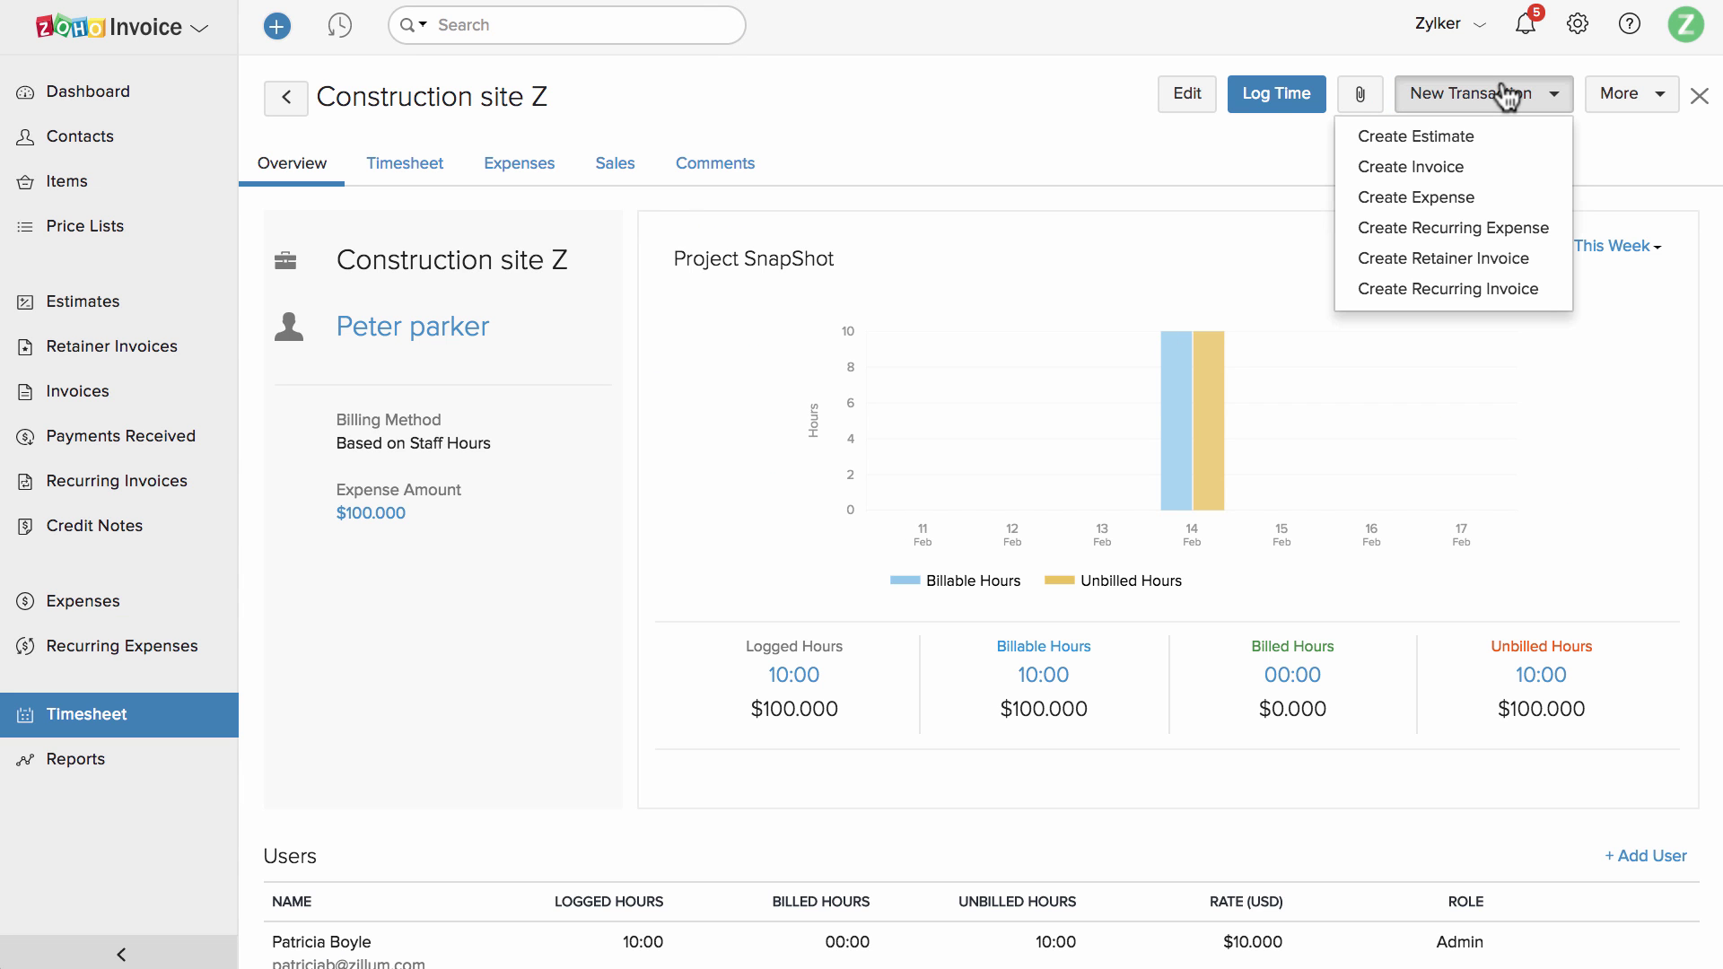
pyautogui.click(1522, 165)
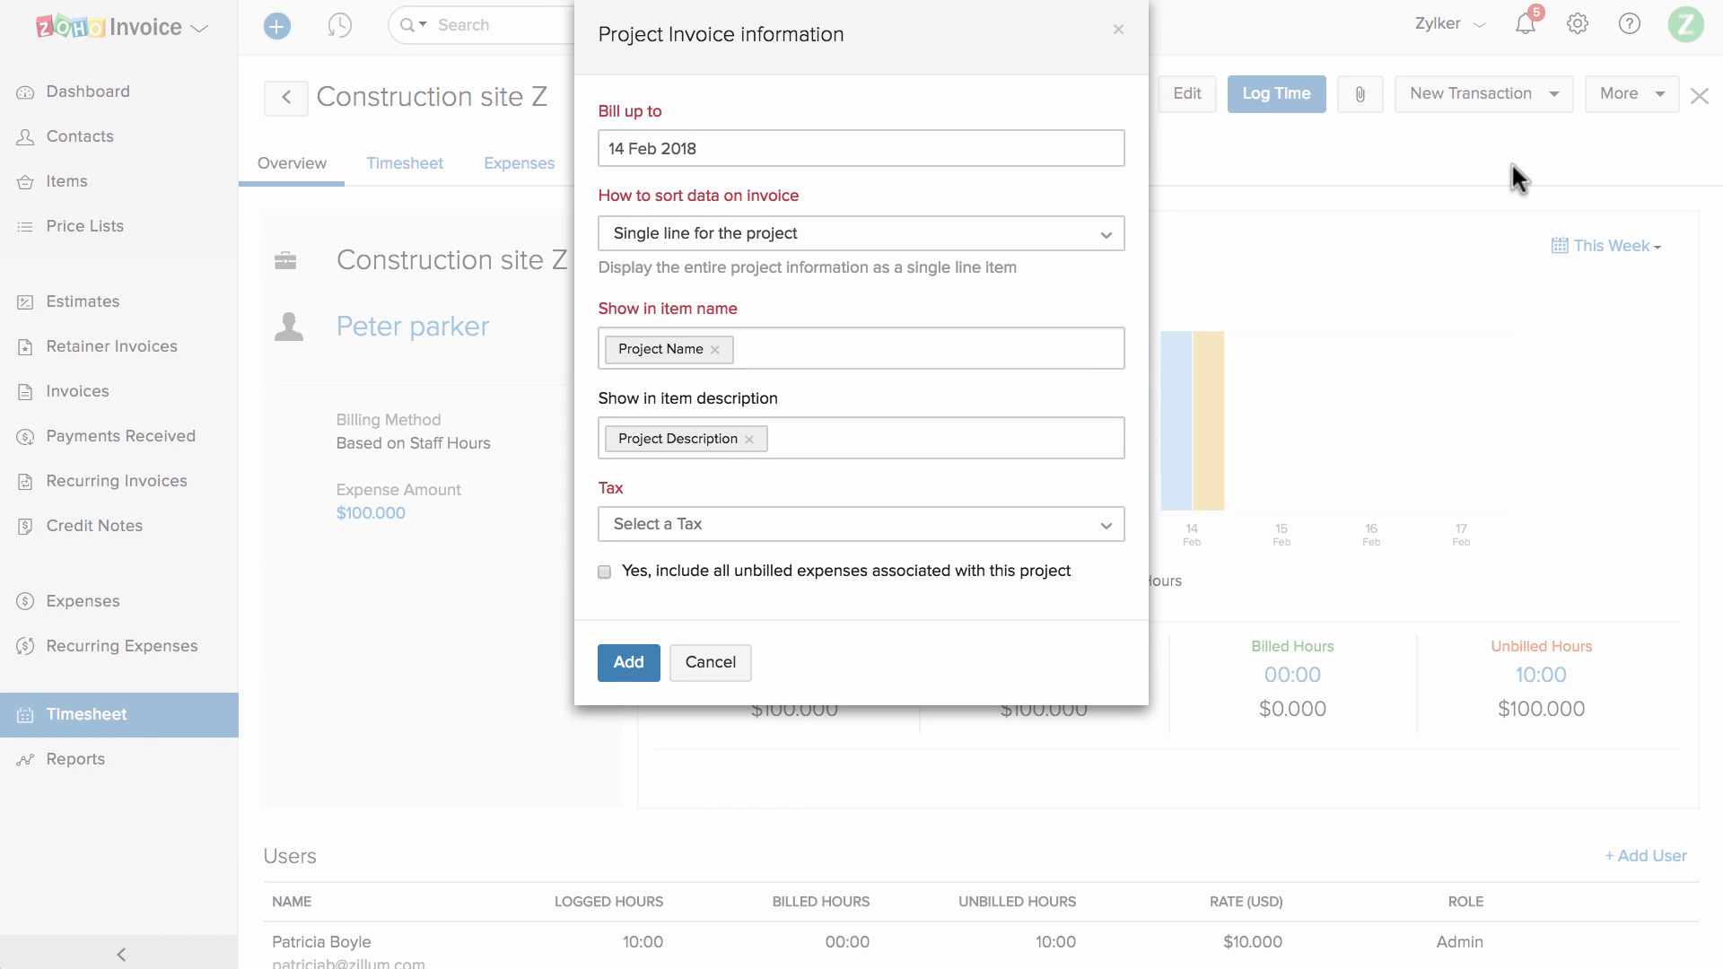
pyautogui.click(1064, 239)
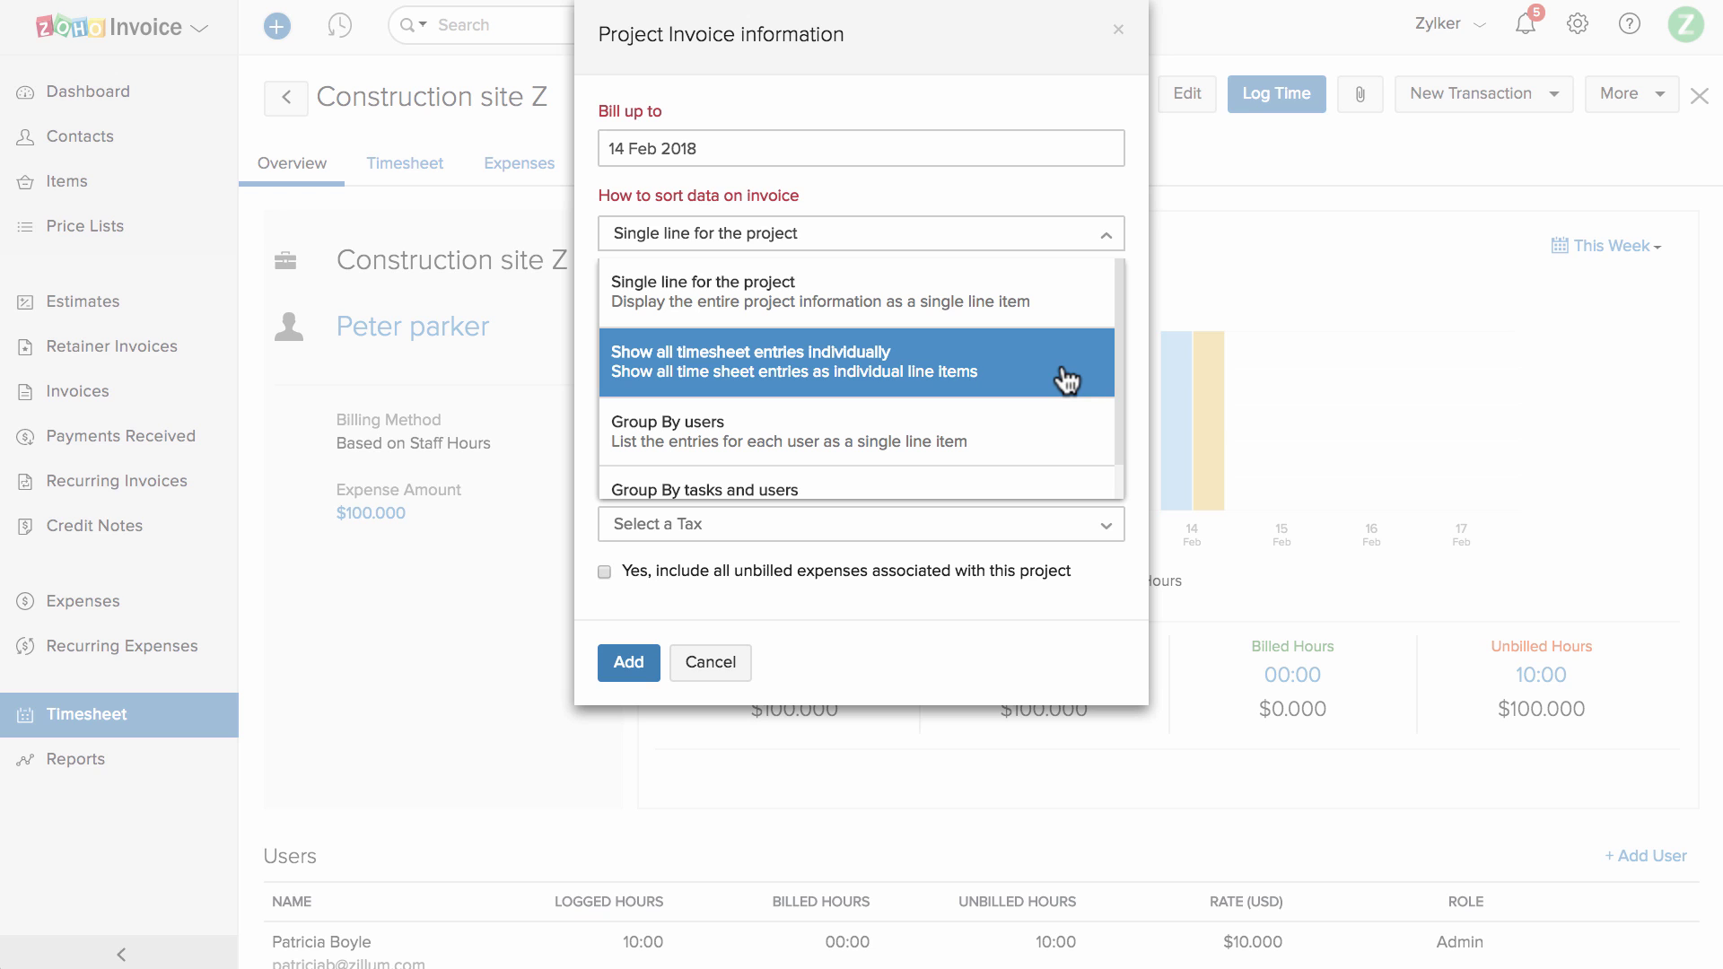
pyautogui.click(1097, 186)
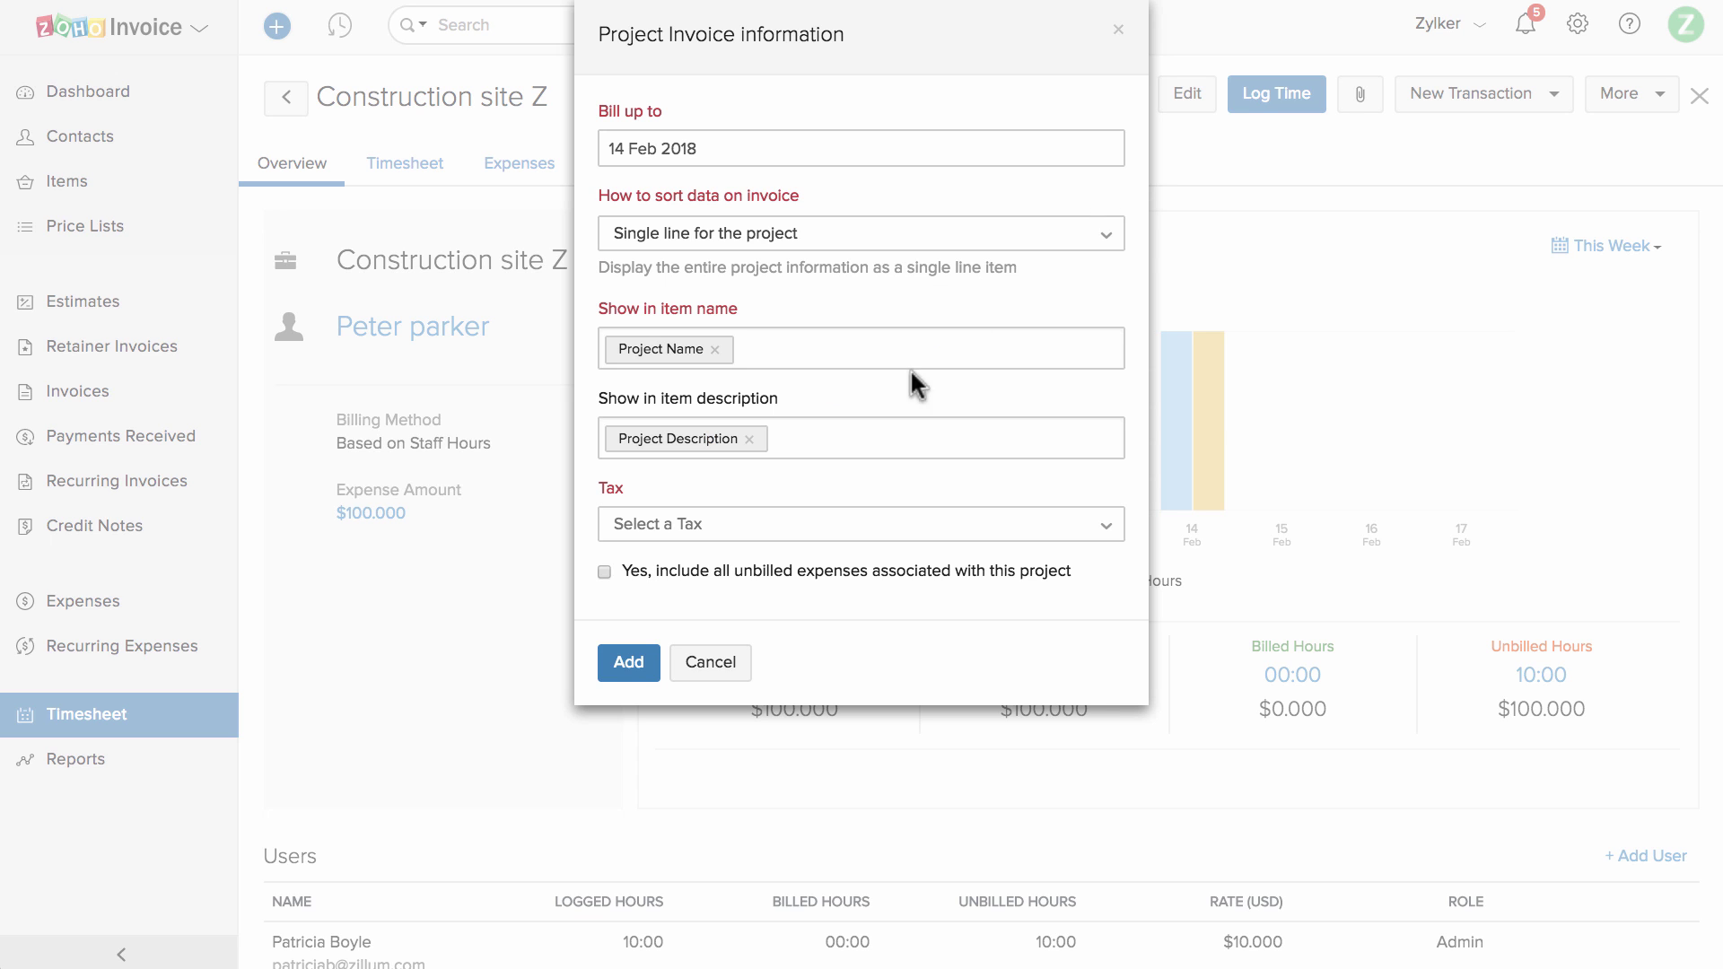
# Apply SalesTax to the project invoice, include all unbilled expenses associated with the project, and add the billing information.
pyautogui.click(790, 524)
pyautogui.click(731, 608)
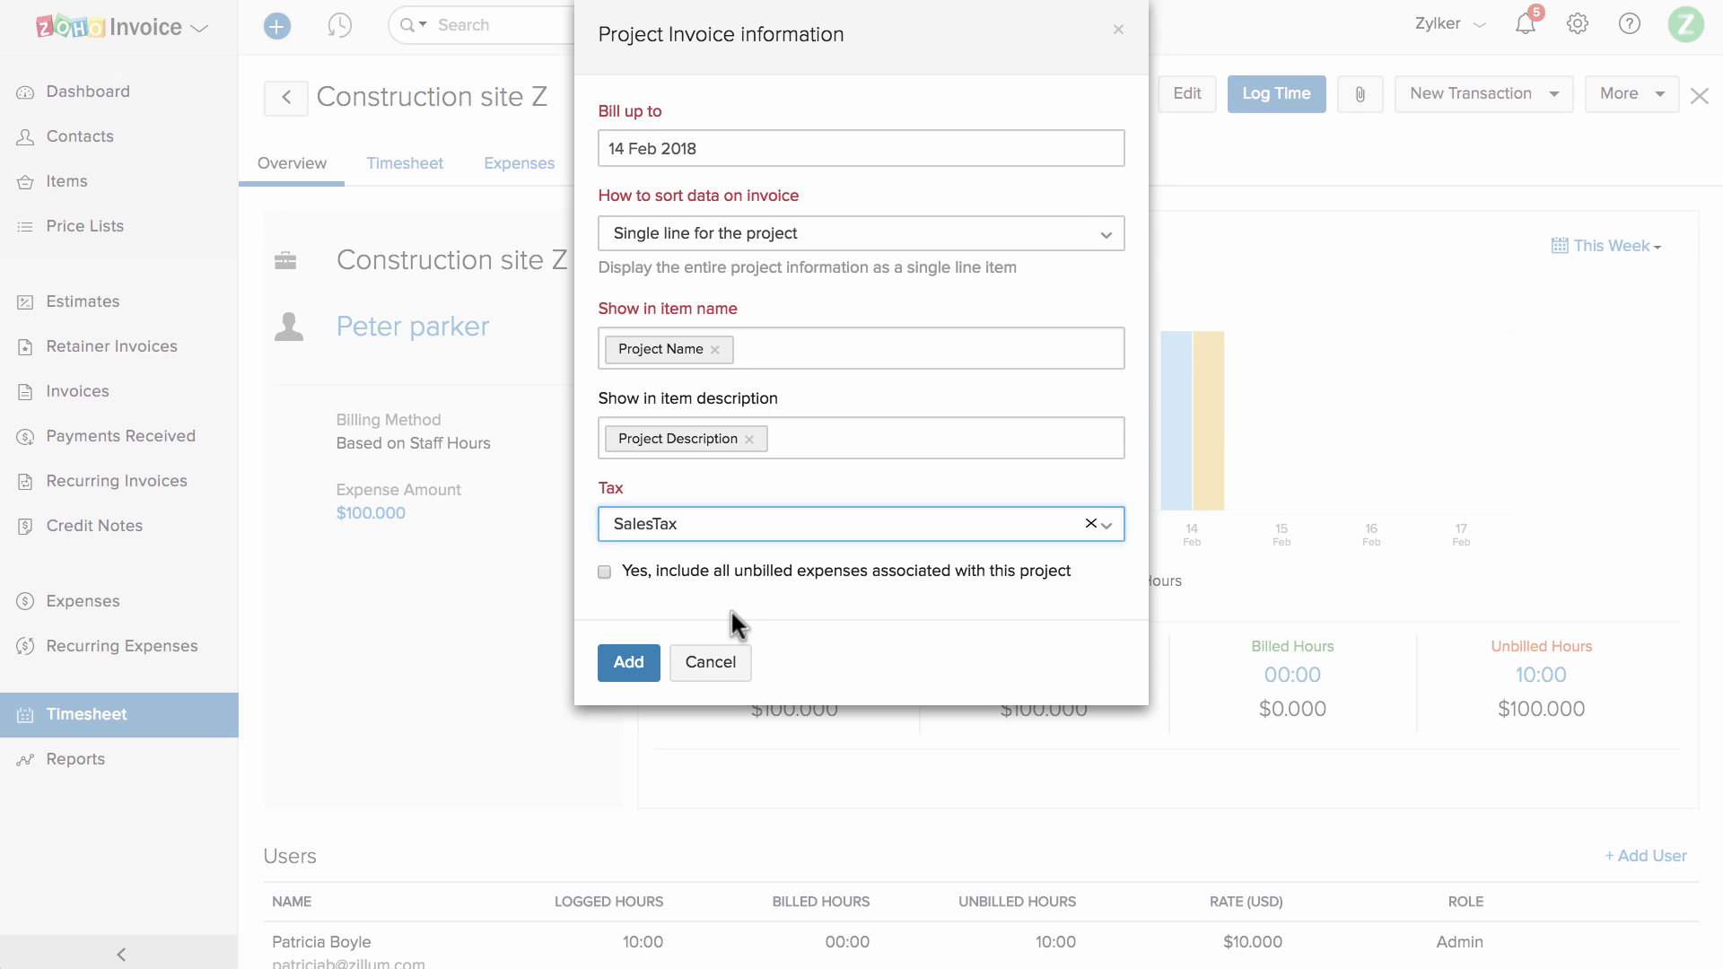
pyautogui.click(597, 571)
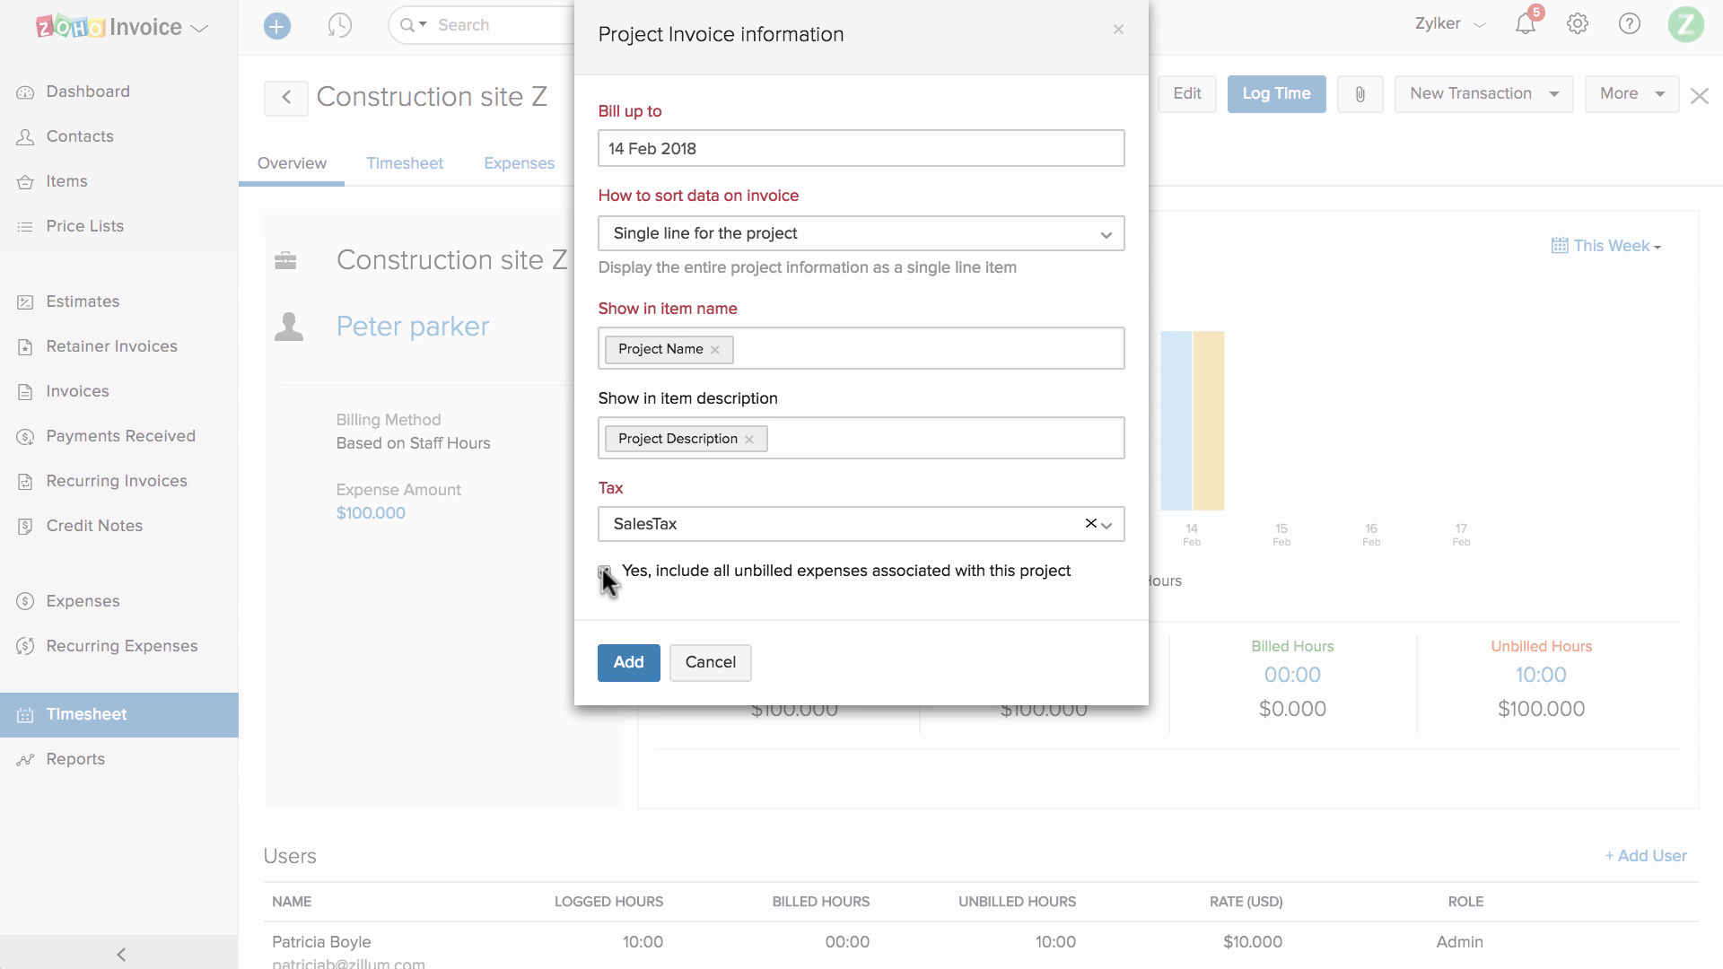
pyautogui.click(628, 663)
# Save the Construction site Z invoice, email it to the customer with the default message, and view the sent invoice.
pyautogui.scroll(-3, 817, 675)
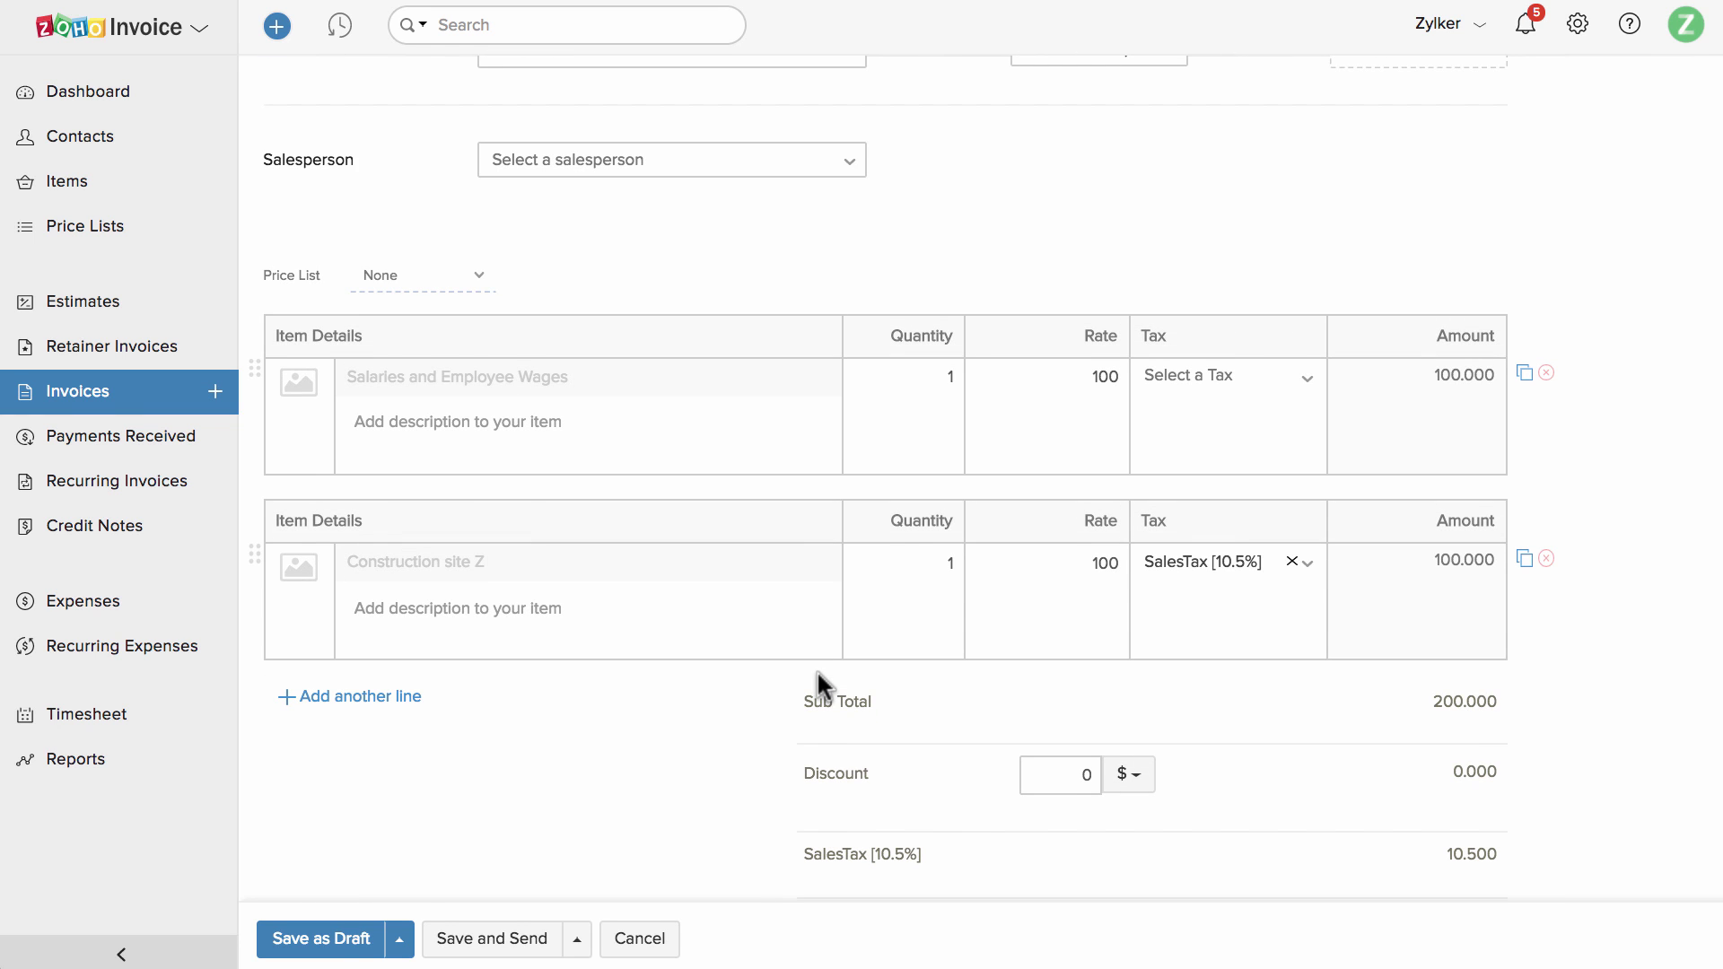
pyautogui.click(489, 939)
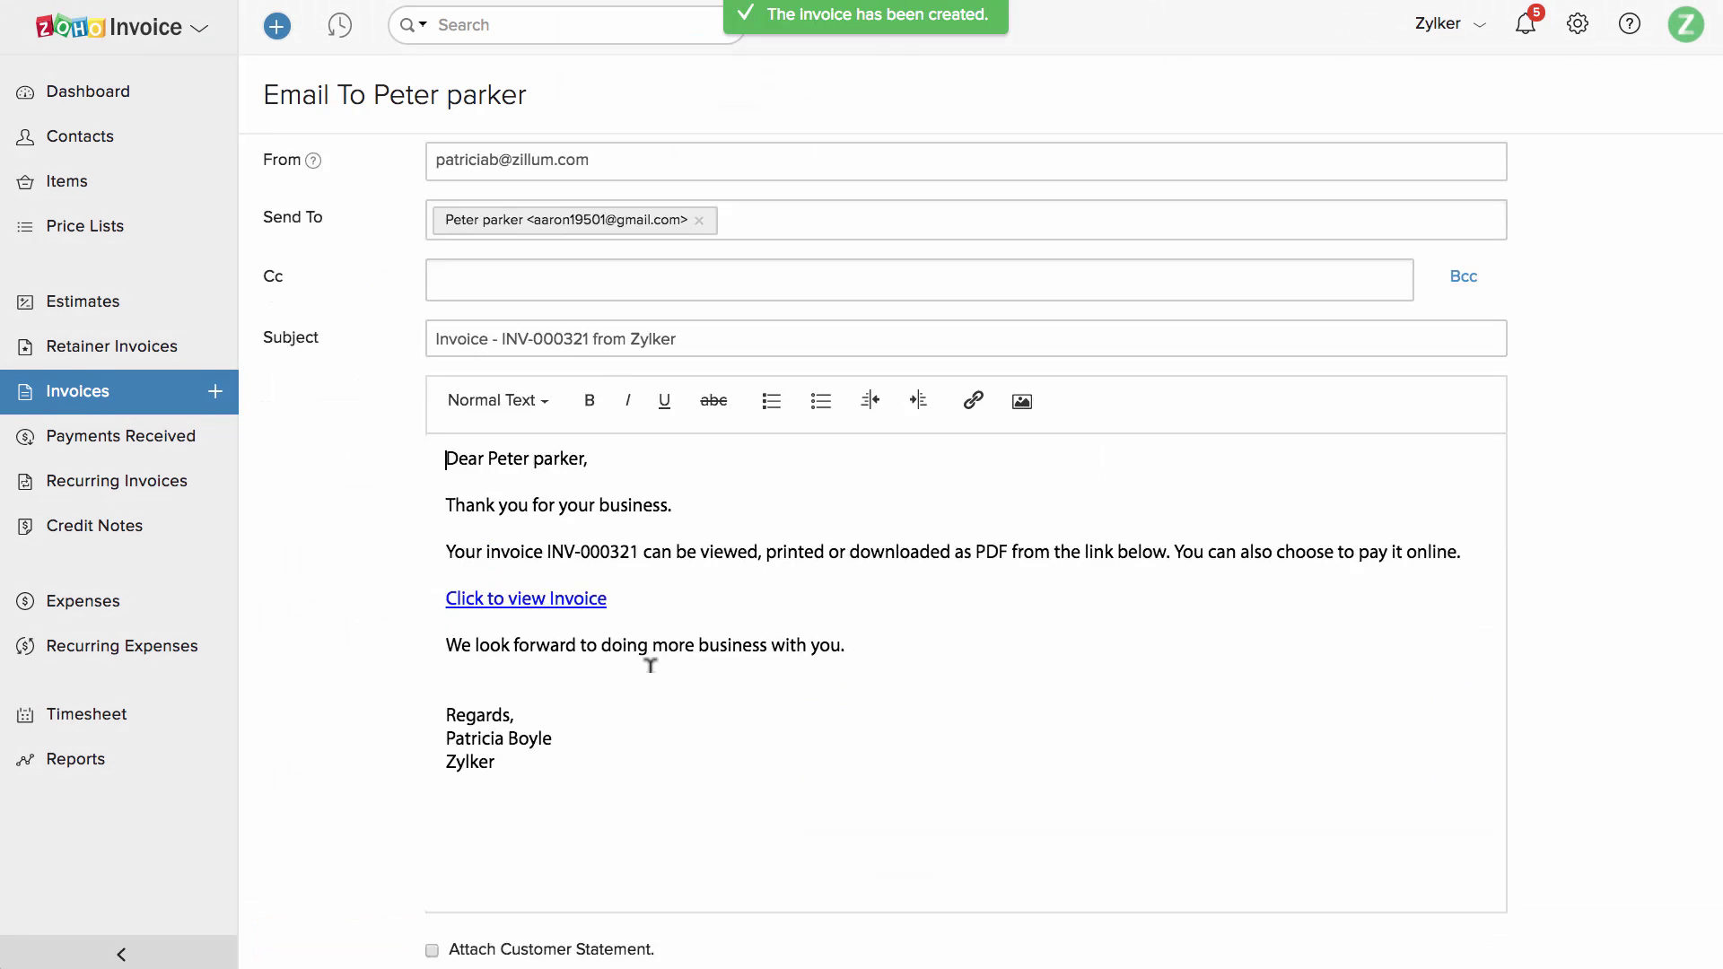
pyautogui.scroll(-5, 651, 666)
pyautogui.click(463, 873)
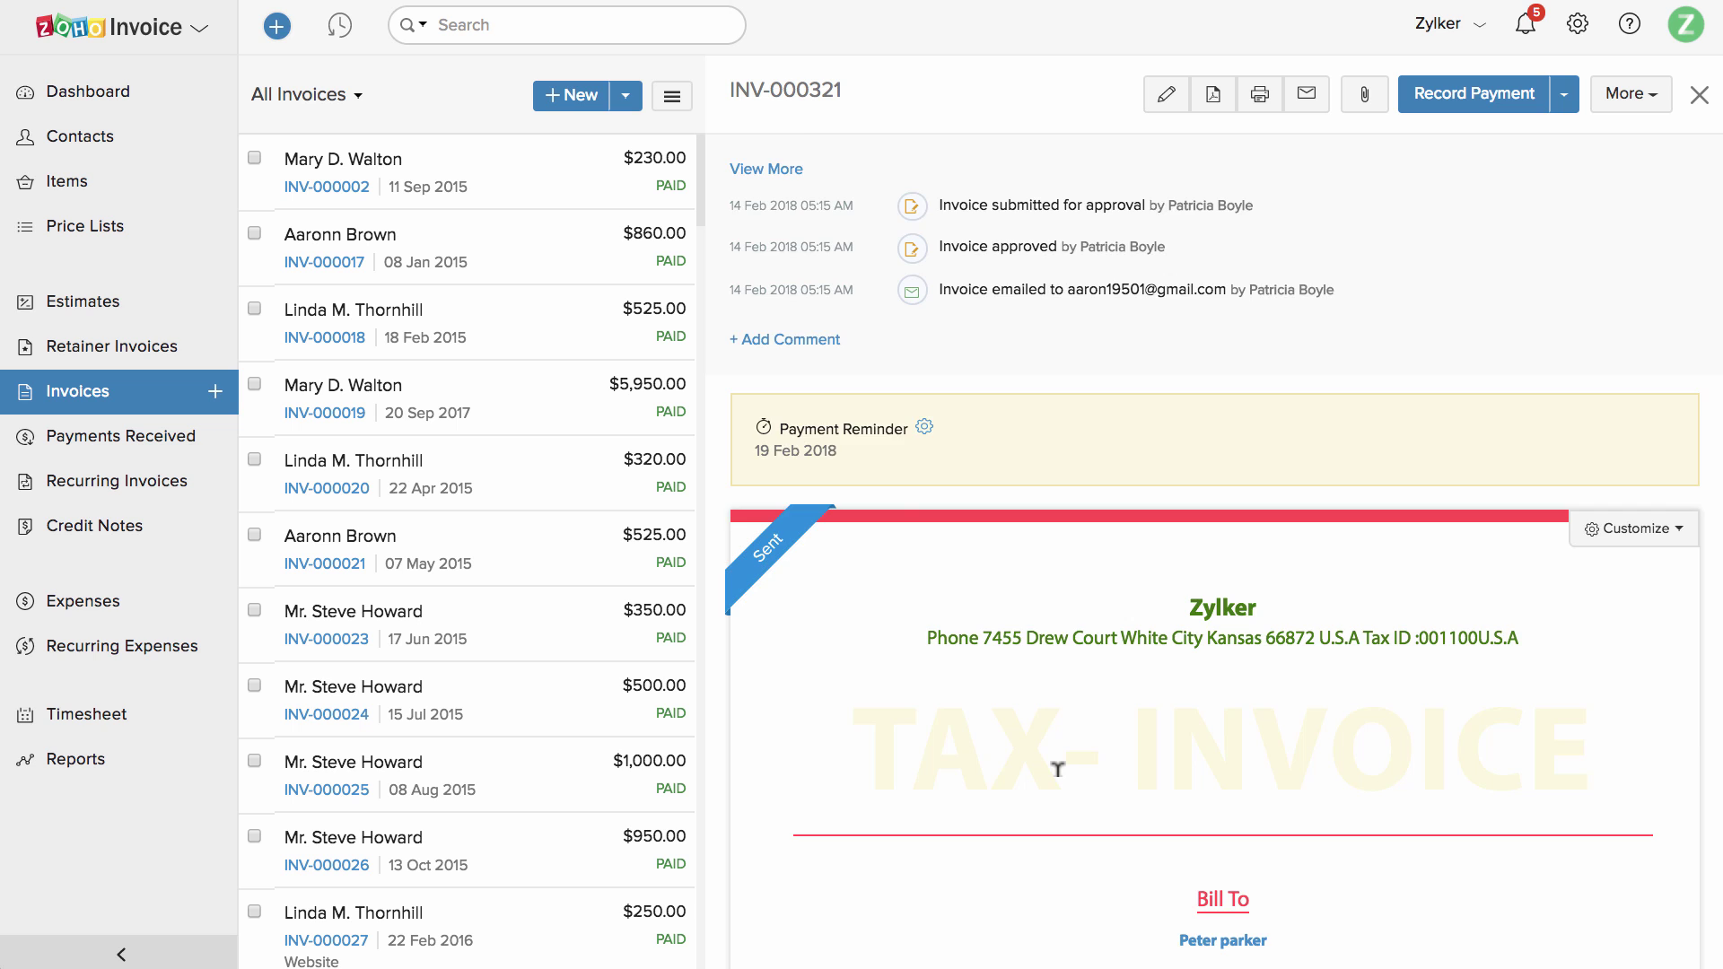
pyautogui.scroll(-10, 1057, 770)
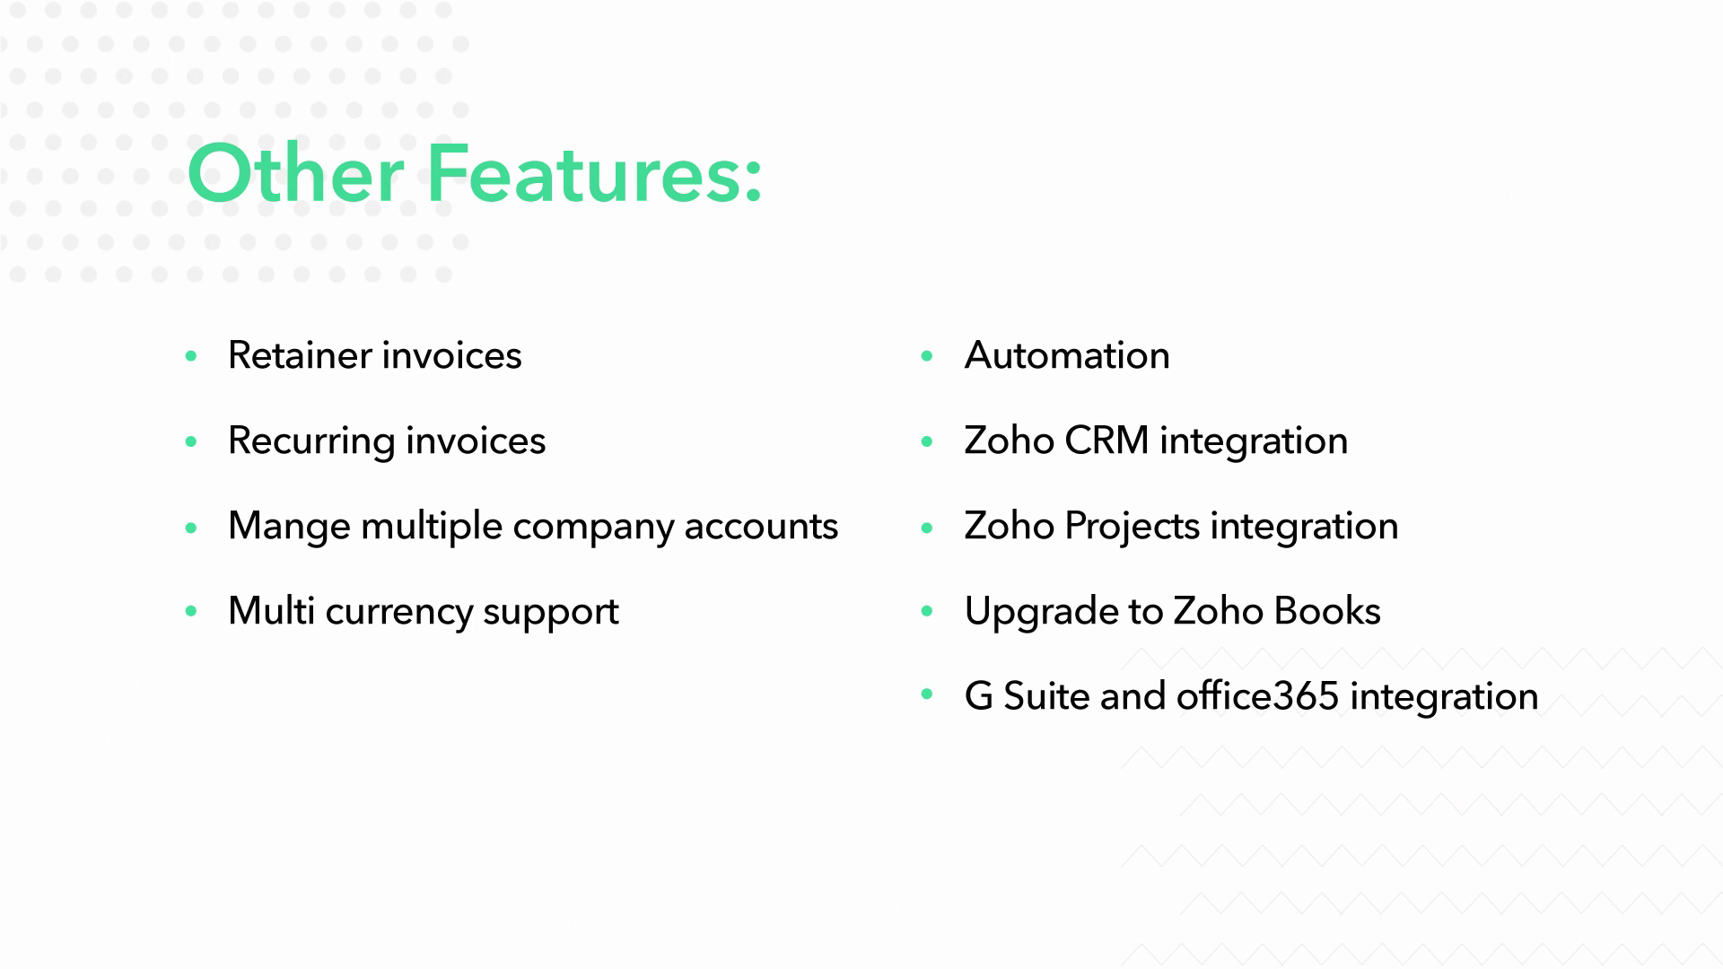